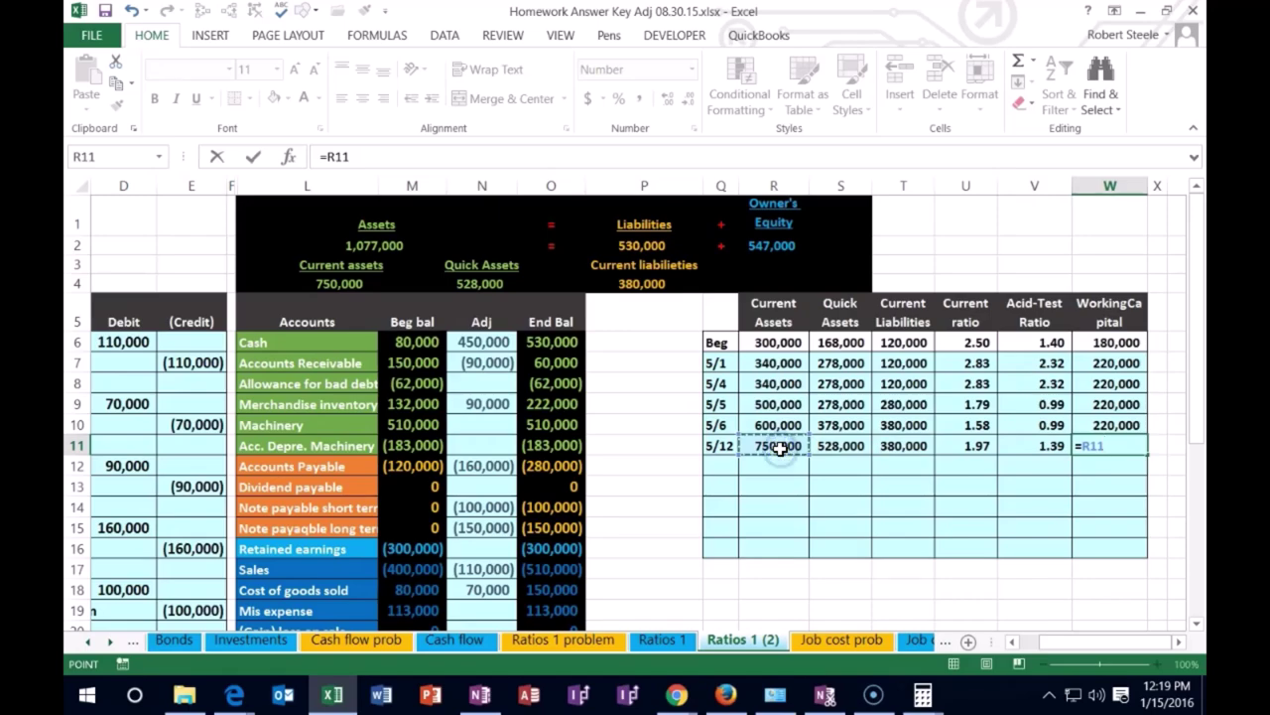
Complete the 5/12 working capital formula in W11 as current assets minus current liabilities, =R11-T11.
{"action": "type", "text": "-"}
{"action": "left_click", "coordinate": [897, 448]}
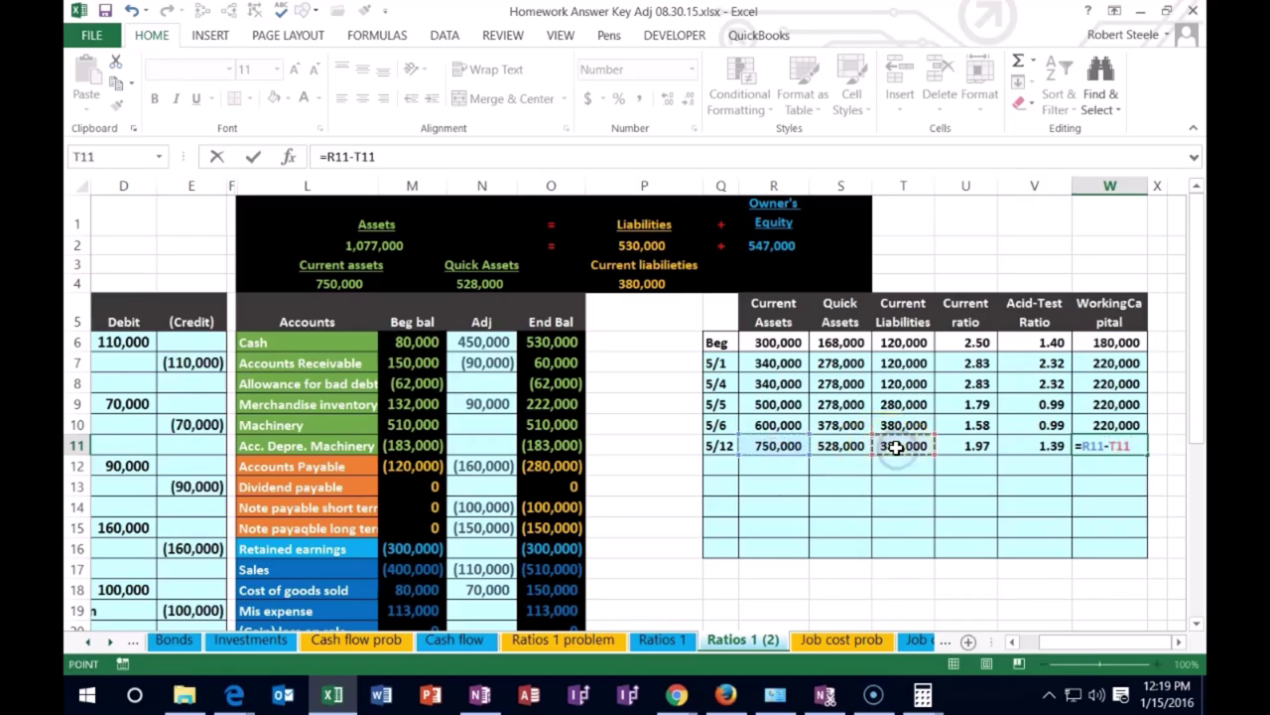
{"action": "key", "text": "Return"}
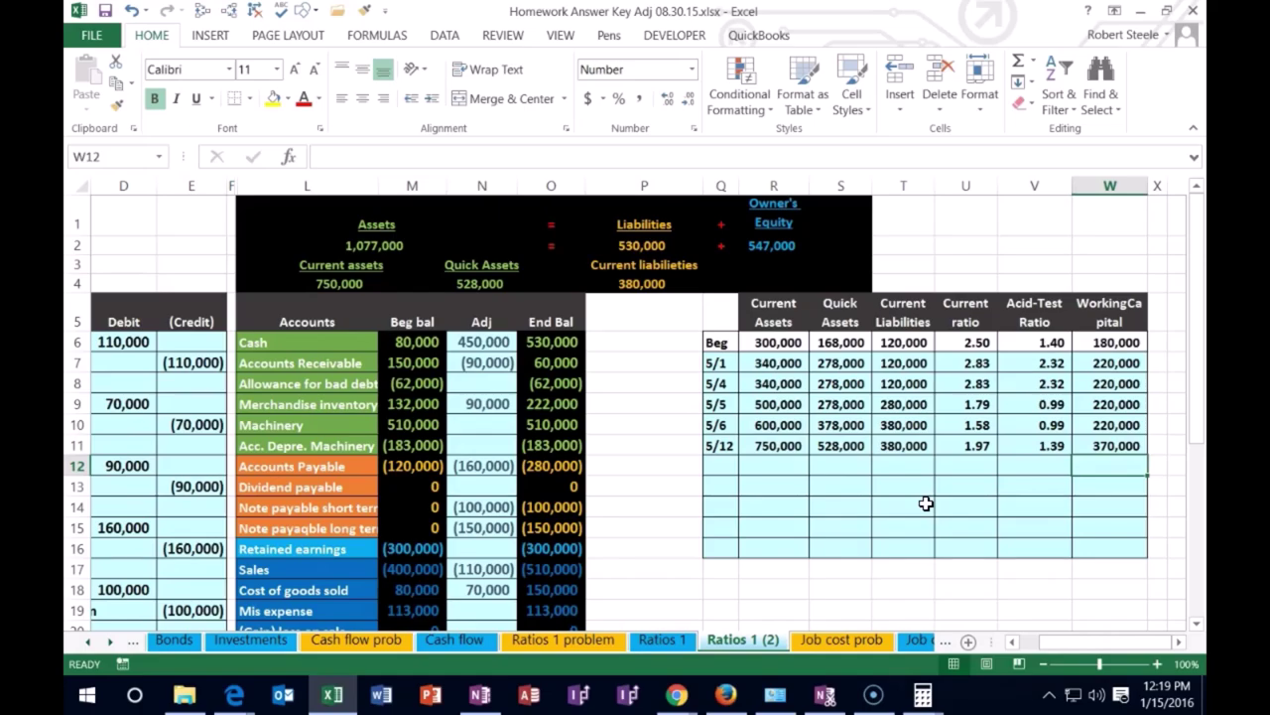
Unhide the columns between F and L to bring up the second, empty journal entry table.
{"action": "key", "text": "Left"}
{"action": "key", "text": "Left"}
{"action": "key", "text": "Left"}
{"action": "key", "text": "Home"}
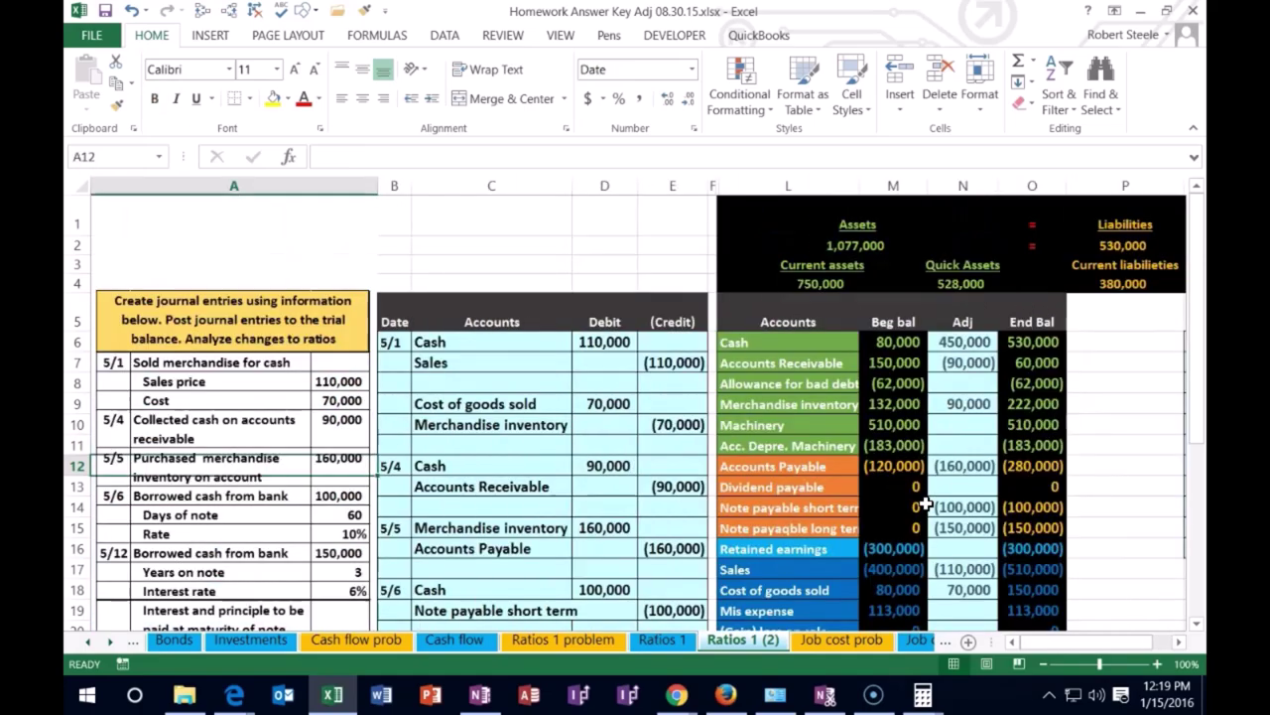
{"action": "key", "text": "Right"}
{"action": "key", "text": "Right"}
{"action": "key", "text": "Right"}
{"action": "scroll", "coordinate": [918, 492], "scroll_direction": "down", "scroll_amount": 3}
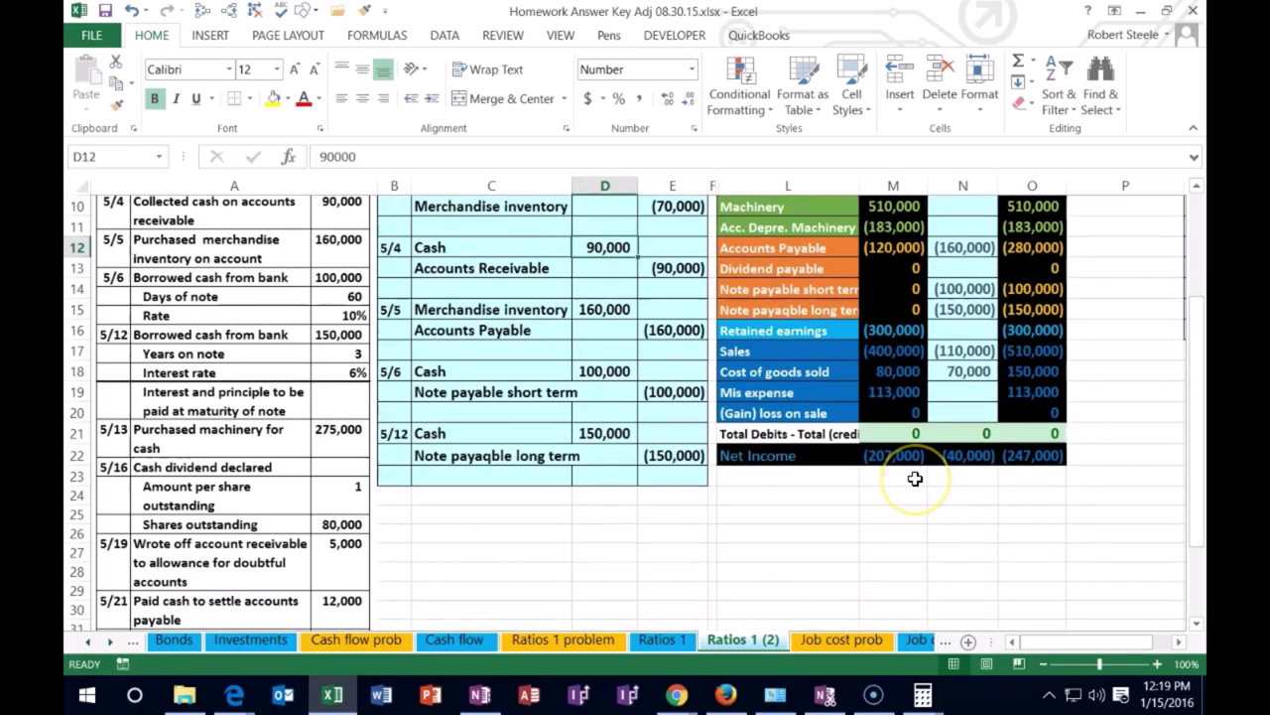
{"action": "scroll", "coordinate": [915, 478], "scroll_direction": "up", "scroll_amount": 3}
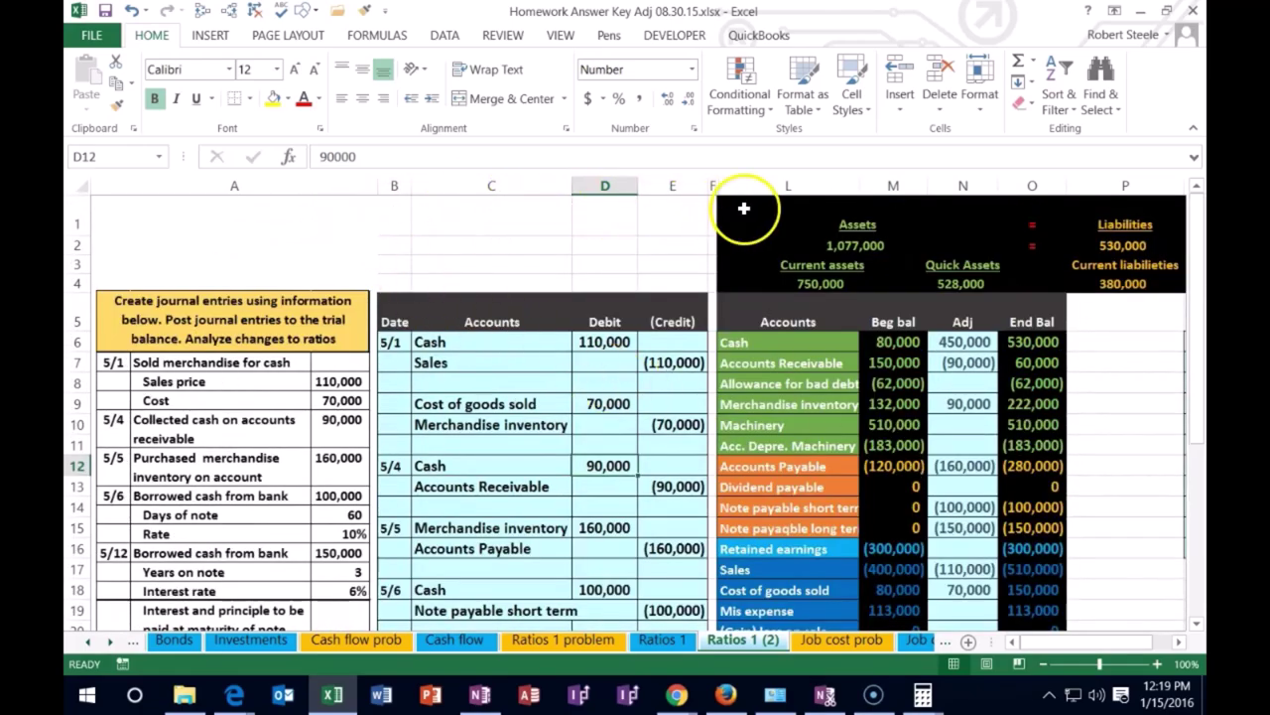
{"action": "left_click", "coordinate": [675, 187]}
{"action": "left_click_drag", "start_coordinate": [679, 192], "coordinate": [744, 193]}
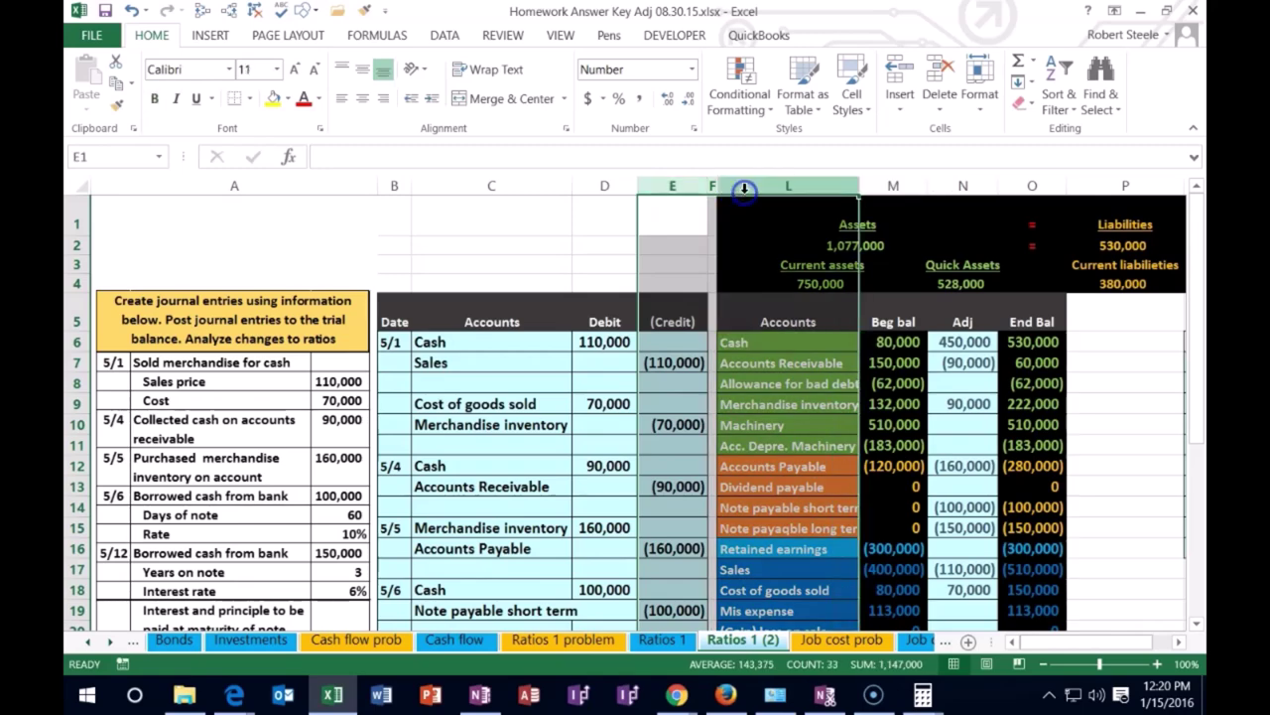
{"action": "right_click", "coordinate": [694, 275]}
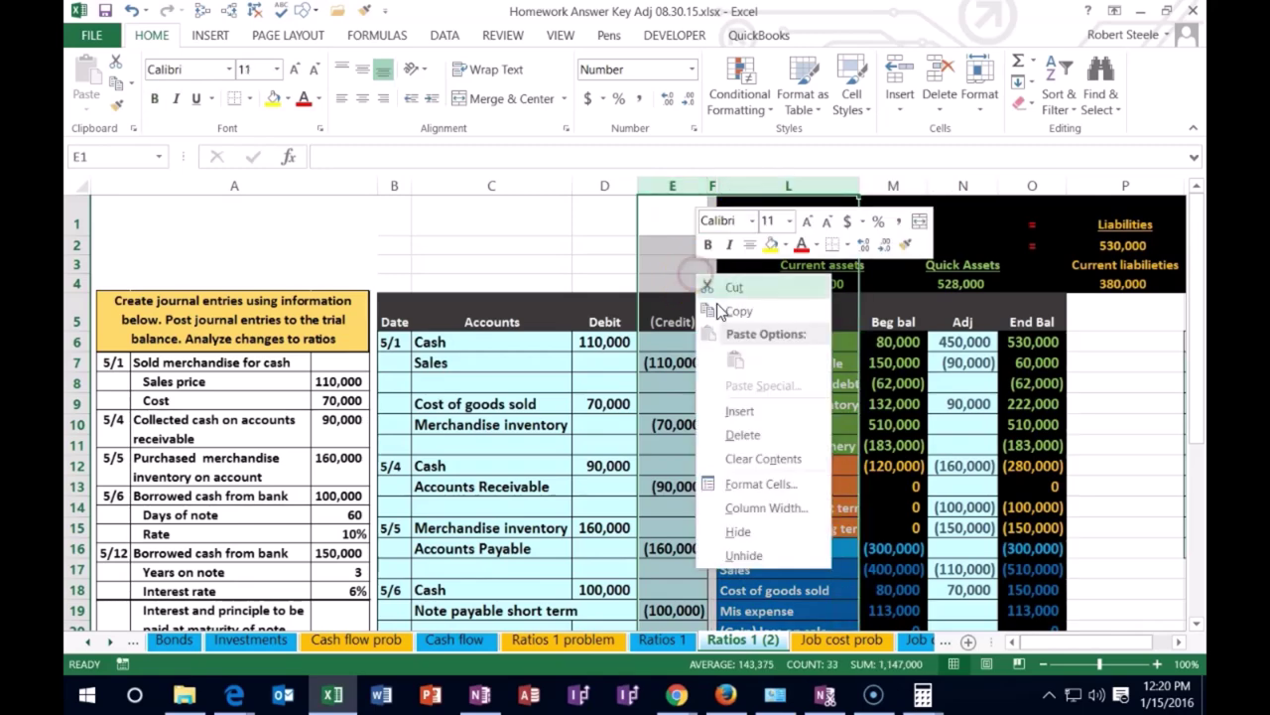
{"action": "left_click", "coordinate": [744, 555]}
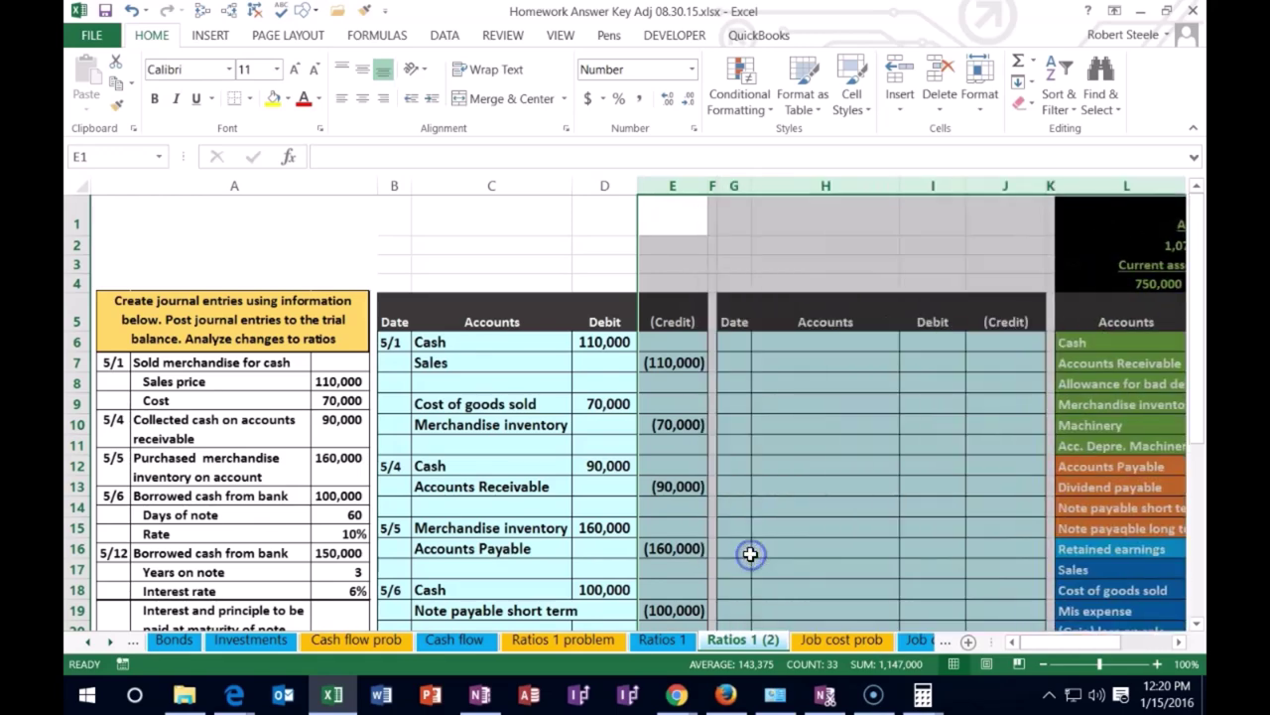
{"action": "left_click", "coordinate": [504, 429]}
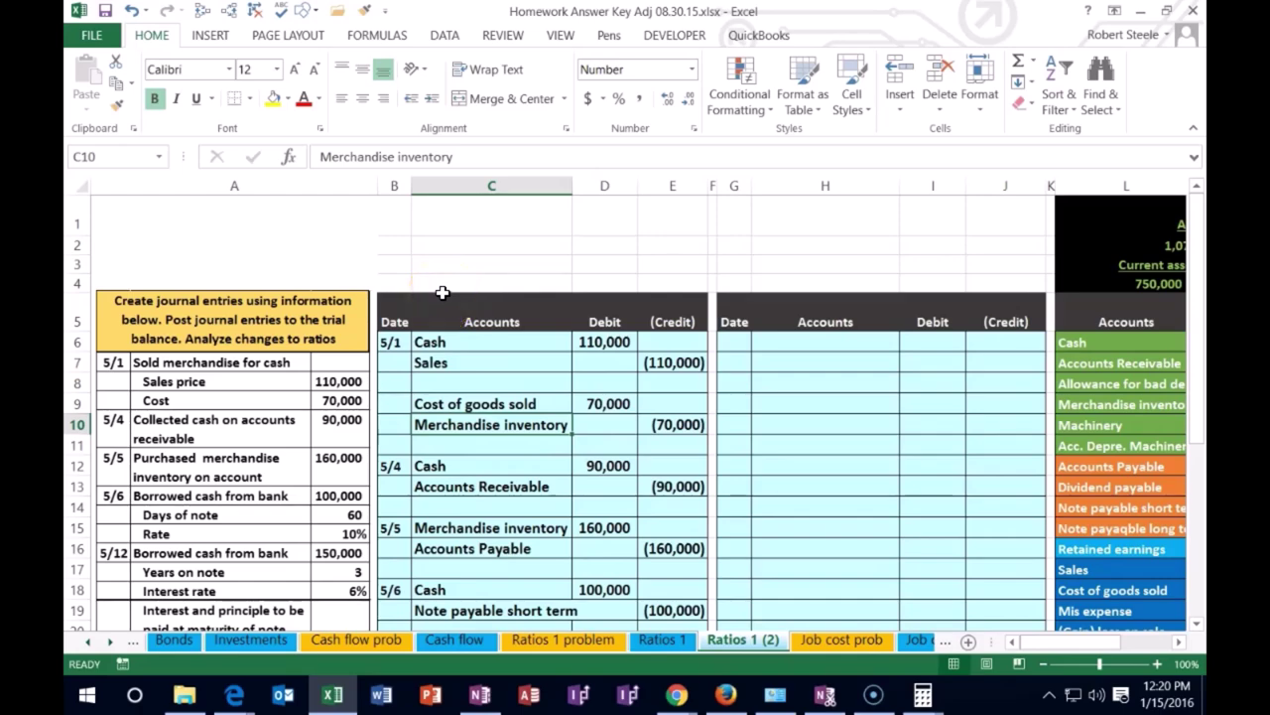
Hide columns B through F, which hold the filled first journal entry table.
{"action": "left_click", "coordinate": [397, 182]}
{"action": "left_click", "coordinate": [395, 185]}
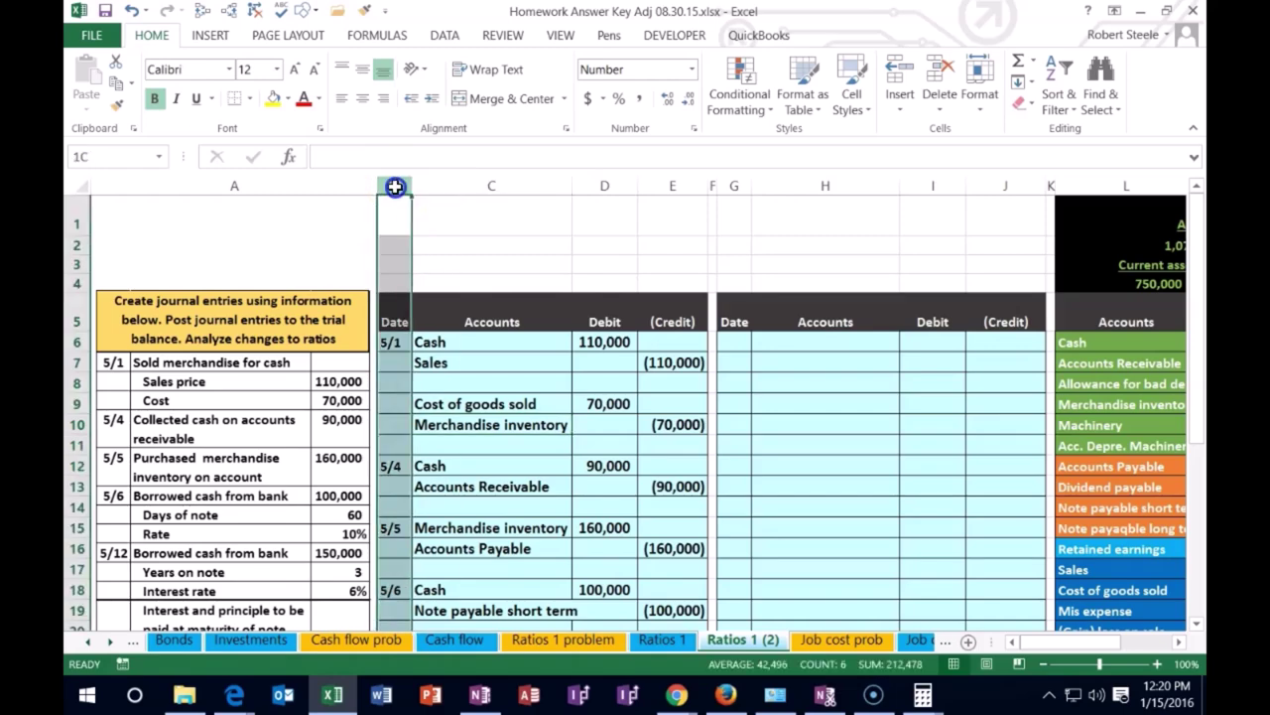
{"action": "left_click_drag", "start_coordinate": [395, 187], "coordinate": [717, 188]}
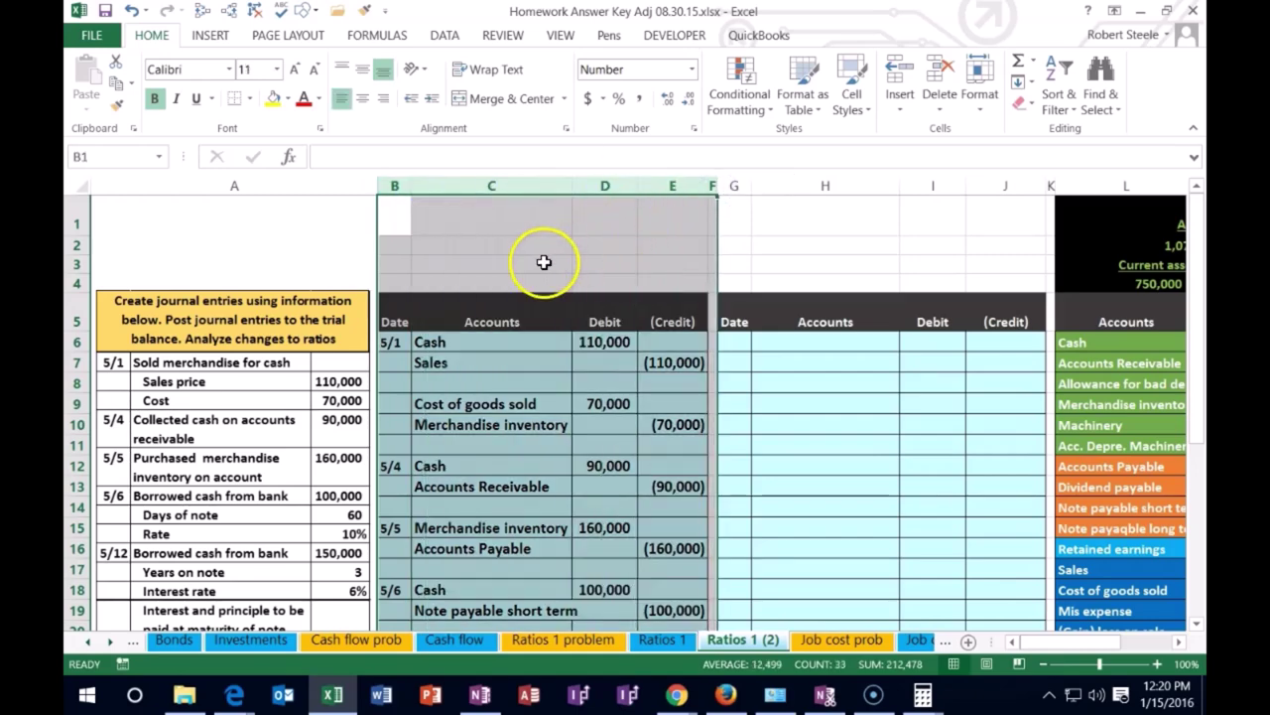
{"action": "right_click", "coordinate": [543, 260]}
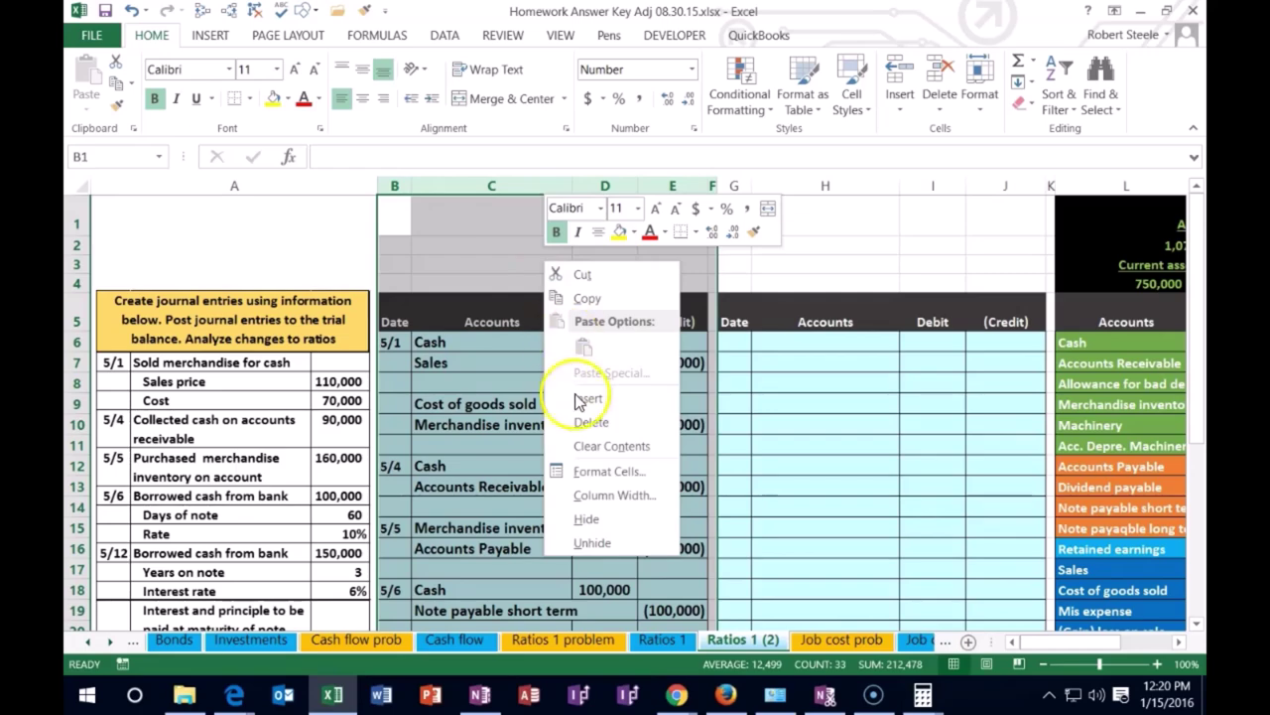
{"action": "left_click", "coordinate": [586, 519]}
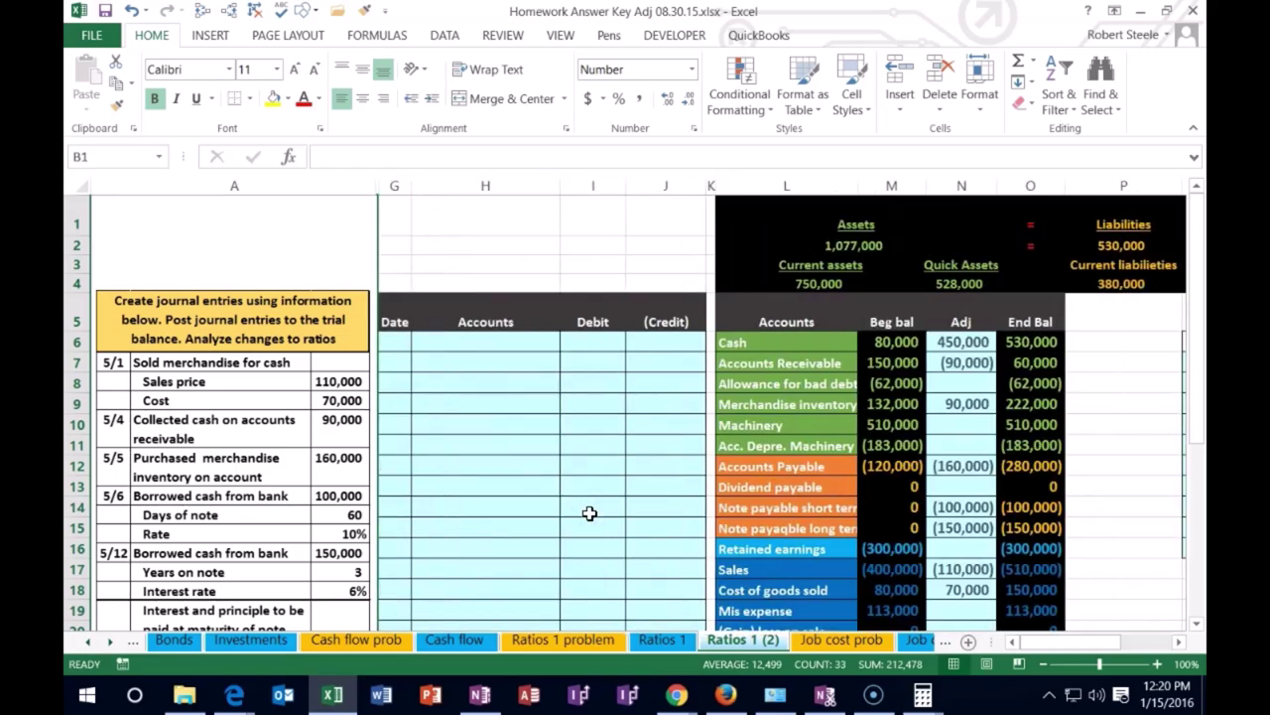
Enter the date 5/13 in G6, the first row of the empty journal entry table, for the machinery purchase.
{"action": "scroll", "coordinate": [115, 465], "scroll_direction": "down", "scroll_amount": 3}
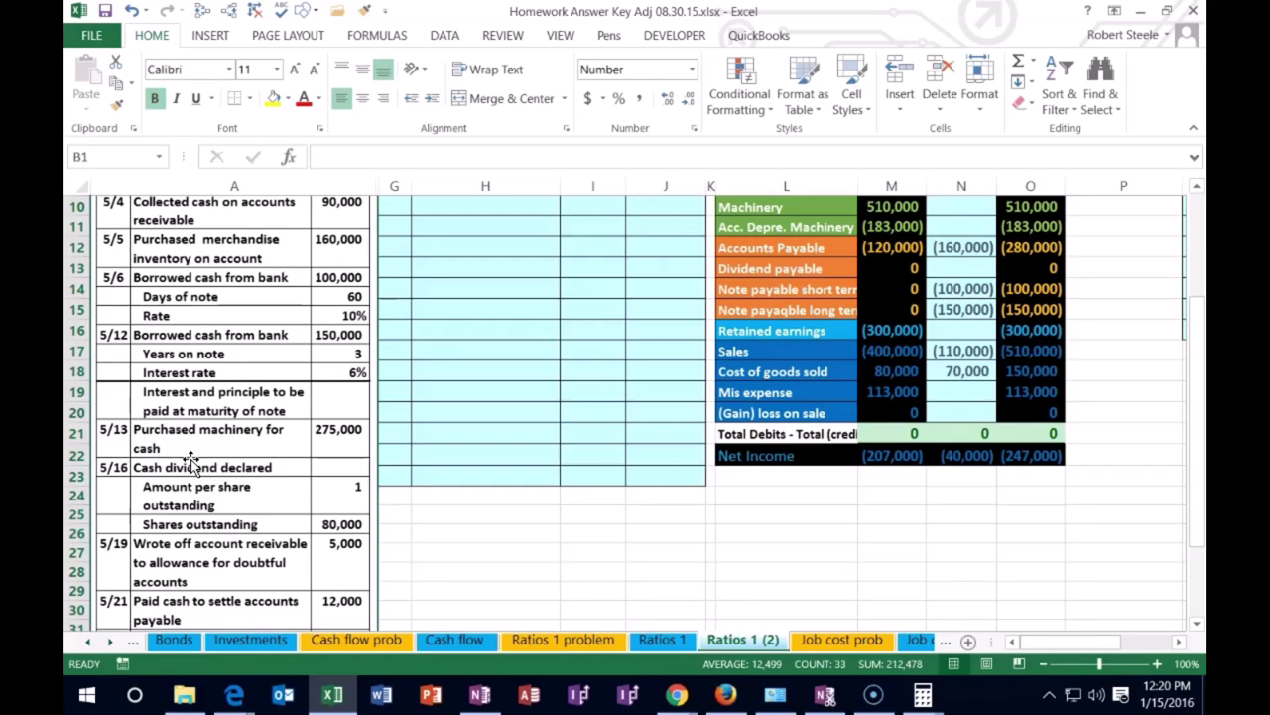
{"action": "scroll", "coordinate": [550, 502], "scroll_direction": "up", "scroll_amount": 3}
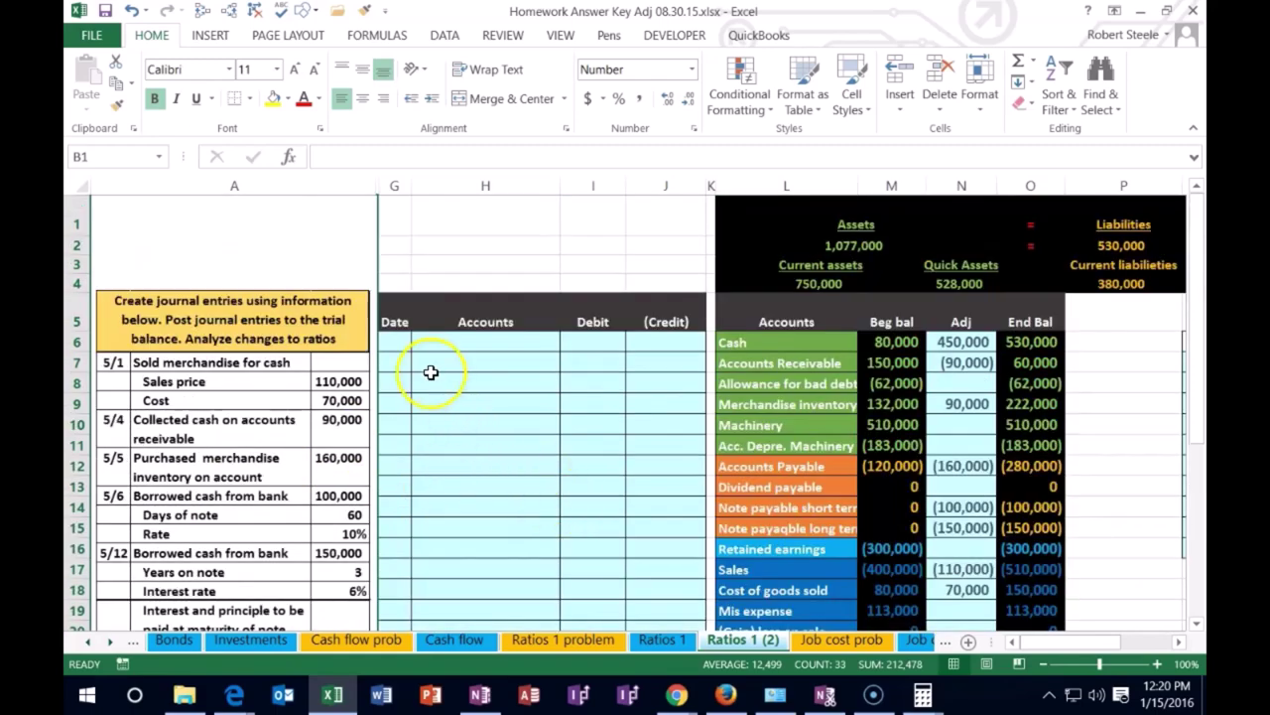
{"action": "left_click", "coordinate": [395, 340]}
{"action": "type", "text": "5/13"}
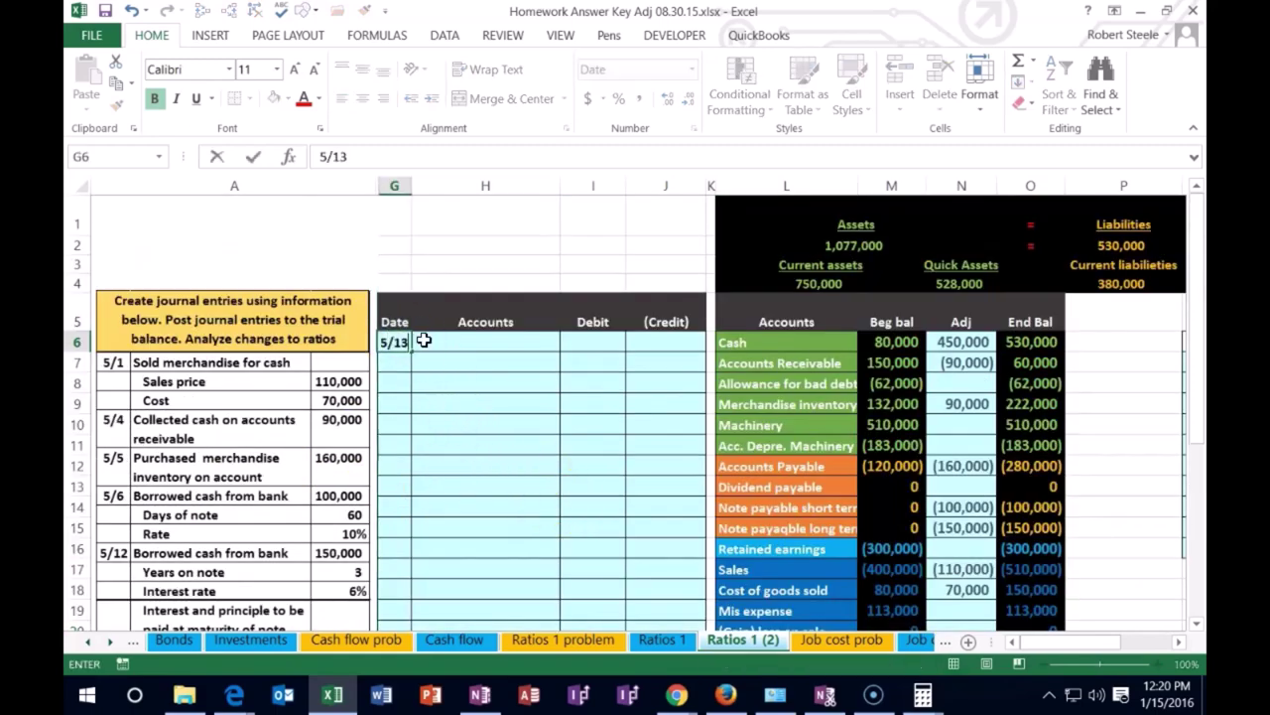
{"action": "key", "text": "Return"}
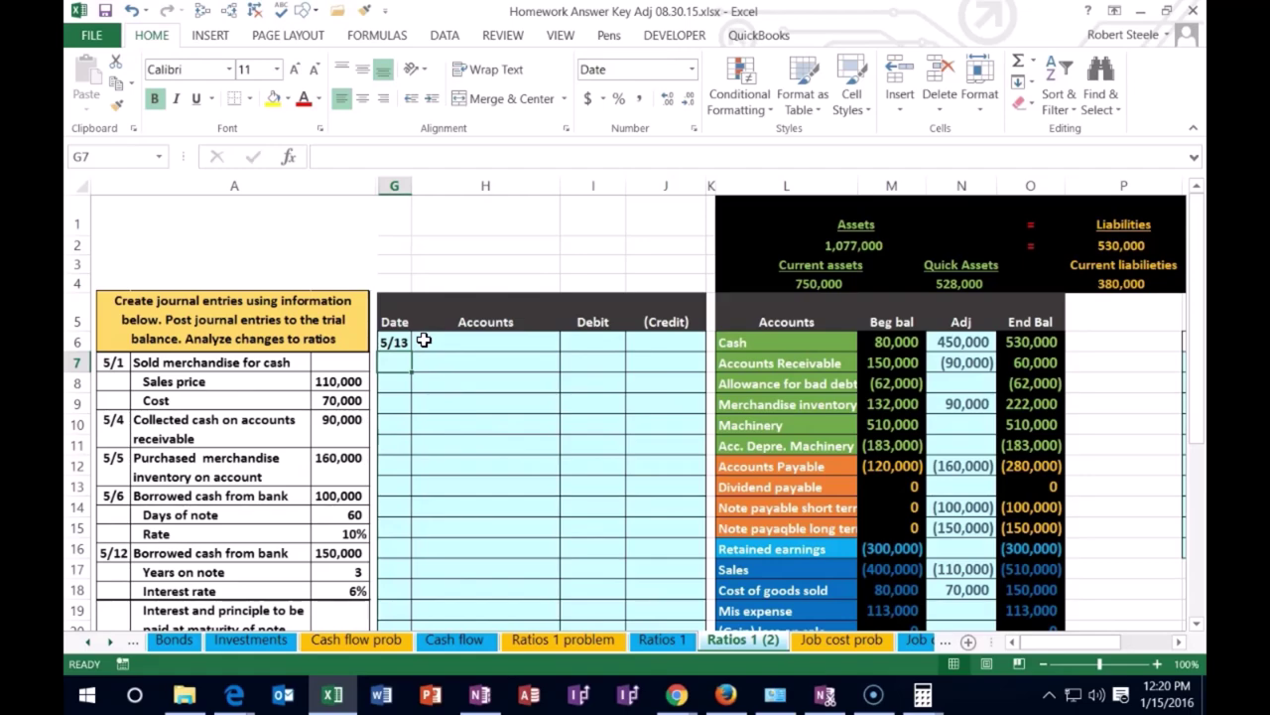
Copy the Cash account name from the trial balance into H7 as the credit account of the 5/13 entry.
{"action": "left_click_drag", "start_coordinate": [837, 342], "coordinate": [1014, 341]}
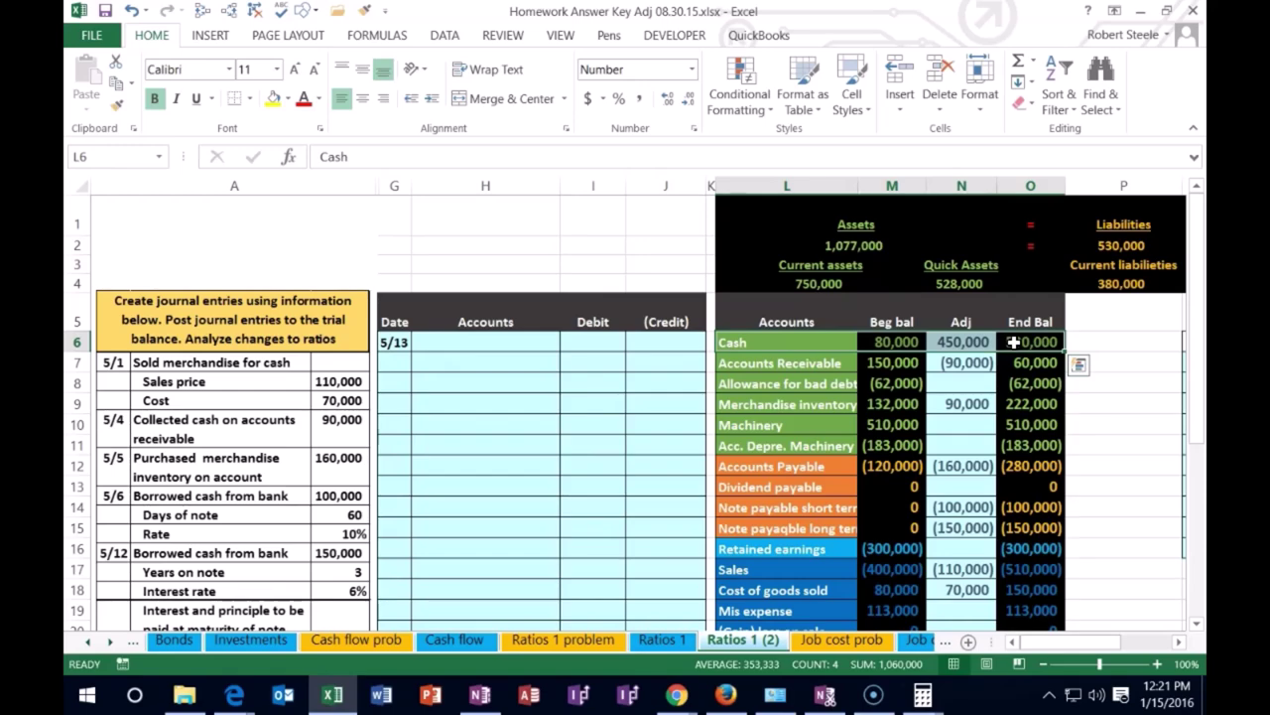
{"action": "left_click", "coordinate": [1014, 341]}
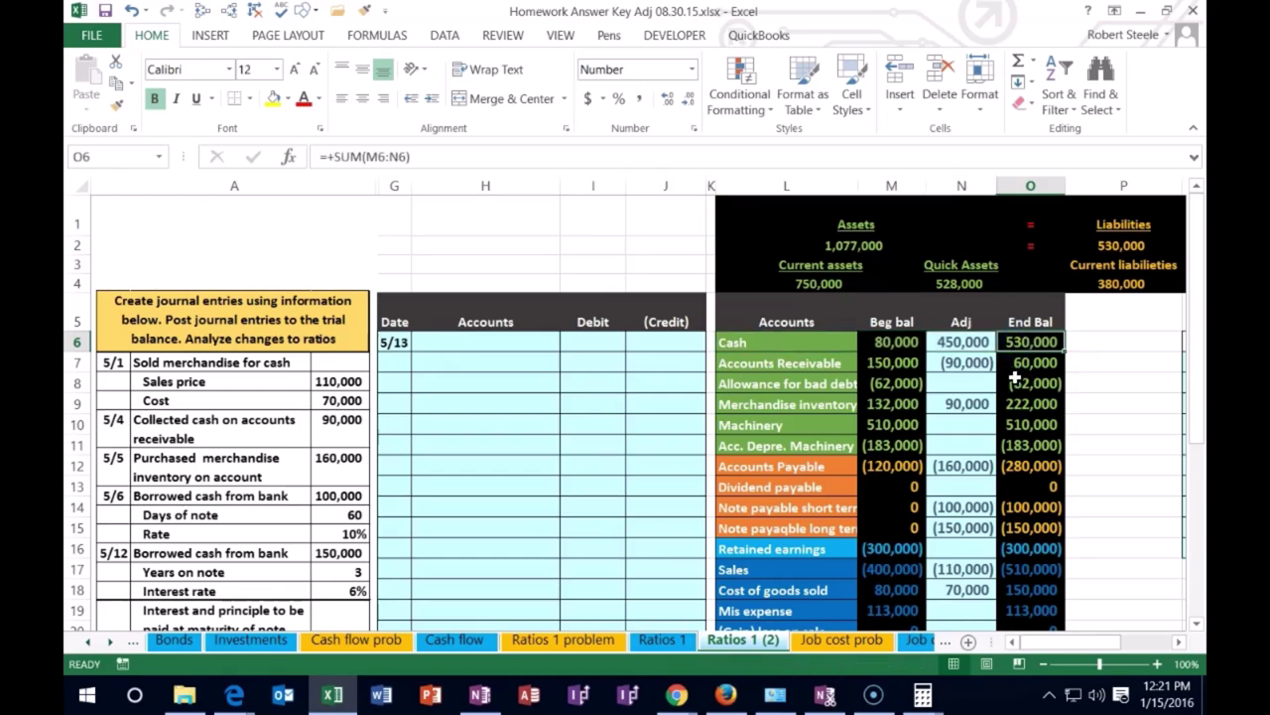
{"action": "right_click", "coordinate": [789, 342]}
{"action": "left_click", "coordinate": [819, 322]}
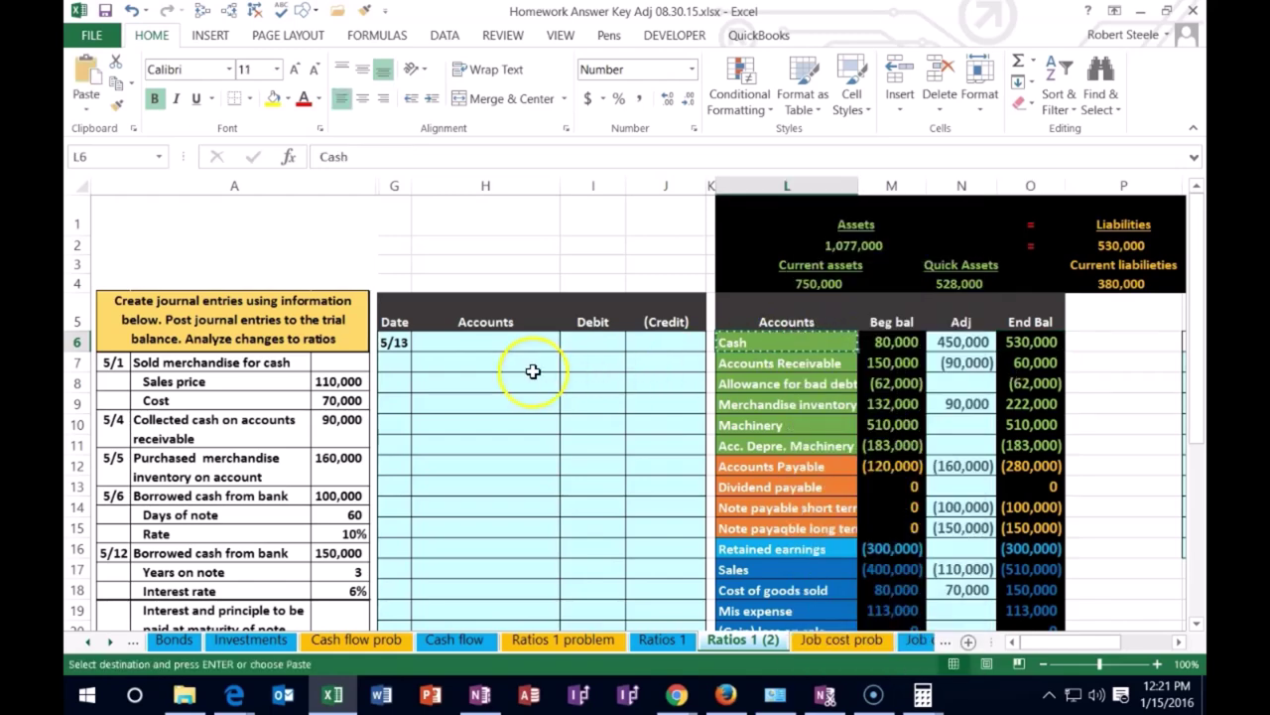
{"action": "left_click", "coordinate": [440, 360]}
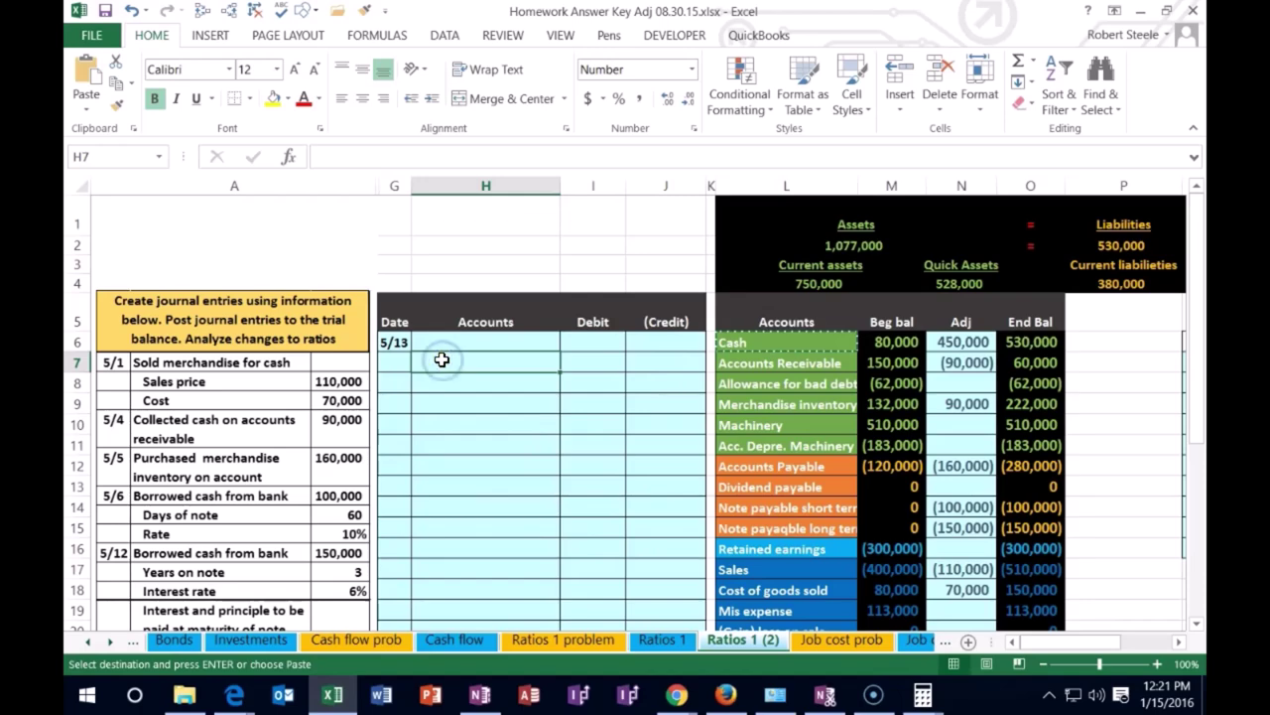
{"action": "right_click", "coordinate": [443, 365]}
{"action": "left_click", "coordinate": [483, 365]}
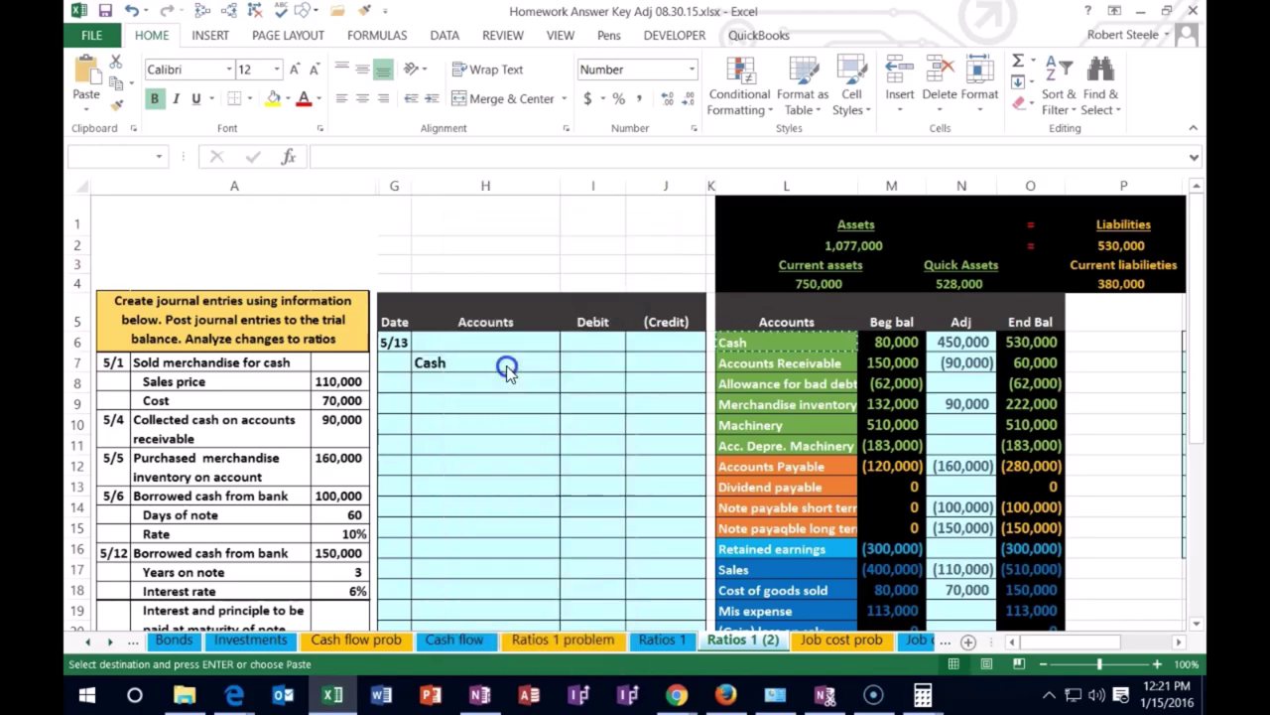
Enter -275000 as the Cash credit amount in J7.
{"action": "left_click", "coordinate": [669, 361]}
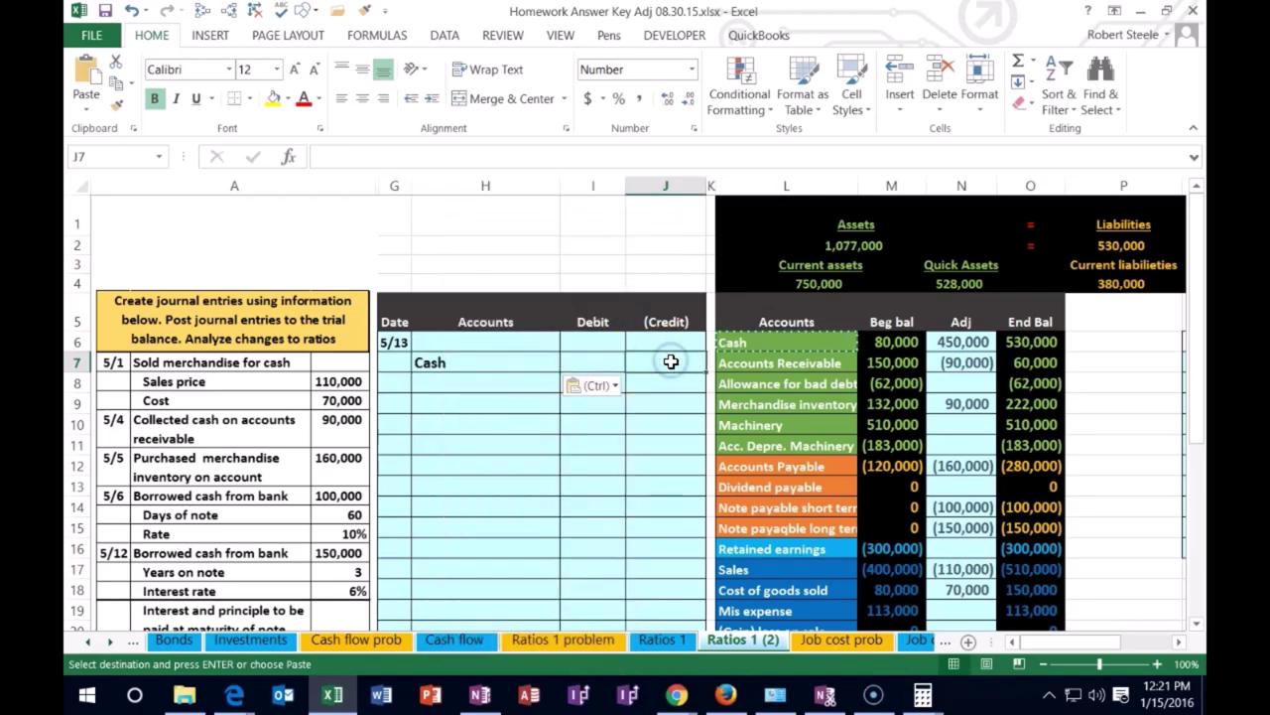
{"action": "type", "text": "-"}
{"action": "type", "text": "275000"}
{"action": "key", "text": "Return"}
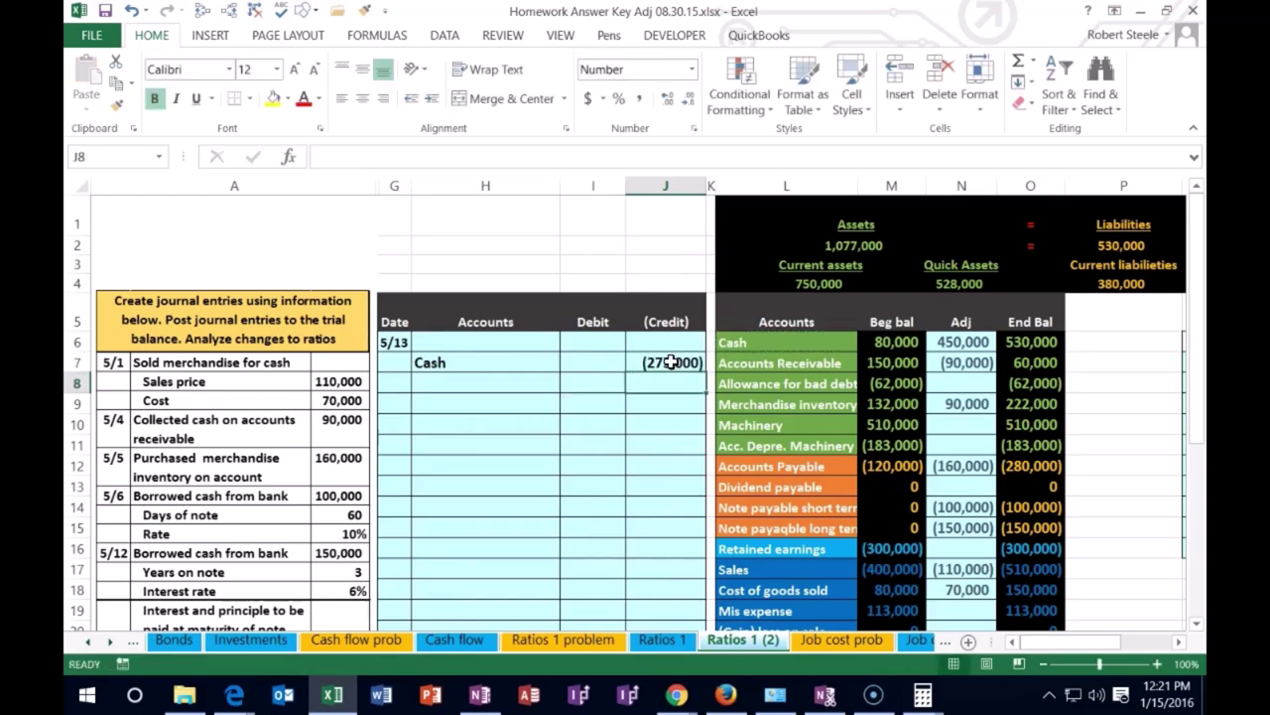
Enter the 5/13 debit amount in I6 as the reverse of the Cash credit, =-J7.
{"action": "key", "text": "Up"}
{"action": "key", "text": "Left"}
{"action": "key", "text": "Left"}
{"action": "key", "text": "Up"}
{"action": "key", "text": "Right"}
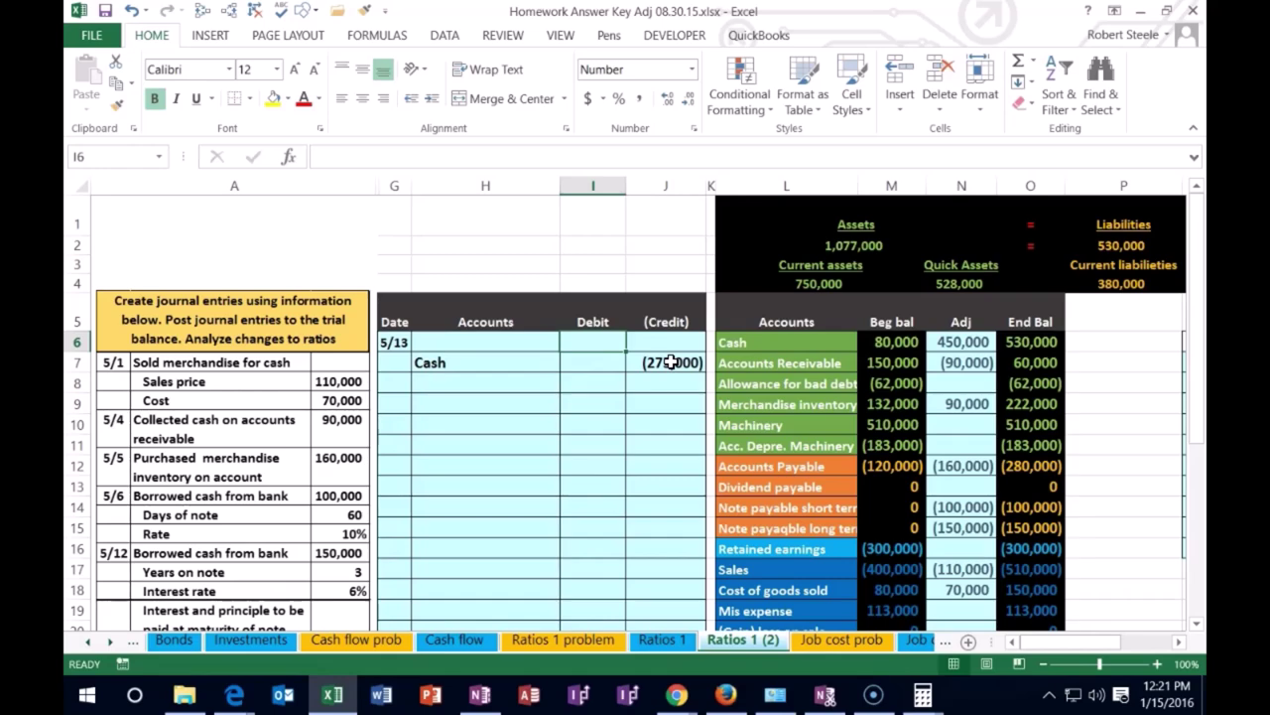
{"action": "type", "text": "=-J7"}
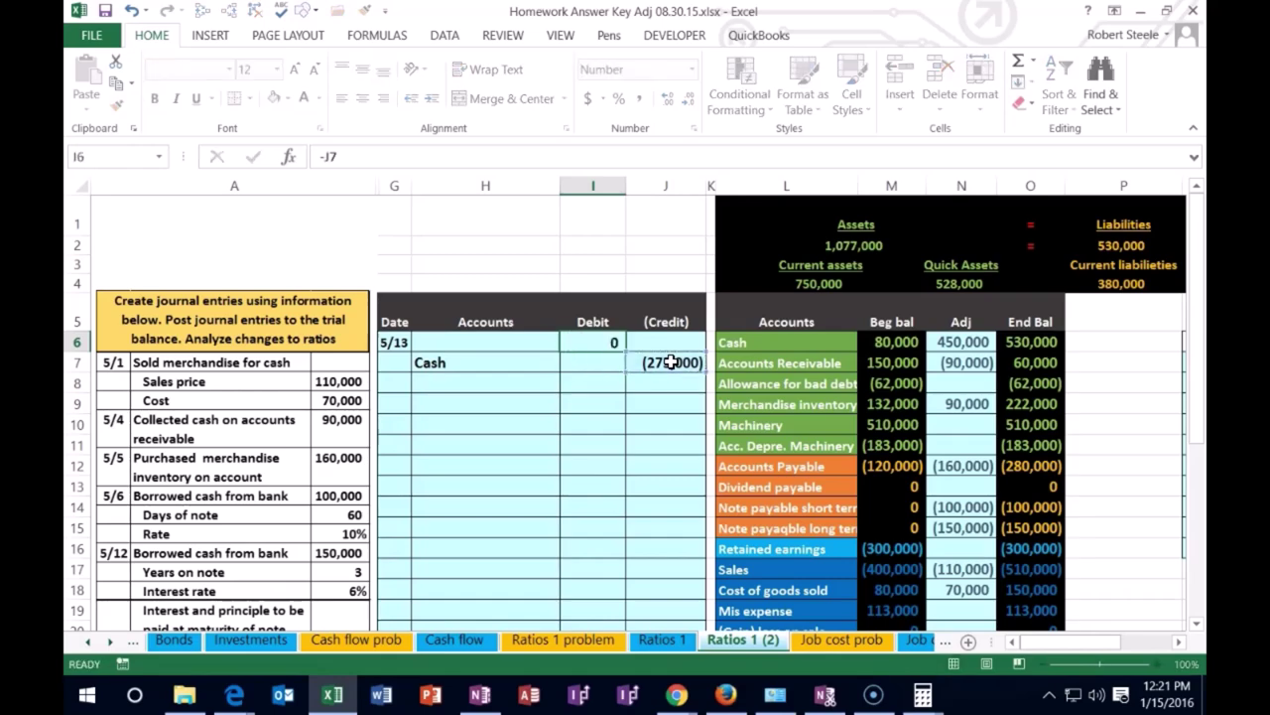
{"action": "key", "text": "Return"}
Copy the Merchandise inventory account name from the trial balance into H6 as values only for the 5/13 debit line.
{"action": "left_click", "coordinate": [760, 405]}
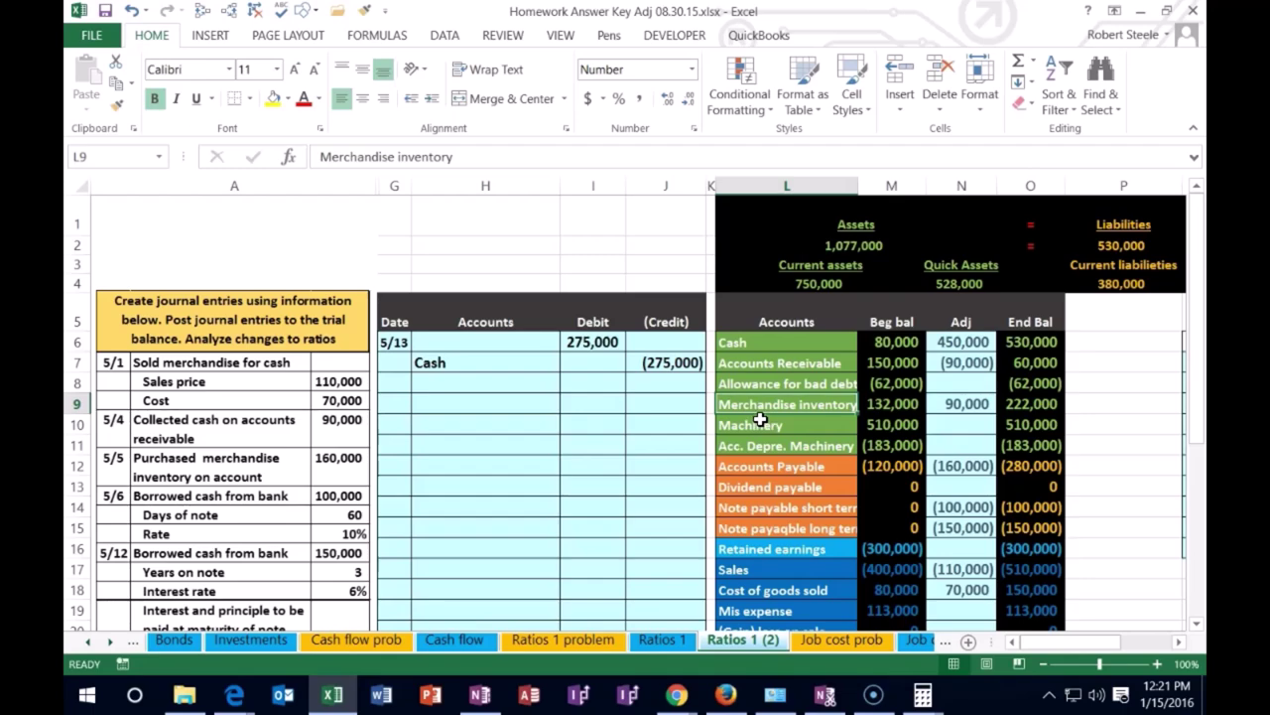
{"action": "right_click", "coordinate": [828, 404]}
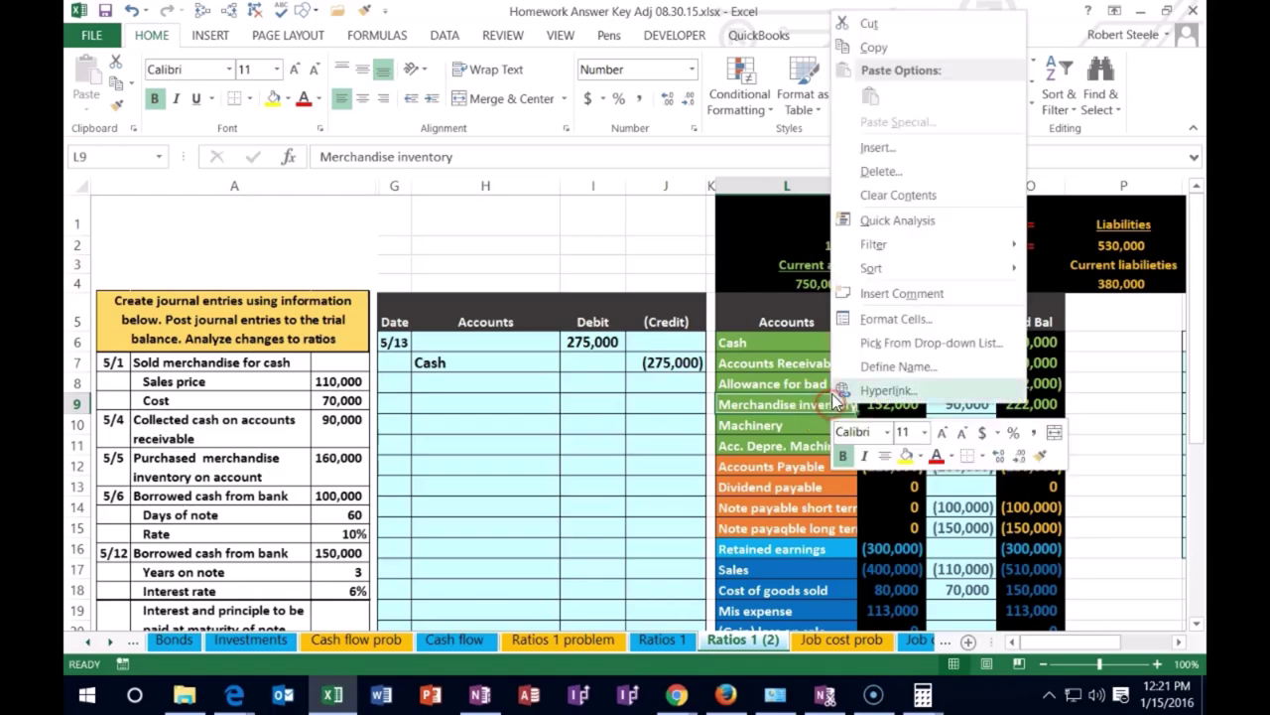
{"action": "left_click", "coordinate": [864, 47]}
{"action": "left_click", "coordinate": [493, 342]}
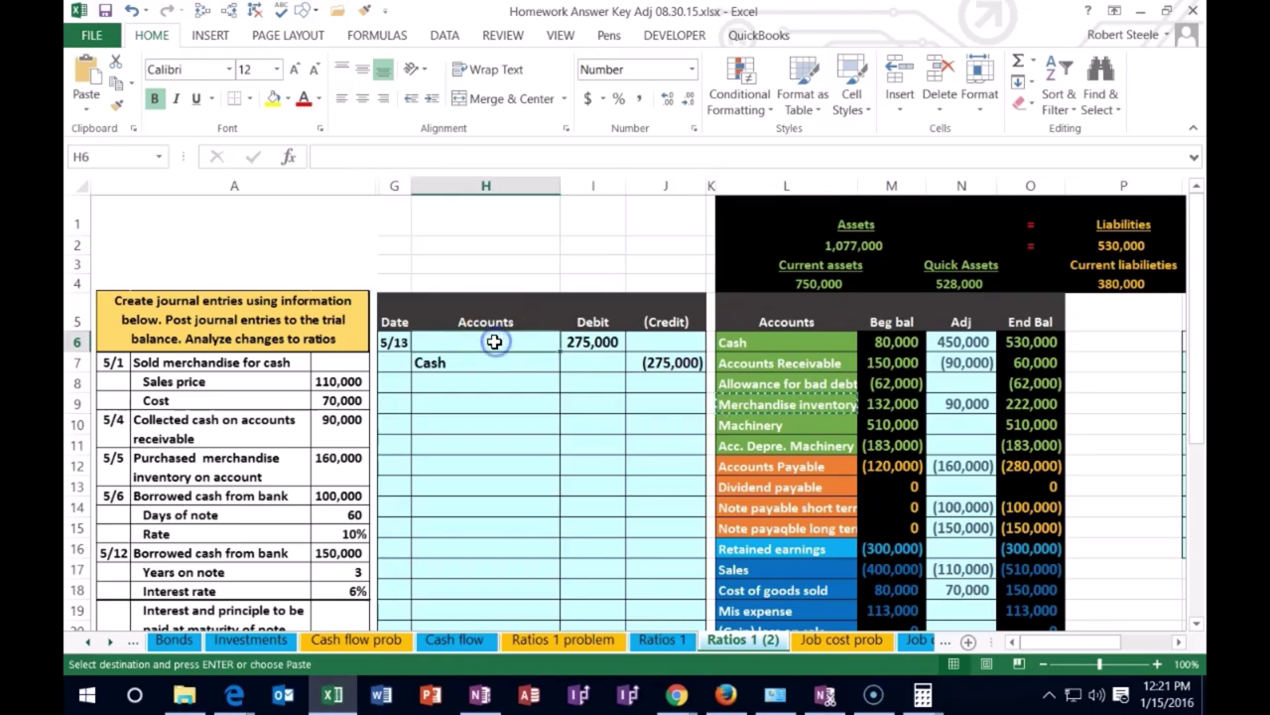
{"action": "right_click", "coordinate": [496, 343]}
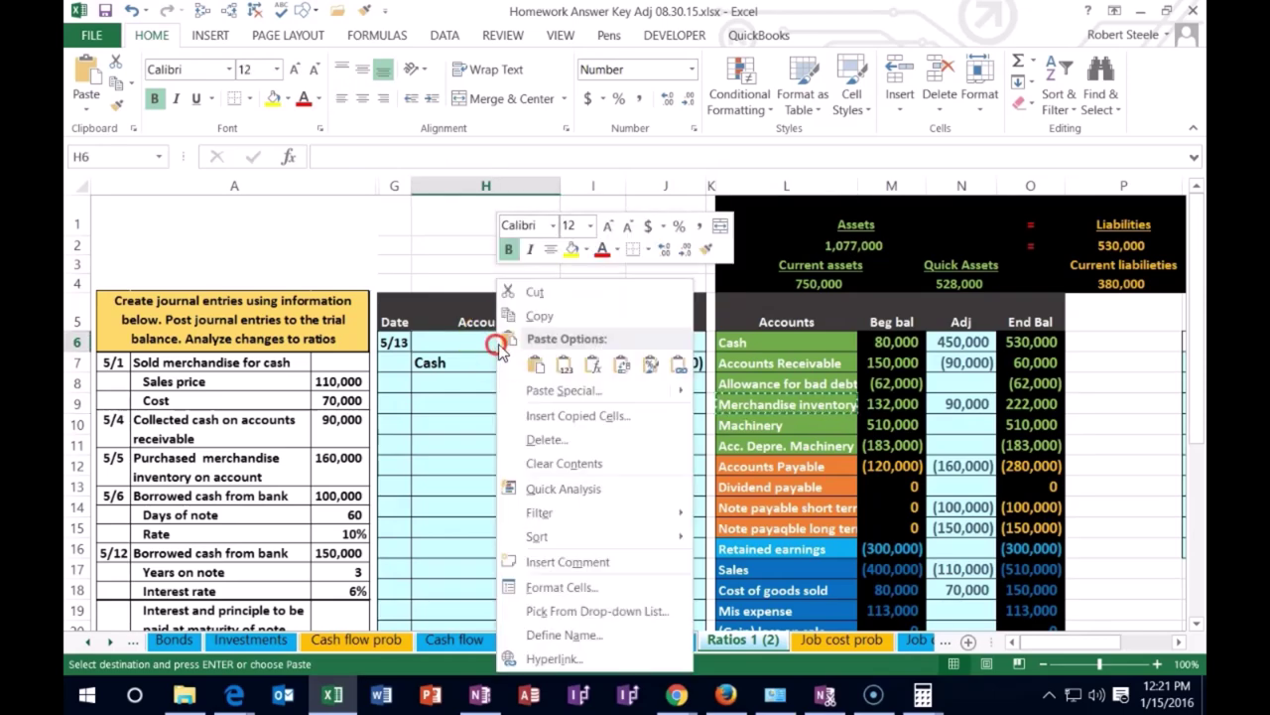
{"action": "left_click", "coordinate": [565, 365]}
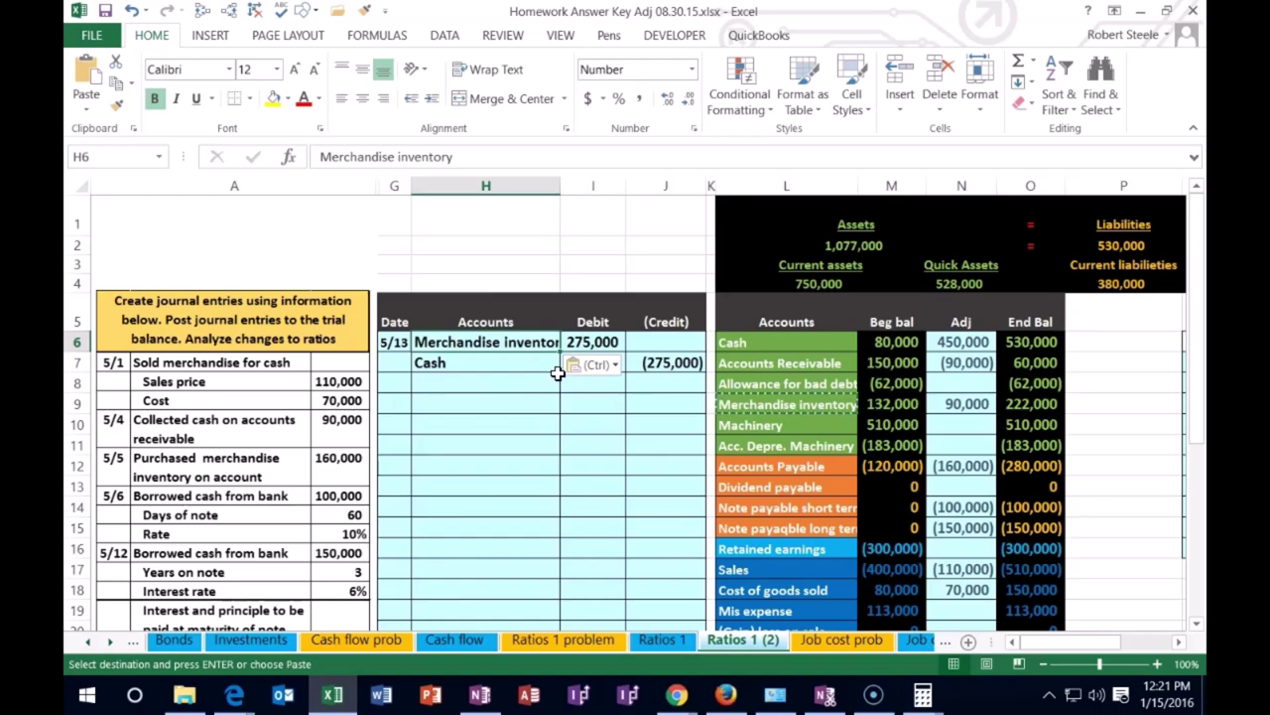
Post the 5/13 debit by adding cell I6 to the Merchandise inventory adjustment formula in N9, and check the current assets total.
{"action": "left_click_drag", "start_coordinate": [483, 341], "coordinate": [593, 341]}
{"action": "left_click_drag", "start_coordinate": [757, 404], "coordinate": [878, 404]}
{"action": "left_click", "coordinate": [943, 406]}
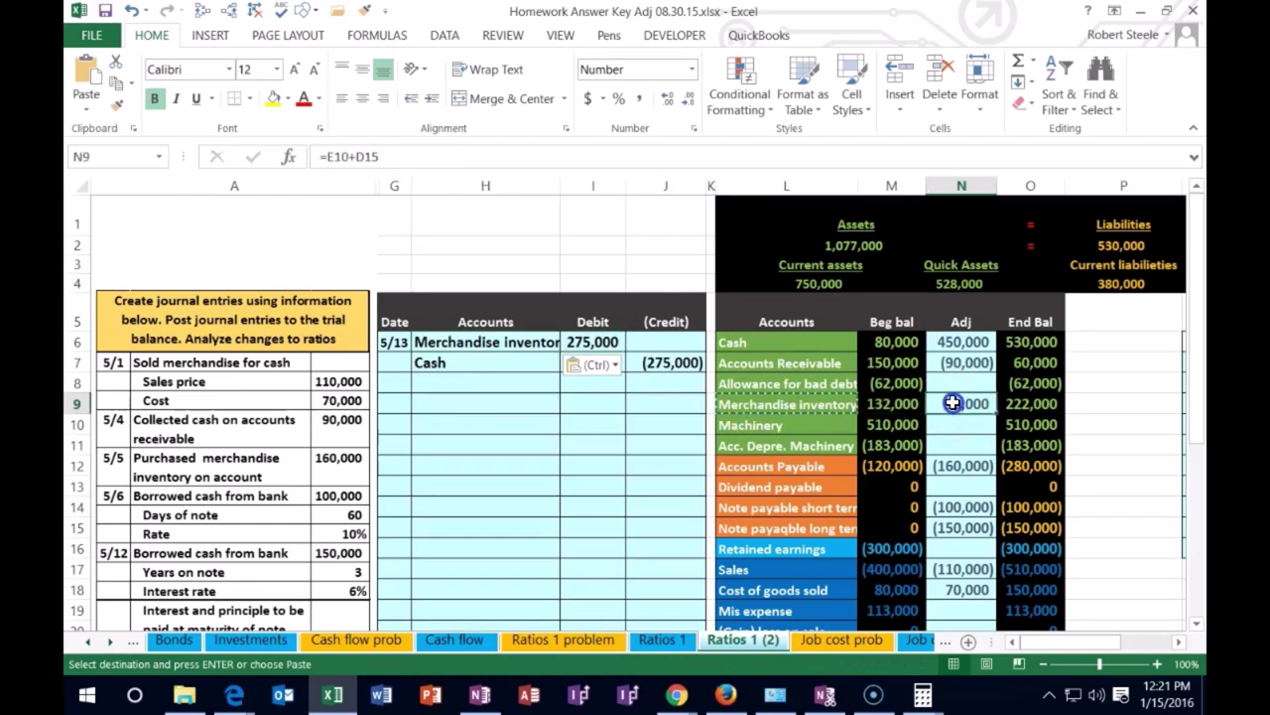
{"action": "double_click", "coordinate": [952, 404]}
{"action": "type", "text": "+"}
{"action": "left_click", "coordinate": [602, 343]}
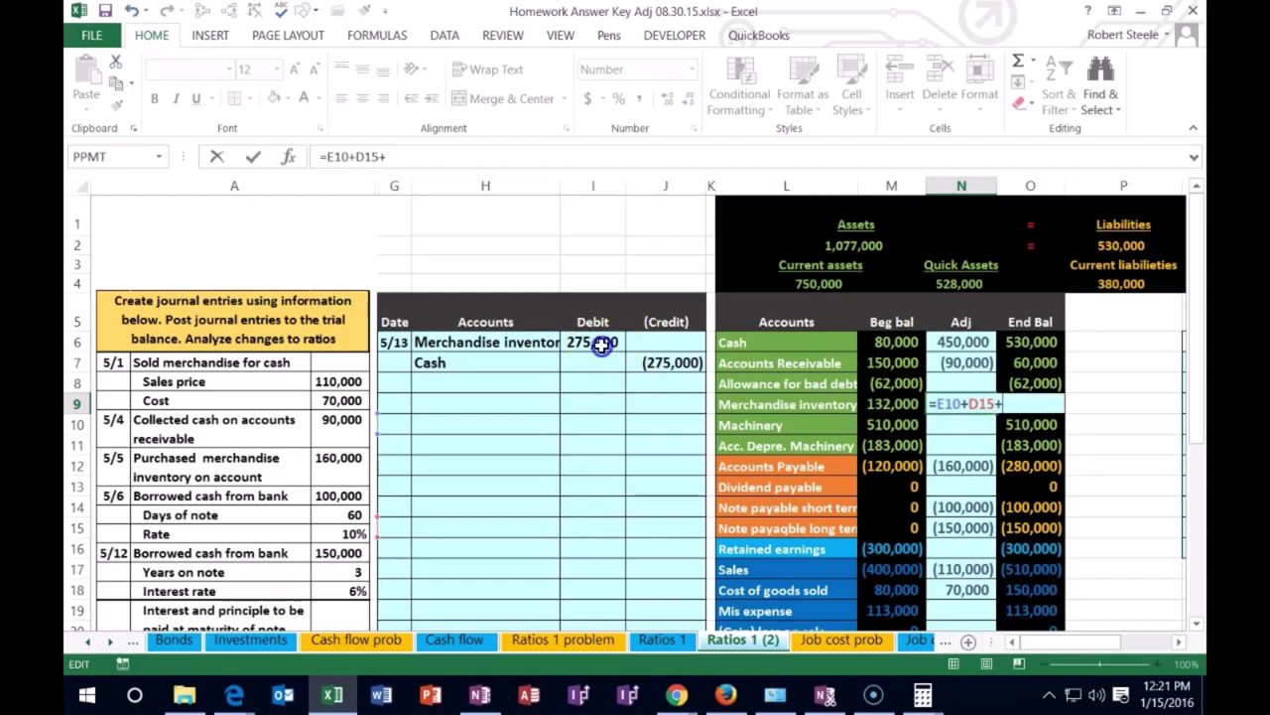
{"action": "key", "text": "Return"}
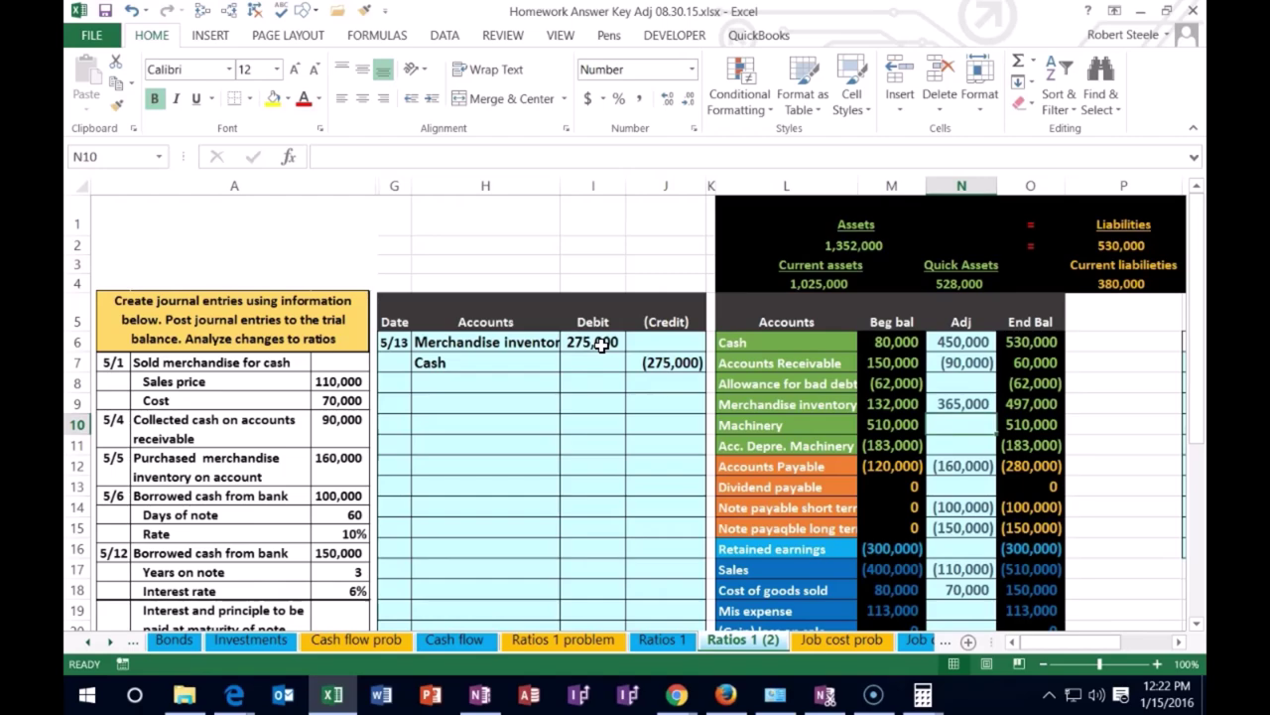
{"action": "left_click", "coordinate": [807, 287]}
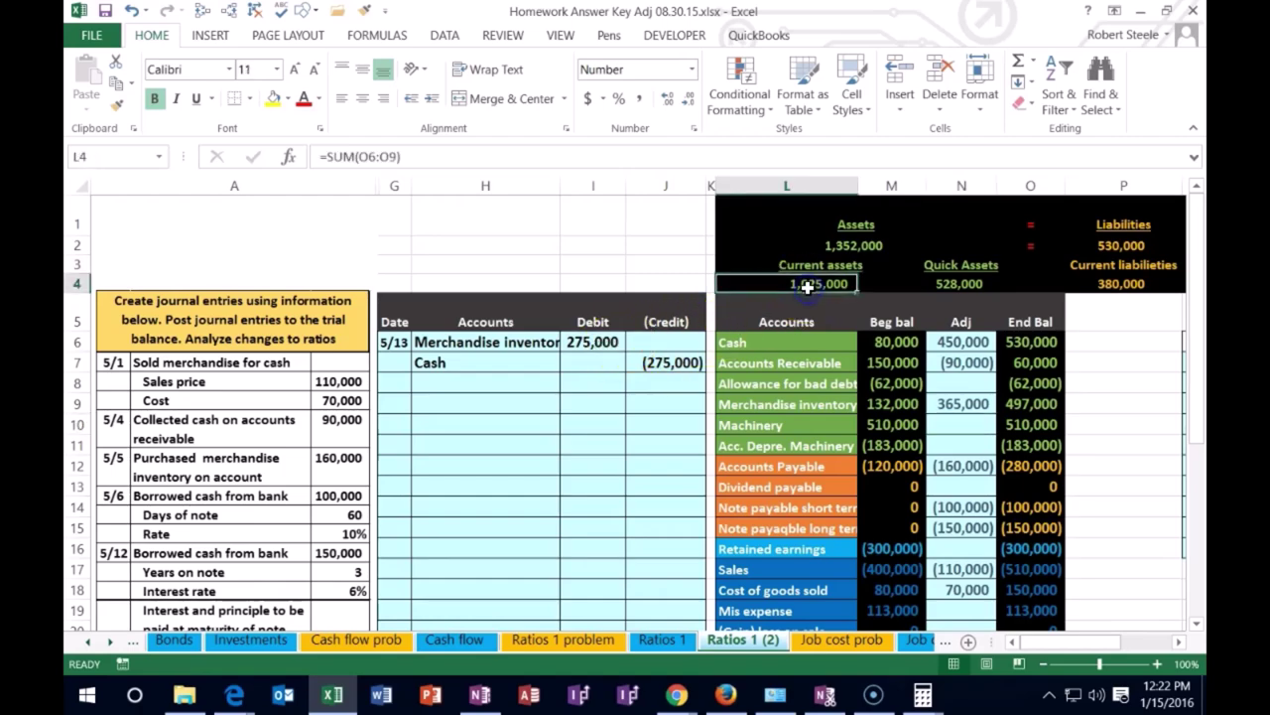
Check which trial balance accounts the quick assets formula in N4 includes.
{"action": "key", "text": "Return"}
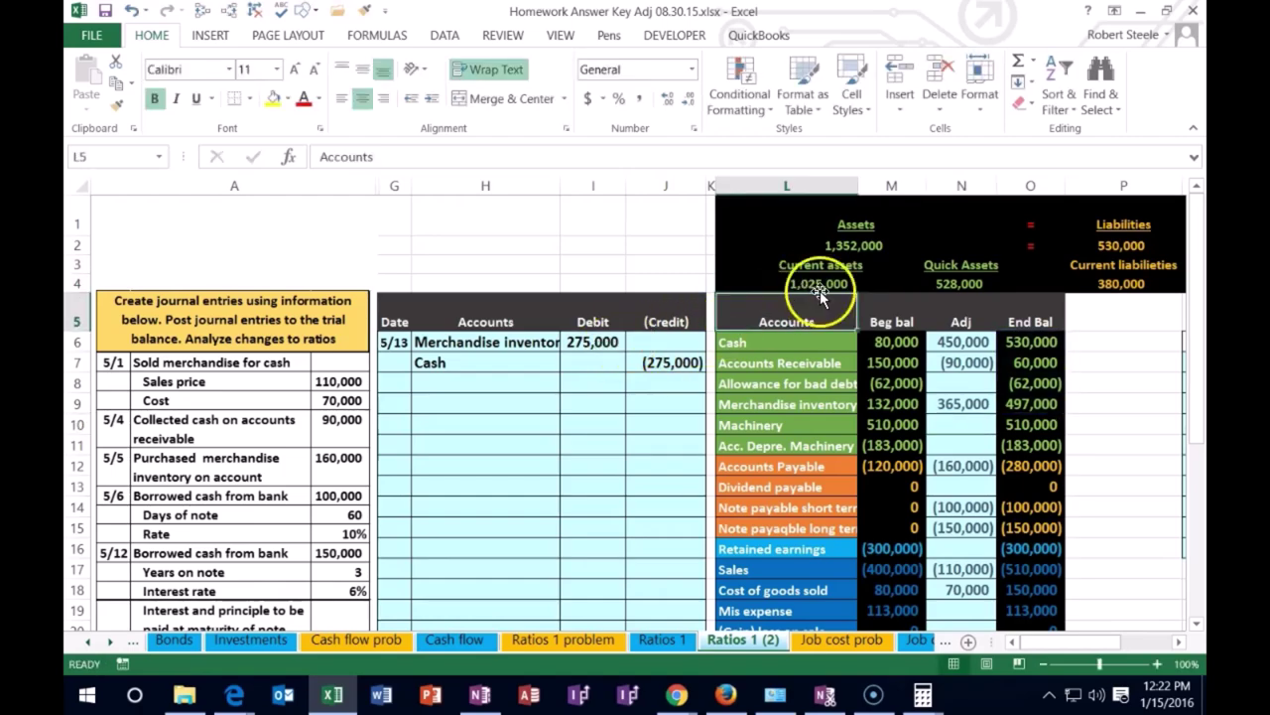
{"action": "double_click", "coordinate": [946, 284]}
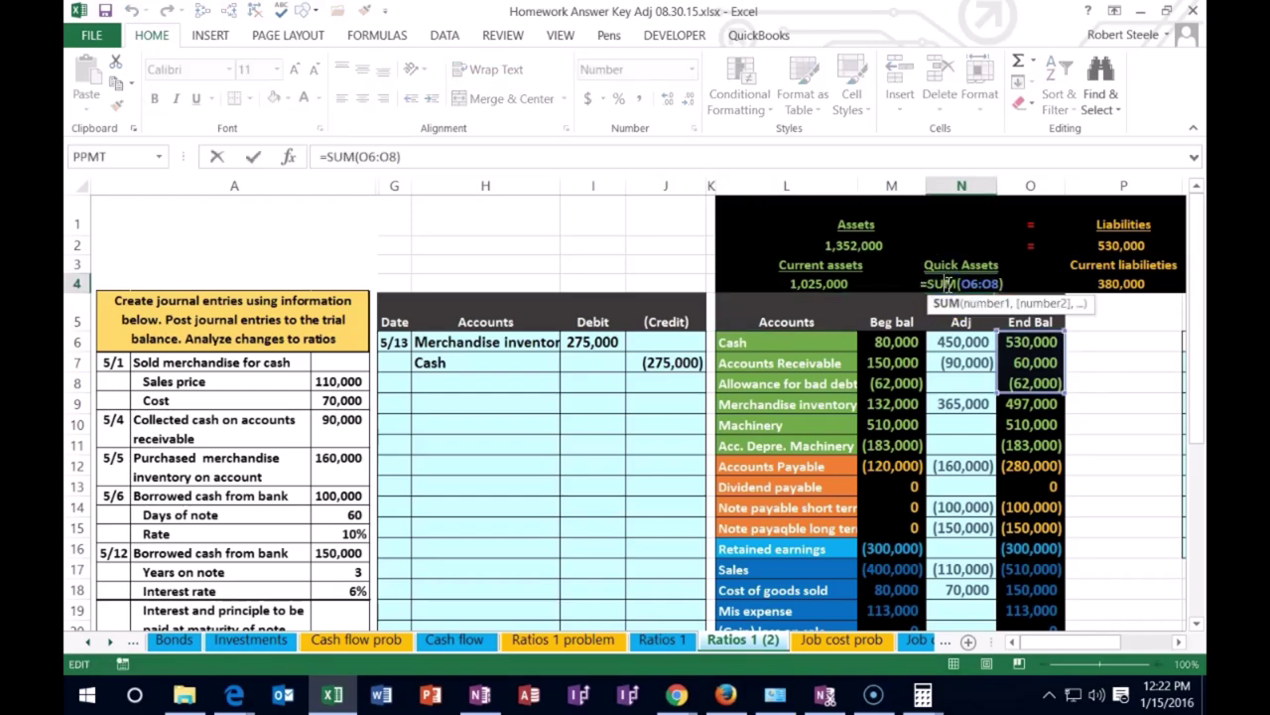
{"action": "key", "text": "Return"}
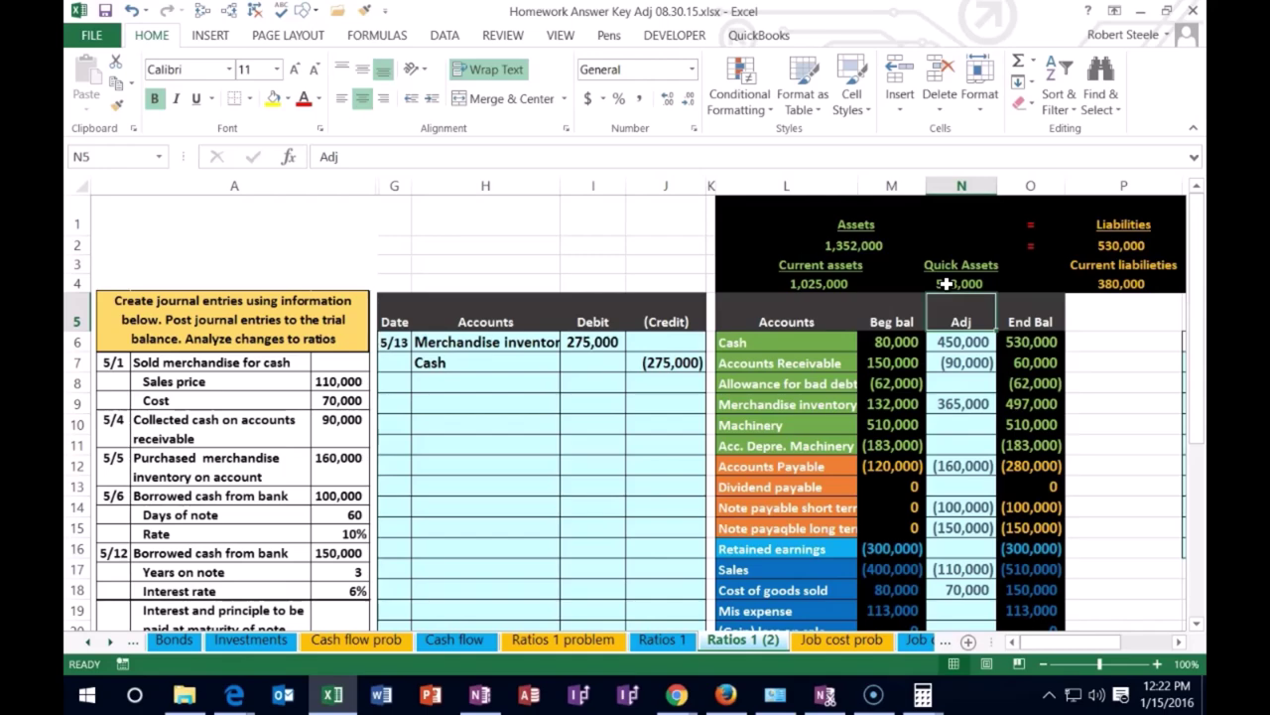
Post the 5/13 credit by adding cell J7 to the Cash adjustment formula in N6.
{"action": "left_click_drag", "start_coordinate": [546, 363], "coordinate": [649, 363]}
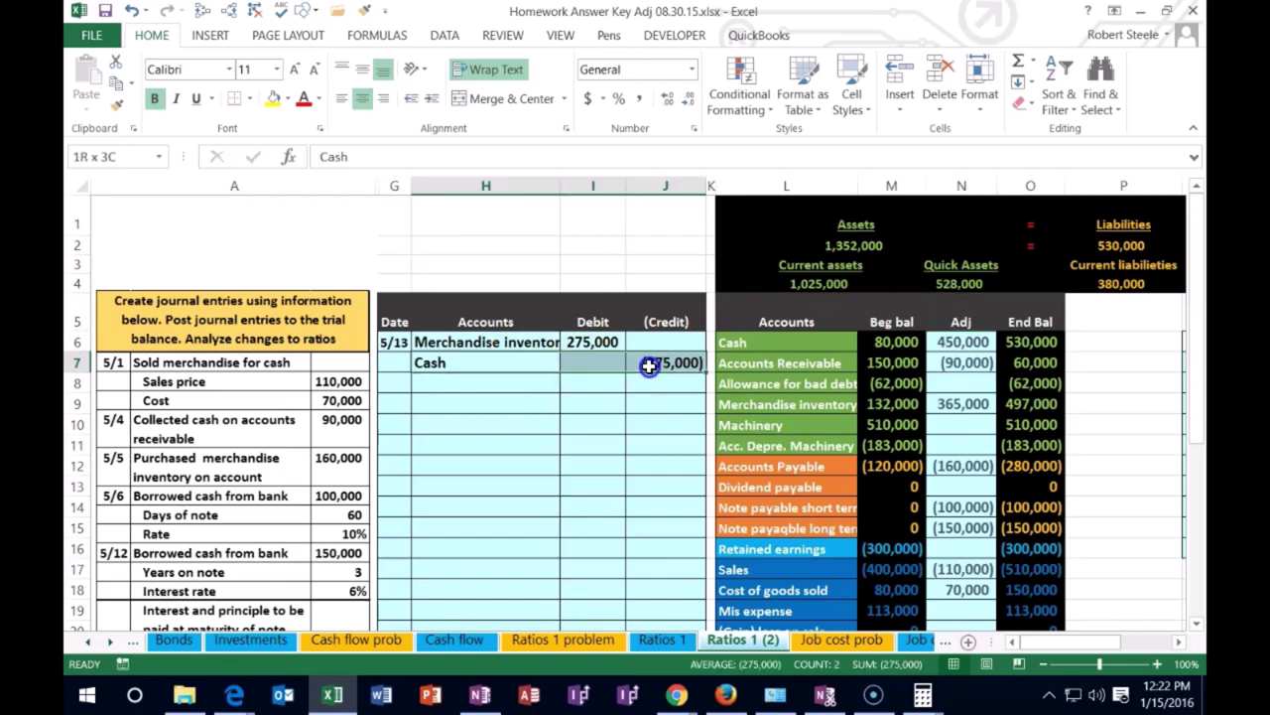
{"action": "left_click", "coordinate": [770, 346]}
{"action": "left_click", "coordinate": [970, 341]}
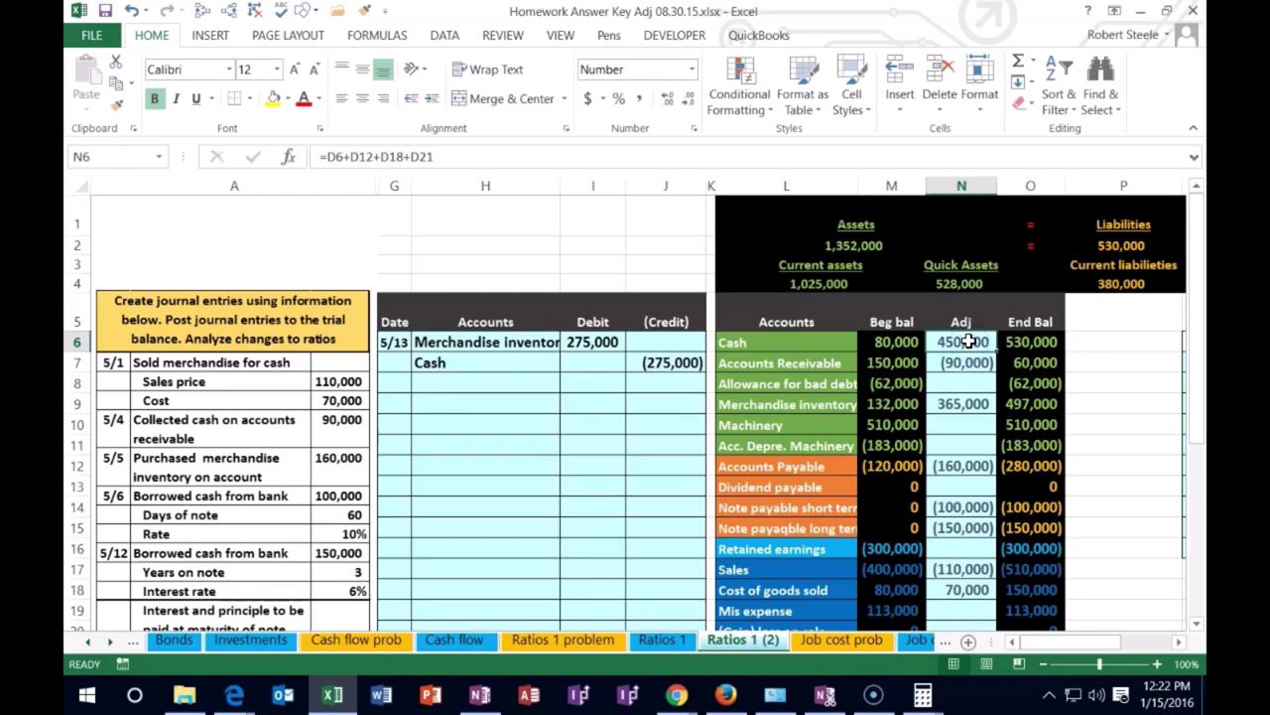
{"action": "double_click", "coordinate": [970, 340]}
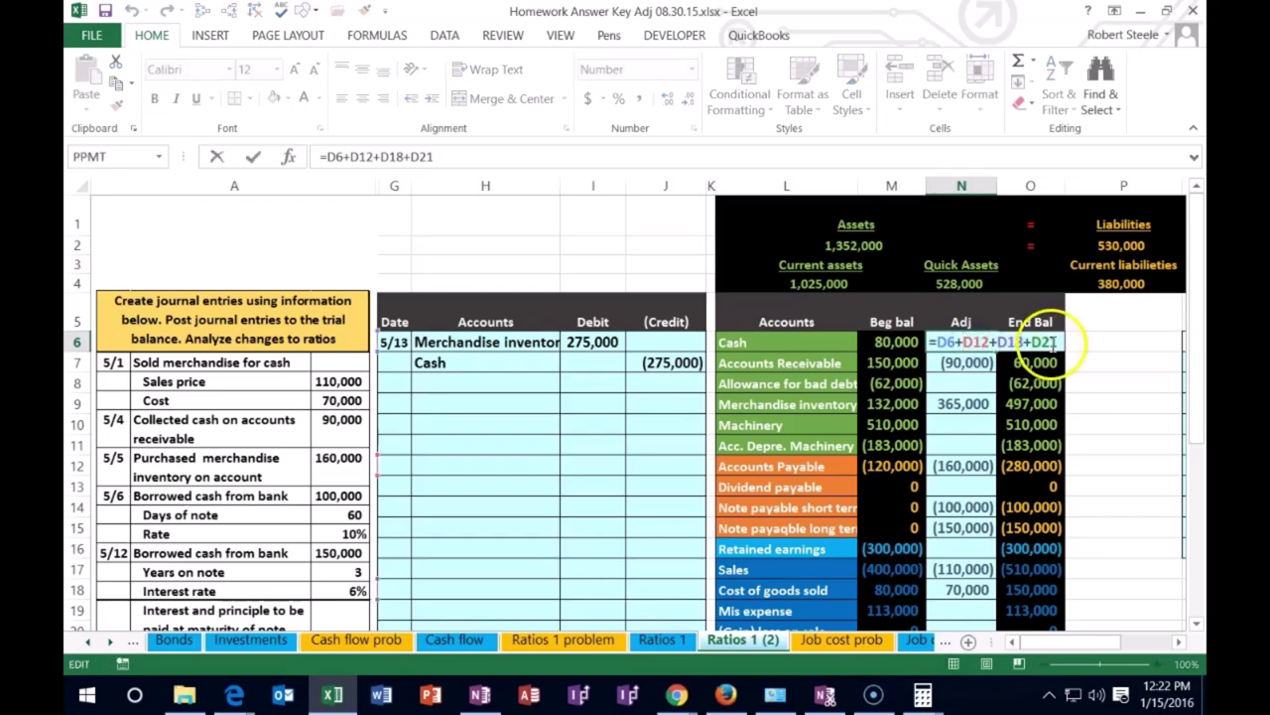
{"action": "type", "text": "+"}
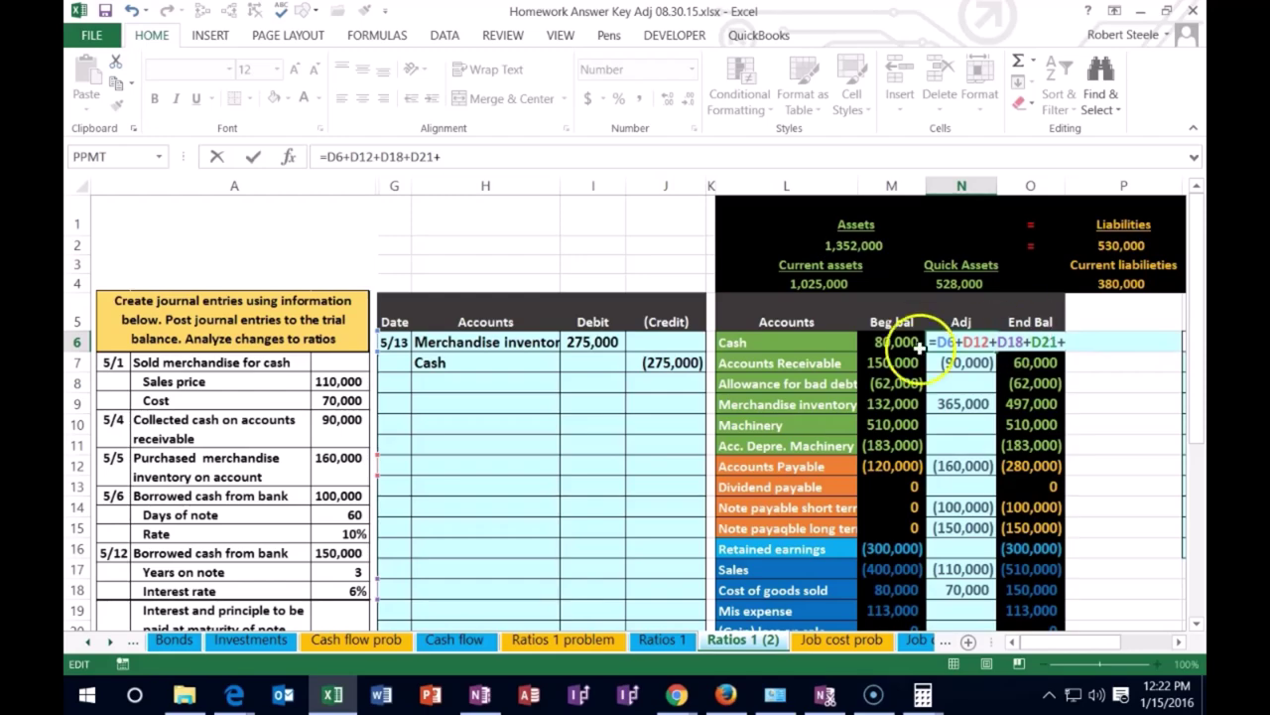
{"action": "left_click", "coordinate": [692, 363]}
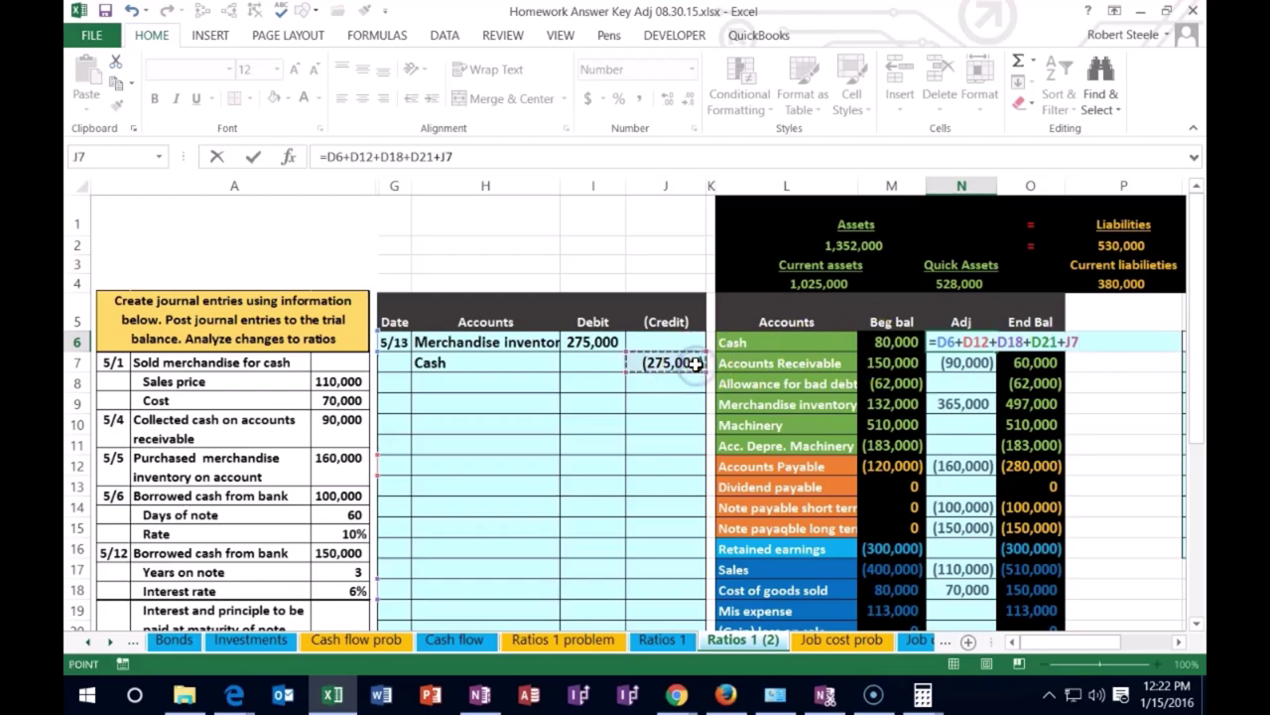
{"action": "key", "text": "Return"}
Examine the current assets formula in L4 and the quick assets formula in N4 to compare the accounts each one sums.
{"action": "double_click", "coordinate": [808, 284]}
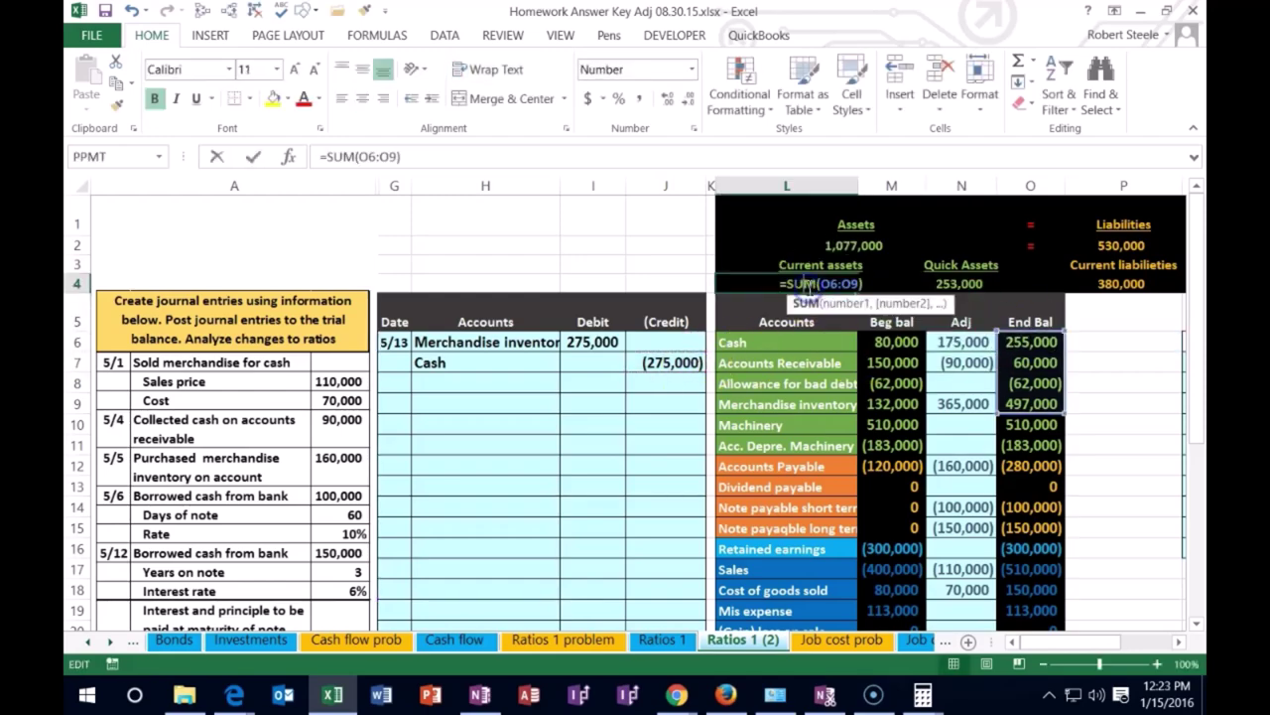
{"action": "key", "text": "Return"}
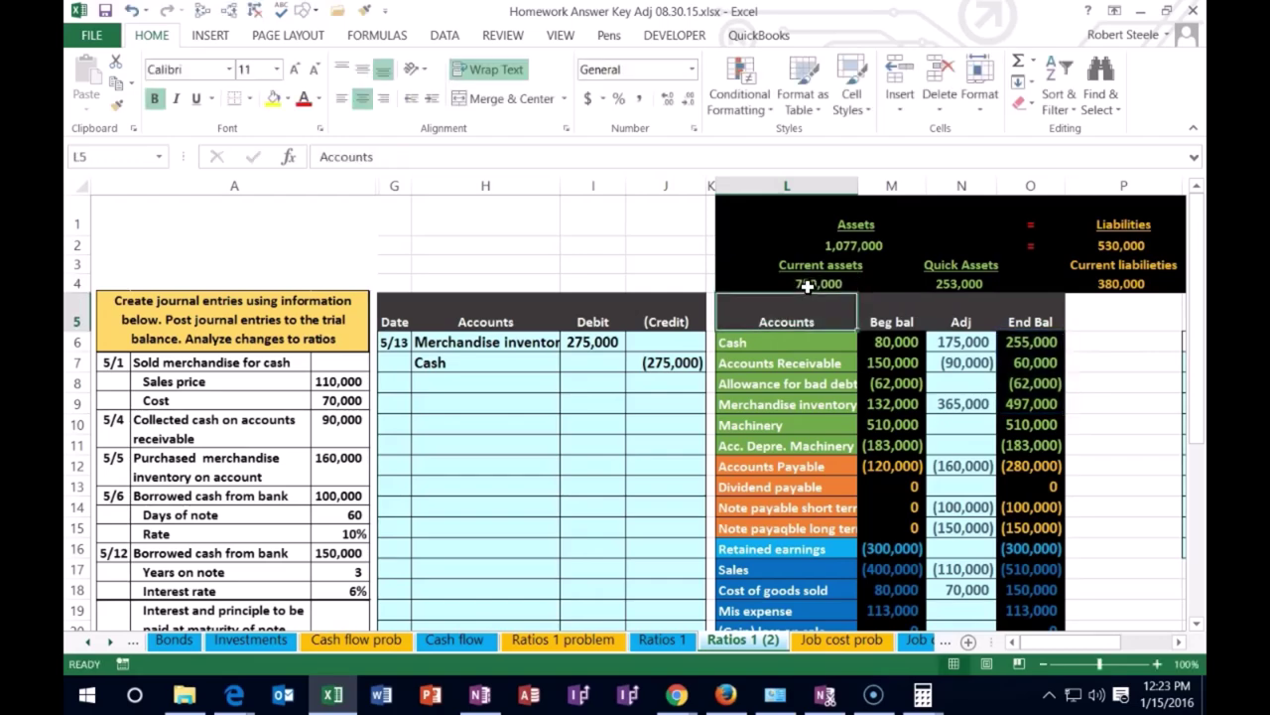
{"action": "double_click", "coordinate": [954, 284]}
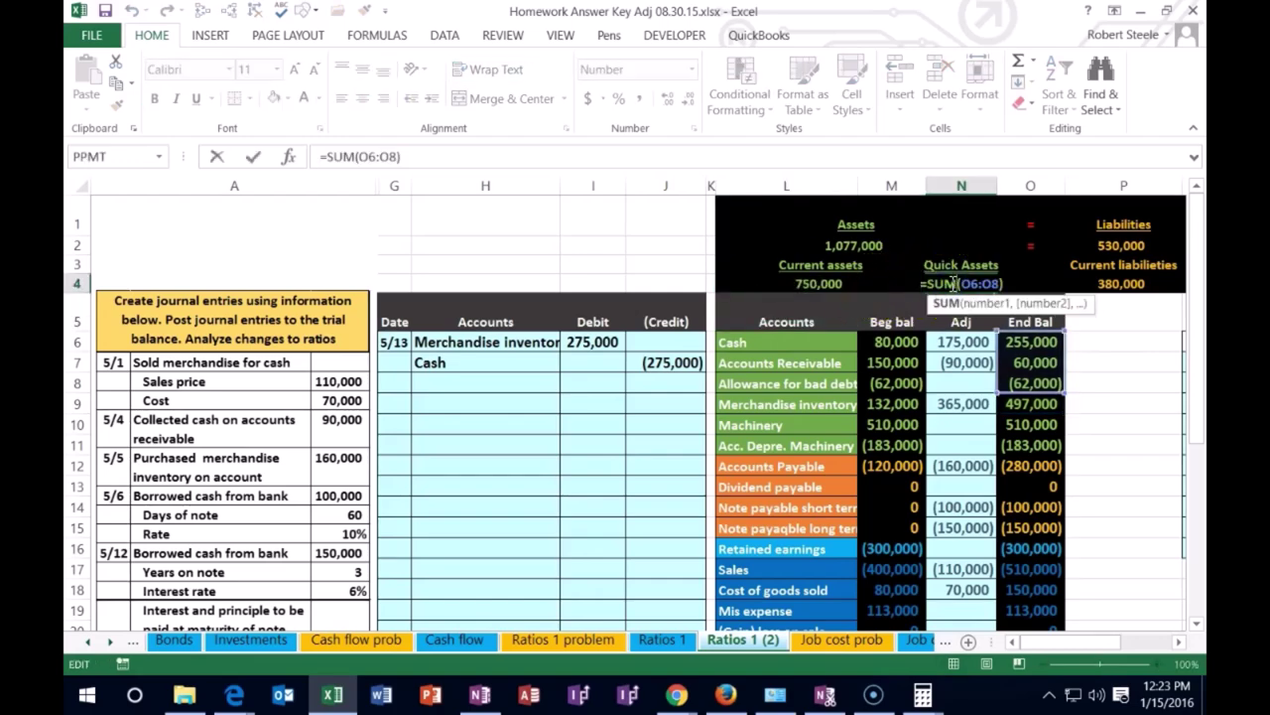
{"action": "key", "text": "Return"}
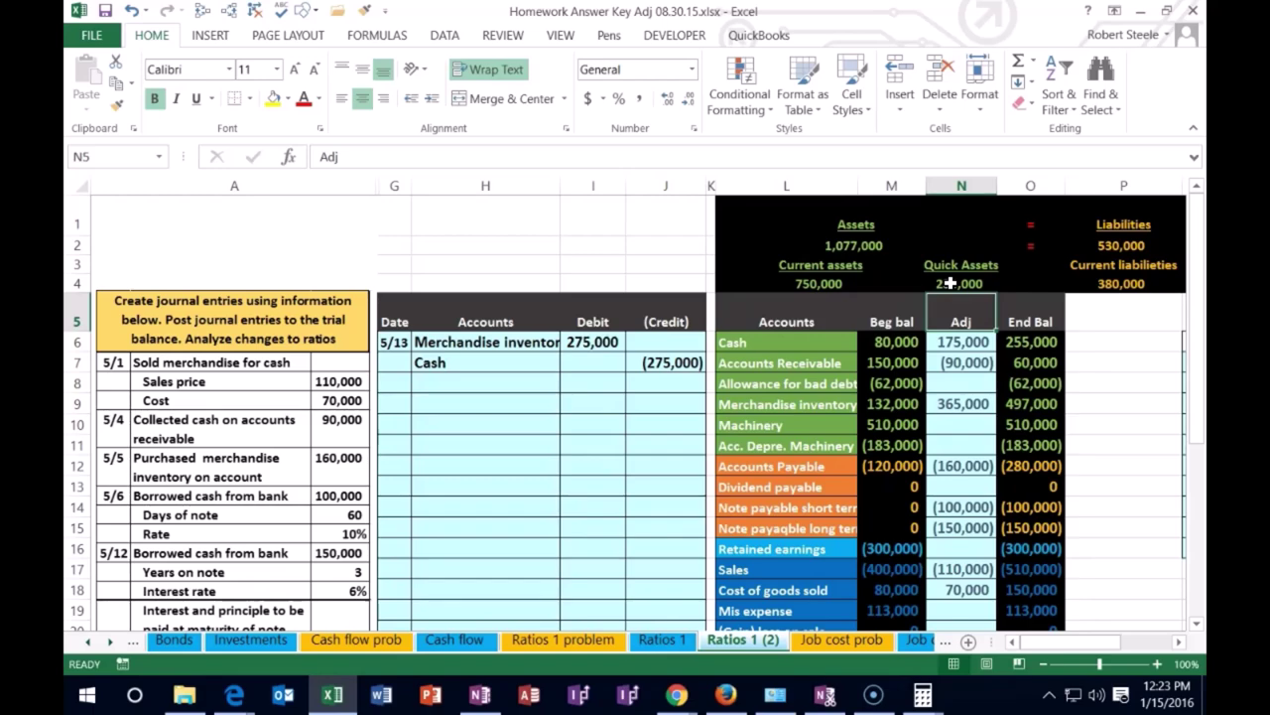
{"action": "double_click", "coordinate": [849, 284]}
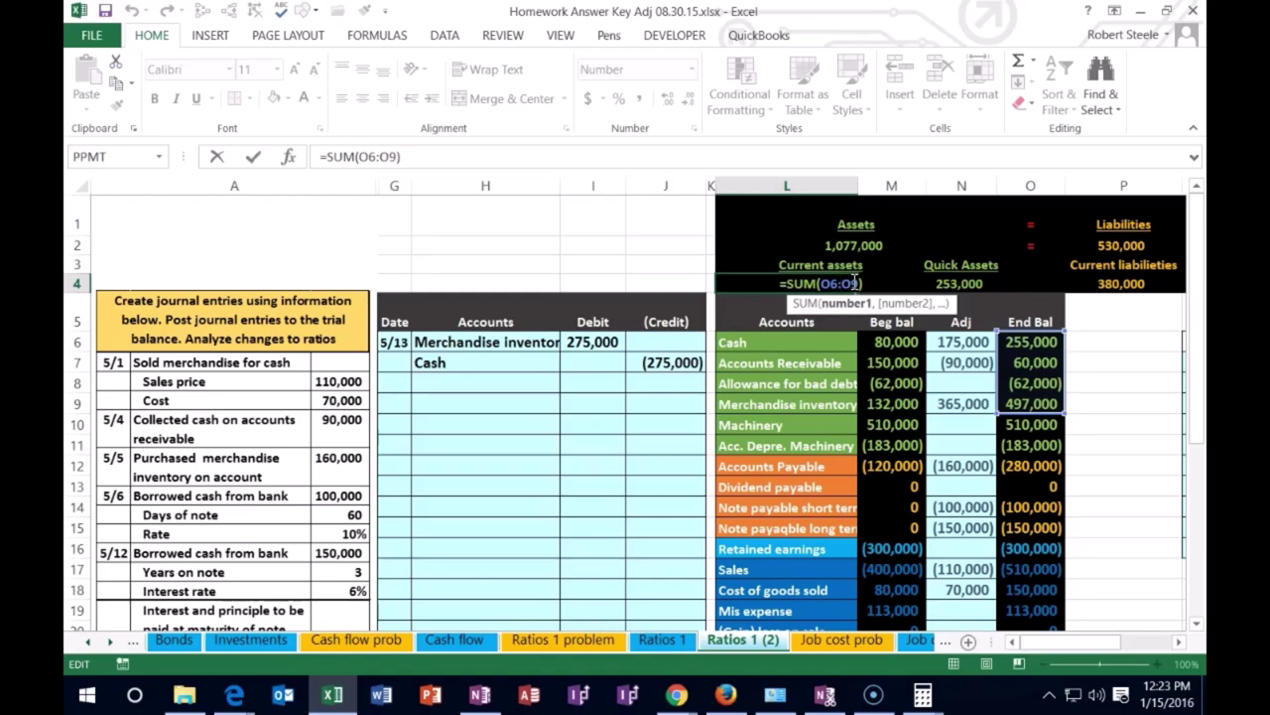
{"action": "key", "text": "Return"}
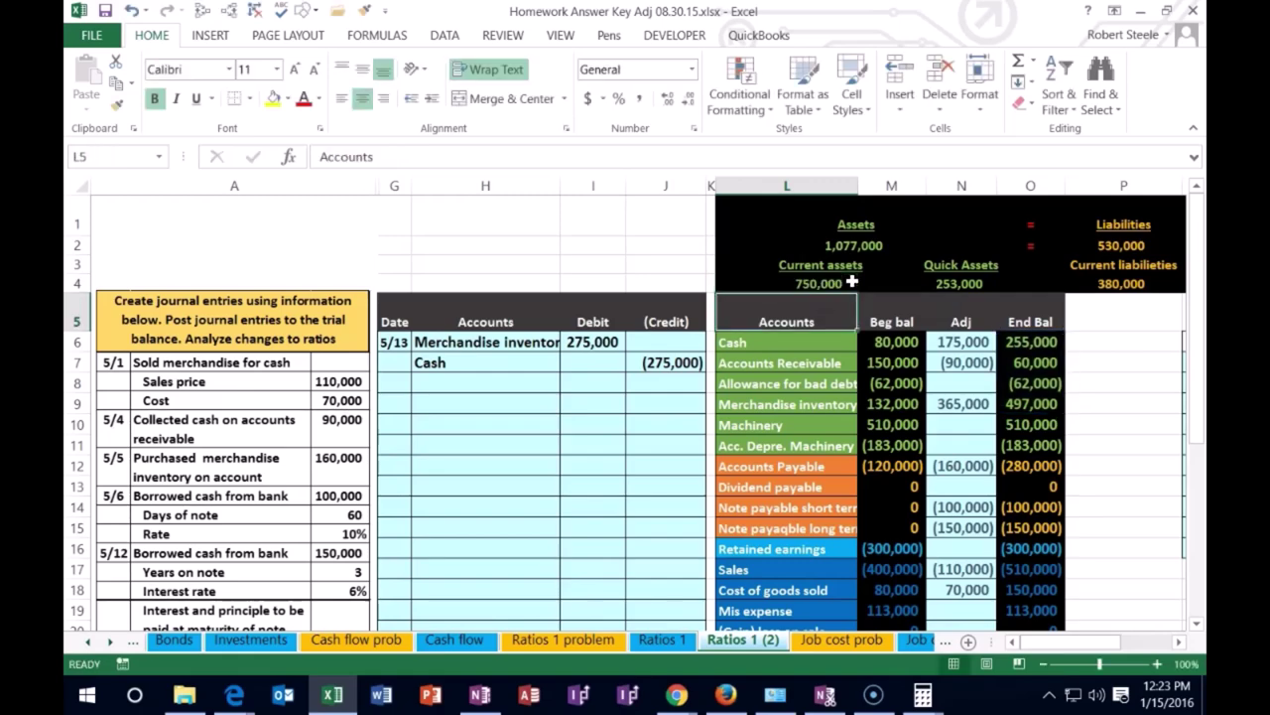
{"action": "double_click", "coordinate": [945, 284]}
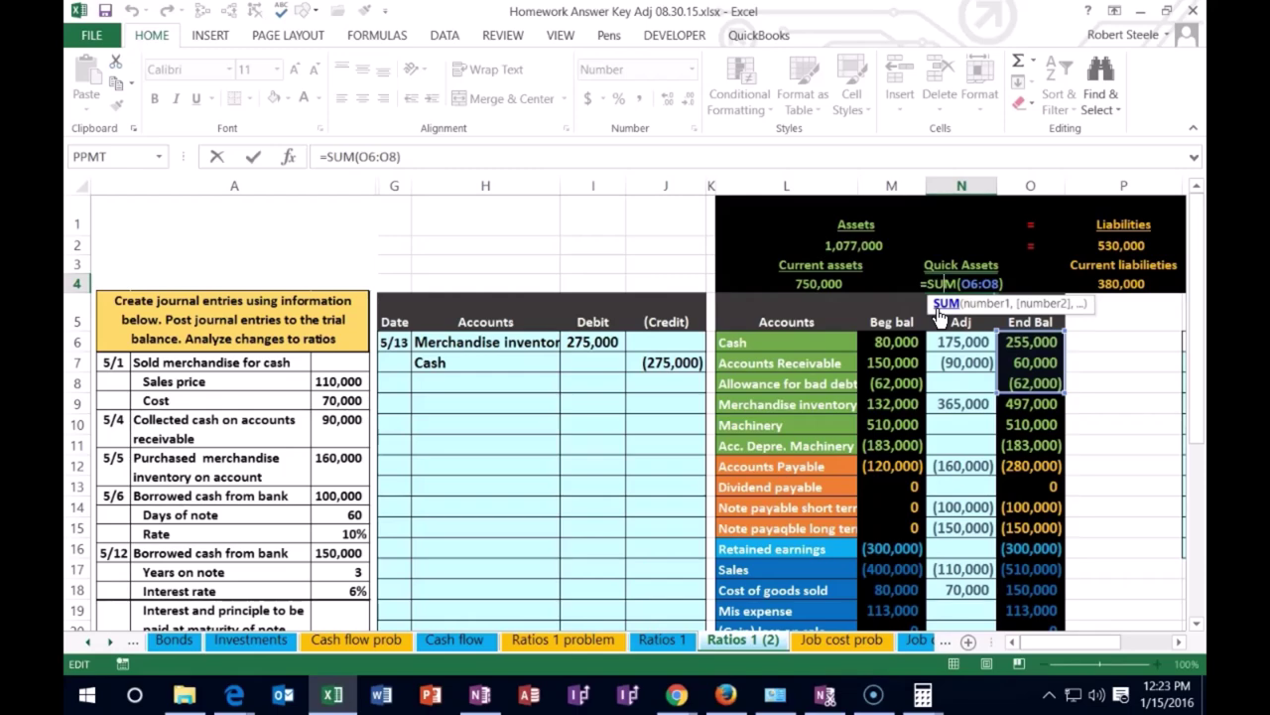
{"action": "key", "text": "Return"}
Add a 5/13 row to the ratio table in row 12 with current assets of 750000.
{"action": "key", "text": "Right"}
{"action": "key", "text": "Right"}
{"action": "key", "text": "Right"}
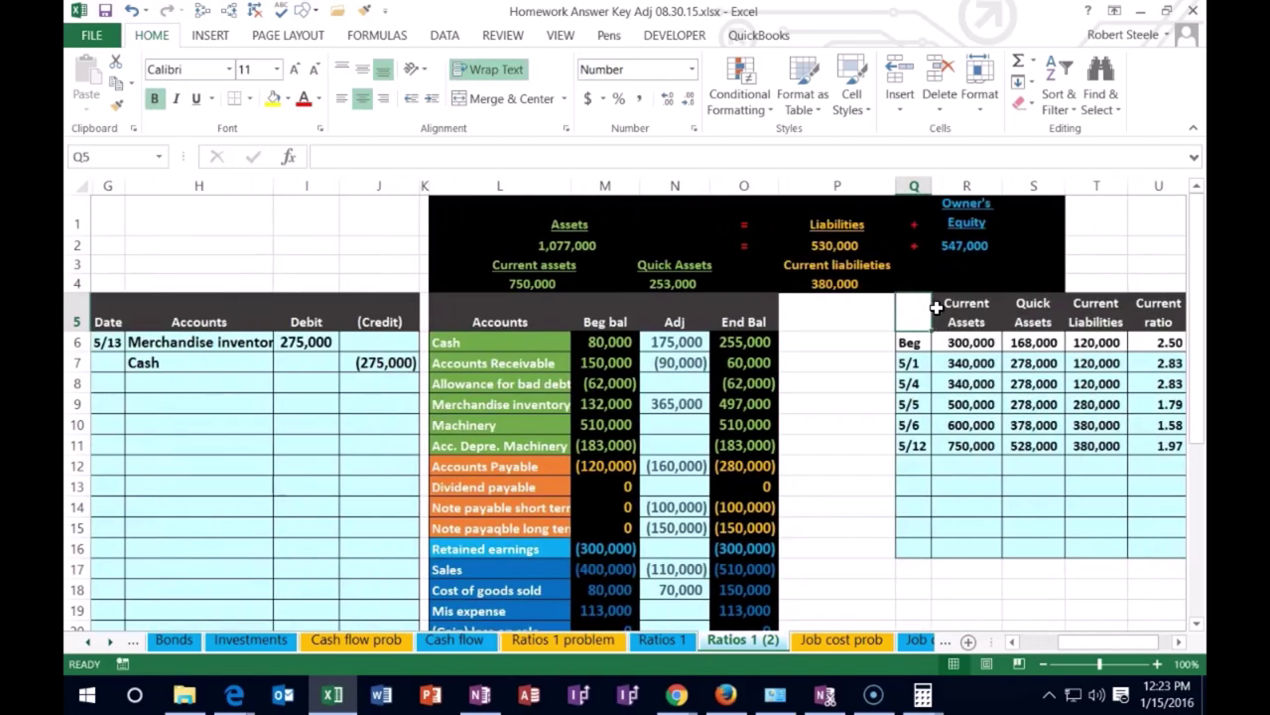
{"action": "key", "text": "Down"}
{"action": "key", "text": "Down"}
{"action": "key", "text": "Down"}
{"action": "key", "text": "Down"}
{"action": "key", "text": "Down"}
{"action": "key", "text": "Down"}
{"action": "key", "text": "Down"}
{"action": "type", "text": "5/13"}
{"action": "key", "text": "Tab"}
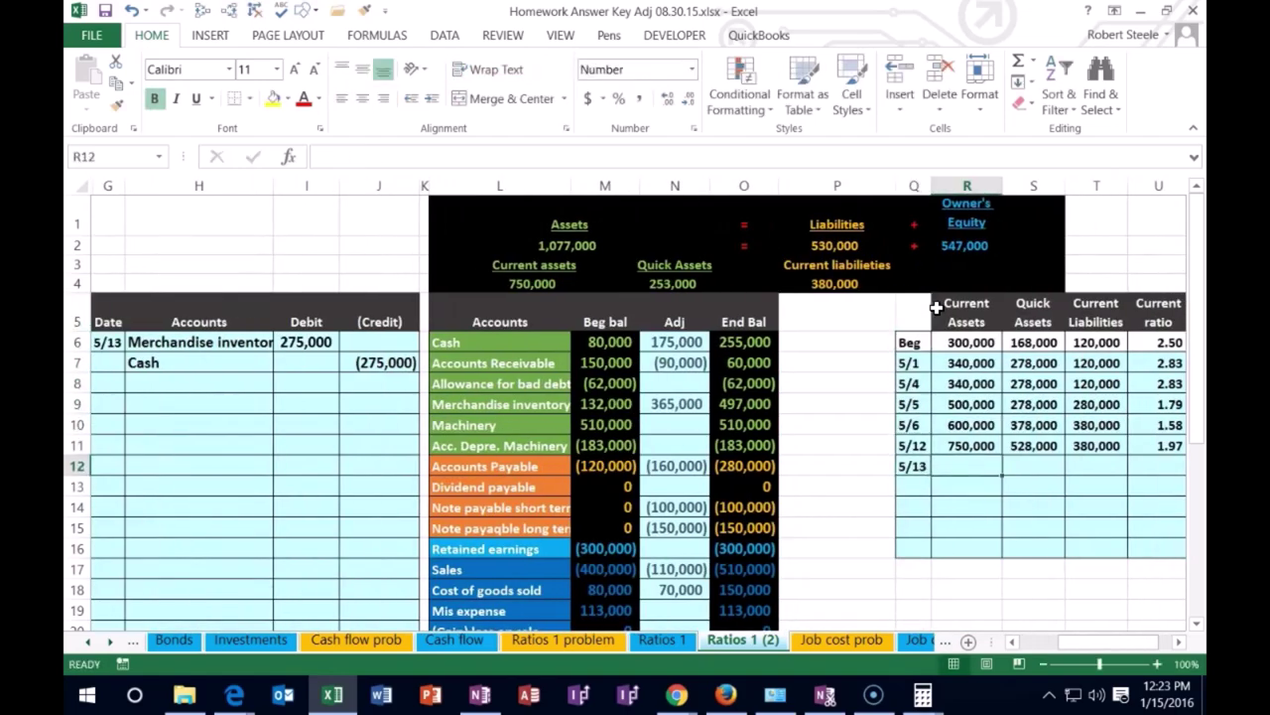
{"action": "type", "text": "750000"}
{"action": "key", "text": "Tab"}
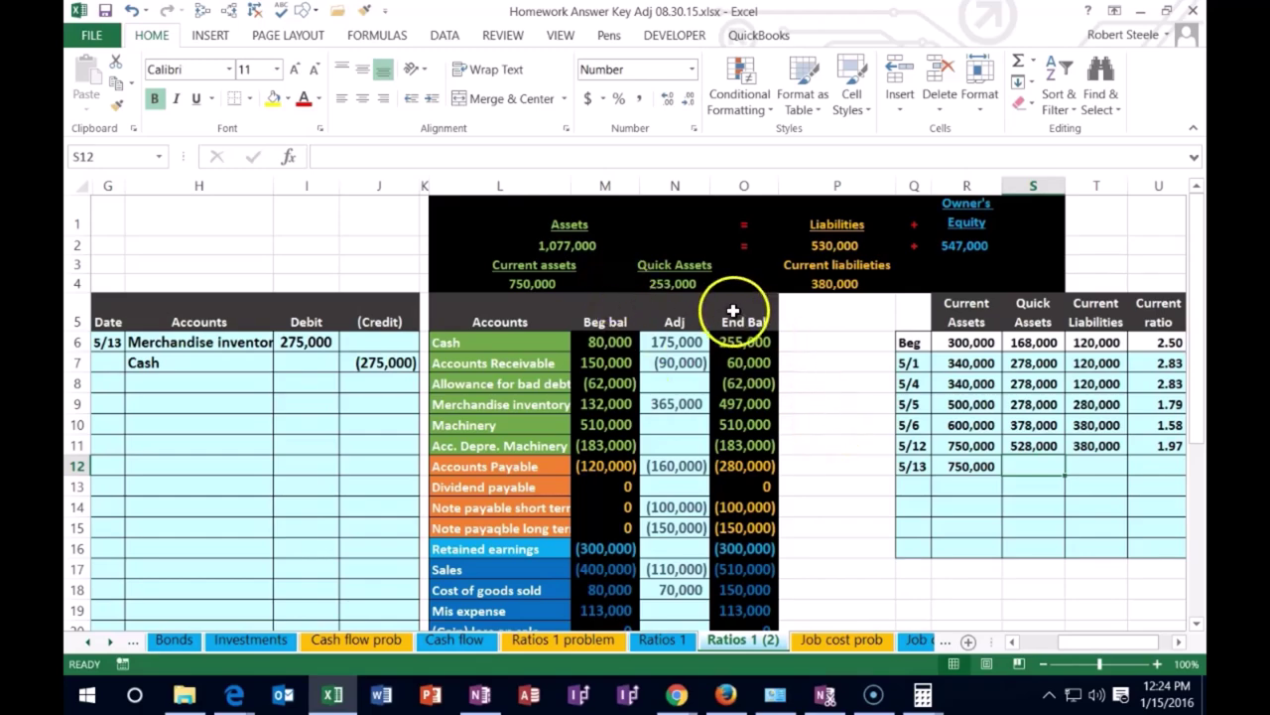
Enter quick assets of 253000 in S12 and current liabilities of 380000 in T12 for 5/13.
{"action": "type", "text": "253000"}
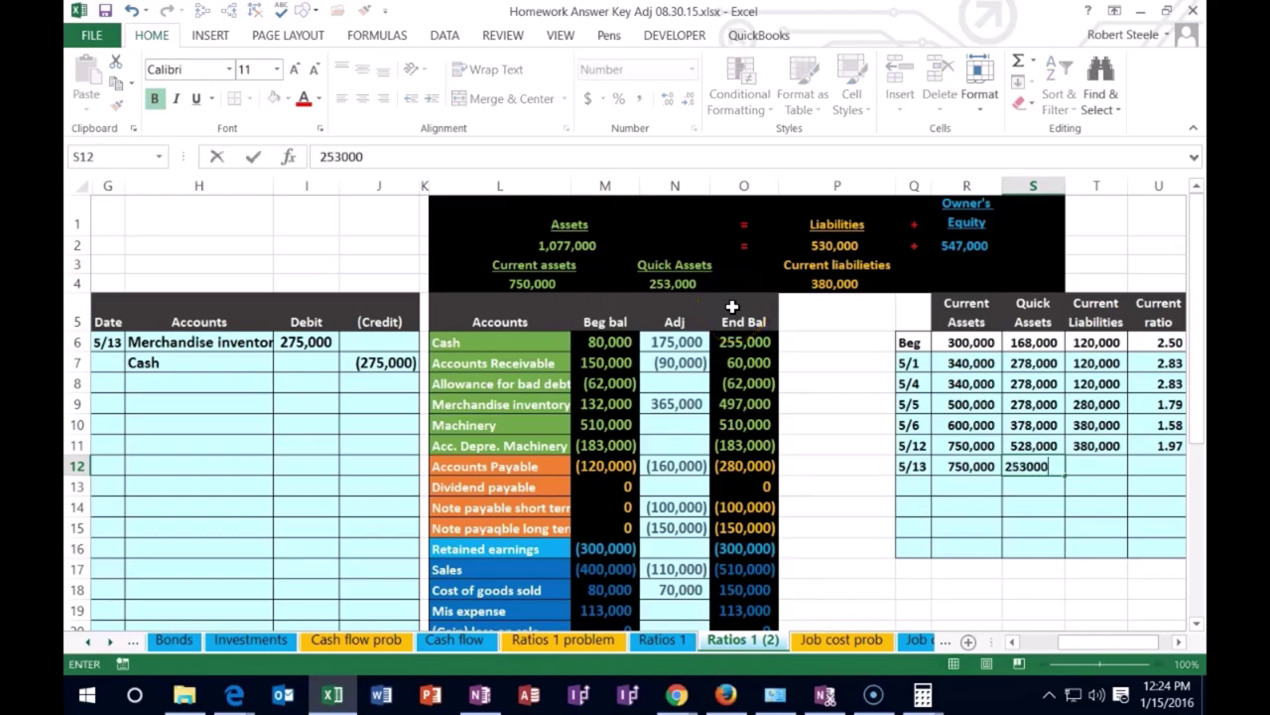
{"action": "key", "text": "Tab"}
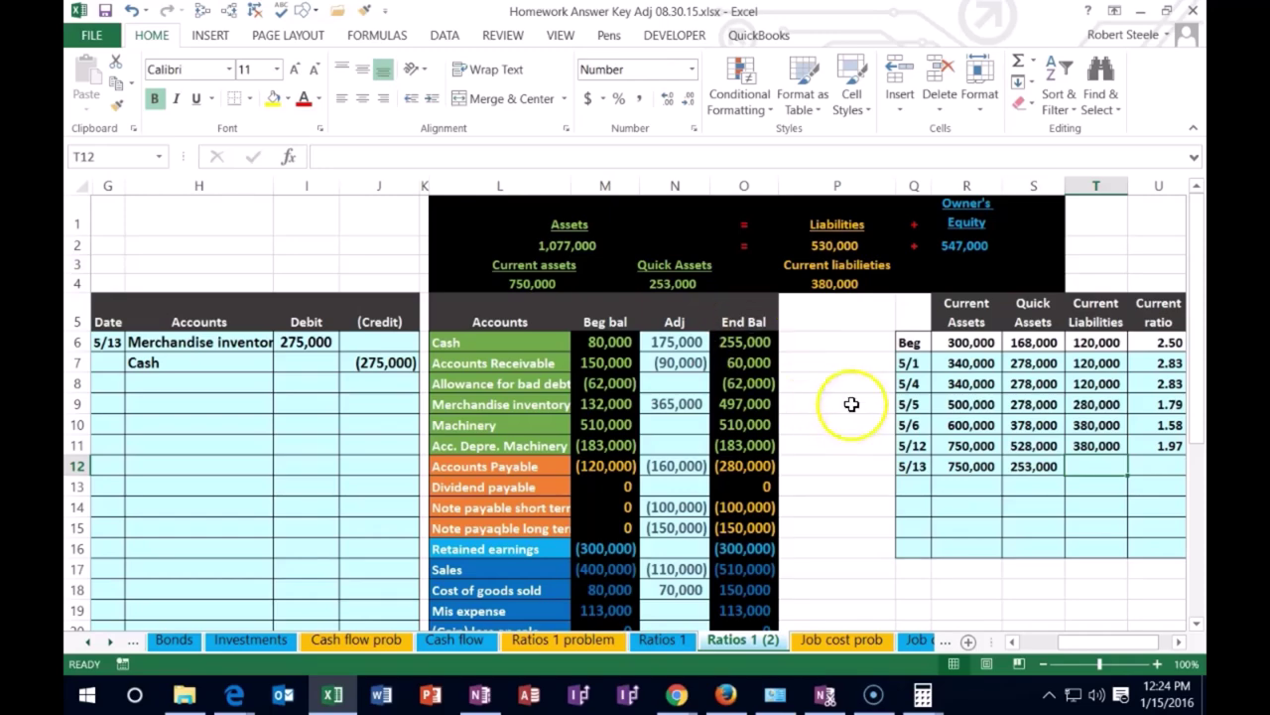
{"action": "key", "text": "F2"}
{"action": "type", "text": "38000"}
{"action": "key", "text": "Tab"}
{"action": "scroll", "coordinate": [854, 314], "scroll_direction": "right", "scroll_amount": 2}
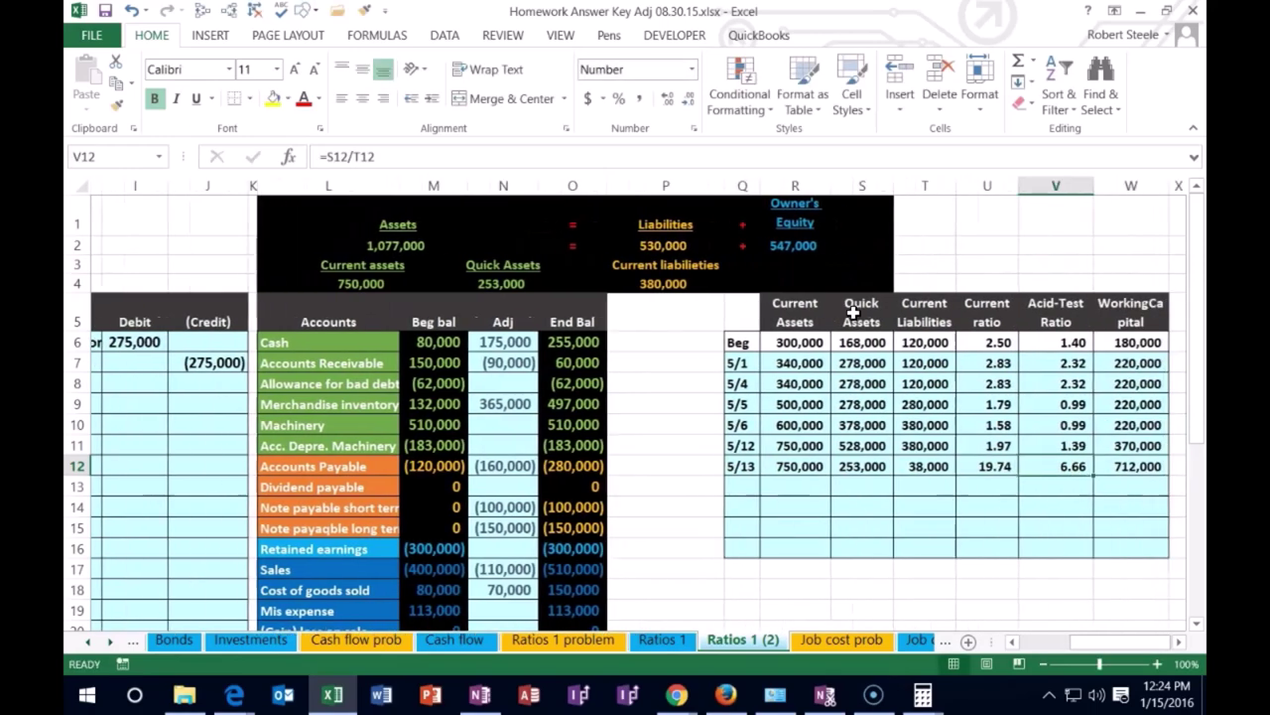
{"action": "key", "text": "Left"}
{"action": "type", "text": "380000"}
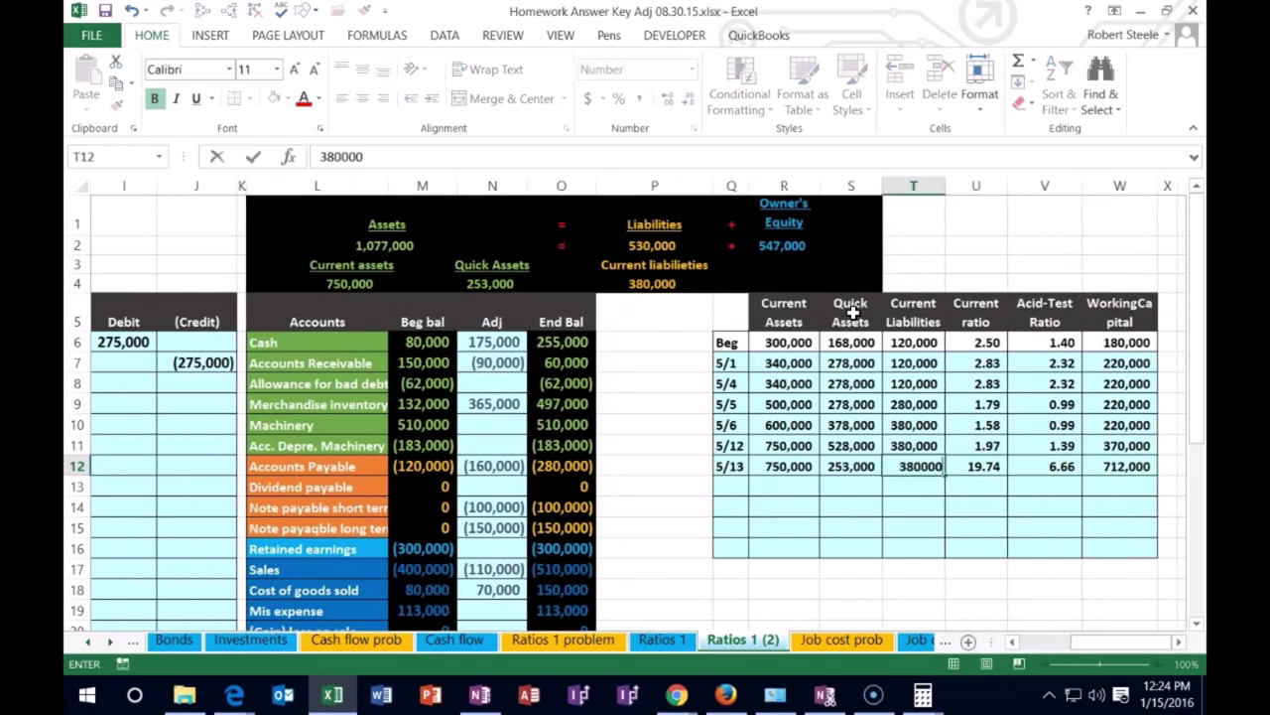
{"action": "key", "text": "Tab"}
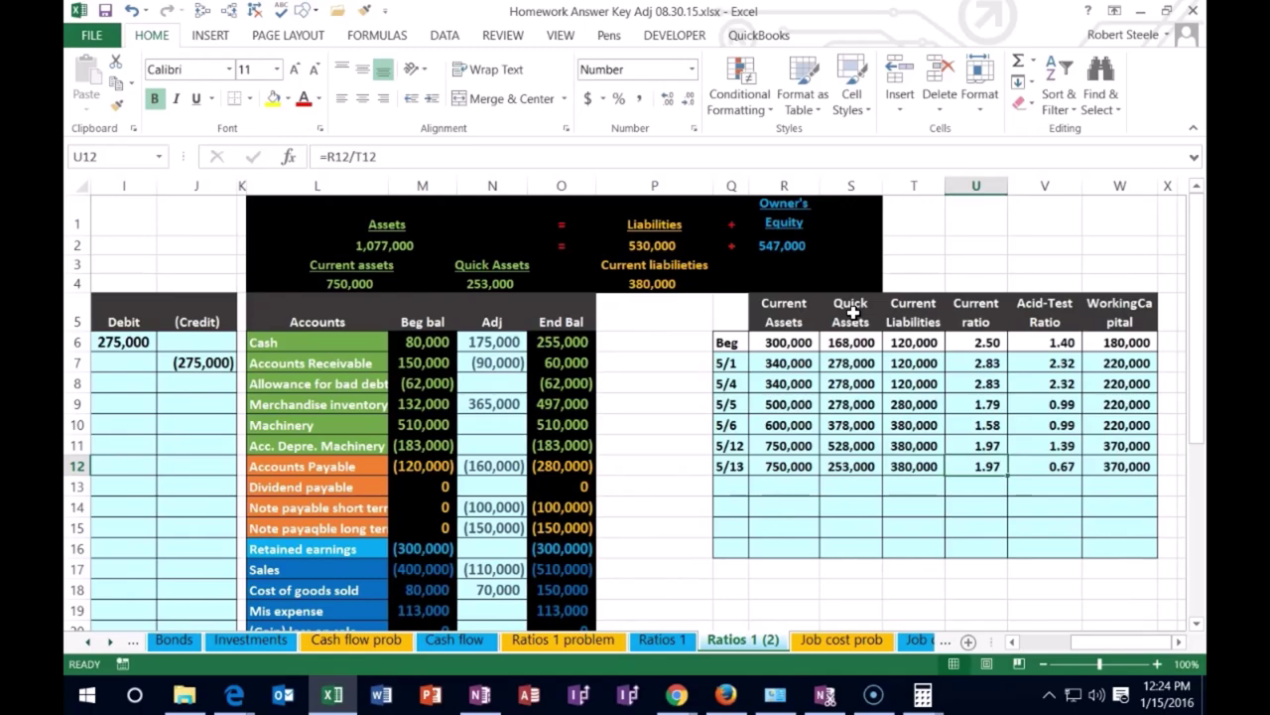
Clear the prefilled formulas in U12:W12 and calculate the 5/13 current ratio in U12 as =R12/T12.
{"action": "left_click_drag", "start_coordinate": [987, 470], "coordinate": [1098, 454]}
{"action": "key", "text": "Delete"}
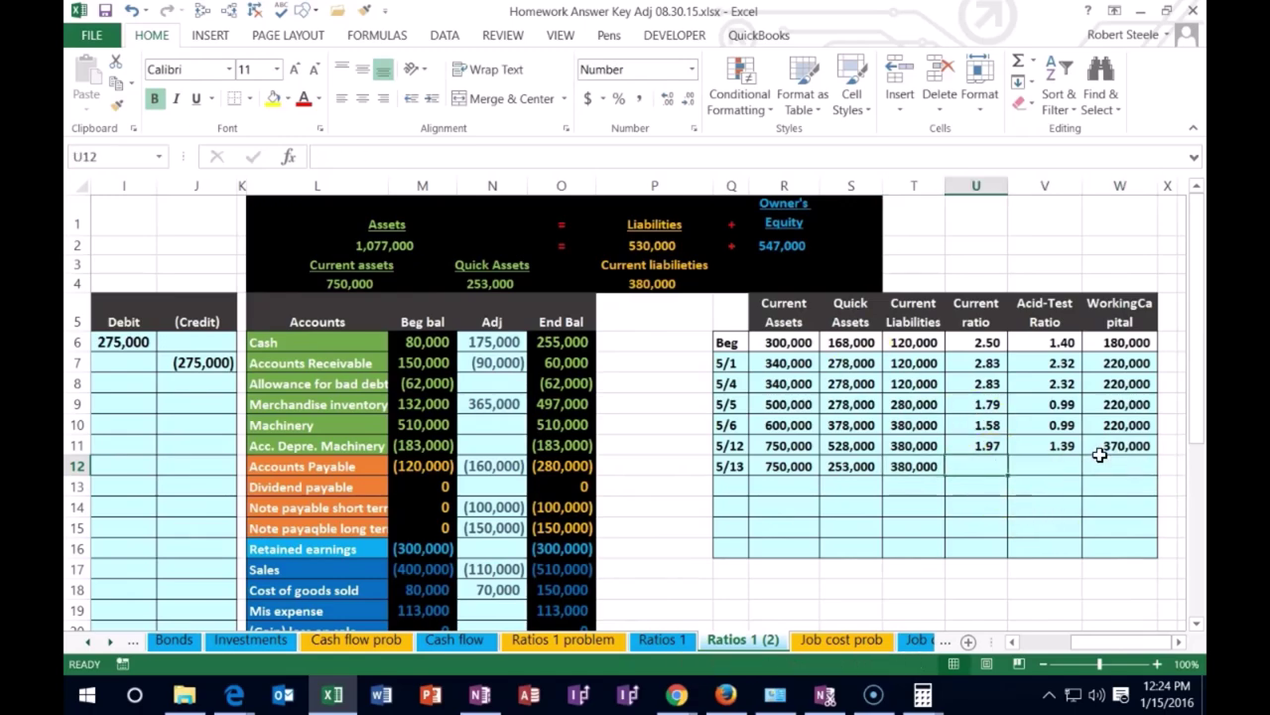
{"action": "type", "text": "="}
{"action": "key", "text": "Left"}
{"action": "key", "text": "Left"}
{"action": "key", "text": "Left"}
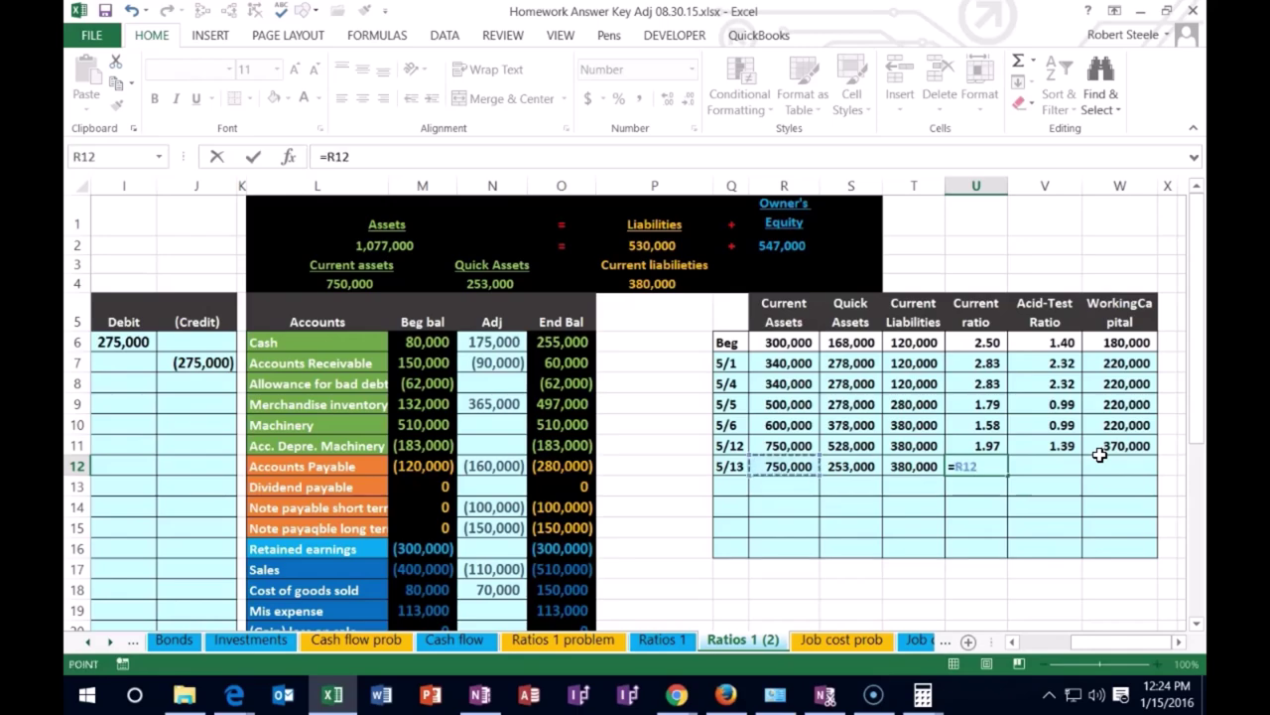
{"action": "type", "text": "/"}
{"action": "key", "text": "Left"}
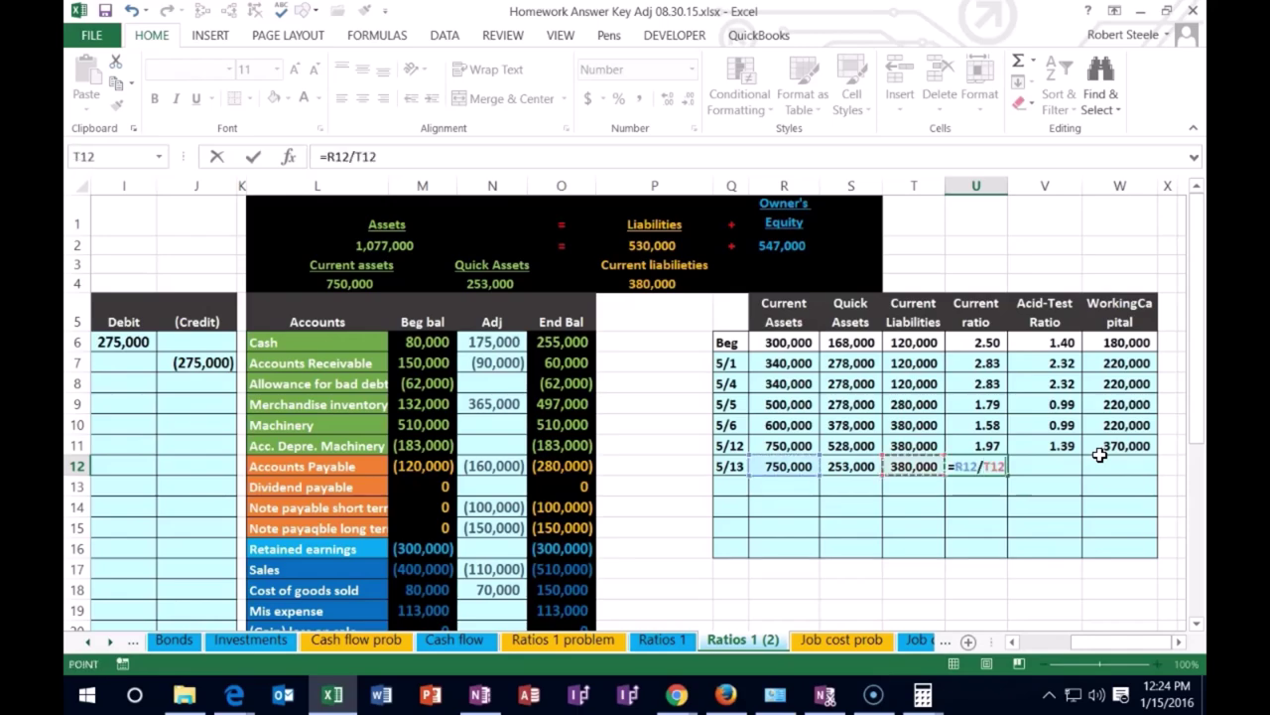
{"action": "key", "text": "Tab"}
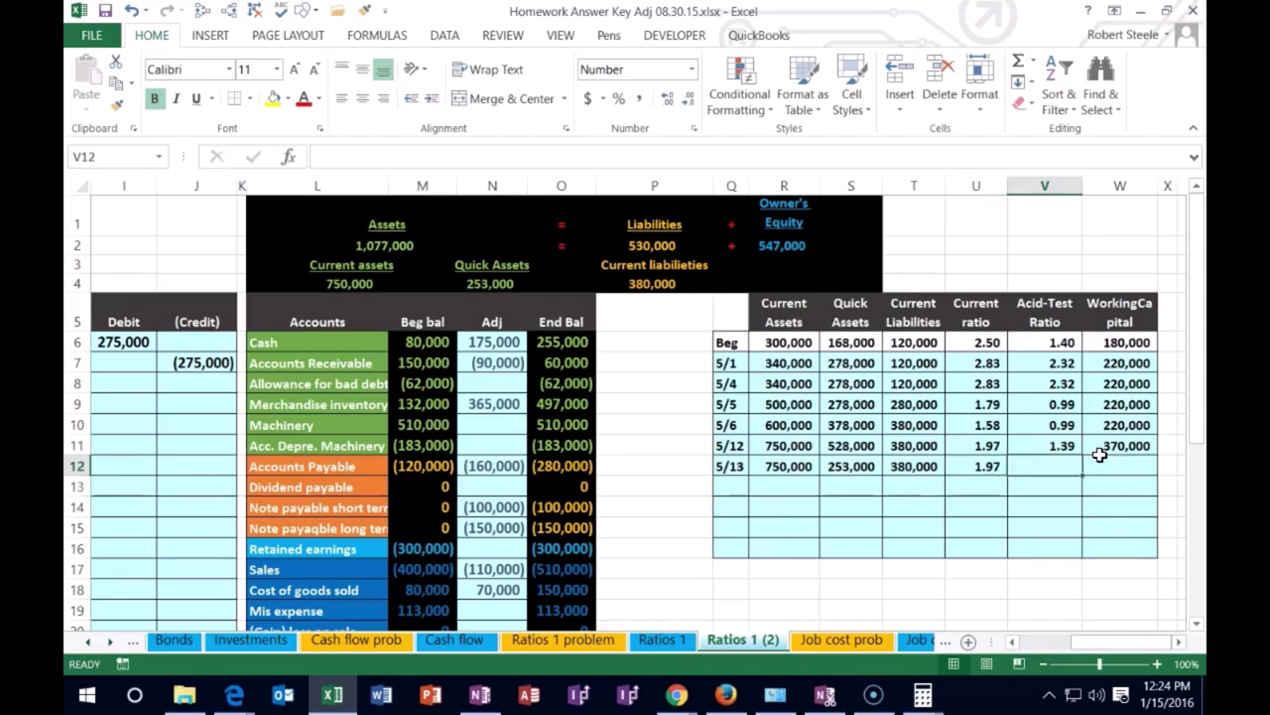
Calculate the 5/13 acid-test ratio in V12 as quick assets over current liabilities, =S12/T12.
{"action": "type", "text": "="}
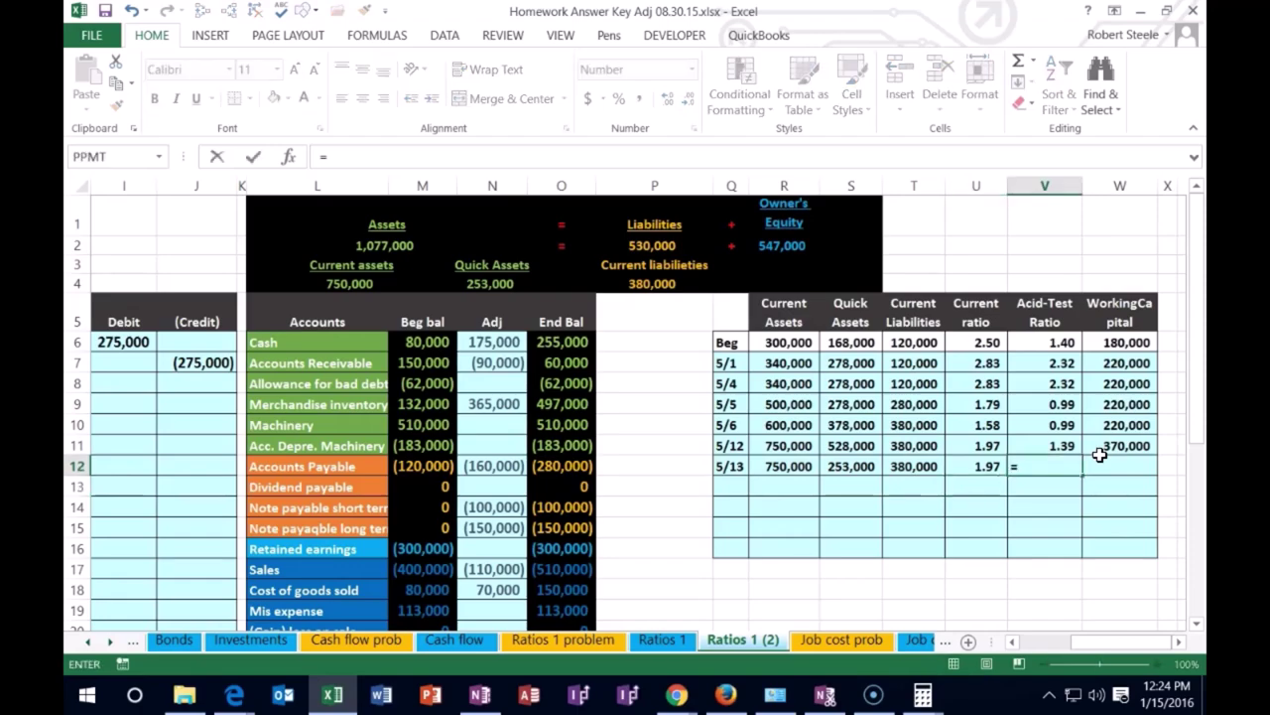
{"action": "key", "text": "Left"}
{"action": "key", "text": "Left"}
{"action": "key", "text": "Left"}
{"action": "type", "text": "/"}
{"action": "key", "text": "Left"}
{"action": "key", "text": "Left"}
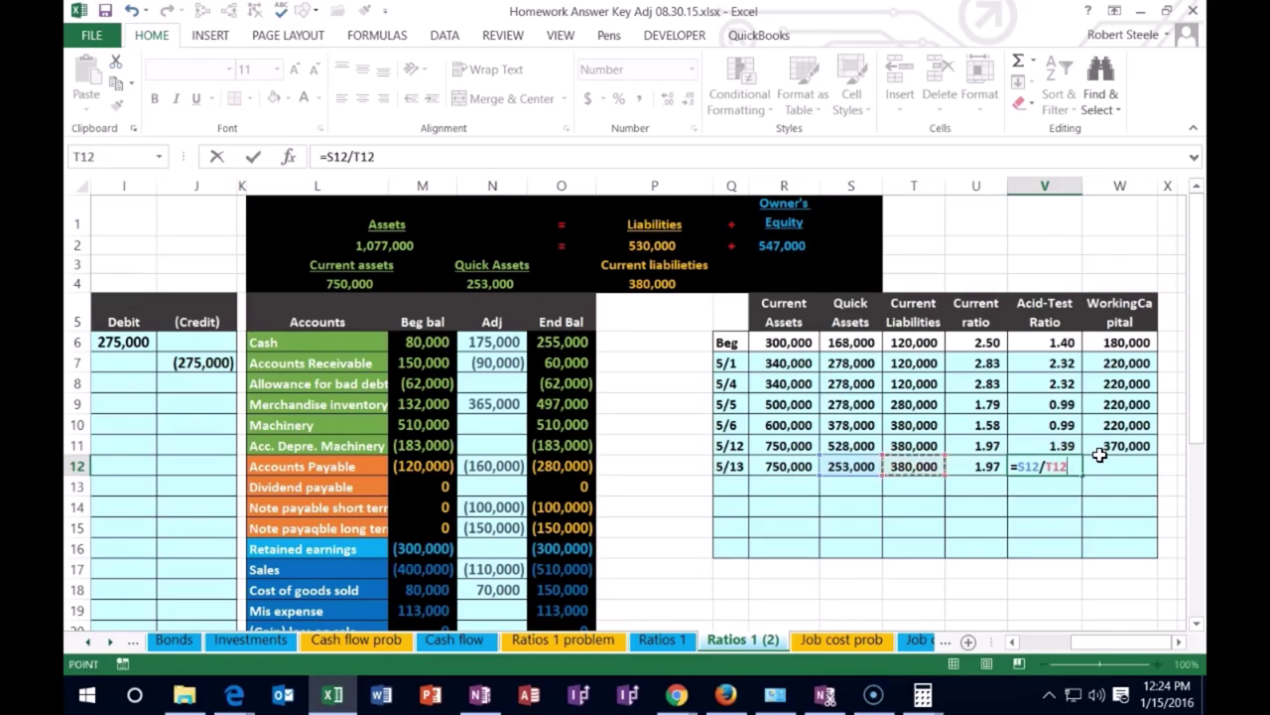
{"action": "key", "text": "Return"}
{"action": "key", "text": "Up"}
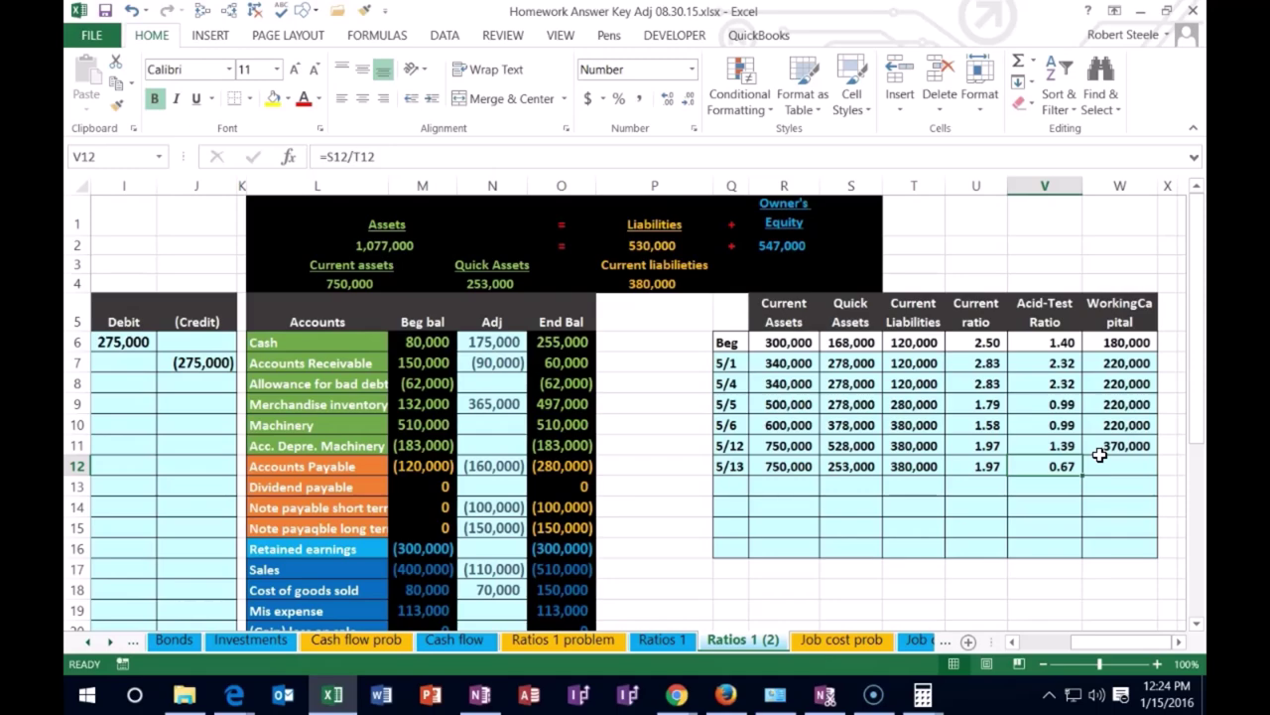
Calculate the 5/13 working capital in W12 as current assets minus current liabilities, =R12-T12.
{"action": "left_click", "coordinate": [1102, 459]}
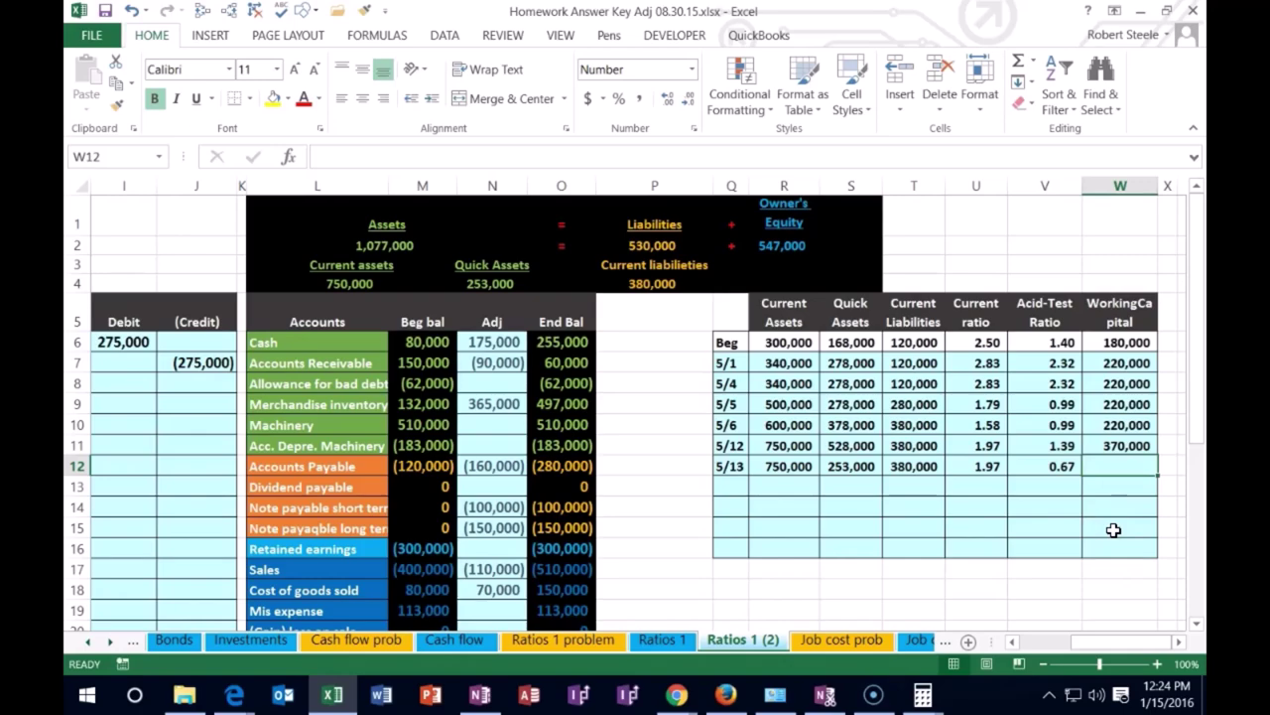
{"action": "type", "text": "="}
{"action": "key", "text": "Left"}
{"action": "key", "text": "Left"}
{"action": "key", "text": "Left"}
{"action": "key", "text": "Left"}
{"action": "key", "text": "Left"}
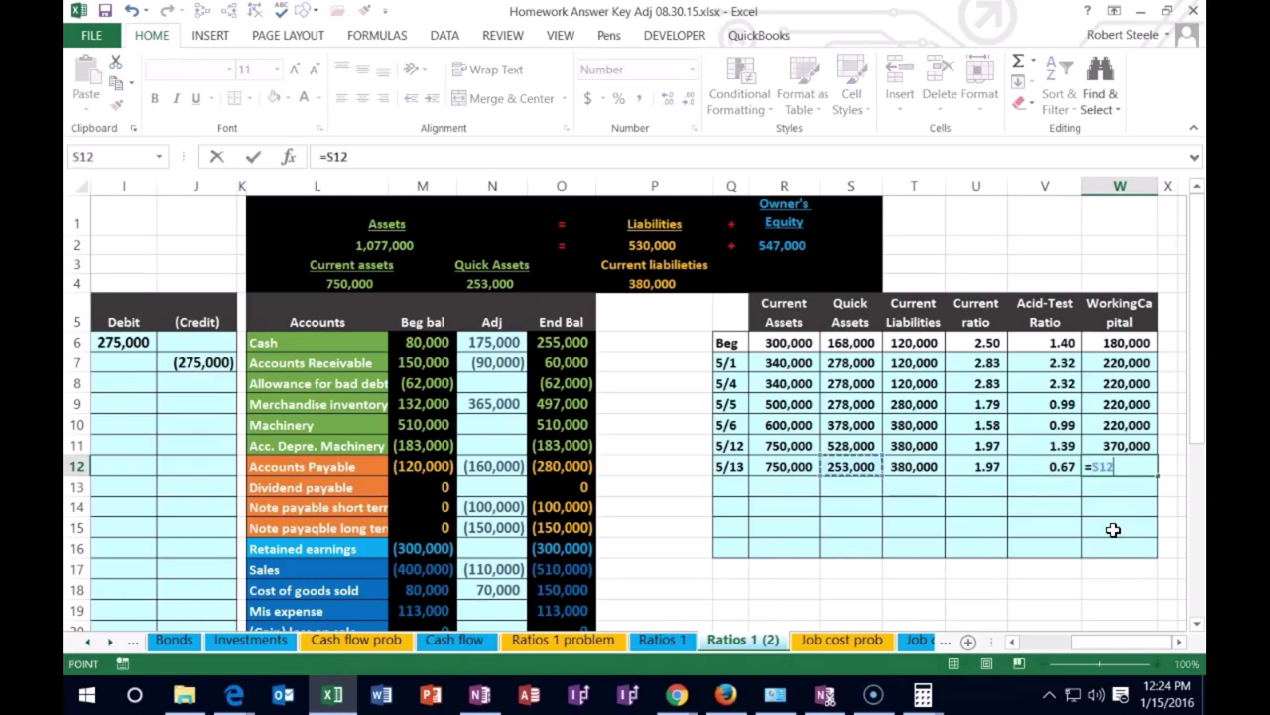
{"action": "type", "text": "-"}
{"action": "key", "text": "Left"}
{"action": "key", "text": "Left"}
{"action": "key", "text": "Left"}
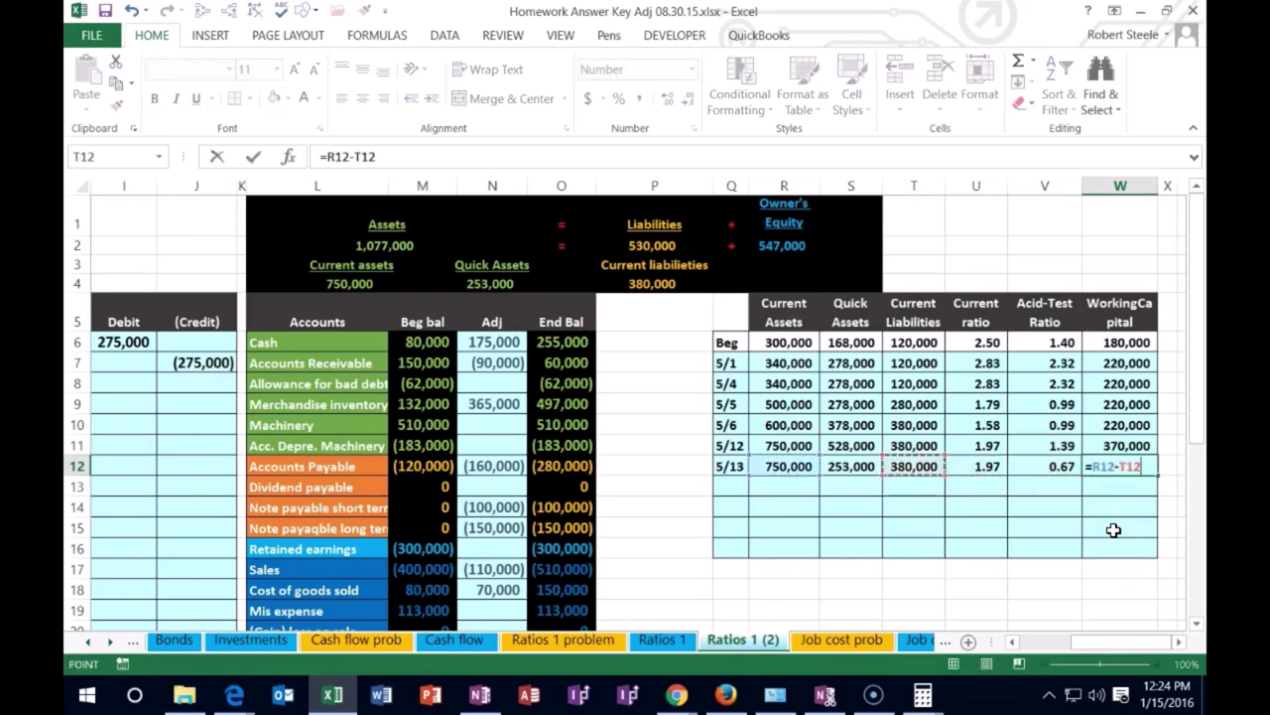
{"action": "key", "text": "Return"}
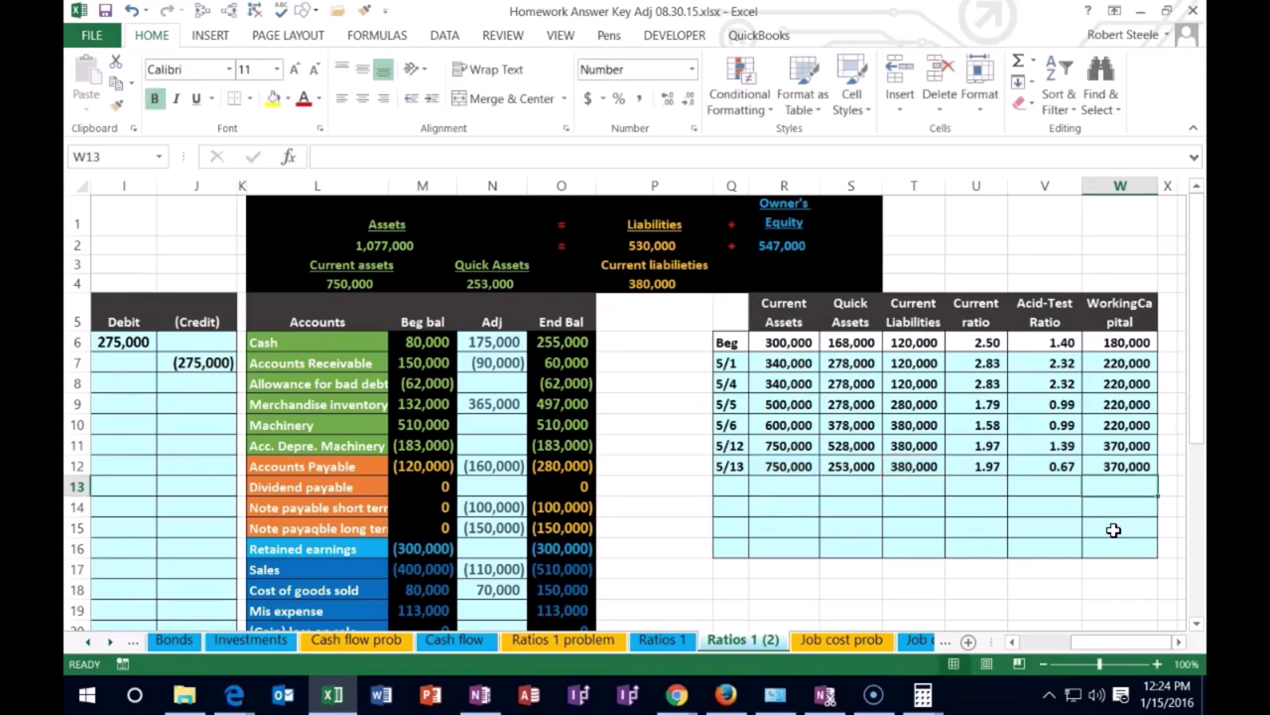
Return to the journal entry area and enter the date 5/16 in G9 for the cash dividend declaration.
{"action": "key", "text": "Left"}
{"action": "key", "text": "Left"}
{"action": "key", "text": "Left"}
{"action": "key", "text": "Left"}
{"action": "key", "text": "Left"}
{"action": "key", "text": "Left"}
{"action": "key", "text": "Left"}
{"action": "key", "text": "Left"}
{"action": "key", "text": "Left"}
{"action": "key", "text": "Left"}
{"action": "key", "text": "Left"}
{"action": "key", "text": "Left"}
{"action": "key", "text": "Left"}
{"action": "key", "text": "Left"}
{"action": "key", "text": "Left"}
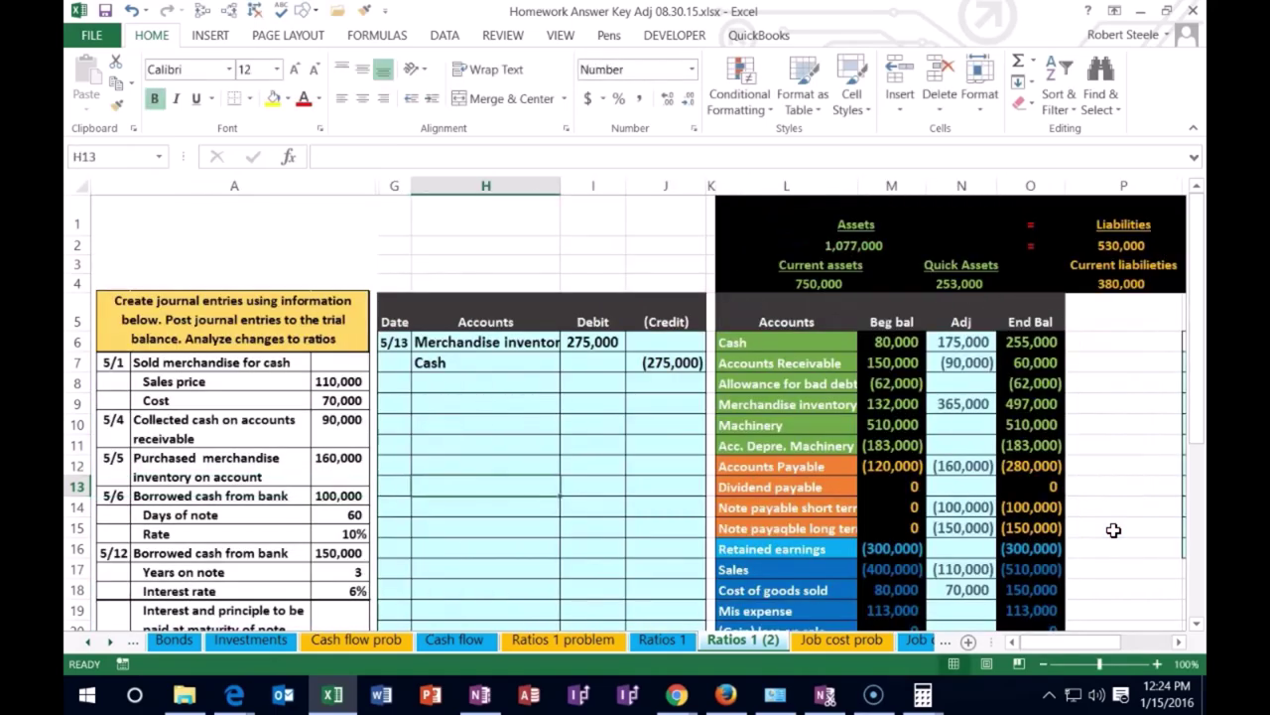
{"action": "scroll", "coordinate": [1113, 530], "scroll_direction": "down", "scroll_amount": 3}
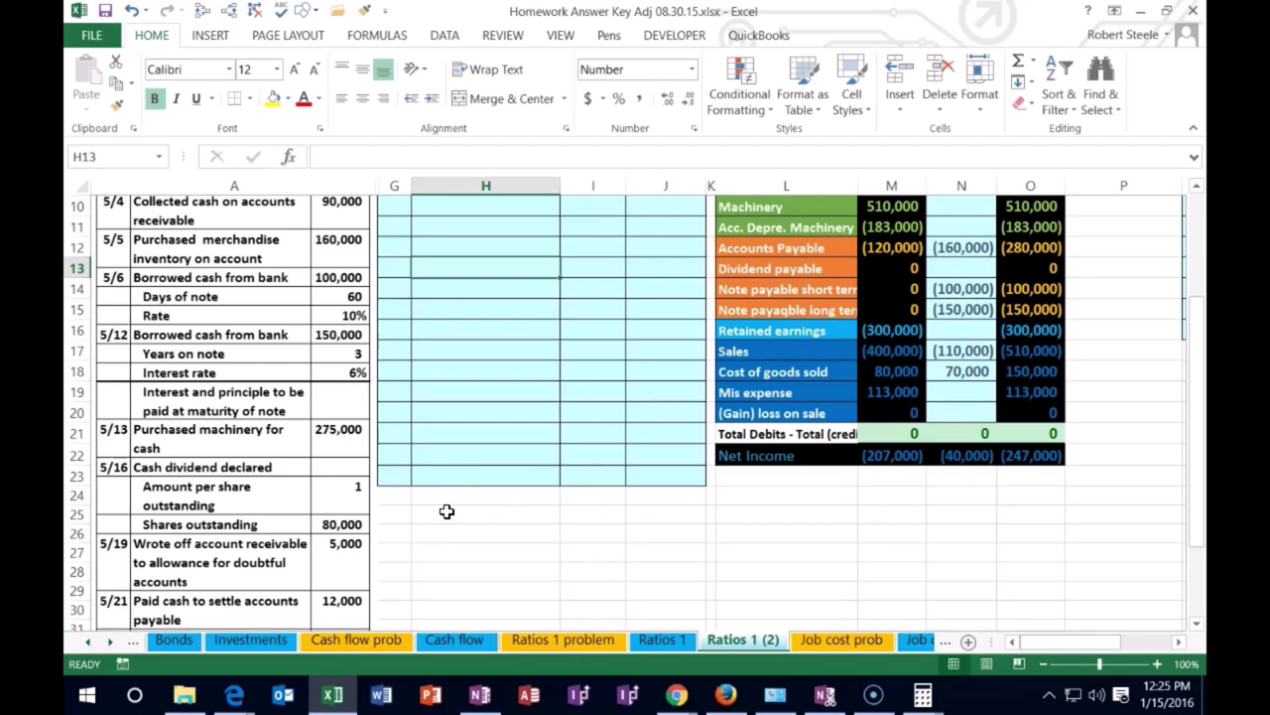
{"action": "scroll", "coordinate": [447, 511], "scroll_direction": "up", "scroll_amount": 3}
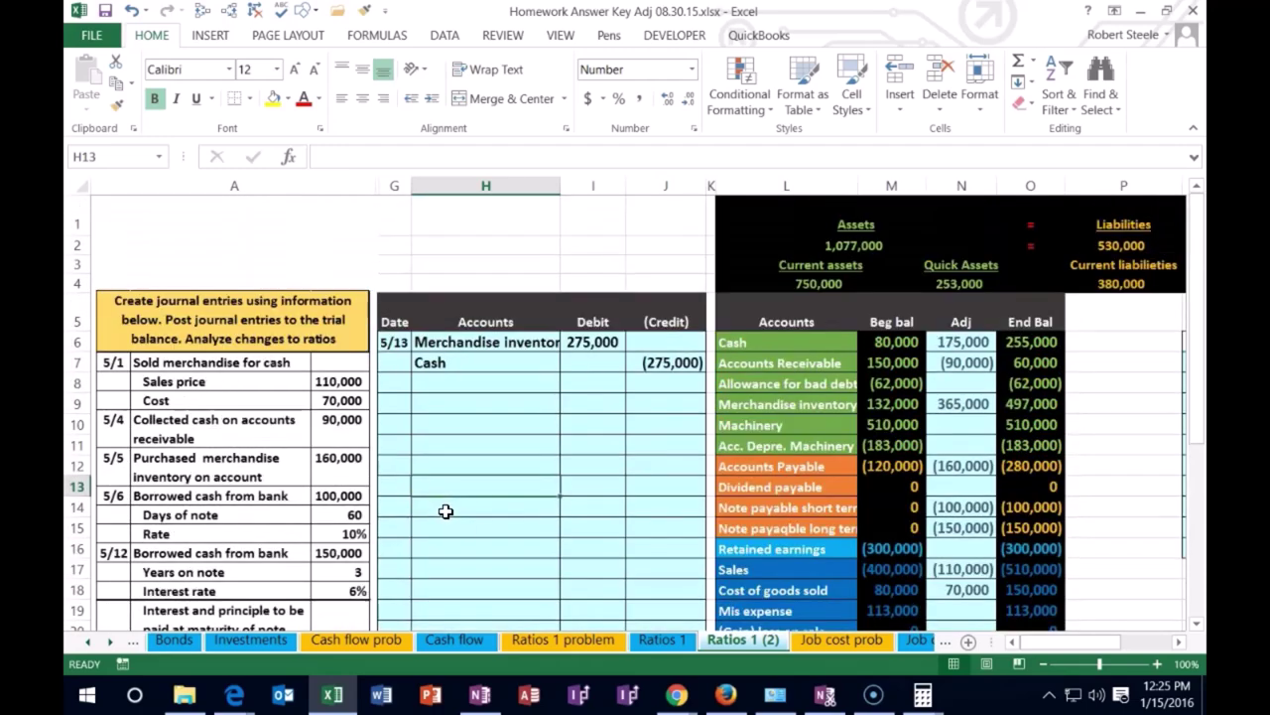
{"action": "left_click", "coordinate": [397, 404]}
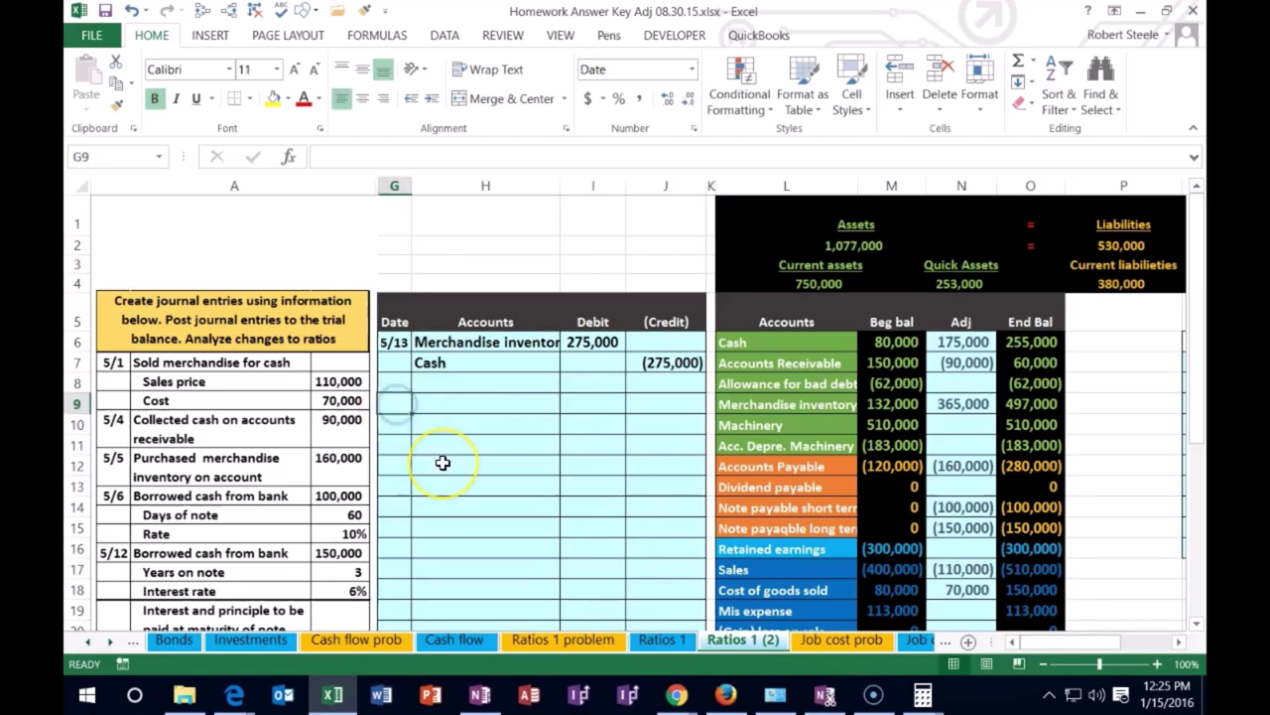
{"action": "scroll", "coordinate": [440, 460], "scroll_direction": "down", "scroll_amount": 3}
{"action": "scroll", "coordinate": [443, 462], "scroll_direction": "up", "scroll_amount": 3}
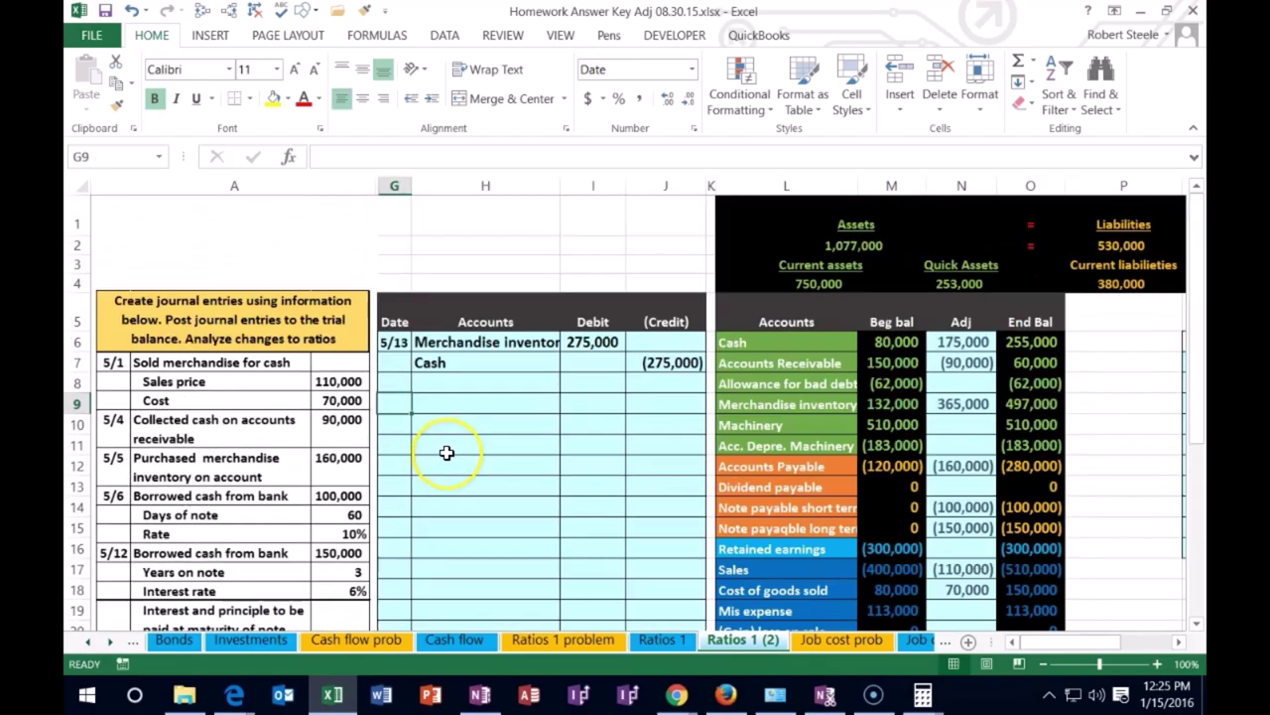
{"action": "type", "text": "5/16"}
{"action": "key", "text": "Return"}
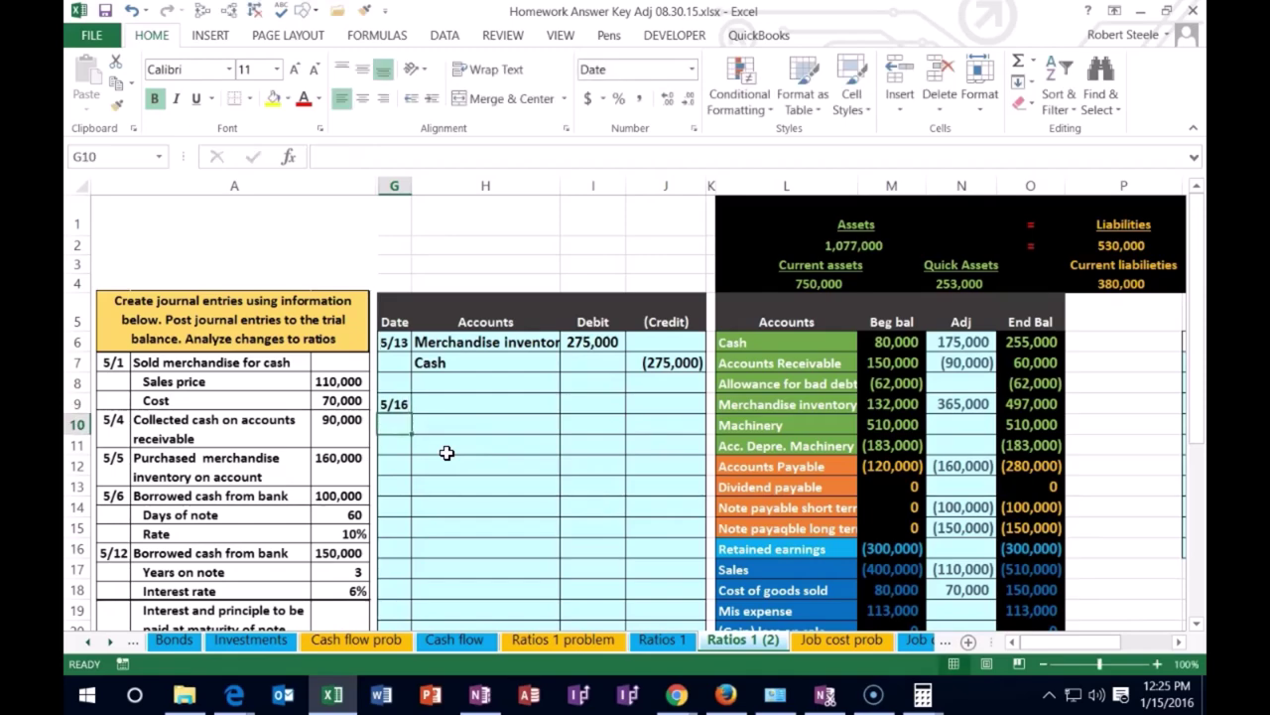
Copy the Dividend payable account name from L13 of the trial balance into H10 of the 5/16 journal entry.
{"action": "left_click", "coordinate": [464, 395]}
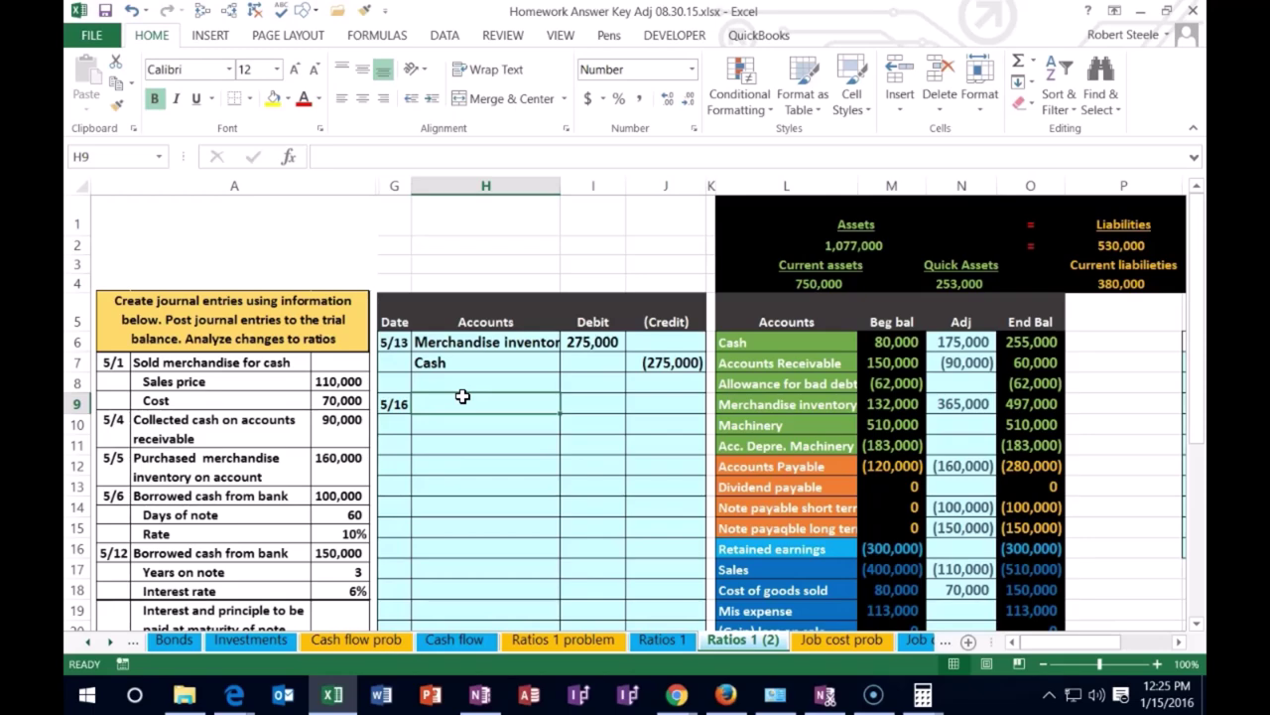
{"action": "left_click", "coordinate": [755, 486]}
{"action": "left_click_drag", "start_coordinate": [755, 486], "coordinate": [1011, 484]}
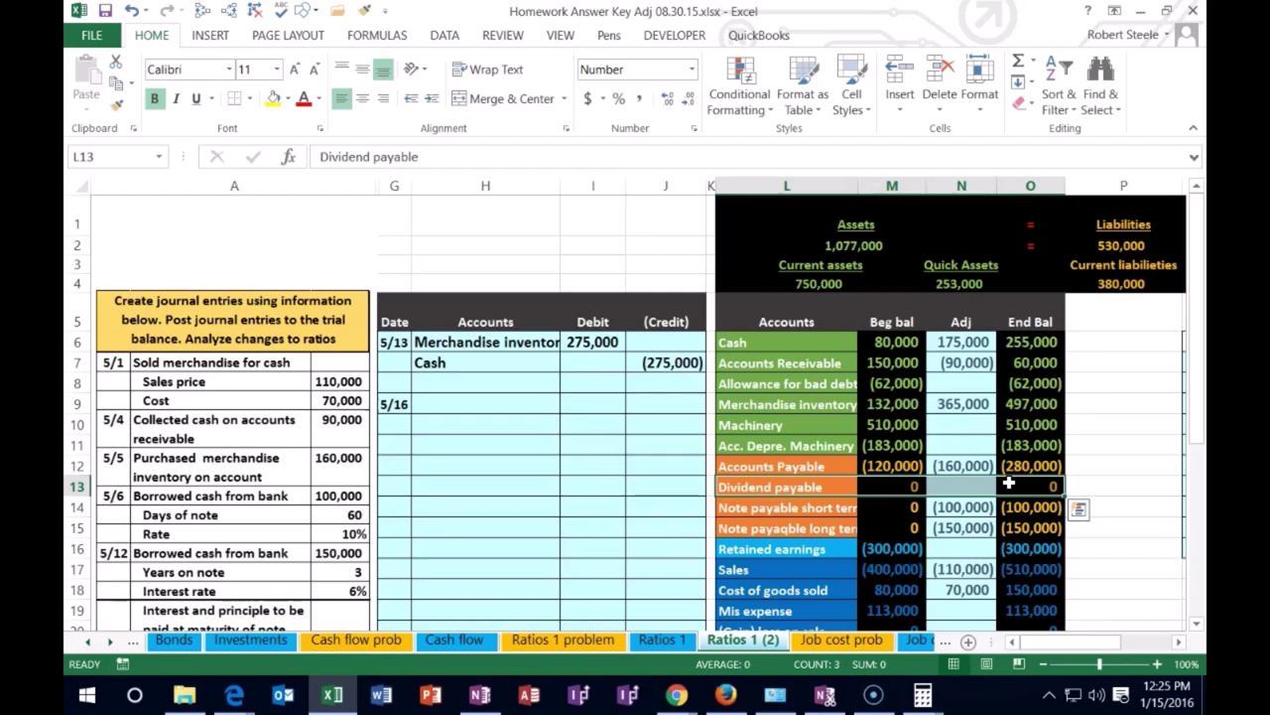
{"action": "left_click", "coordinate": [828, 487]}
{"action": "right_click", "coordinate": [828, 487]}
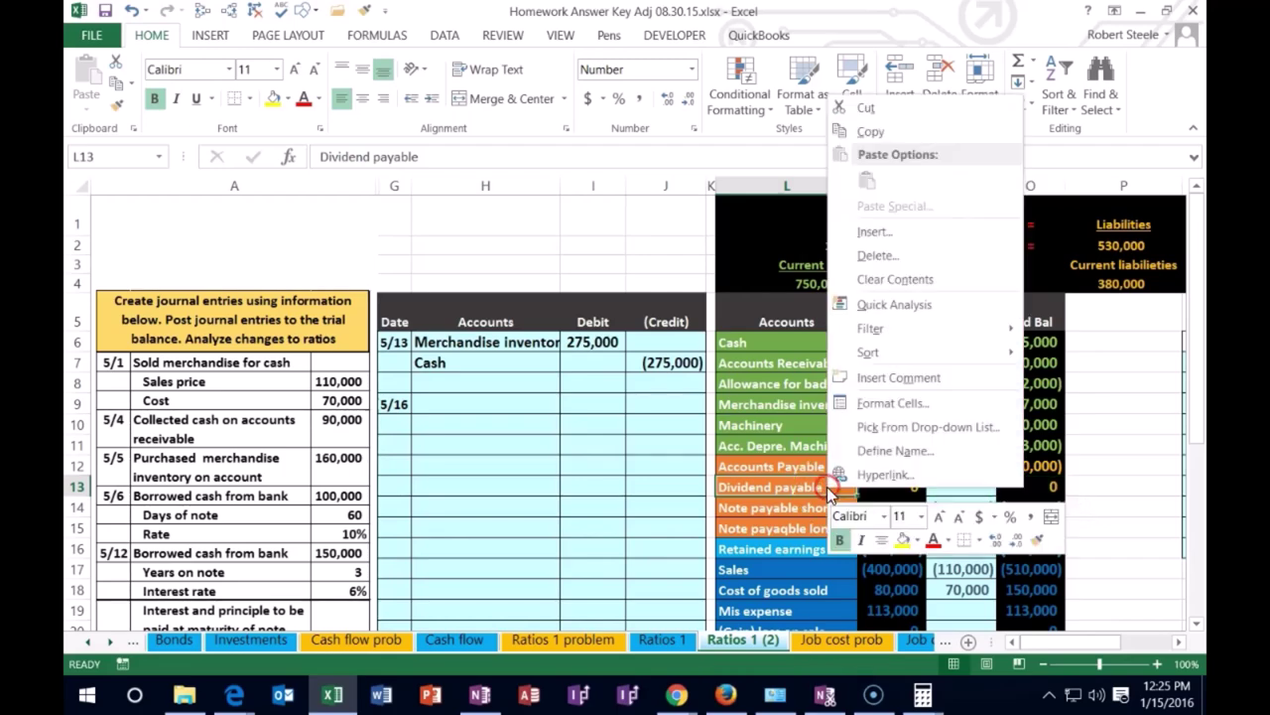
{"action": "left_click", "coordinate": [870, 131]}
{"action": "left_click", "coordinate": [431, 425]}
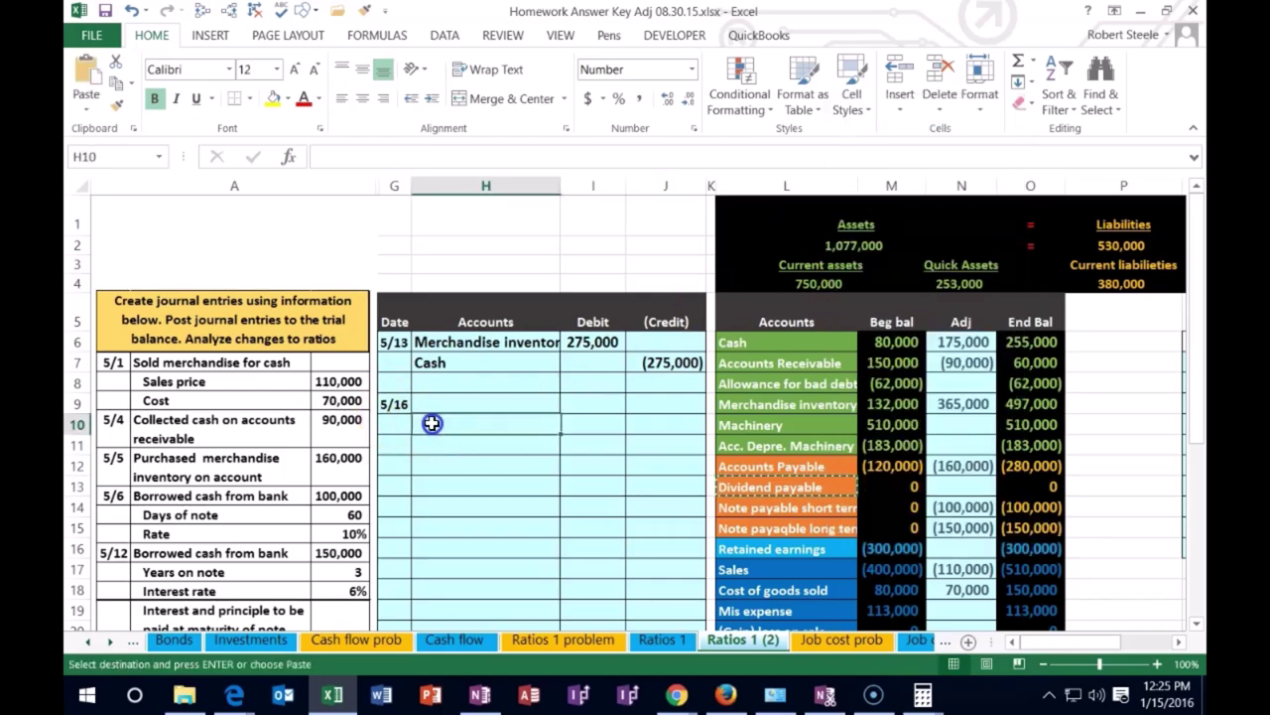
{"action": "right_click", "coordinate": [431, 425]}
{"action": "left_click", "coordinate": [503, 122]}
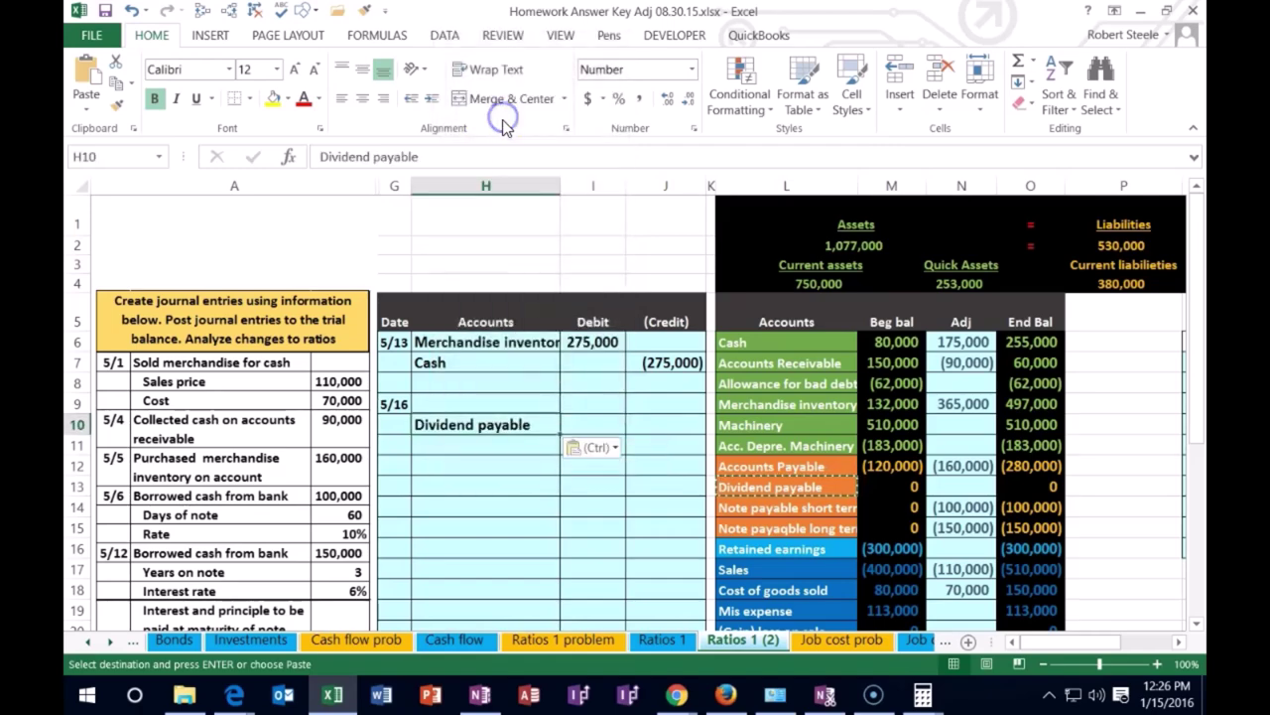
Credit dividend payable with -80000 in J10 and enter the balancing debit in I9 as the negative of J10.
{"action": "left_click", "coordinate": [644, 421]}
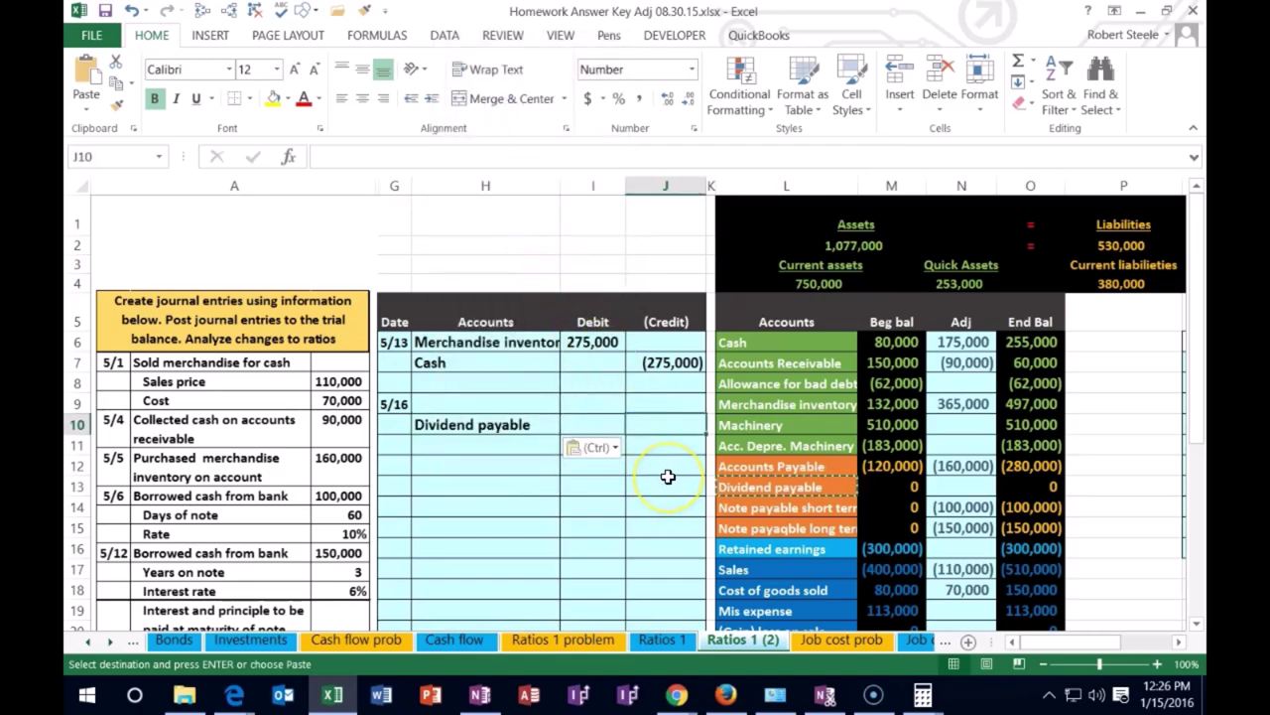
{"action": "type", "text": "-80000"}
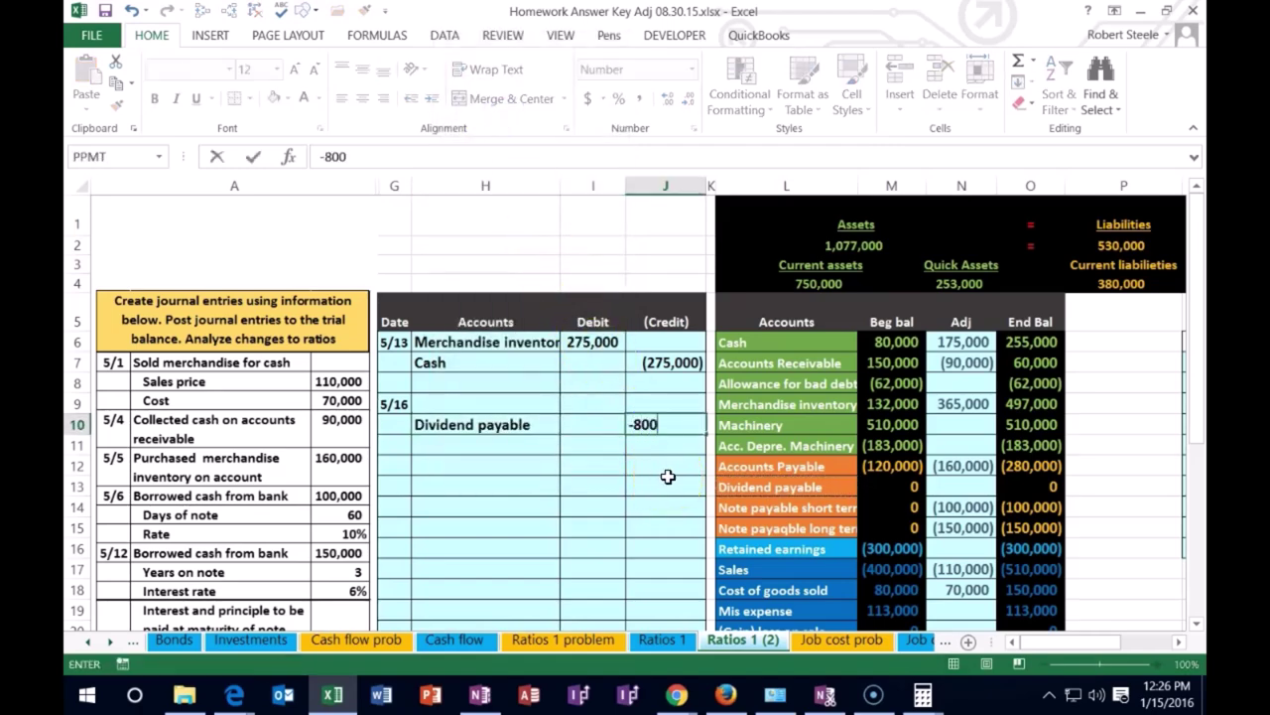
{"action": "key", "text": "Return"}
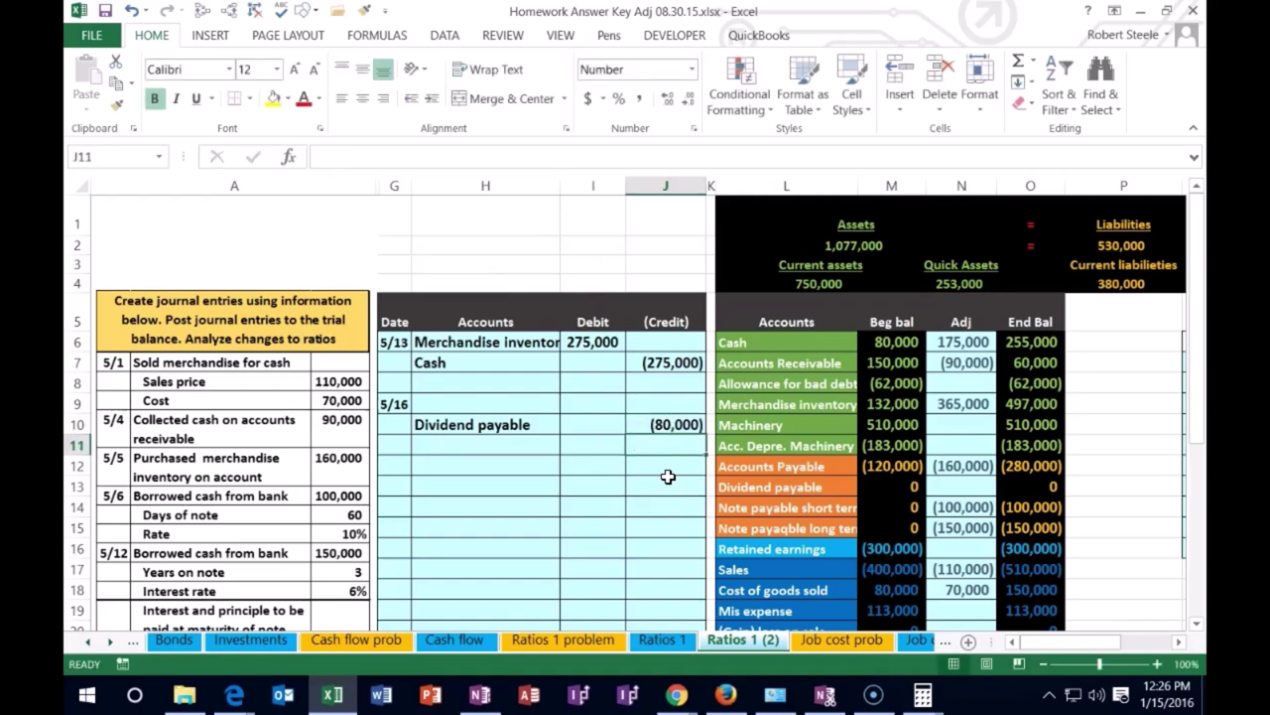
{"action": "key", "text": "Left"}
{"action": "key", "text": "Up"}
{"action": "key", "text": "Up"}
{"action": "type", "text": "-"}
{"action": "key", "text": "Down"}
{"action": "key", "text": "Right"}
{"action": "key", "text": "Return"}
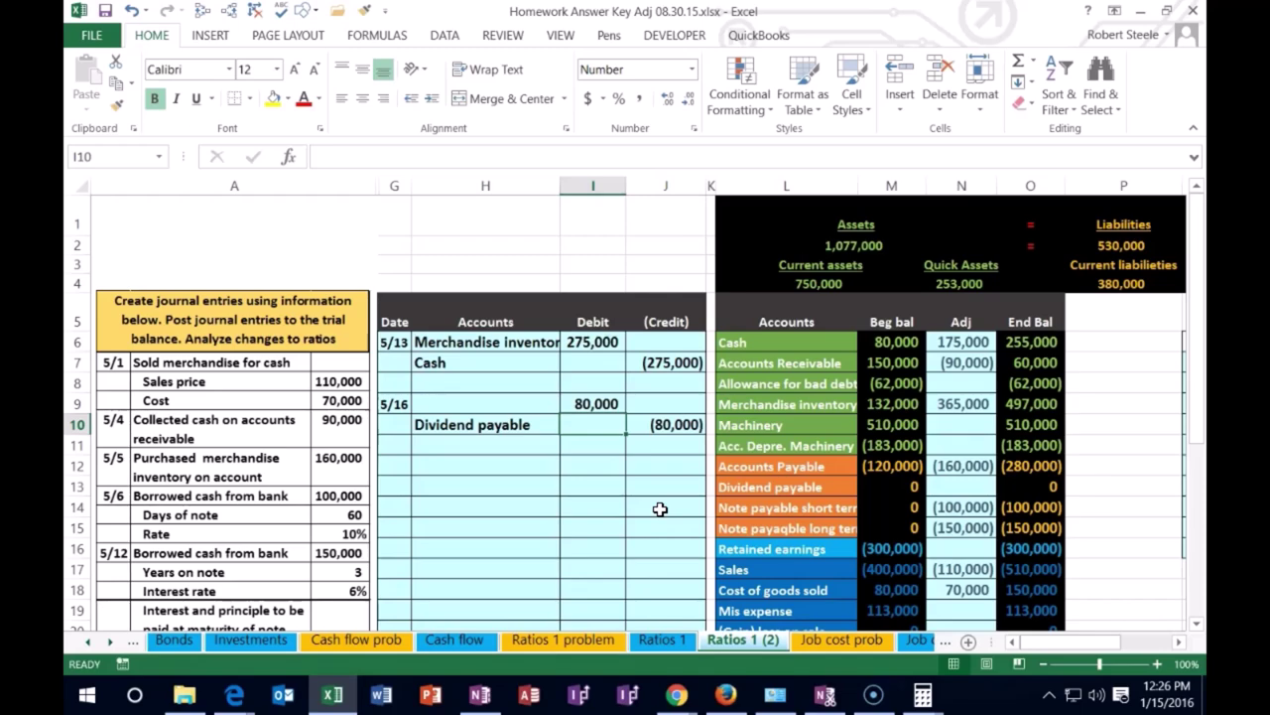
Copy the Retained earnings account name from L16 of the trial balance into H9 as the 5/16 debit account.
{"action": "left_click", "coordinate": [760, 546]}
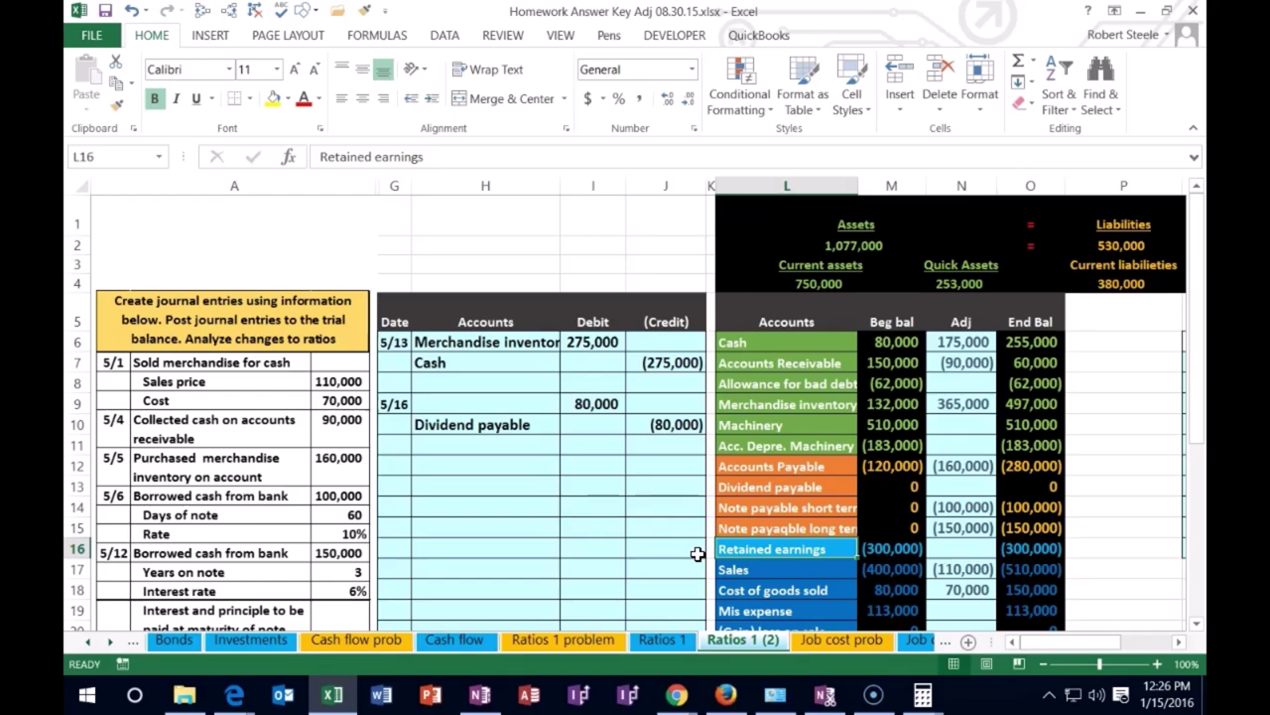
{"action": "left_click", "coordinate": [1037, 548]}
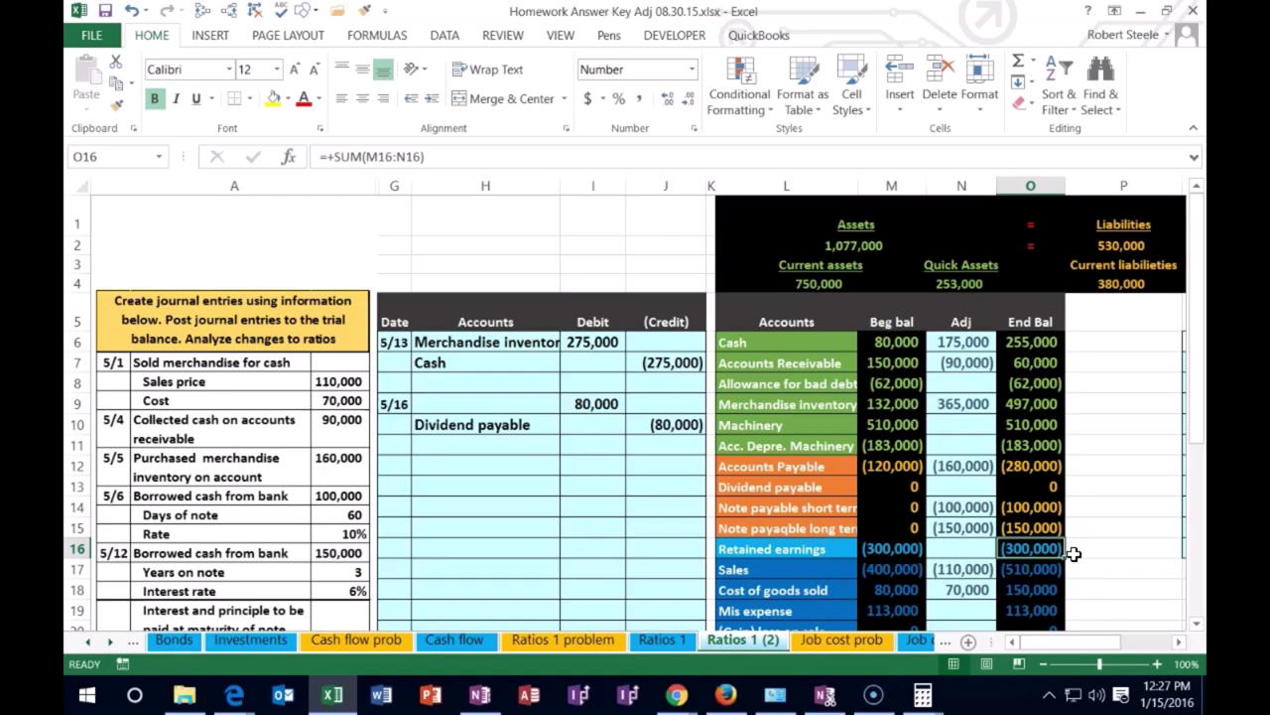
{"action": "left_click", "coordinate": [775, 549]}
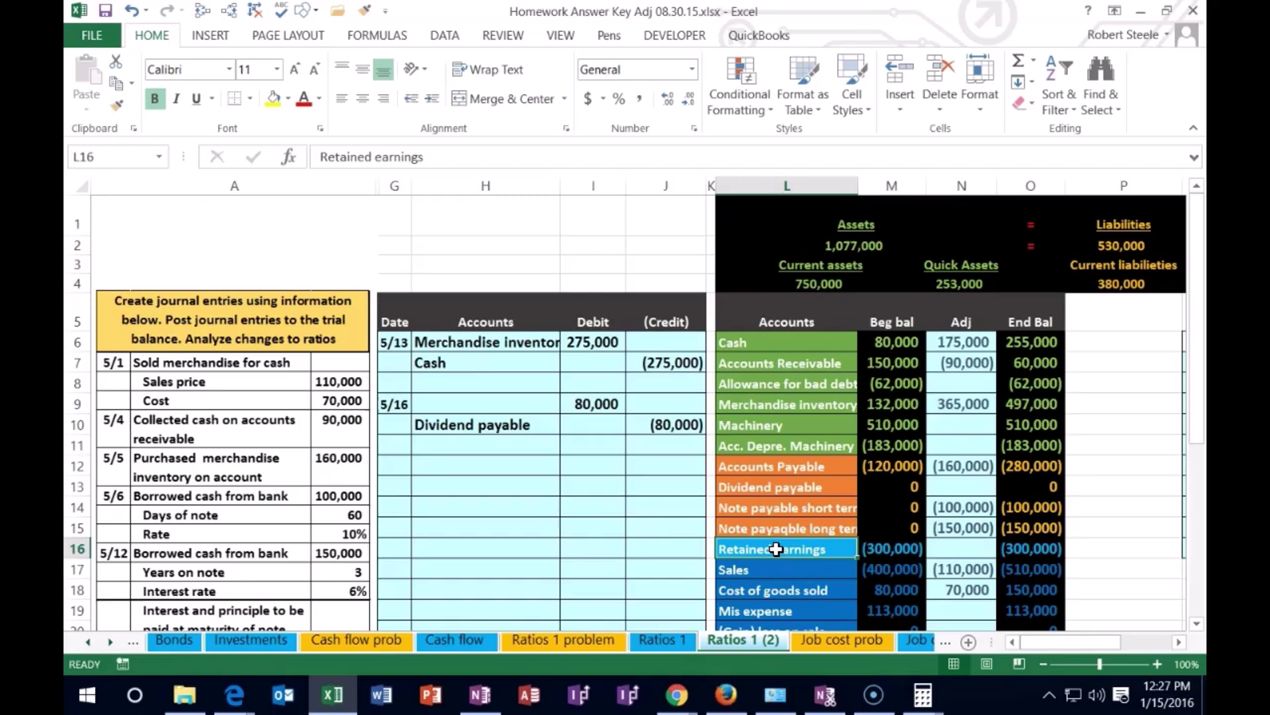
{"action": "right_click", "coordinate": [776, 549]}
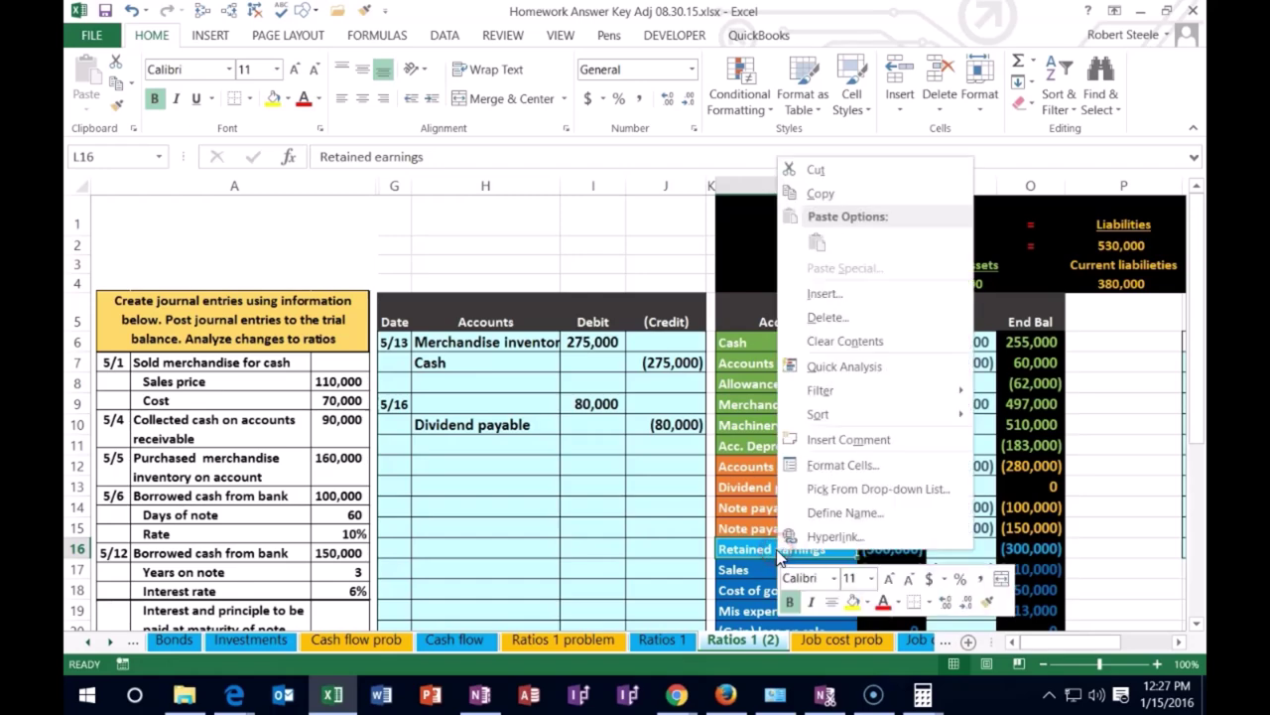
{"action": "left_click", "coordinate": [816, 193]}
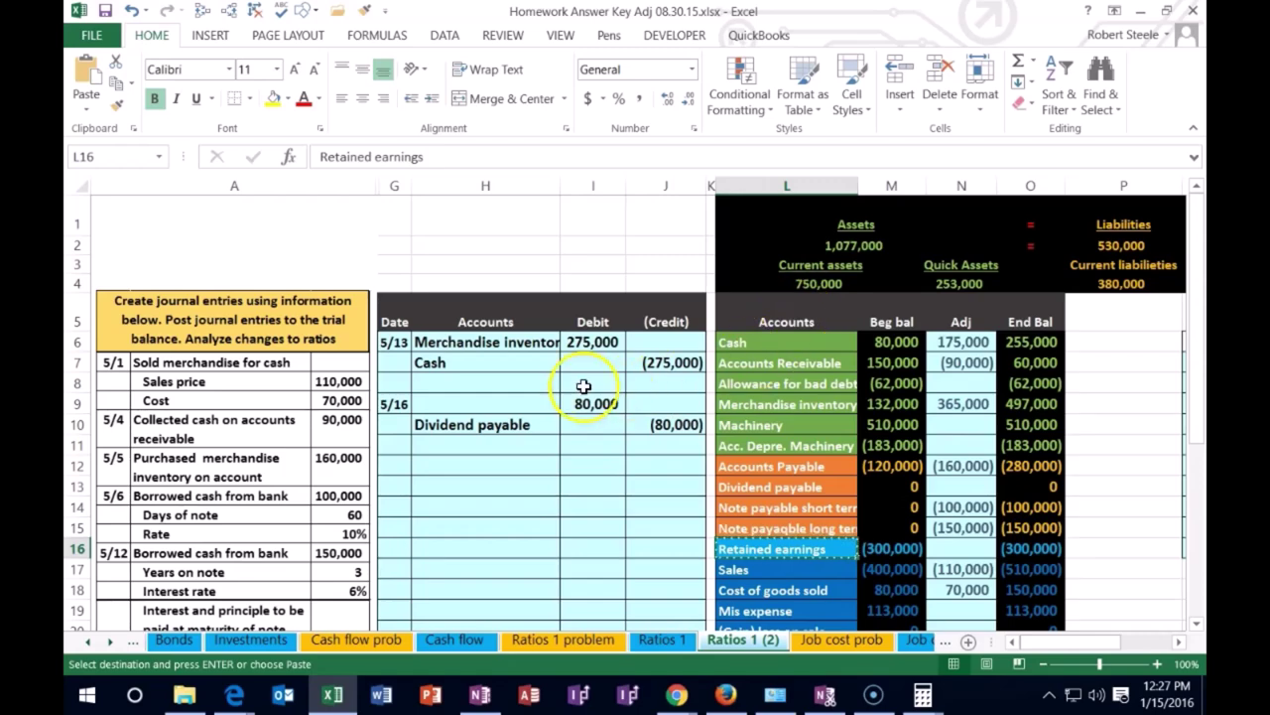
{"action": "left_click", "coordinate": [502, 398]}
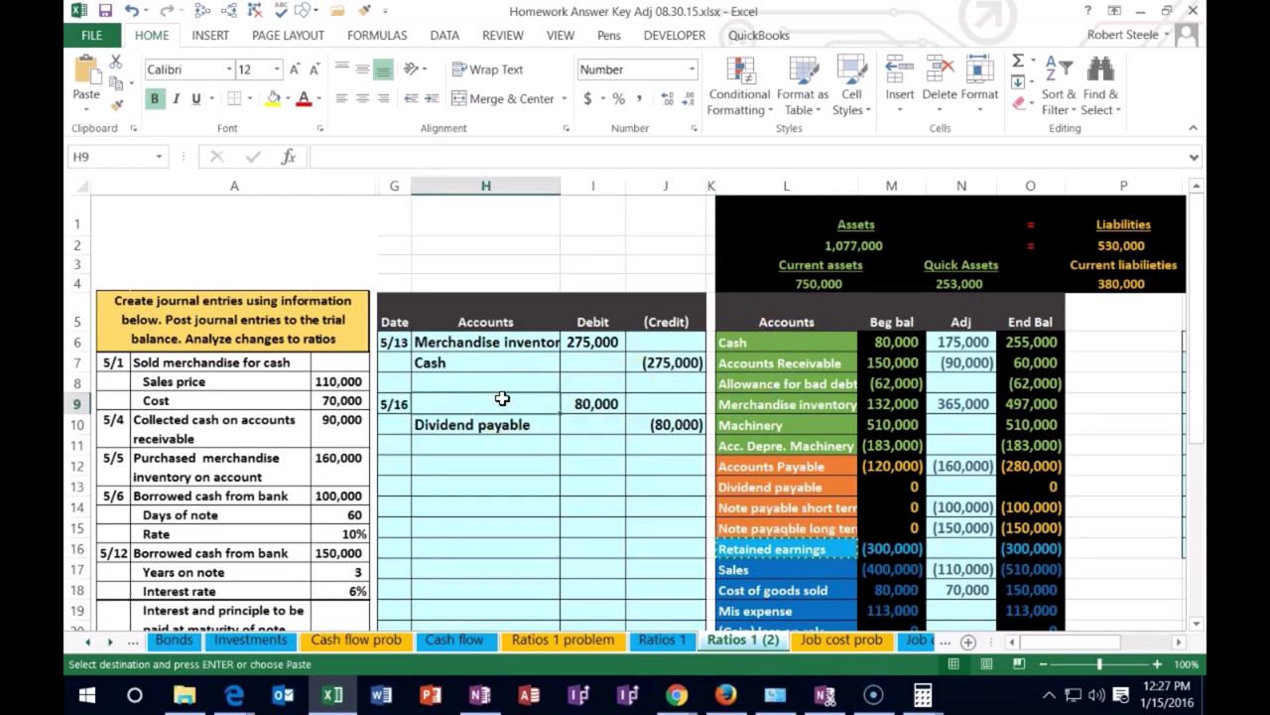
{"action": "right_click", "coordinate": [503, 399]}
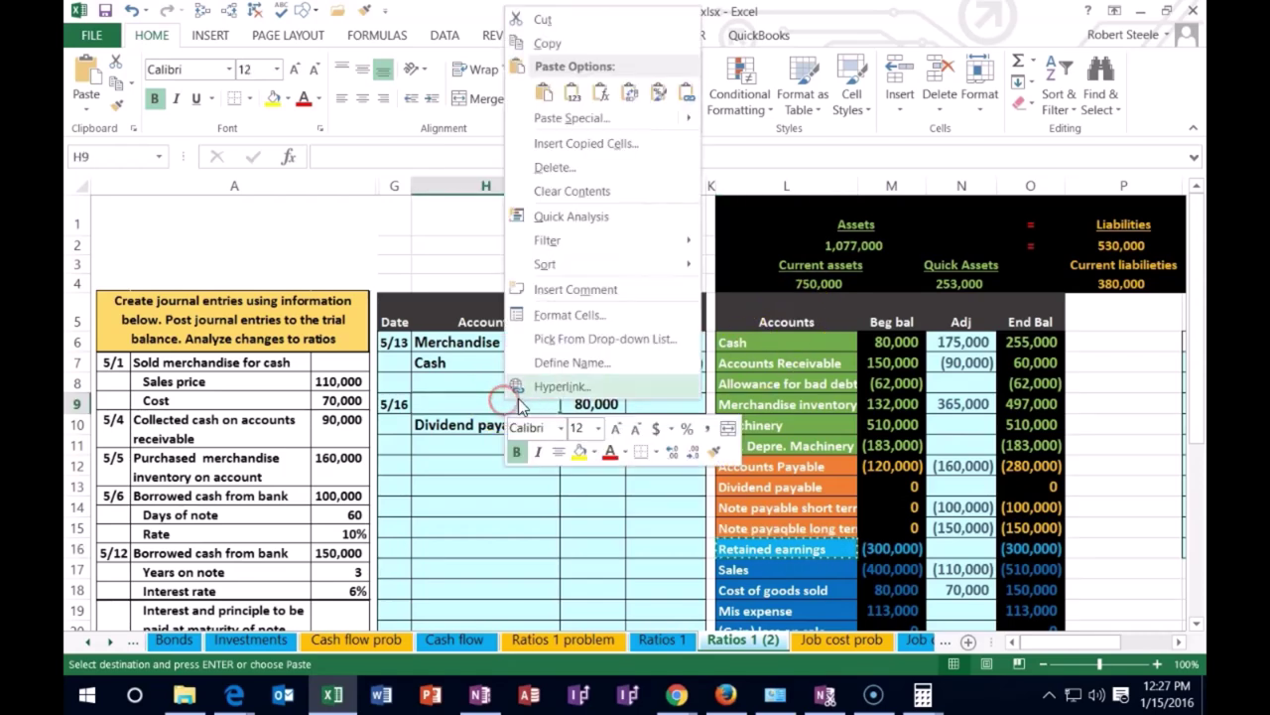
{"action": "left_click", "coordinate": [588, 100]}
Post the retained earnings debit to the trial balance adjustment in N16 as =I9.
{"action": "left_click", "coordinate": [773, 402]}
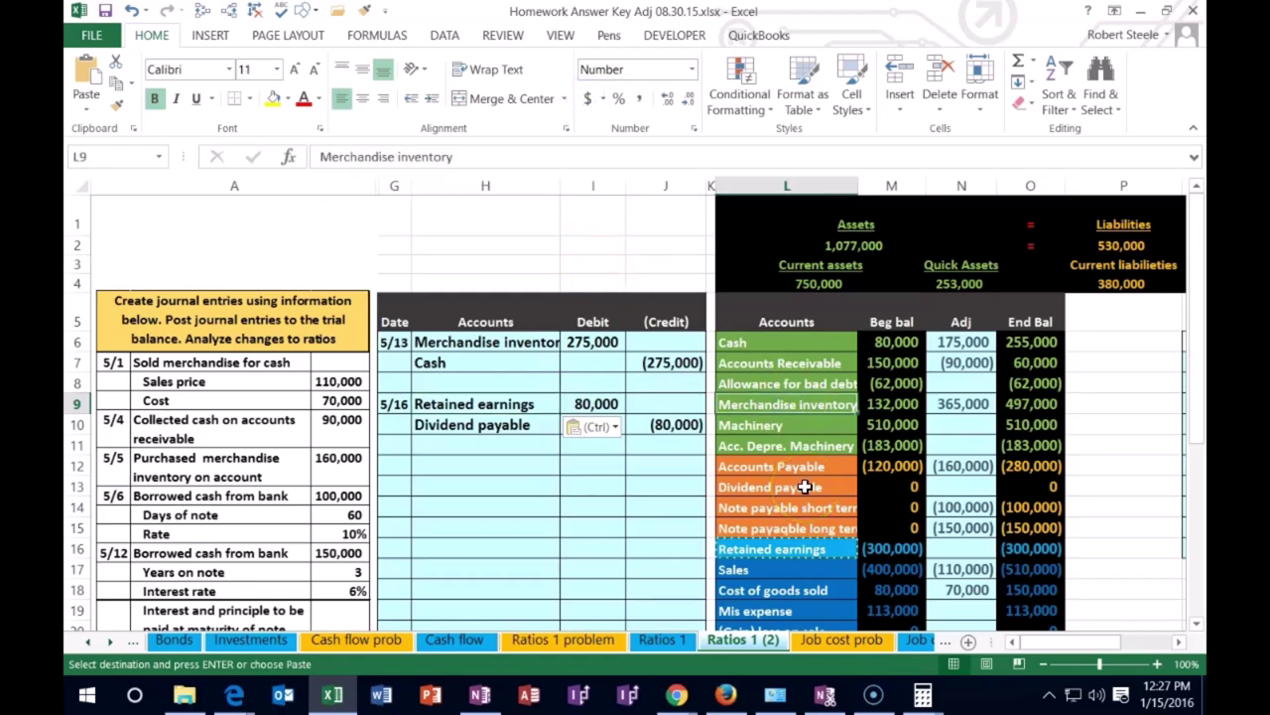
{"action": "left_click", "coordinate": [972, 542]}
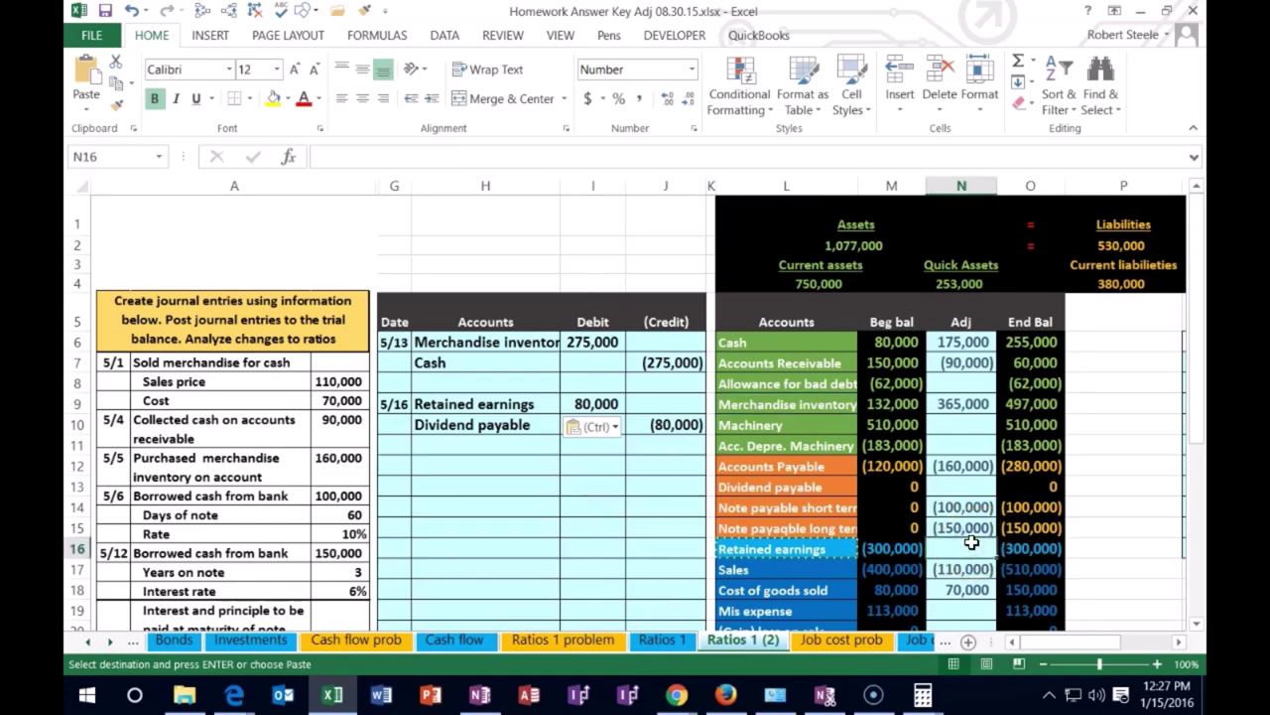
{"action": "type", "text": "="}
{"action": "left_click", "coordinate": [607, 404]}
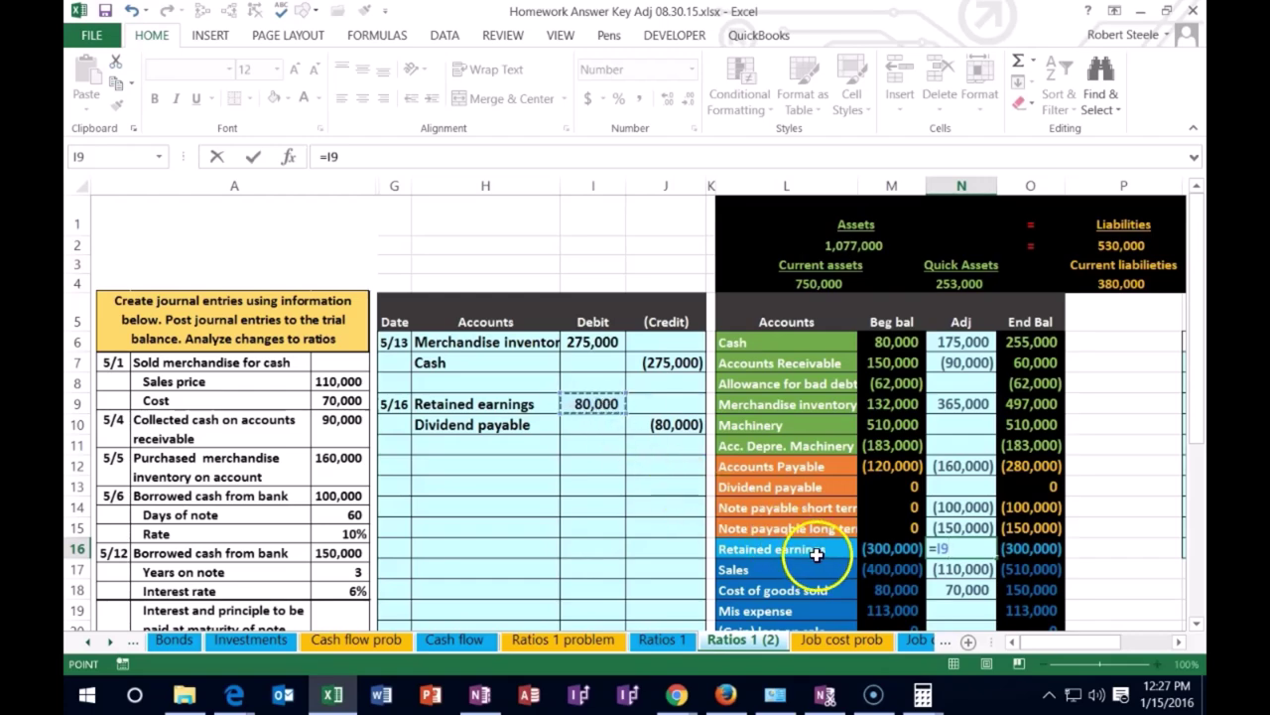
{"action": "key", "text": "Return"}
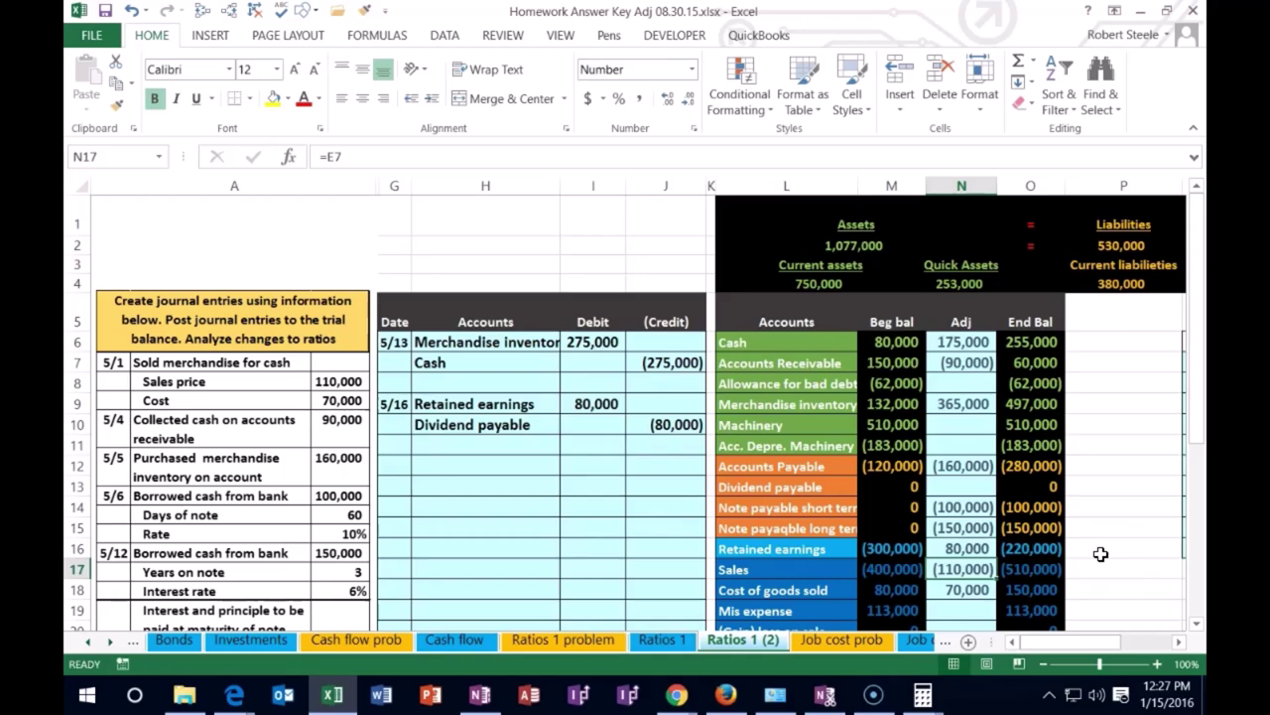
Post the dividend payable credit to the adjustment in N13 as =J10, and check the current liabilities formula in P4.
{"action": "left_click", "coordinate": [971, 486]}
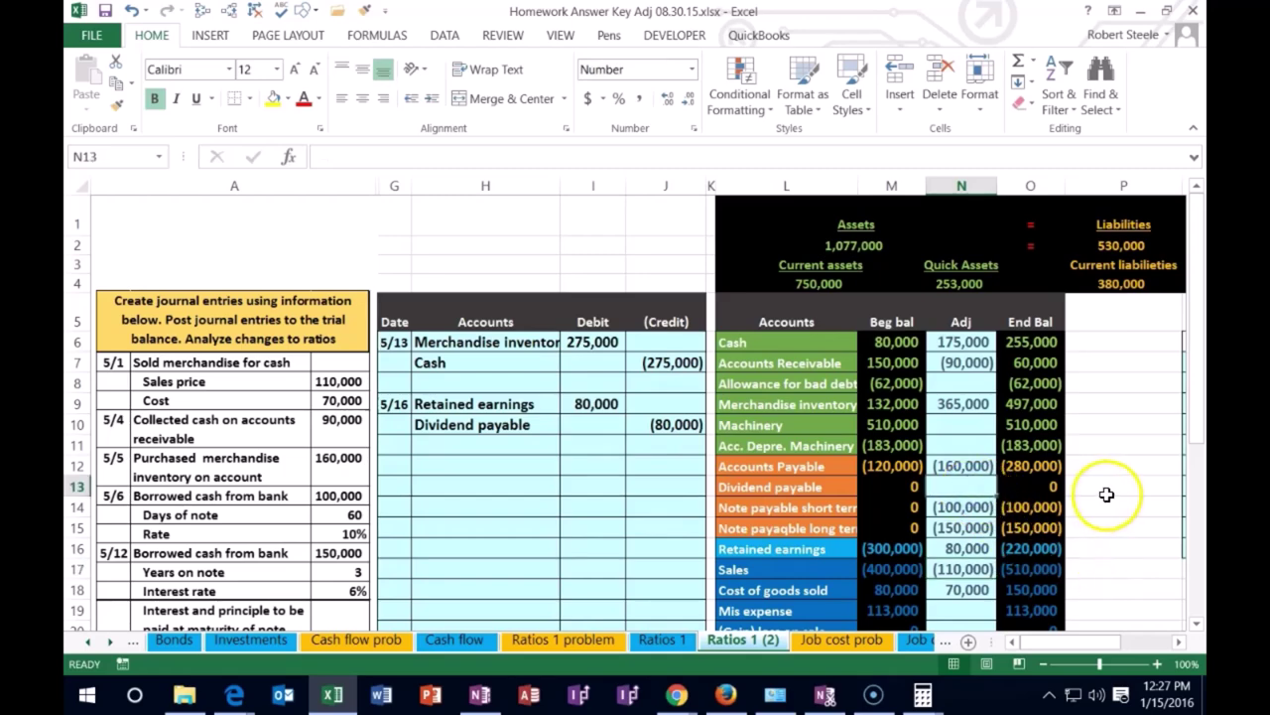
{"action": "type", "text": "="}
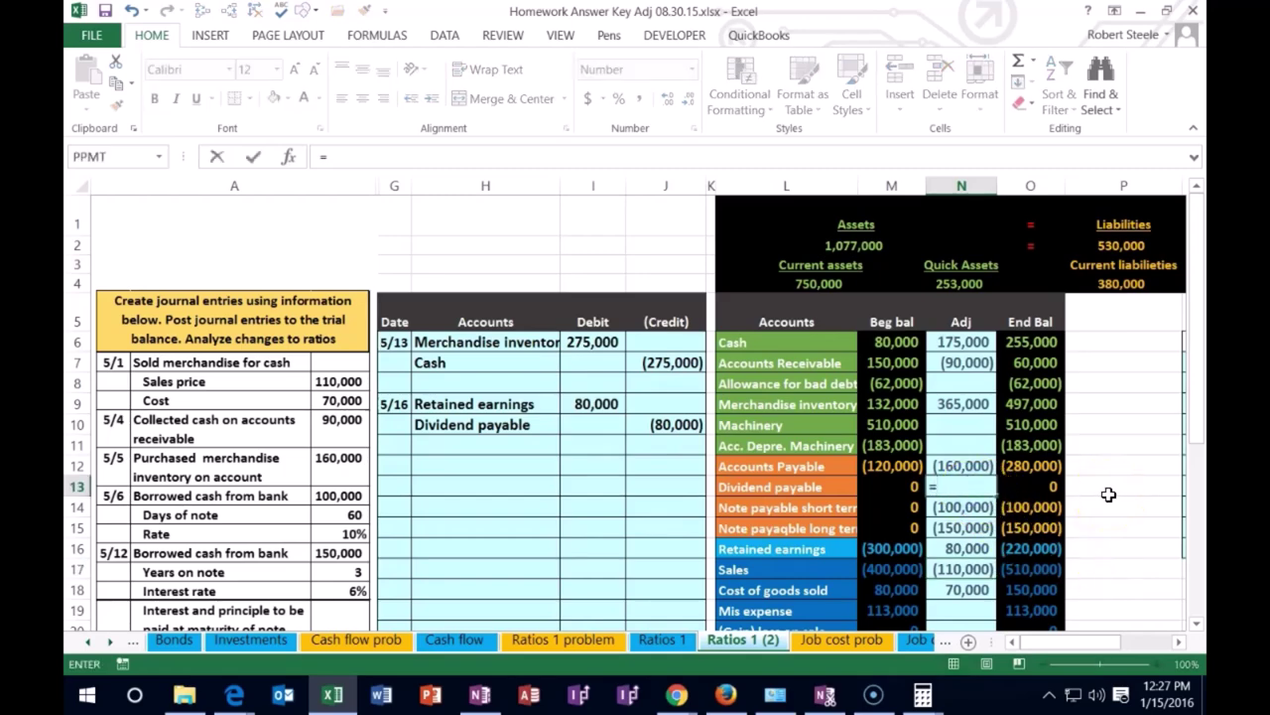
{"action": "left_click", "coordinate": [687, 424]}
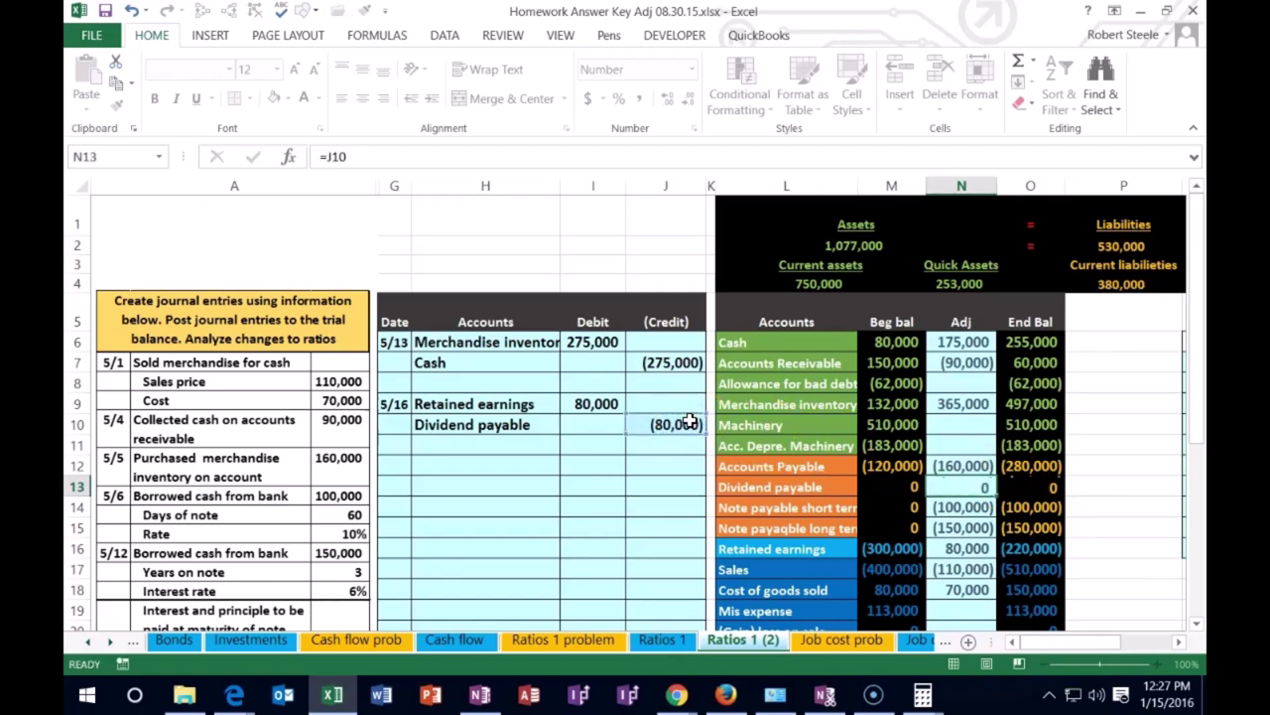
{"action": "key", "text": "Return"}
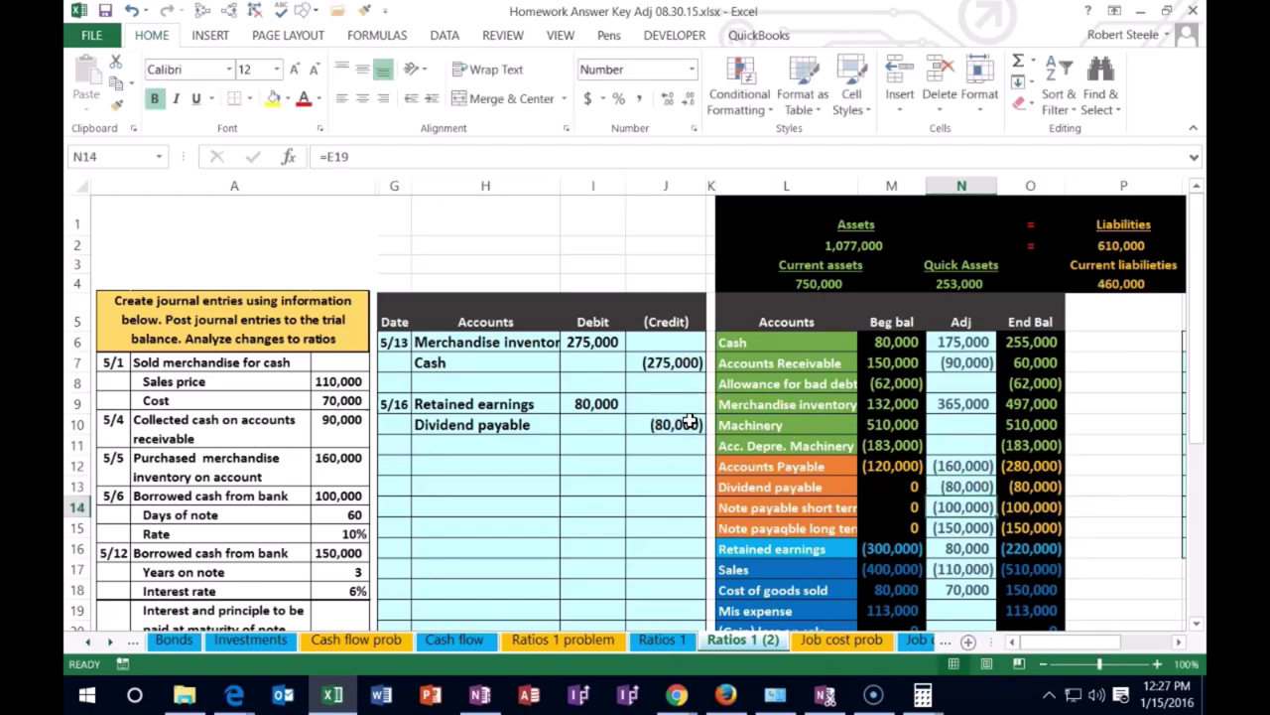
{"action": "left_click", "coordinate": [1121, 284]}
{"action": "double_click", "coordinate": [1117, 285]}
{"action": "key", "text": "Return"}
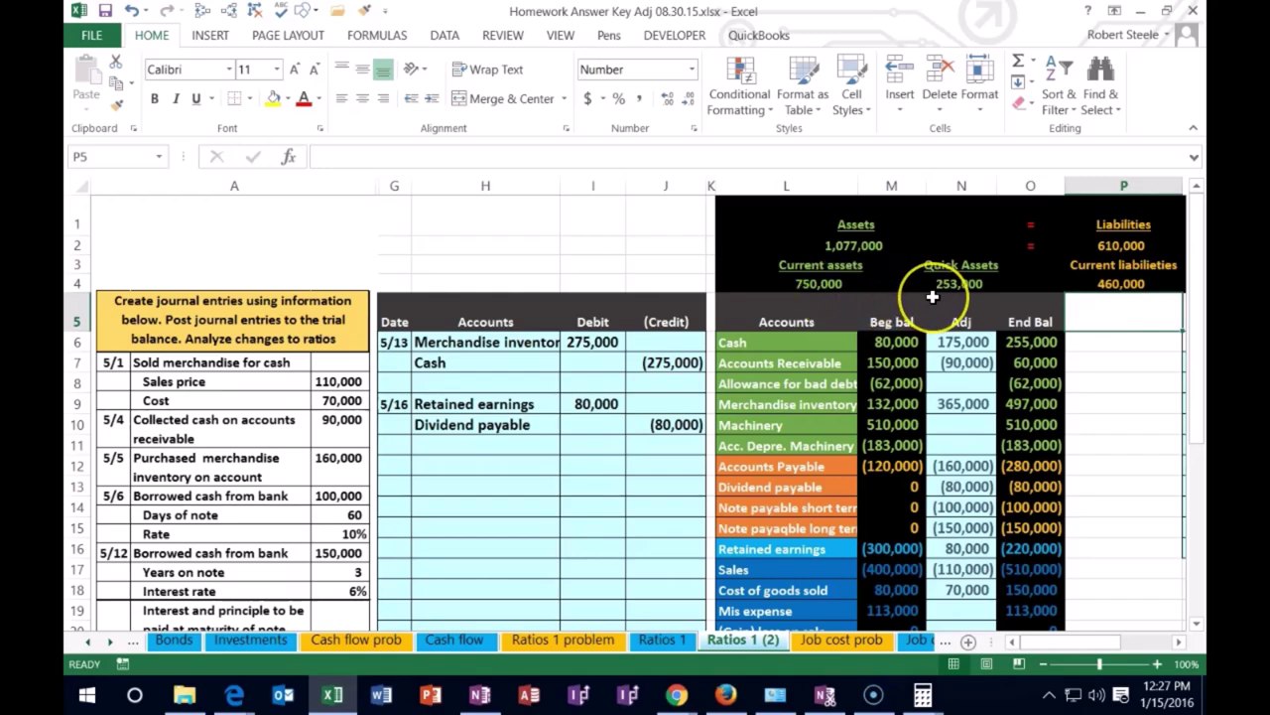
Add the date 5/16 in Q13 as the next row of the ratio table and move to its current assets cell, R13.
{"action": "left_click", "coordinate": [1092, 424]}
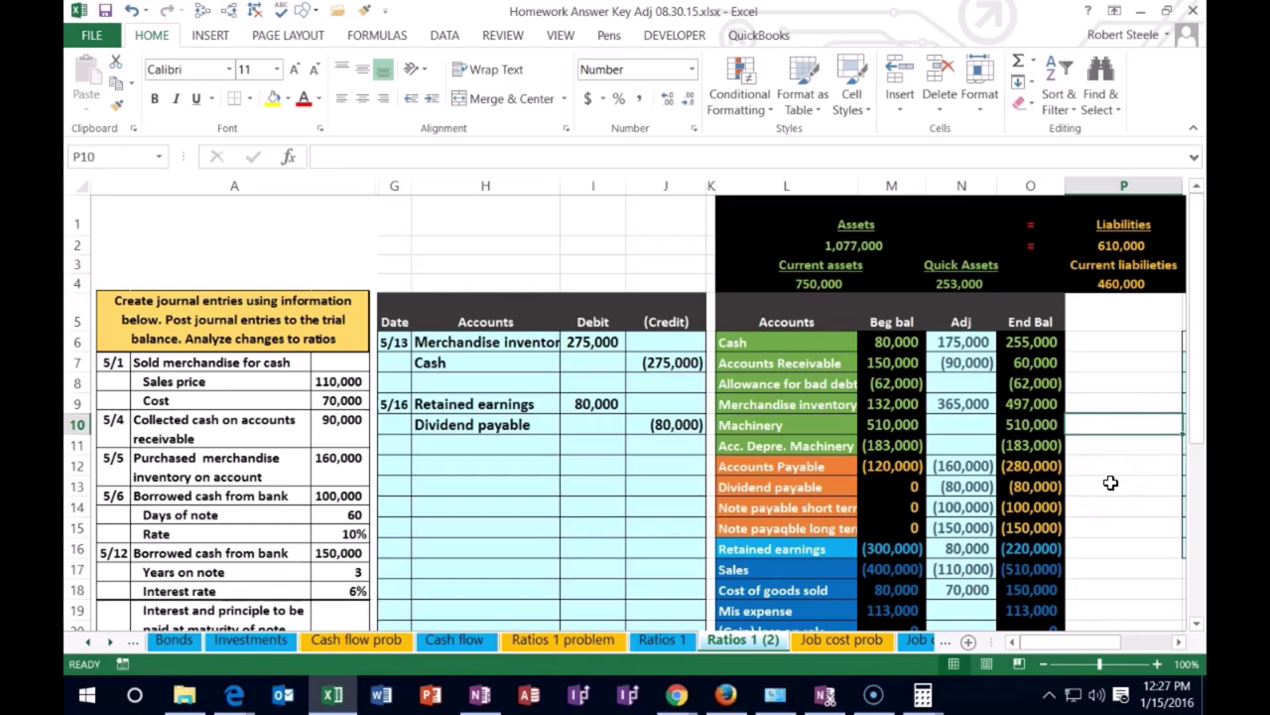
{"action": "key", "text": "Right"}
{"action": "key", "text": "Right"}
{"action": "key", "text": "Down"}
{"action": "key", "text": "Down"}
{"action": "key", "text": "Down"}
{"action": "key", "text": "Left"}
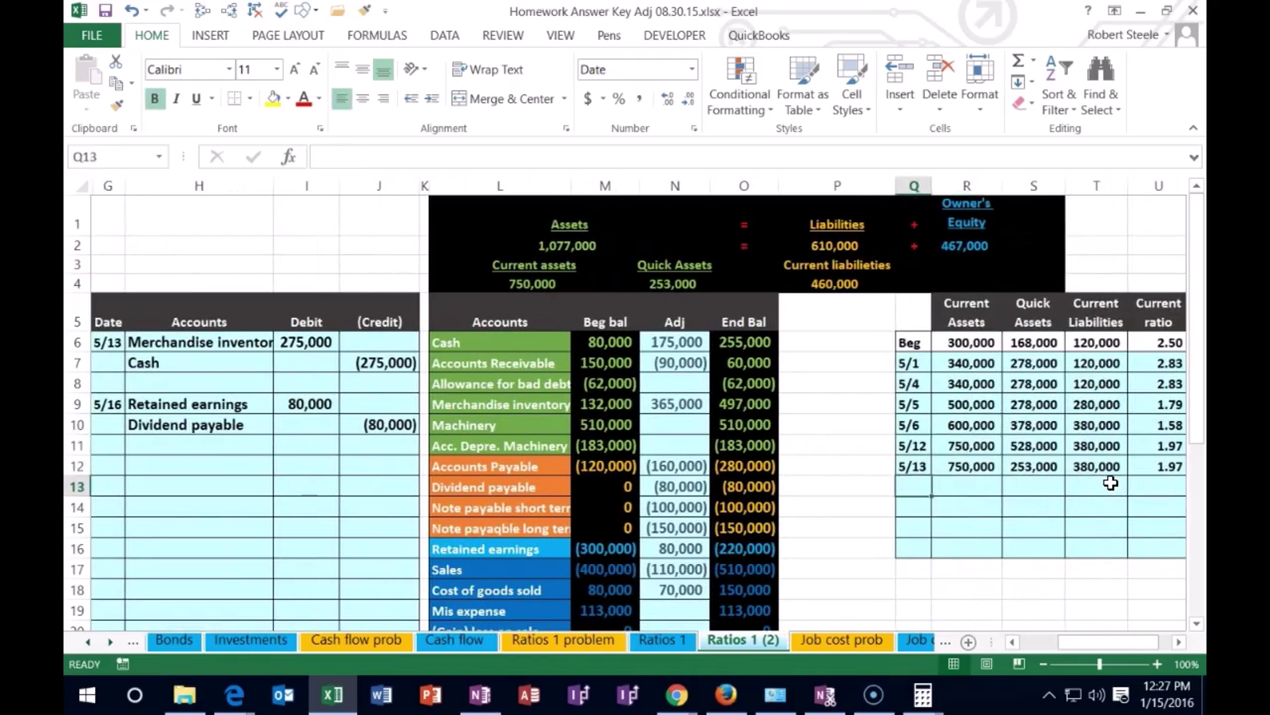
{"action": "type", "text": "5/16"}
{"action": "key", "text": "Return"}
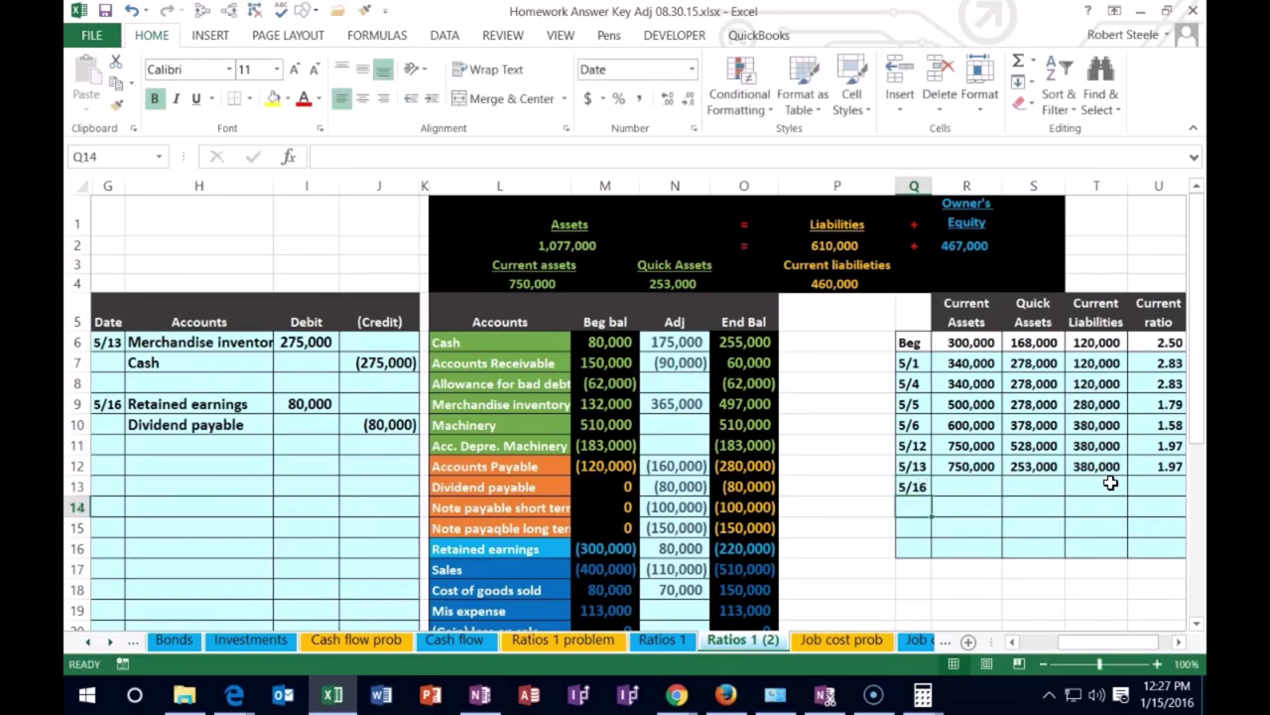
{"action": "key", "text": "Up"}
{"action": "key", "text": "Right"}
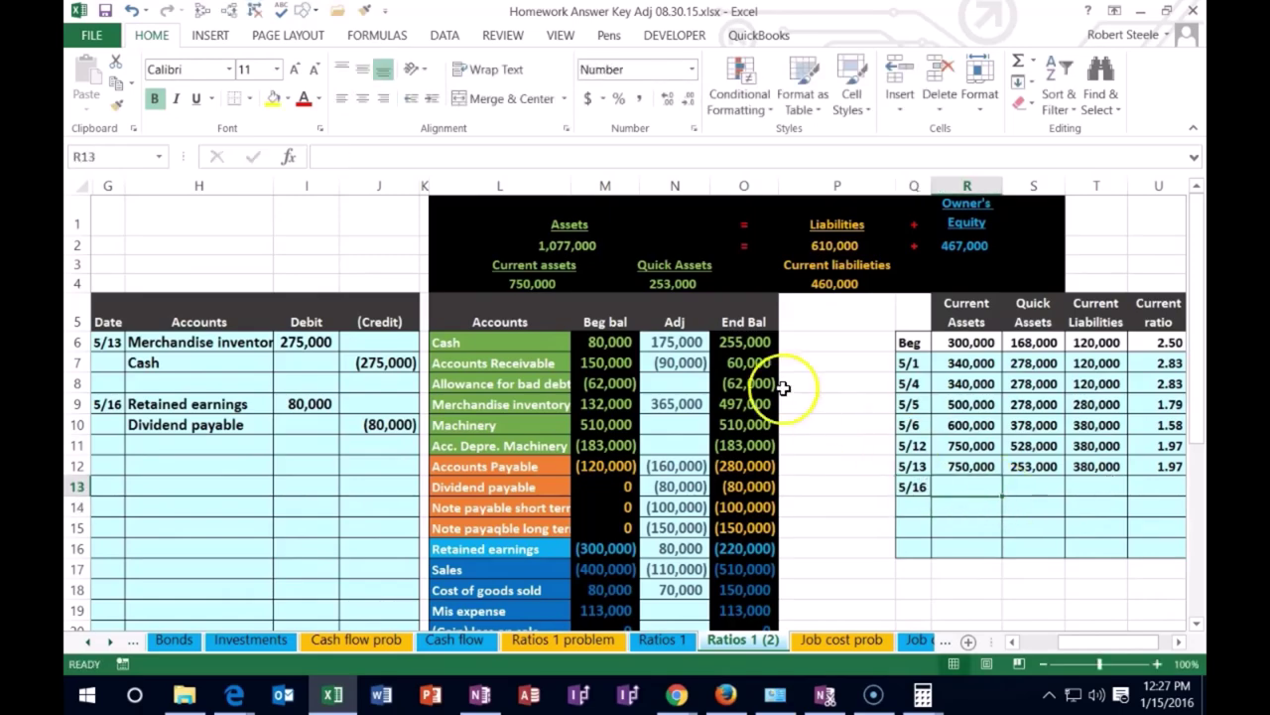
Enter the 5/16 balances in the ratio table: 75,000 current assets in R13, 253,000 quick assets in S13, 460,000 current liabilities in T13.
{"action": "type", "text": "7"}
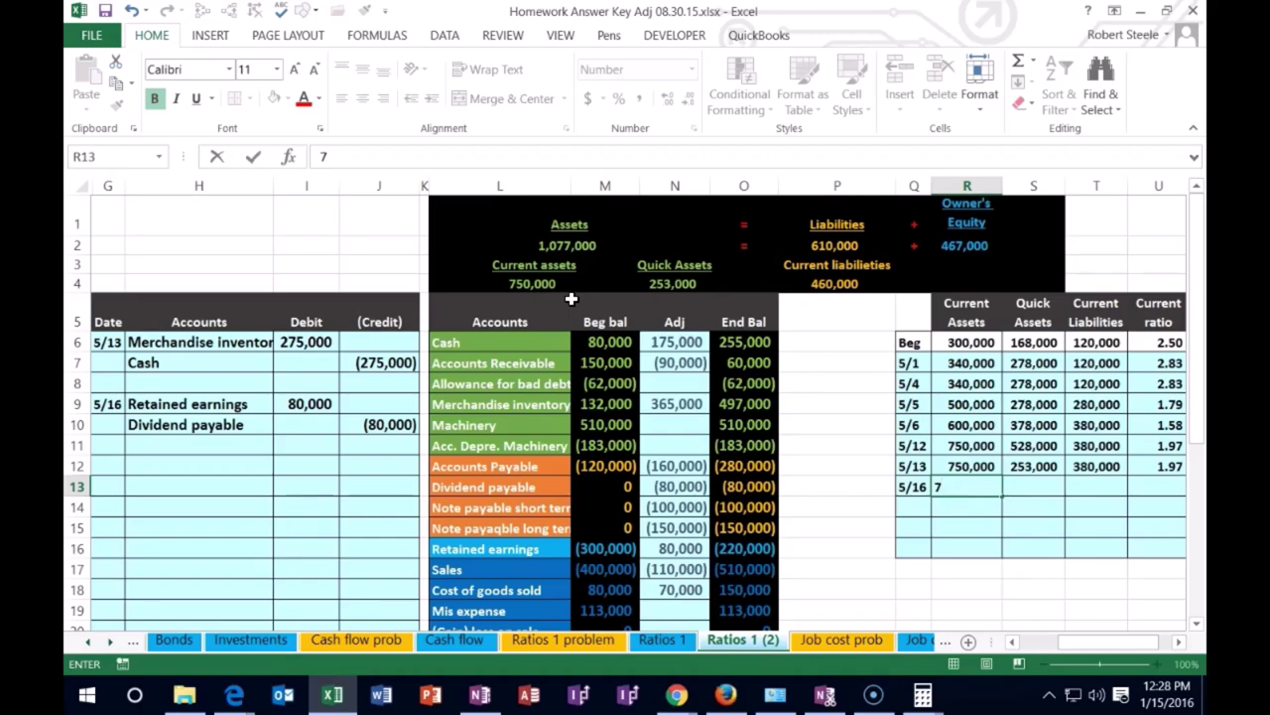
{"action": "type", "text": "5,000"}
{"action": "key", "text": "Tab"}
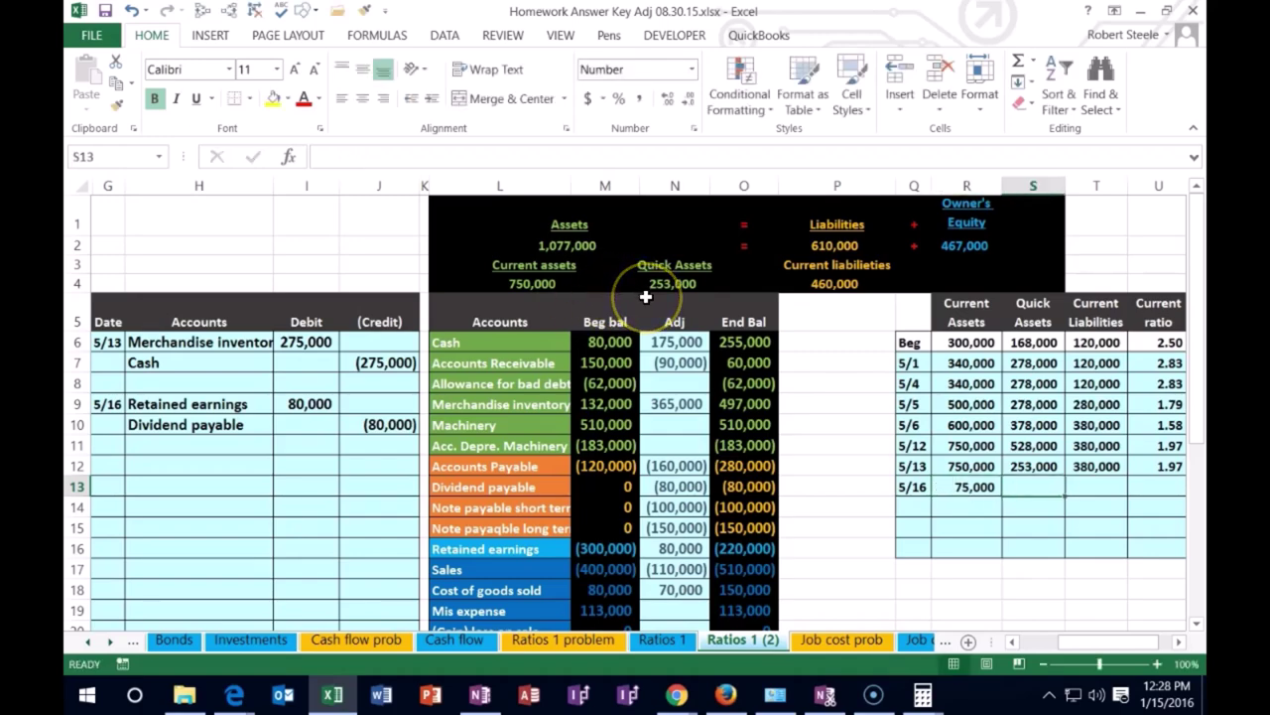
{"action": "type", "text": "253,000"}
{"action": "key", "text": "Tab"}
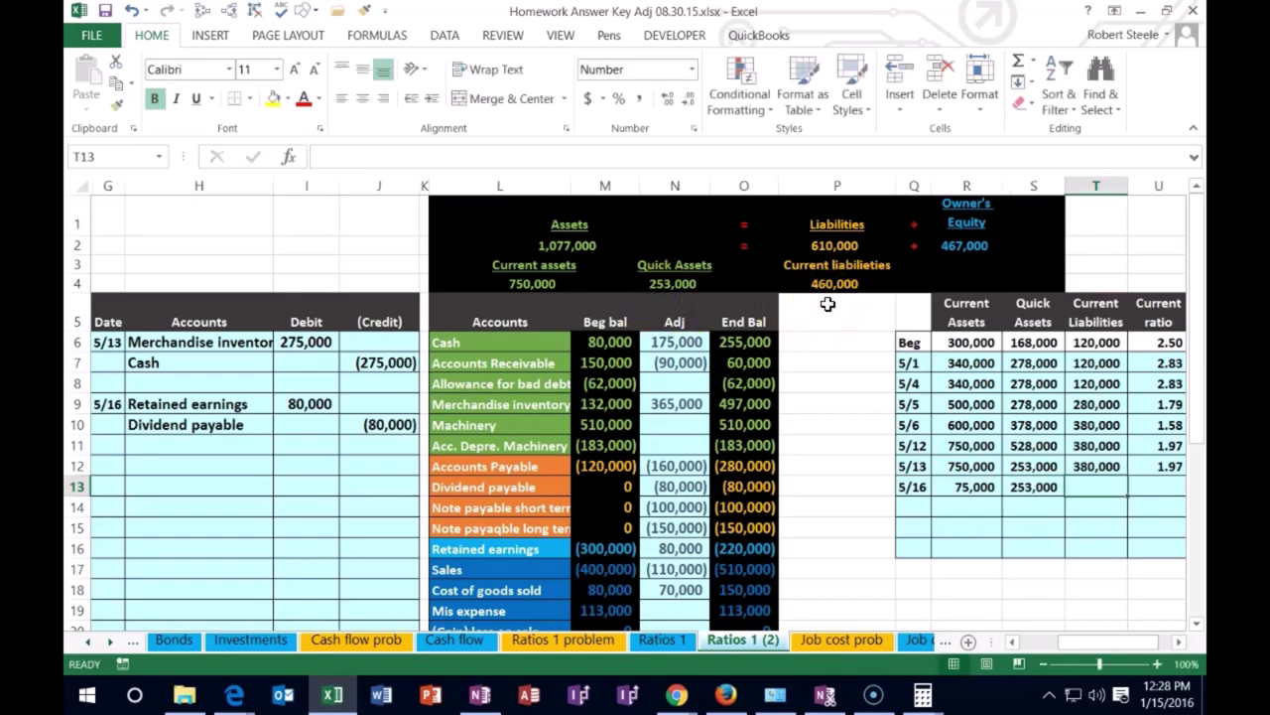
{"action": "type", "text": "460,000"}
{"action": "key", "text": "Tab"}
{"action": "key", "text": "Tab"}
{"action": "key", "text": "Tab"}
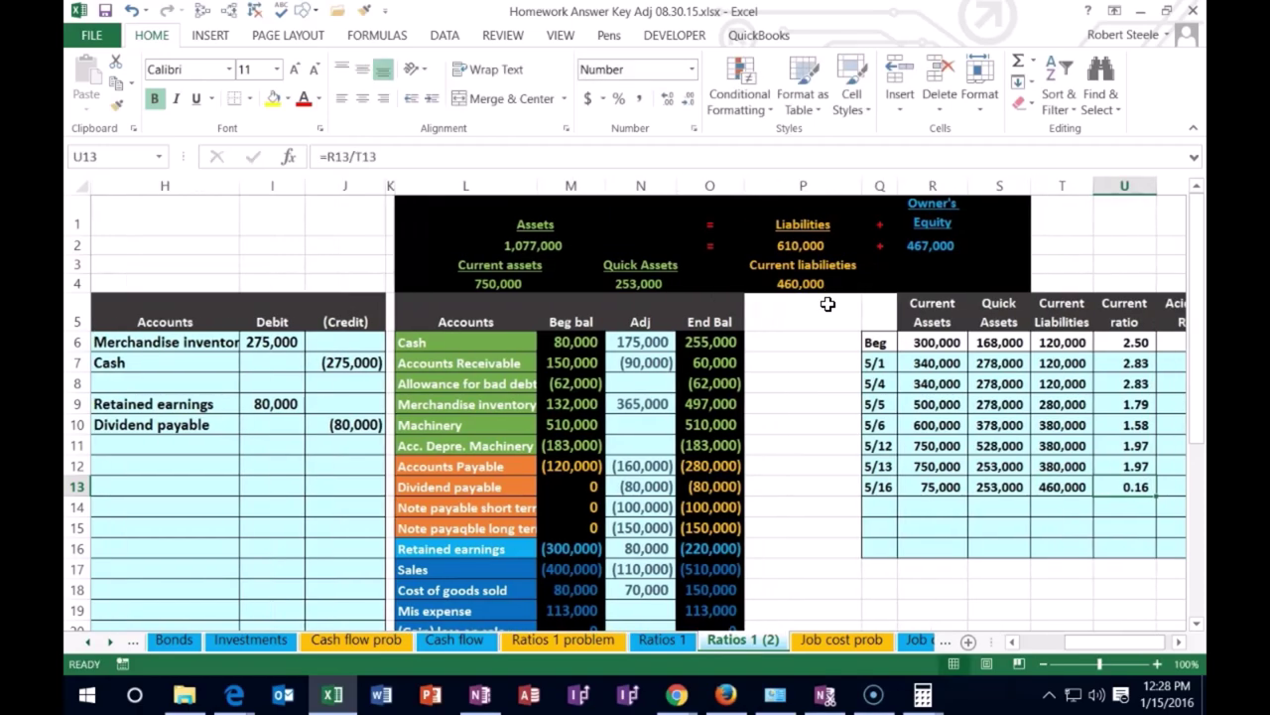
Clear the automatically filled ratio formulas from U13:W13 in the 5/16 row.
{"action": "left_click_drag", "start_coordinate": [978, 486], "coordinate": [1110, 501]}
{"action": "key", "text": "Delete"}
{"action": "key", "text": "Left"}
{"action": "key", "text": "Right"}
{"action": "type", "text": "="}
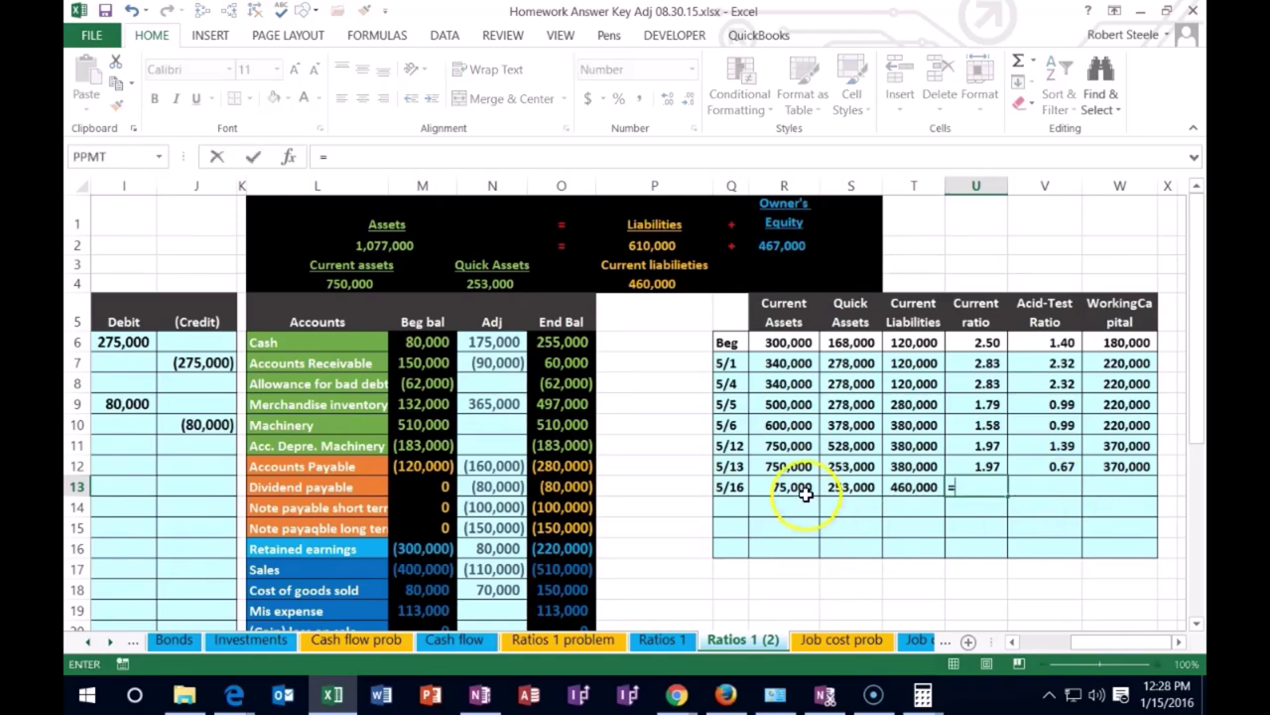
{"action": "key", "text": "Escape"}
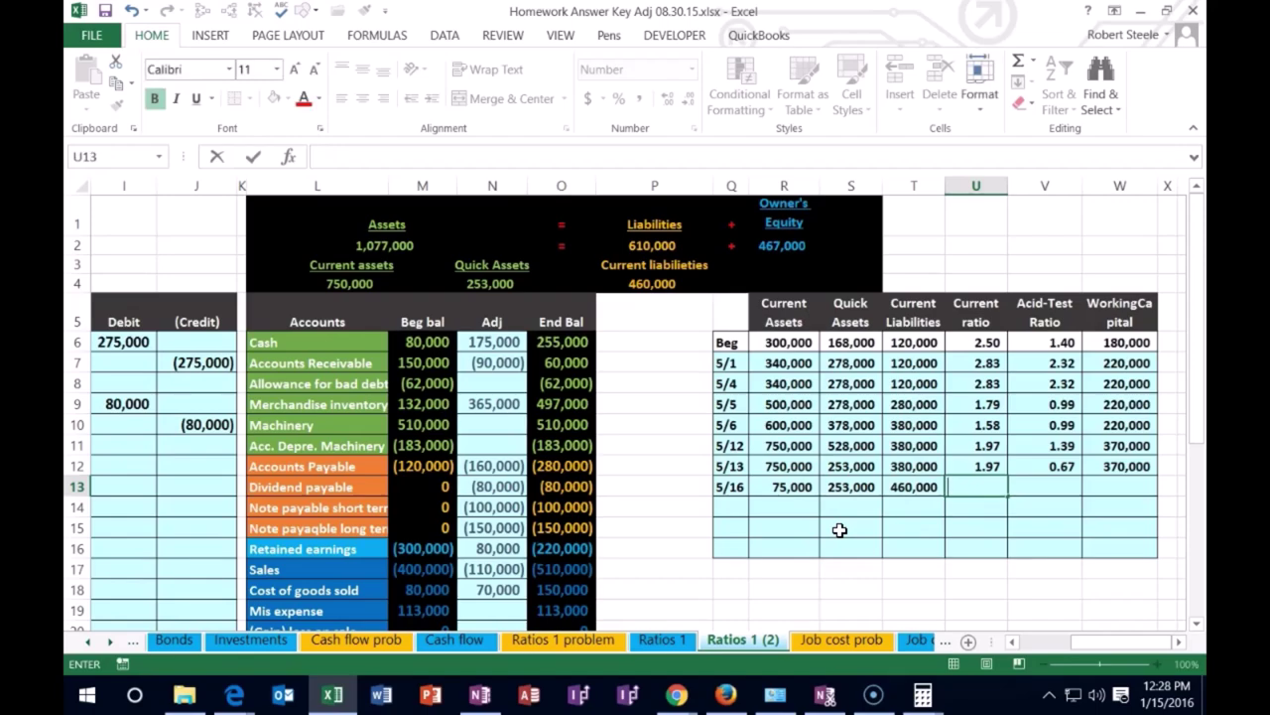
Correct the 5/16 current assets amount in R13 to 750,000.
{"action": "key", "text": "Down"}
{"action": "key", "text": "Left"}
{"action": "key", "text": "Left"}
{"action": "key", "text": "Left"}
{"action": "key", "text": "Up"}
{"action": "type", "text": "75000"}
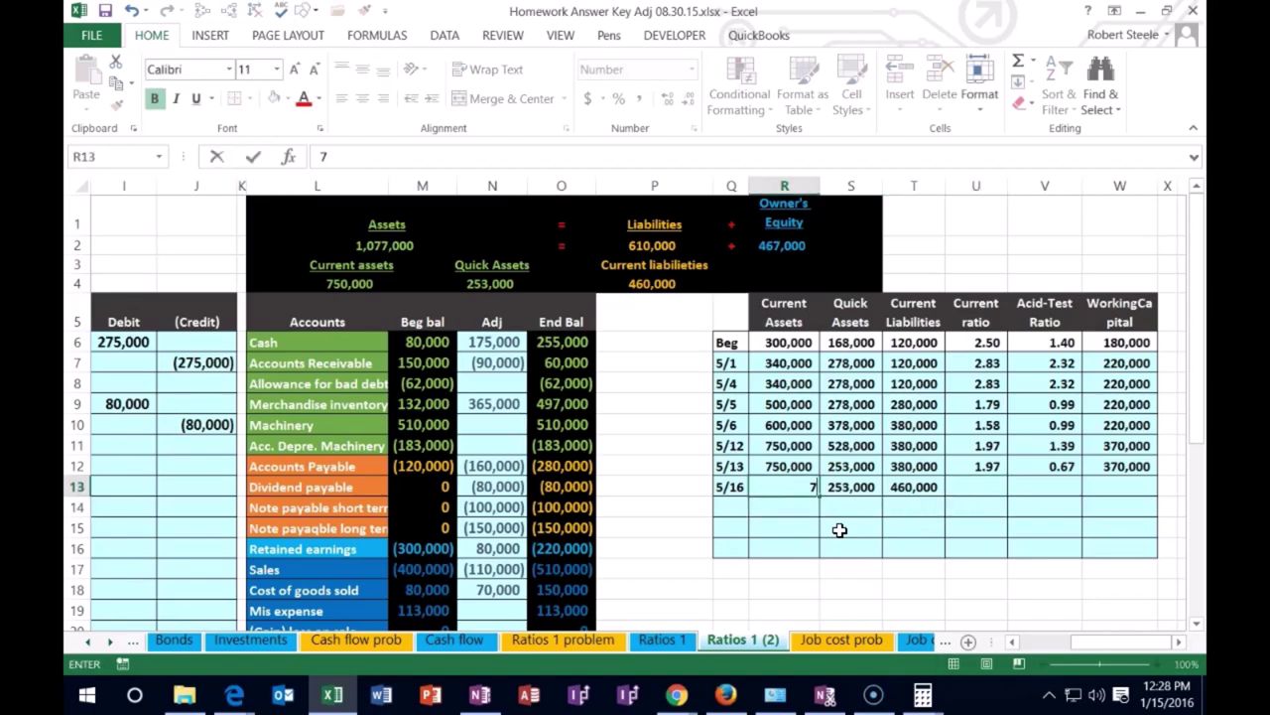
{"action": "key", "text": "Return"}
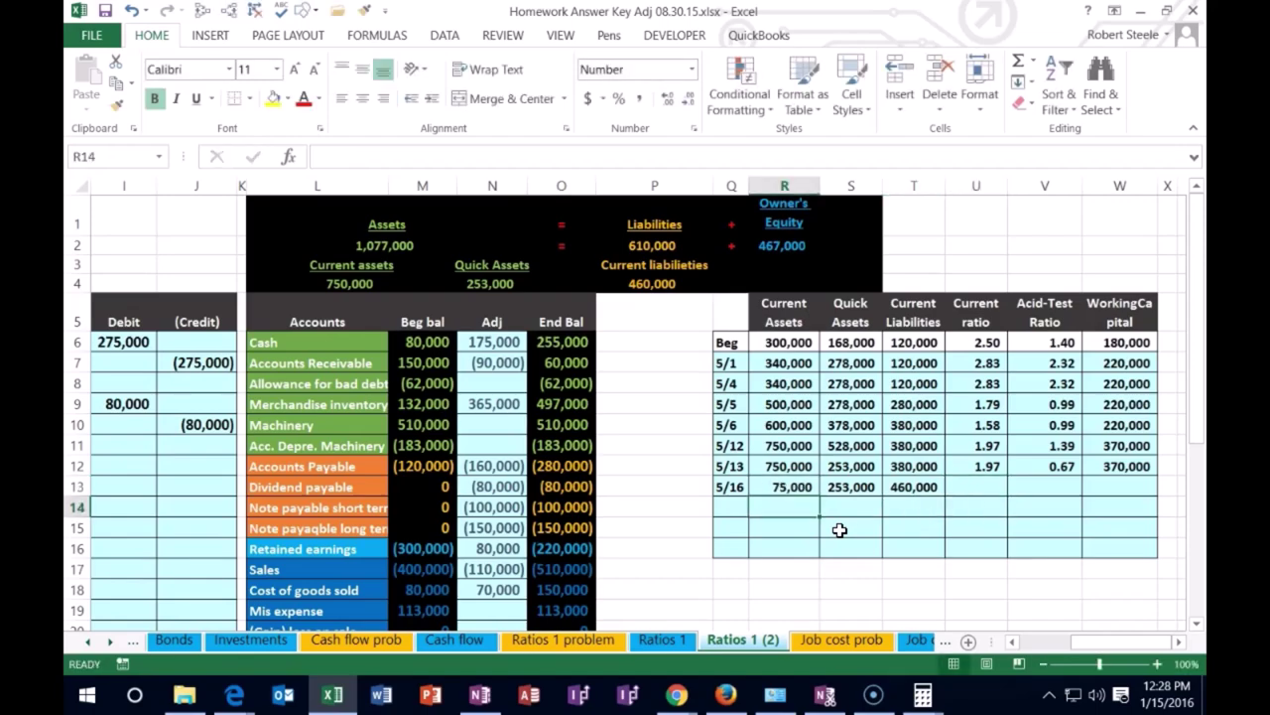
{"action": "key", "text": "Up"}
{"action": "type", "text": "750,000"}
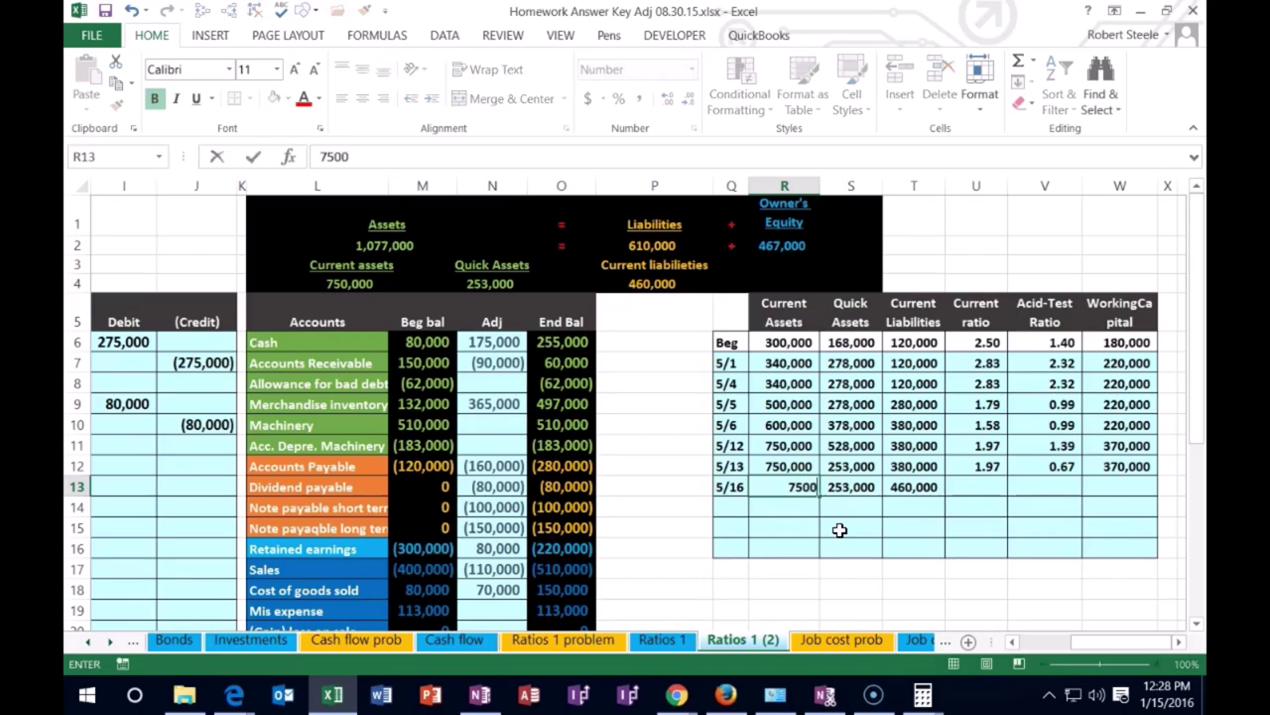
{"action": "key", "text": "Return"}
Calculate the 5/16 current ratio in U13 as =R13/T13, current assets divided by current liabilities.
{"action": "key", "text": "Right"}
{"action": "key", "text": "Right"}
{"action": "key", "text": "Up"}
{"action": "key", "text": "Right"}
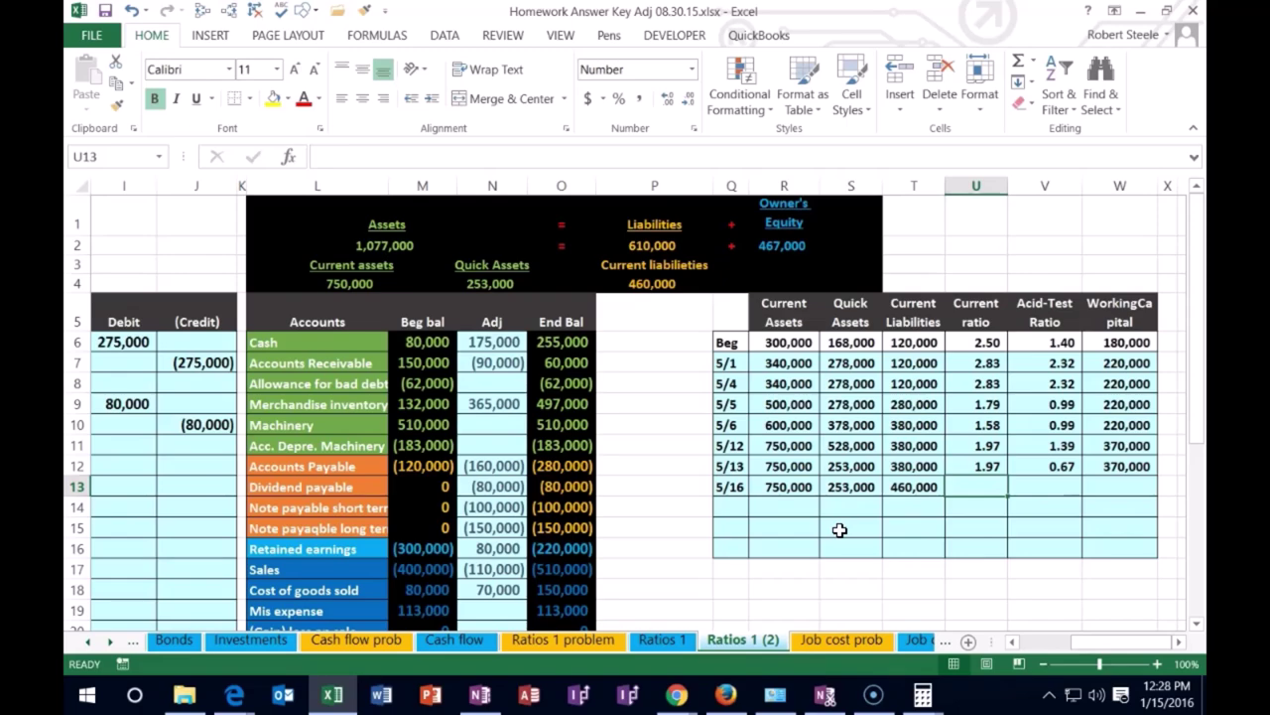
{"action": "type", "text": "="}
{"action": "left_click", "coordinate": [780, 488]}
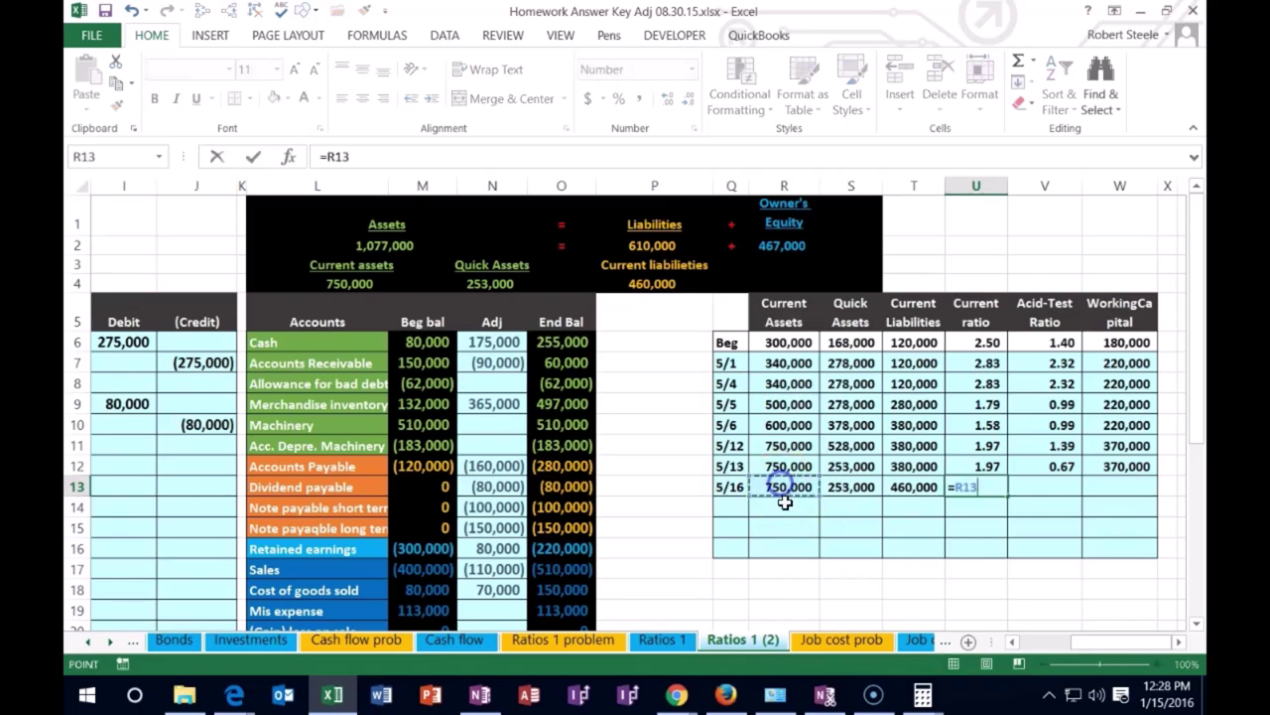
{"action": "type", "text": "/"}
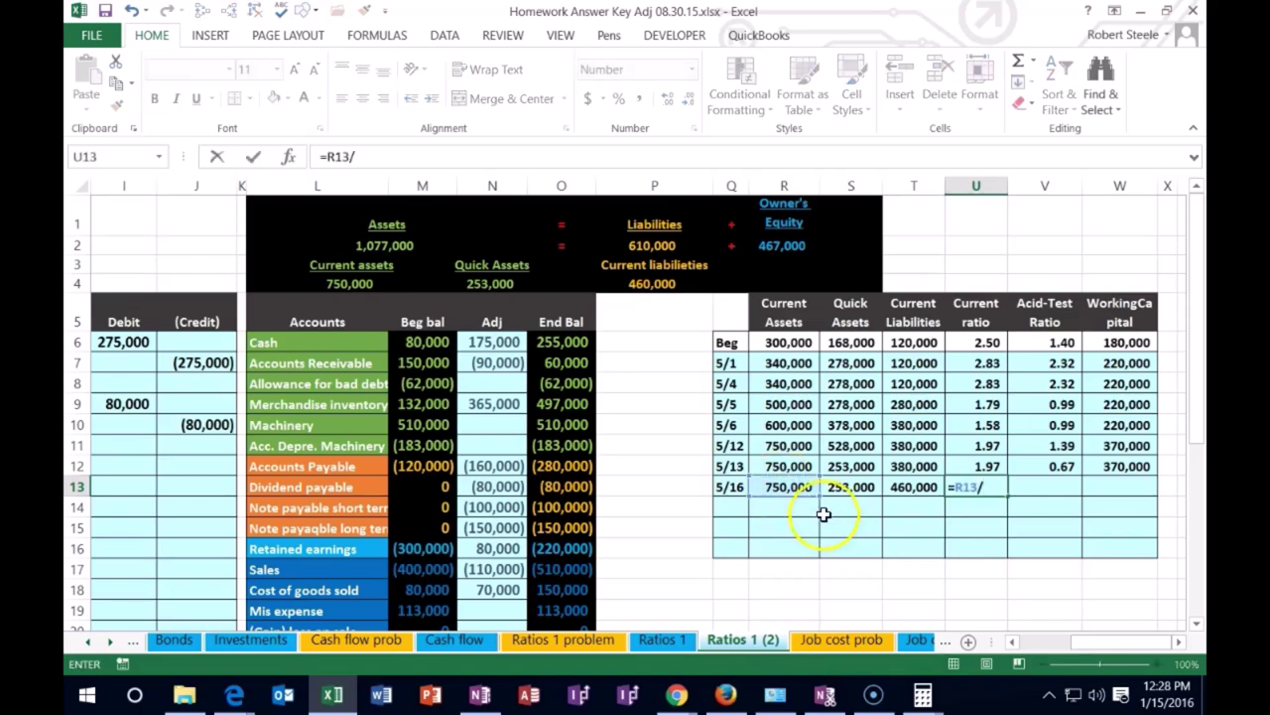
{"action": "left_click", "coordinate": [913, 486]}
{"action": "key", "text": "Return"}
{"action": "key", "text": "Up"}
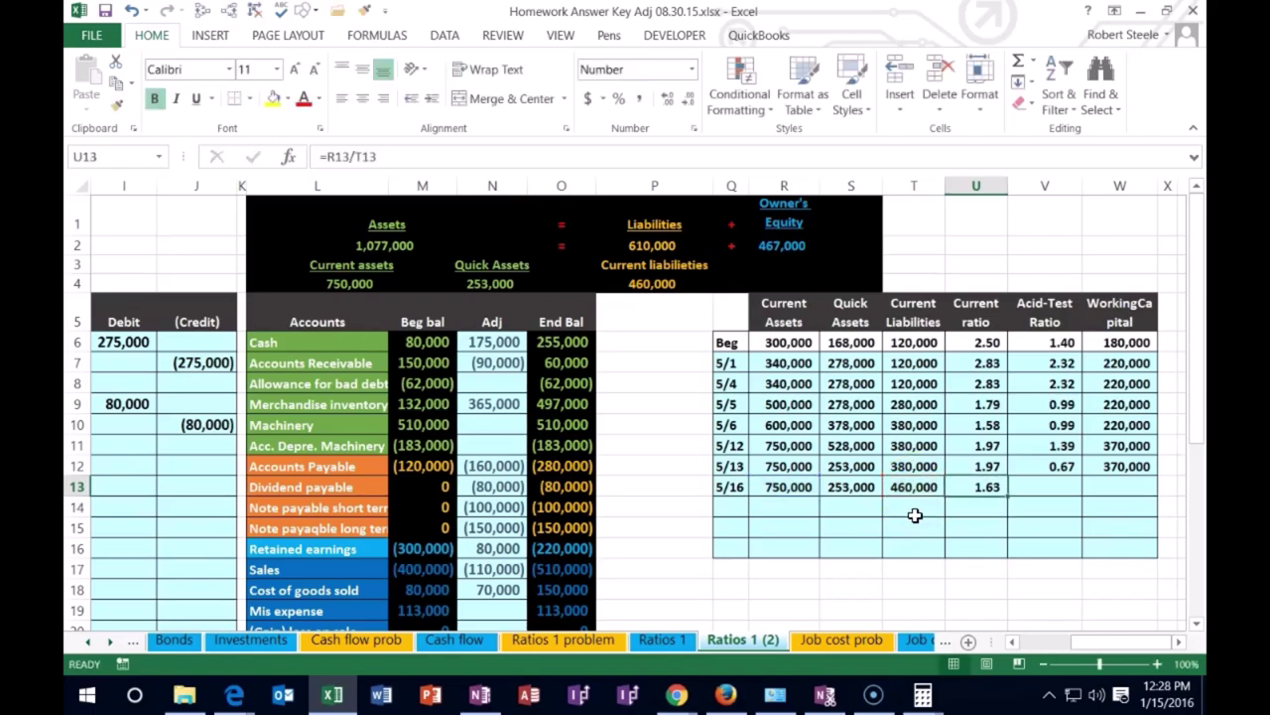
Calculate the 5/16 acid-test ratio in V13 as =S13/T13, quick assets divided by current liabilities.
{"action": "key", "text": "Right"}
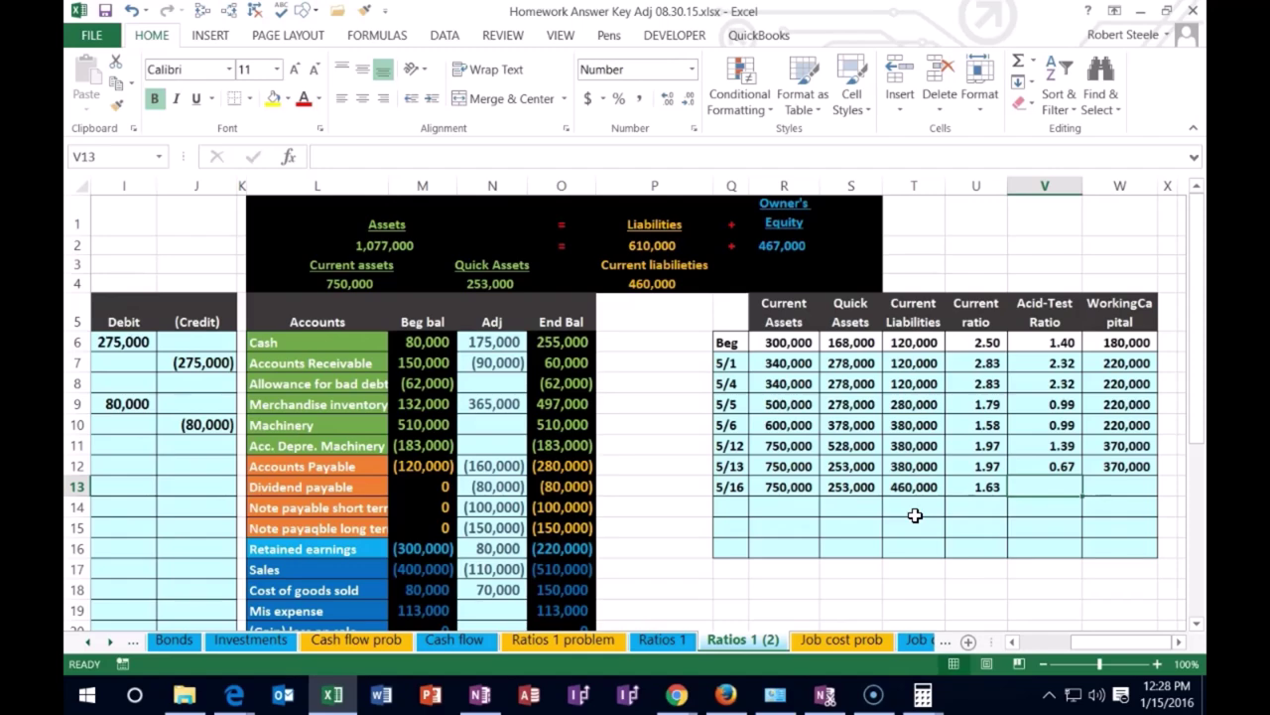
{"action": "type", "text": "="}
{"action": "key", "text": "Left"}
{"action": "key", "text": "Left"}
{"action": "key", "text": "Left"}
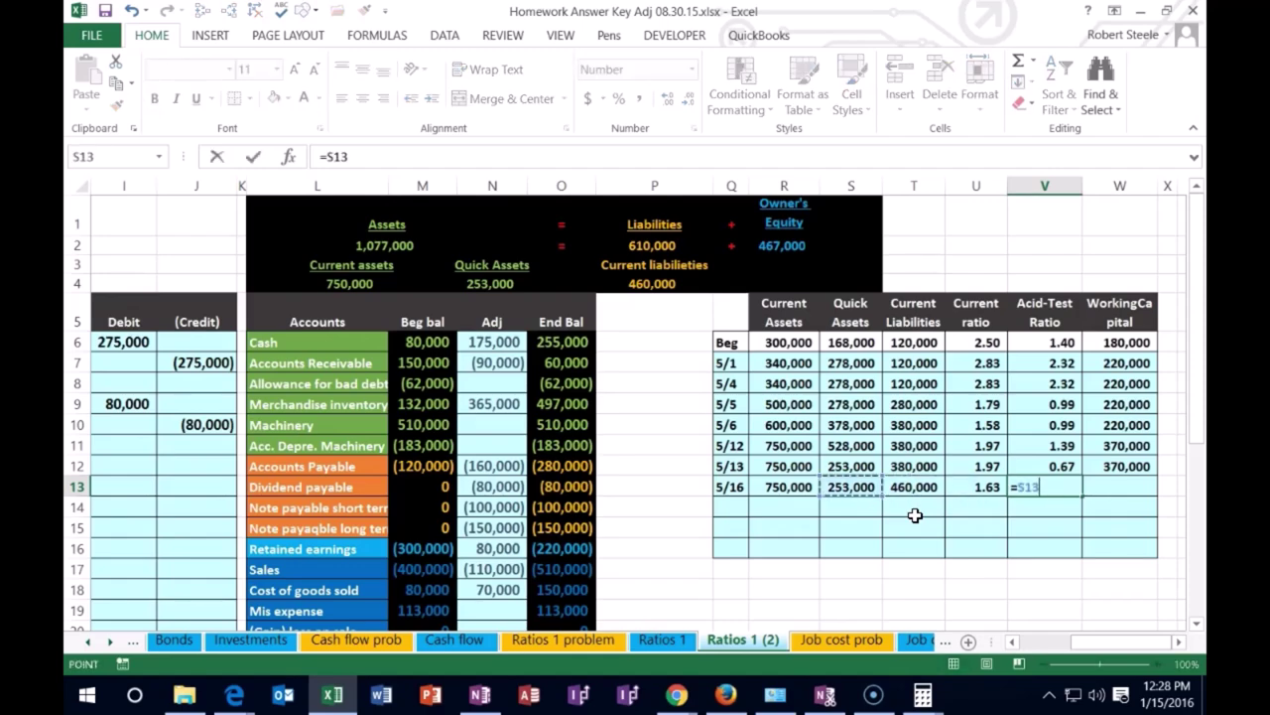
{"action": "type", "text": "/"}
{"action": "key", "text": "Left"}
{"action": "key", "text": "Left"}
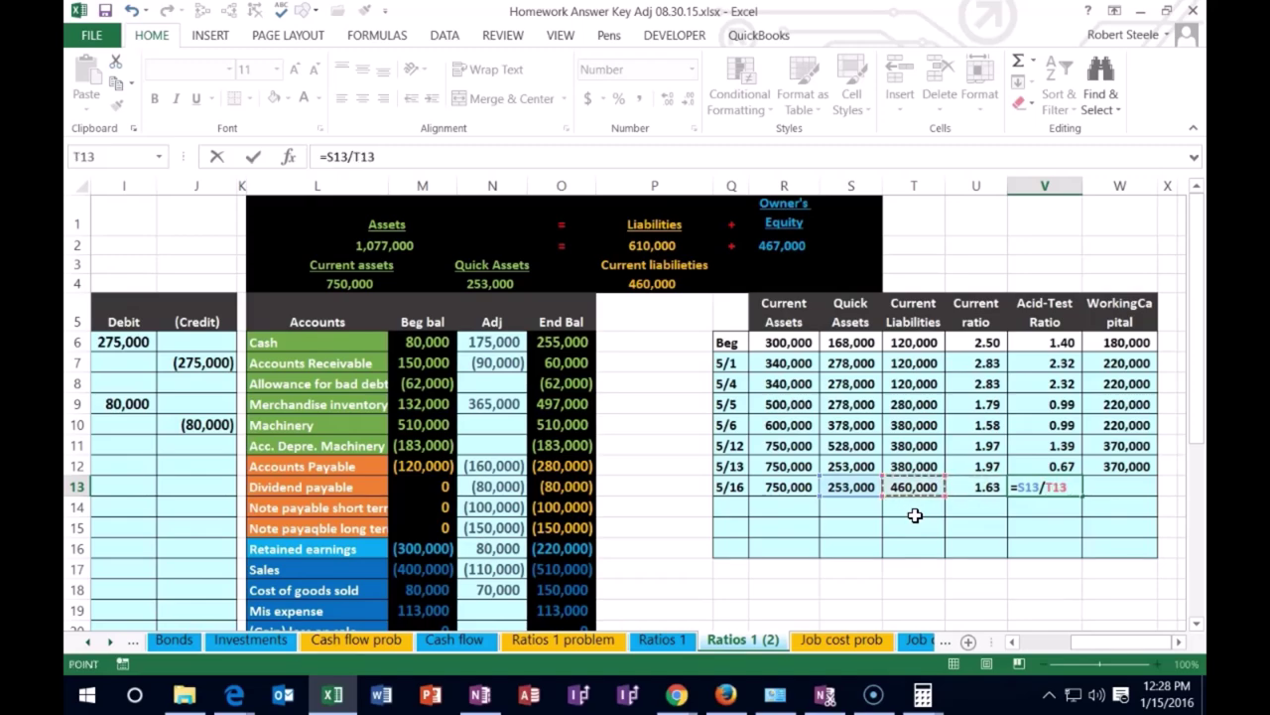
{"action": "key", "text": "Return"}
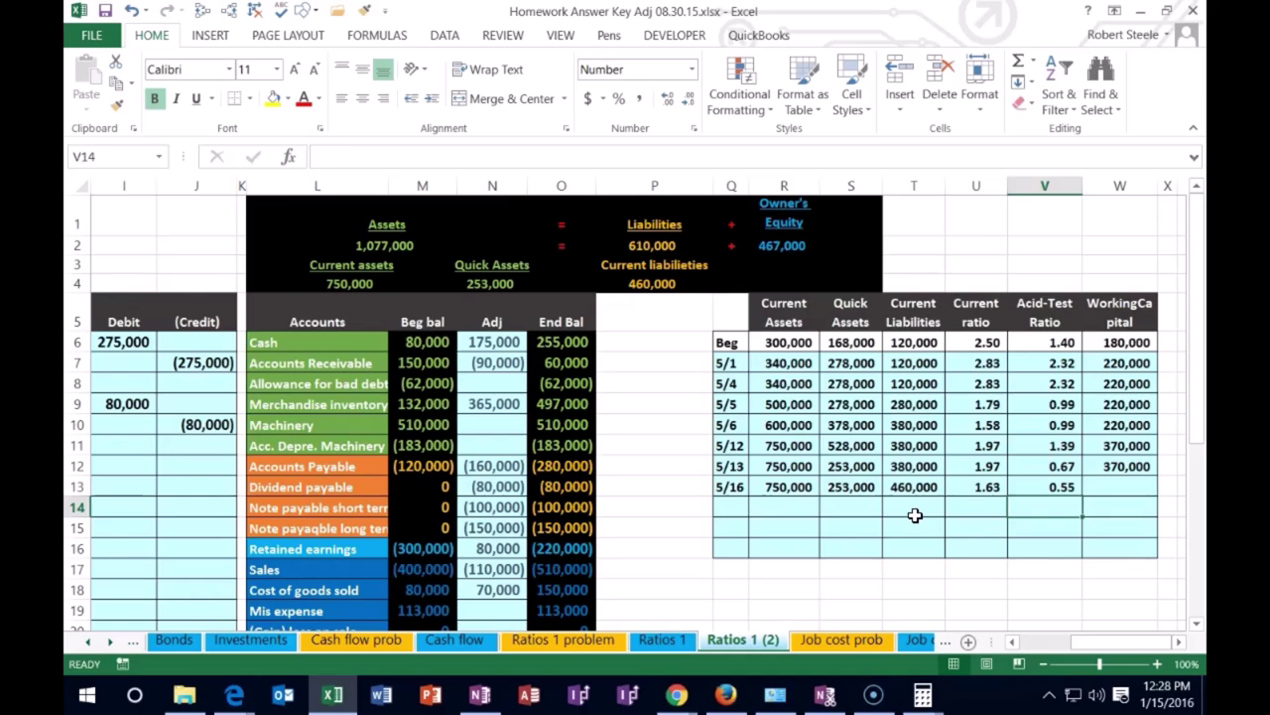
Calculate the 5/16 working capital in W13 as =R13-T13, current assets minus current liabilities.
{"action": "key", "text": "Up"}
{"action": "key", "text": "Right"}
{"action": "type", "text": "="}
{"action": "key", "text": "Left"}
{"action": "key", "text": "Left"}
{"action": "key", "text": "Left"}
{"action": "key", "text": "Left"}
{"action": "key", "text": "Left"}
{"action": "type", "text": "-"}
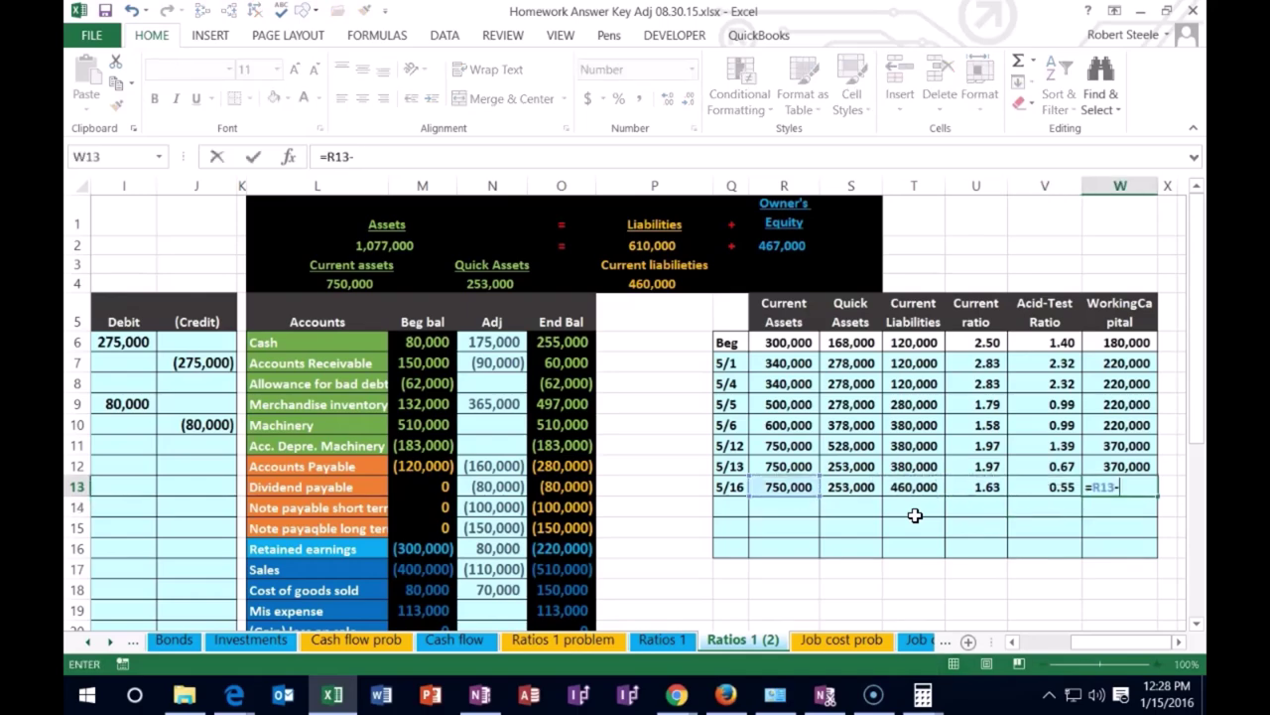
{"action": "key", "text": "Left"}
{"action": "key", "text": "Left"}
{"action": "key", "text": "Left"}
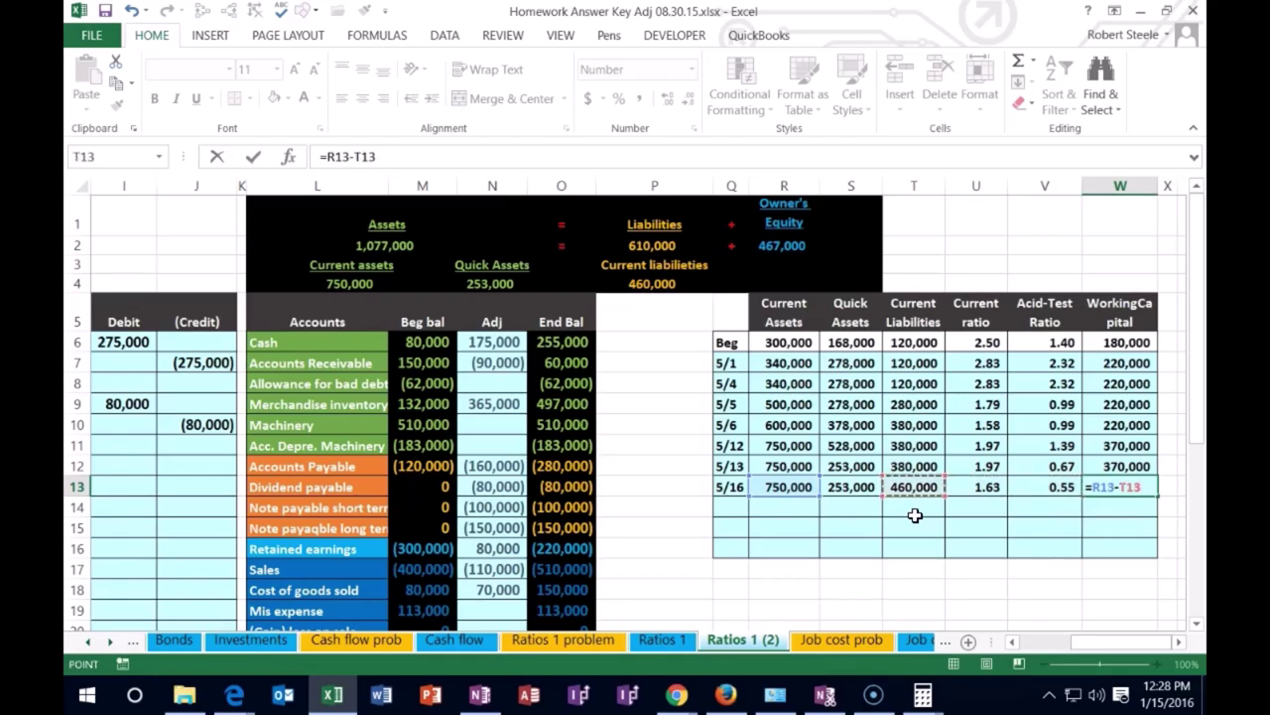
{"action": "key", "text": "Return"}
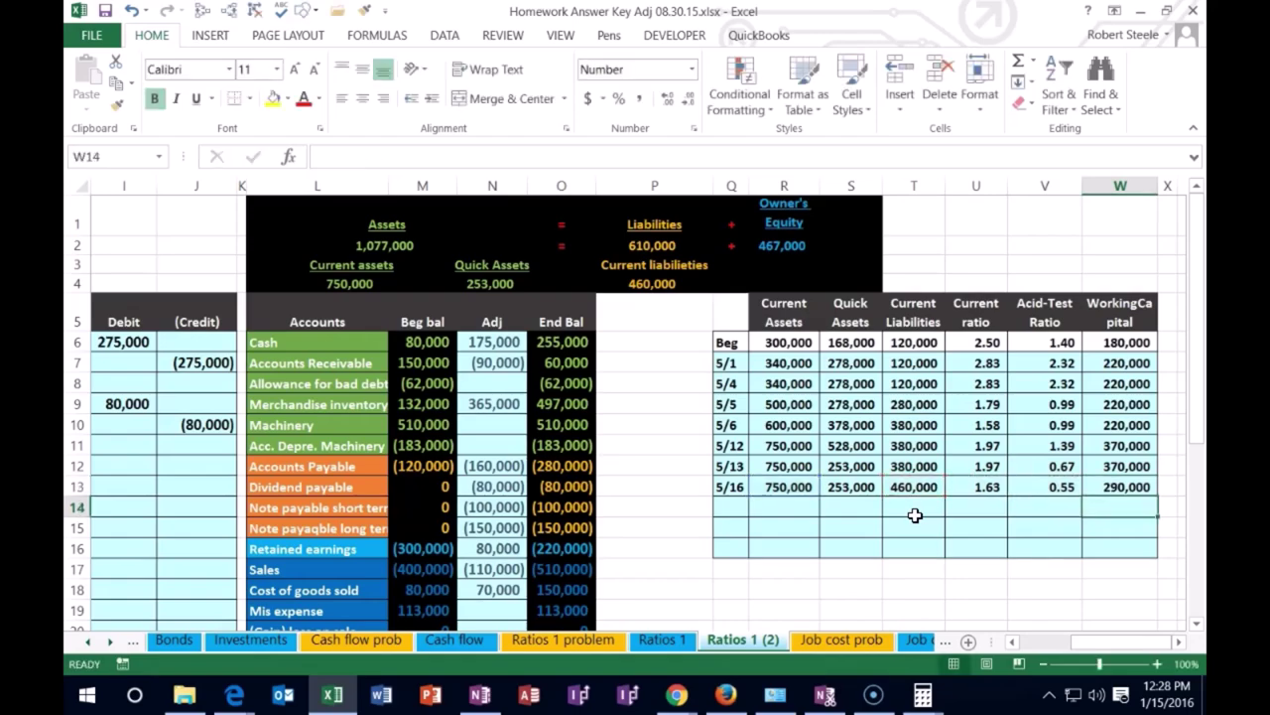
Check the next transaction in the problem list and enter its date, 5/19, in G12 of the journal.
{"action": "key", "text": "Left"}
{"action": "key", "text": "Left"}
{"action": "key", "text": "Left"}
{"action": "key", "text": "Left"}
{"action": "key", "text": "Left"}
{"action": "key", "text": "Left"}
{"action": "key", "text": "Left"}
{"action": "key", "text": "Left"}
{"action": "key", "text": "Left"}
{"action": "key", "text": "Left"}
{"action": "key", "text": "Left"}
{"action": "key", "text": "Left"}
{"action": "key", "text": "Left"}
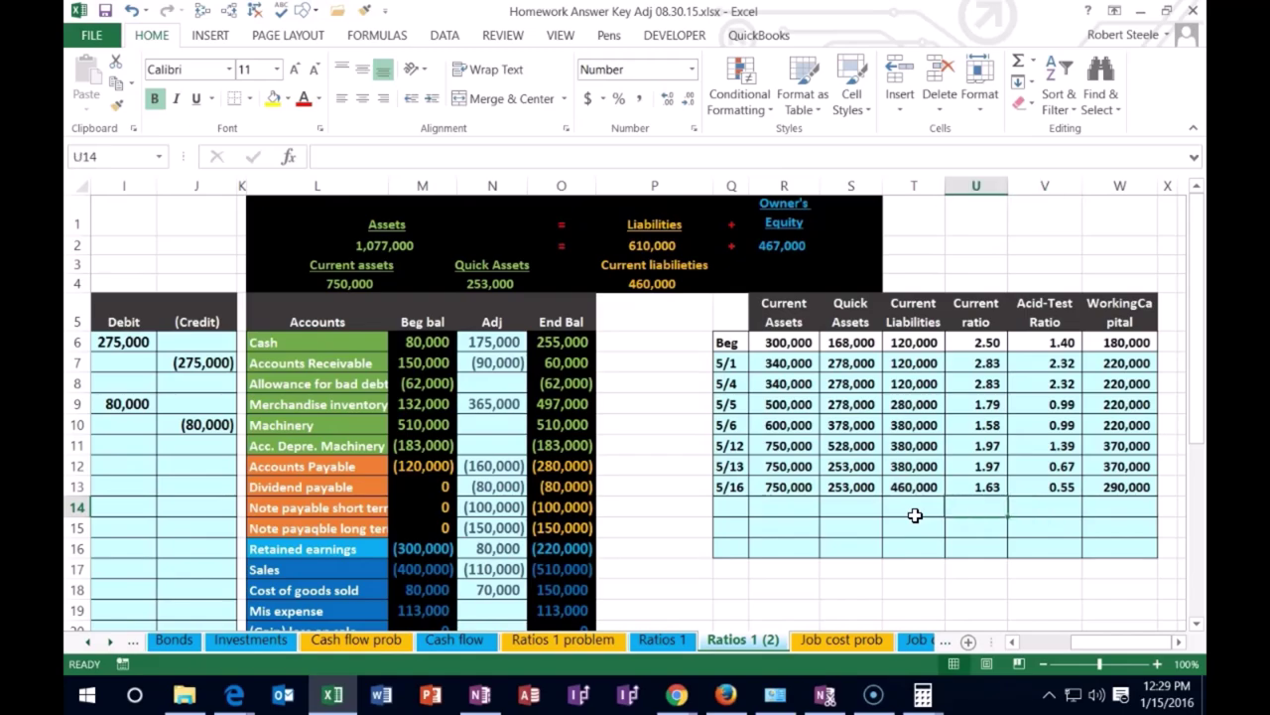
{"action": "key", "text": "Left"}
{"action": "key", "text": "Left"}
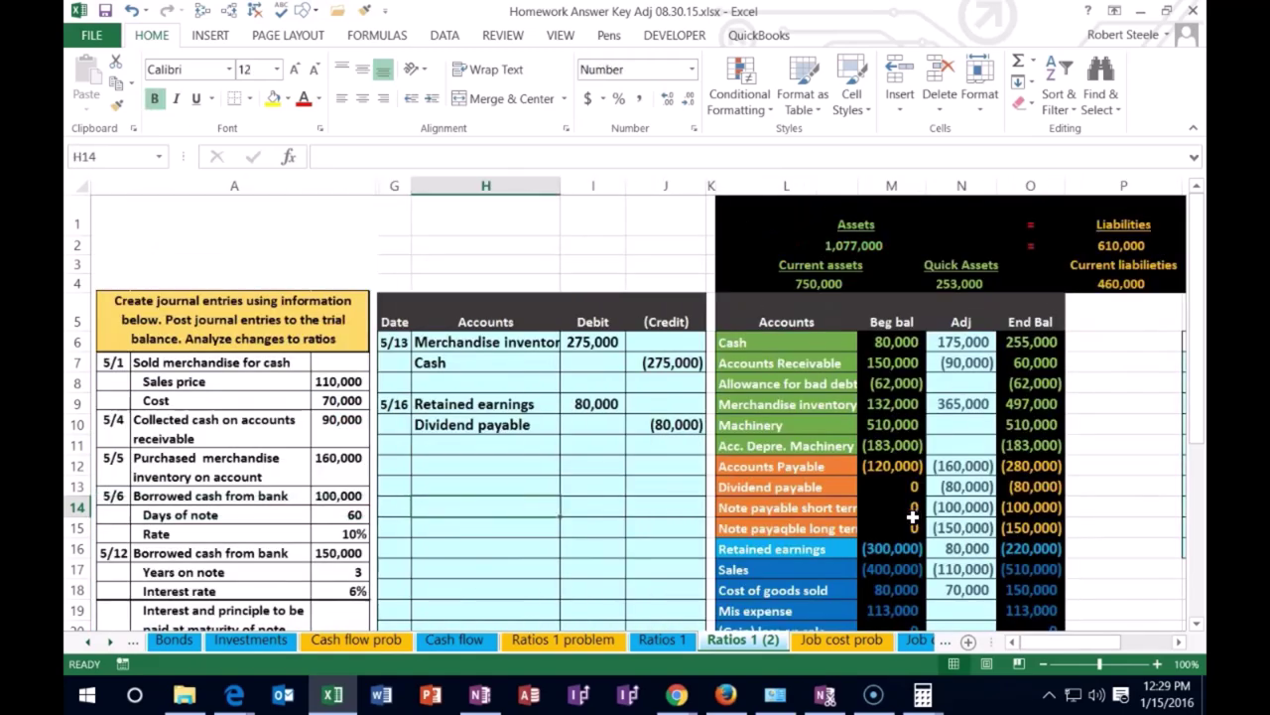
{"action": "scroll", "coordinate": [602, 482], "scroll_direction": "down", "scroll_amount": 3}
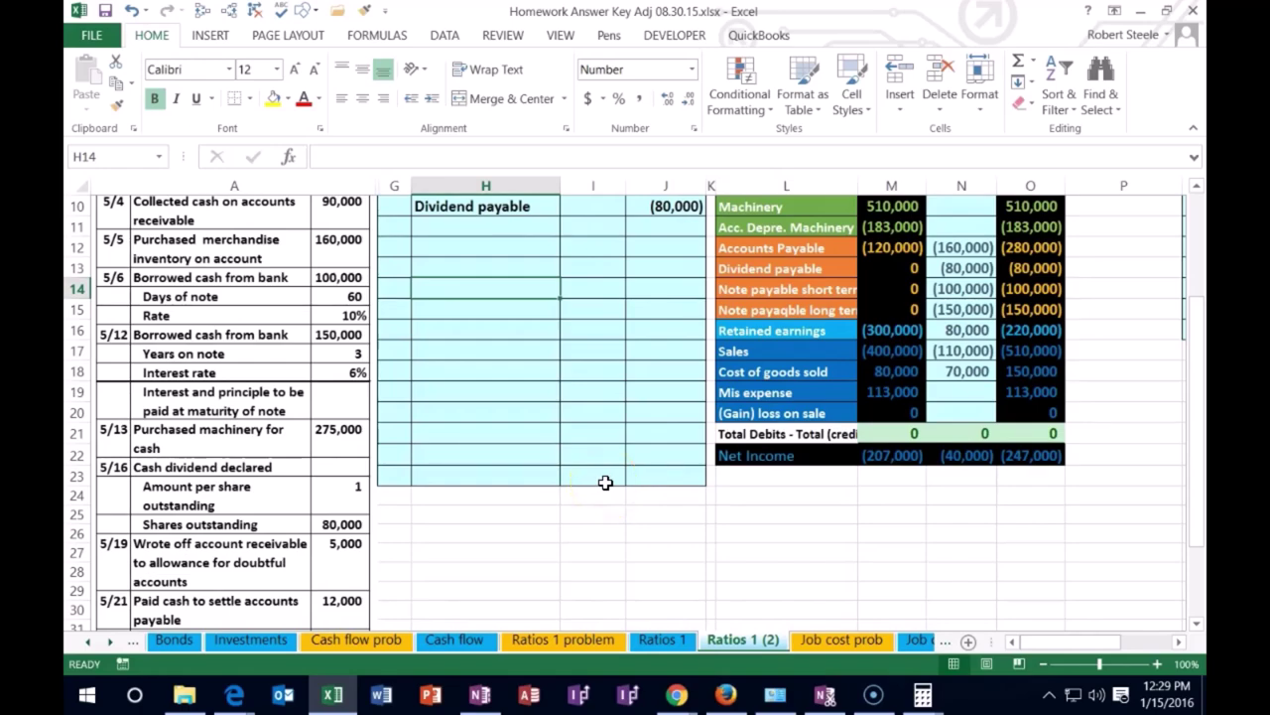
{"action": "scroll", "coordinate": [602, 486], "scroll_direction": "up", "scroll_amount": 3}
{"action": "left_click", "coordinate": [401, 463]}
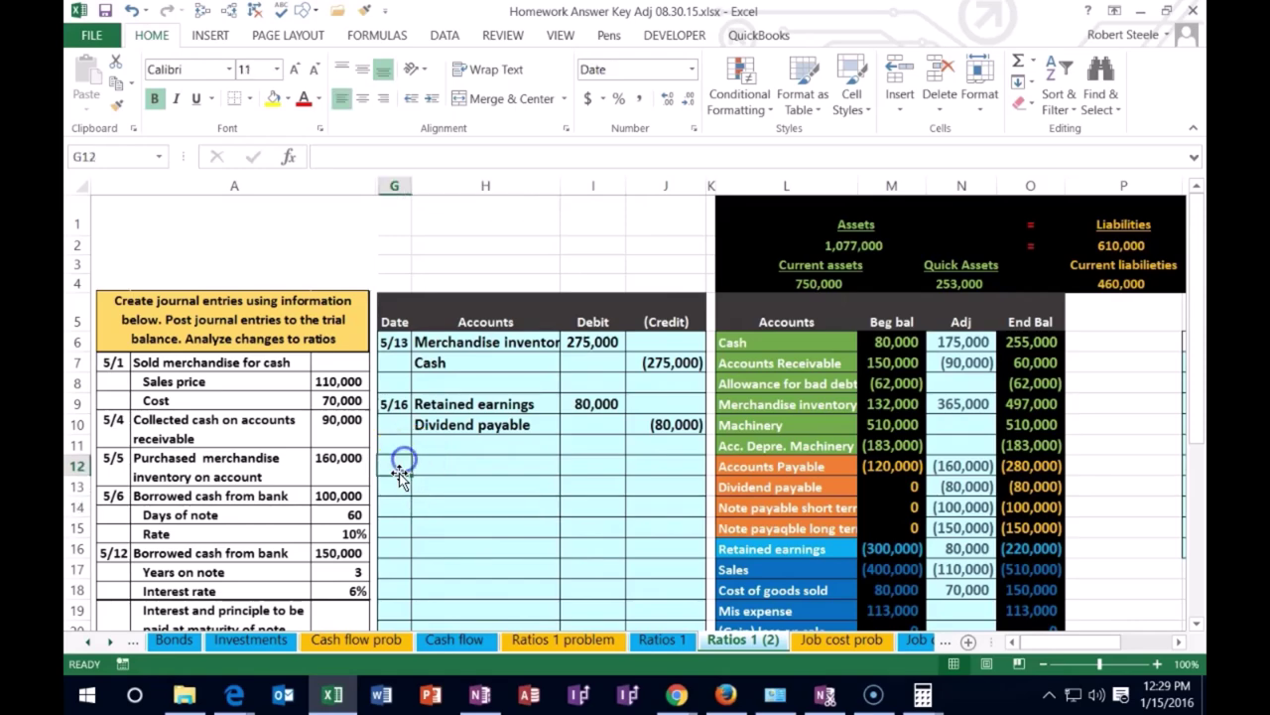
{"action": "type", "text": "5/18"}
{"action": "key", "text": "Return"}
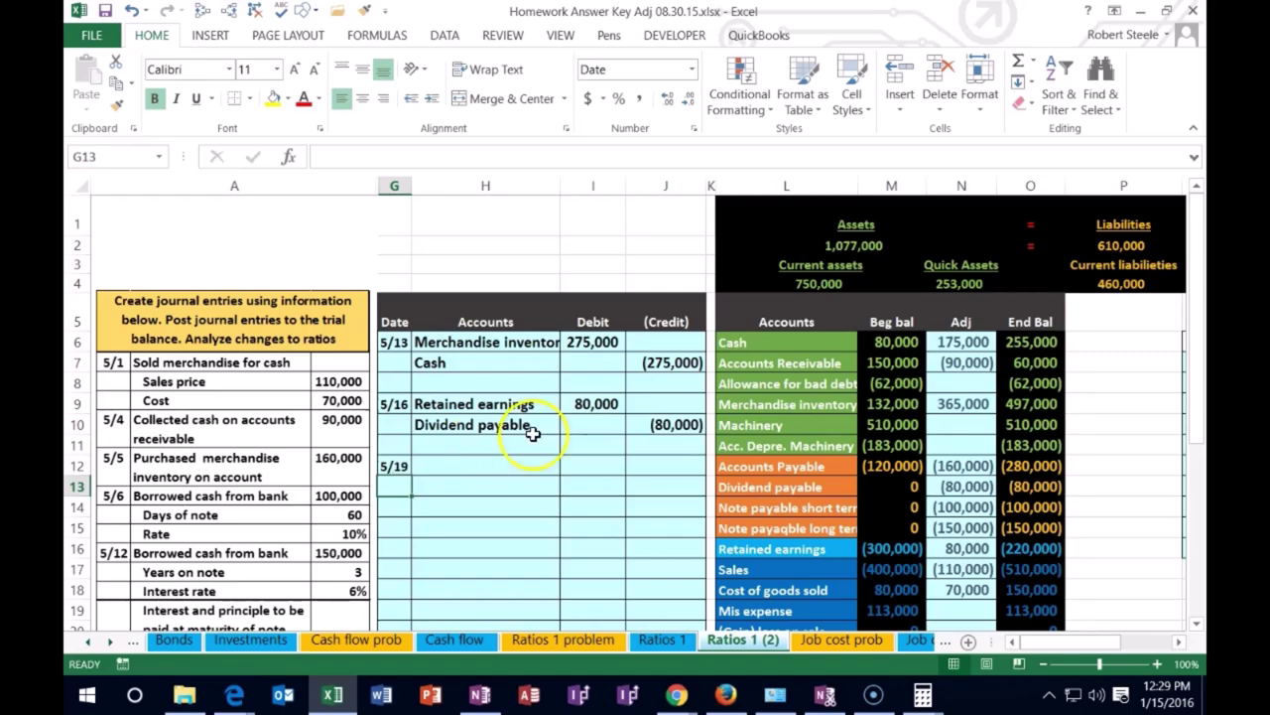
Copy the Accounts Receivable name from L7 of the trial balance into H13 as the 5/19 credit account.
{"action": "left_click", "coordinate": [1030, 363]}
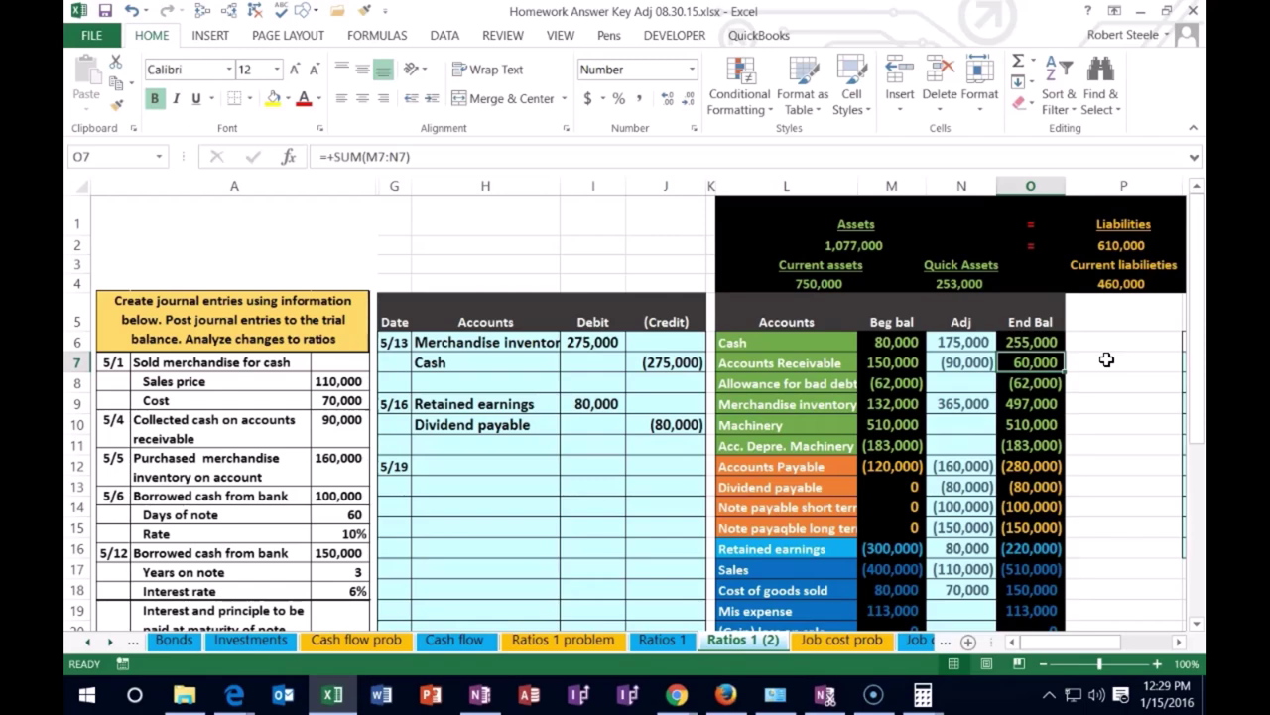
{"action": "left_click", "coordinate": [760, 364]}
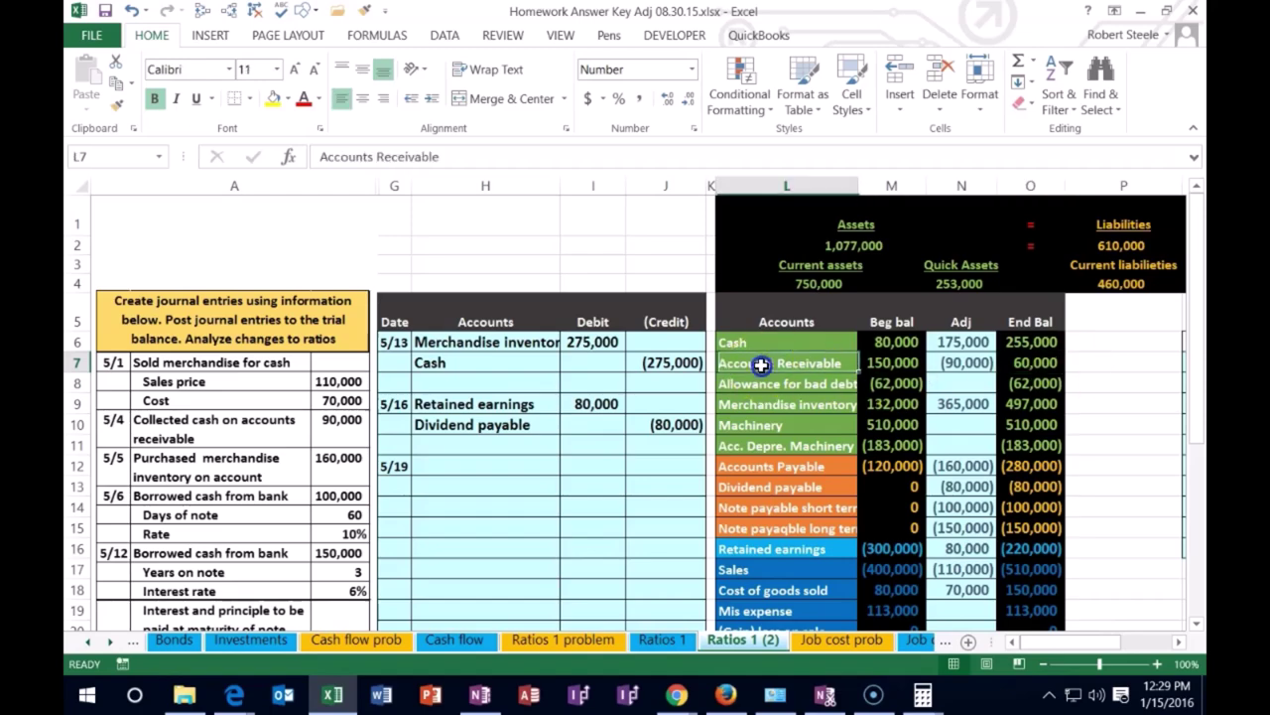
{"action": "right_click", "coordinate": [762, 366]}
{"action": "left_click", "coordinate": [786, 314]}
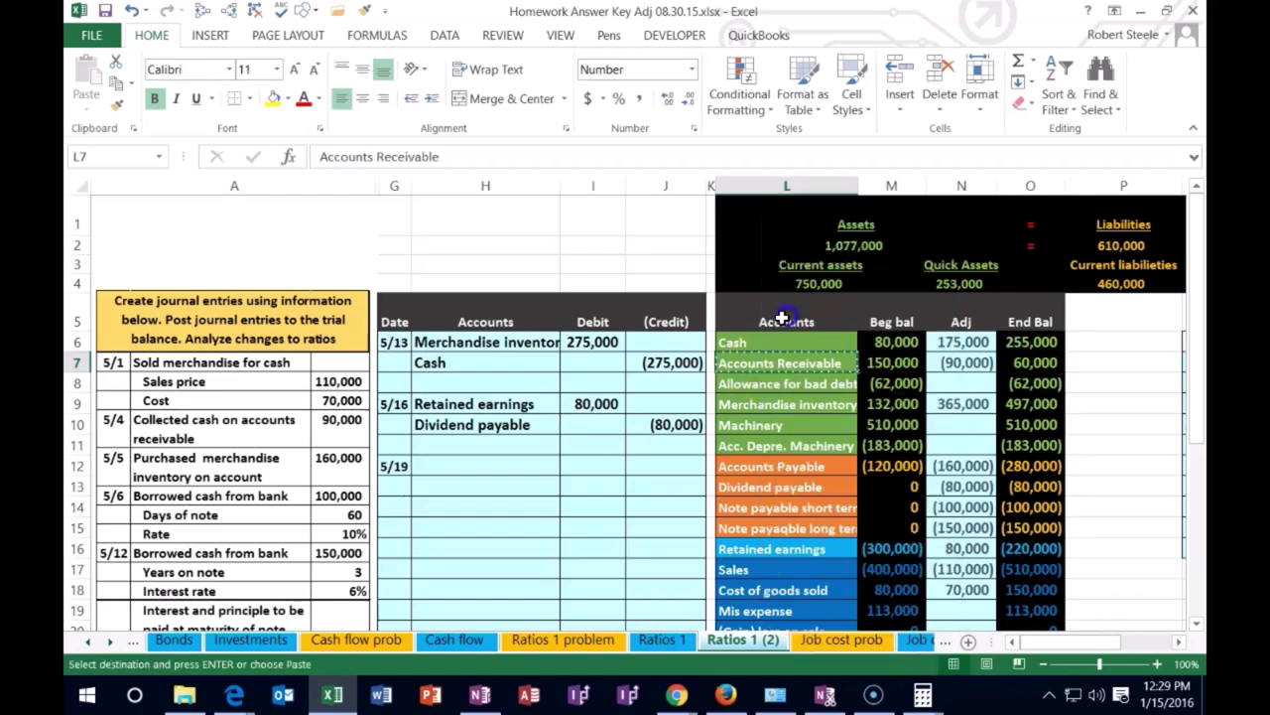
{"action": "left_click", "coordinate": [429, 483]}
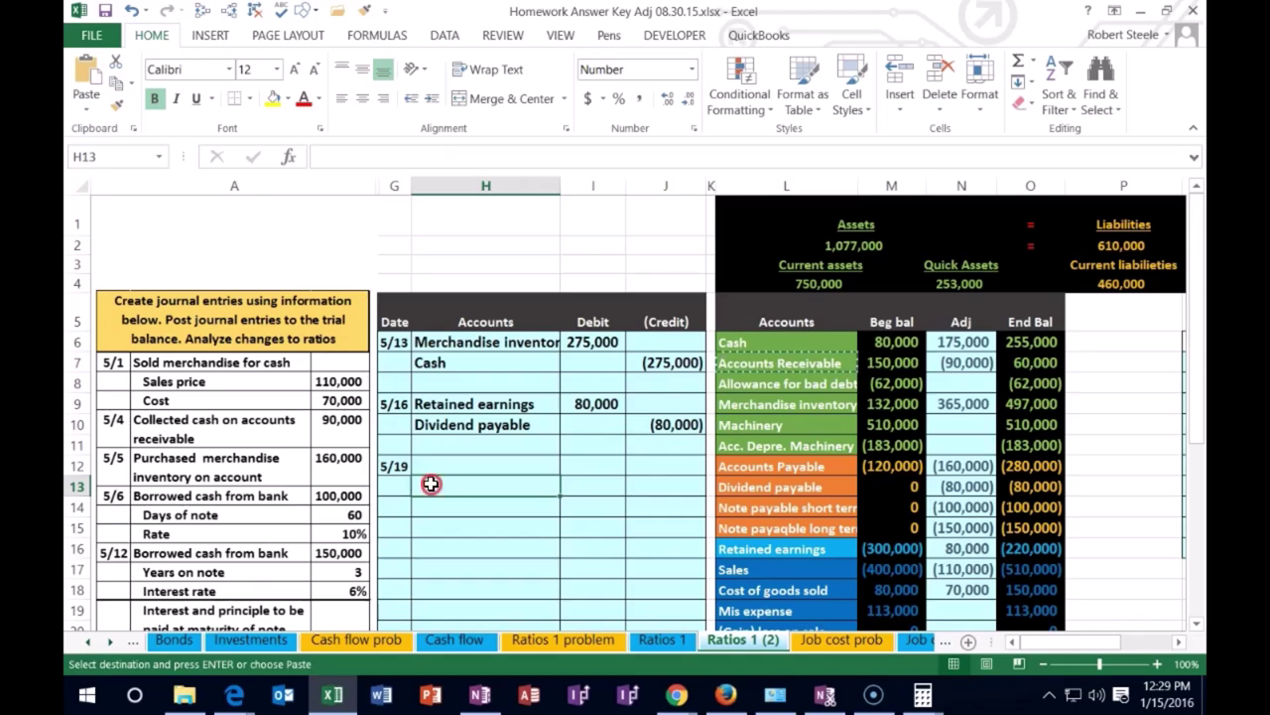
{"action": "right_click", "coordinate": [429, 483]}
{"action": "left_click", "coordinate": [499, 179]}
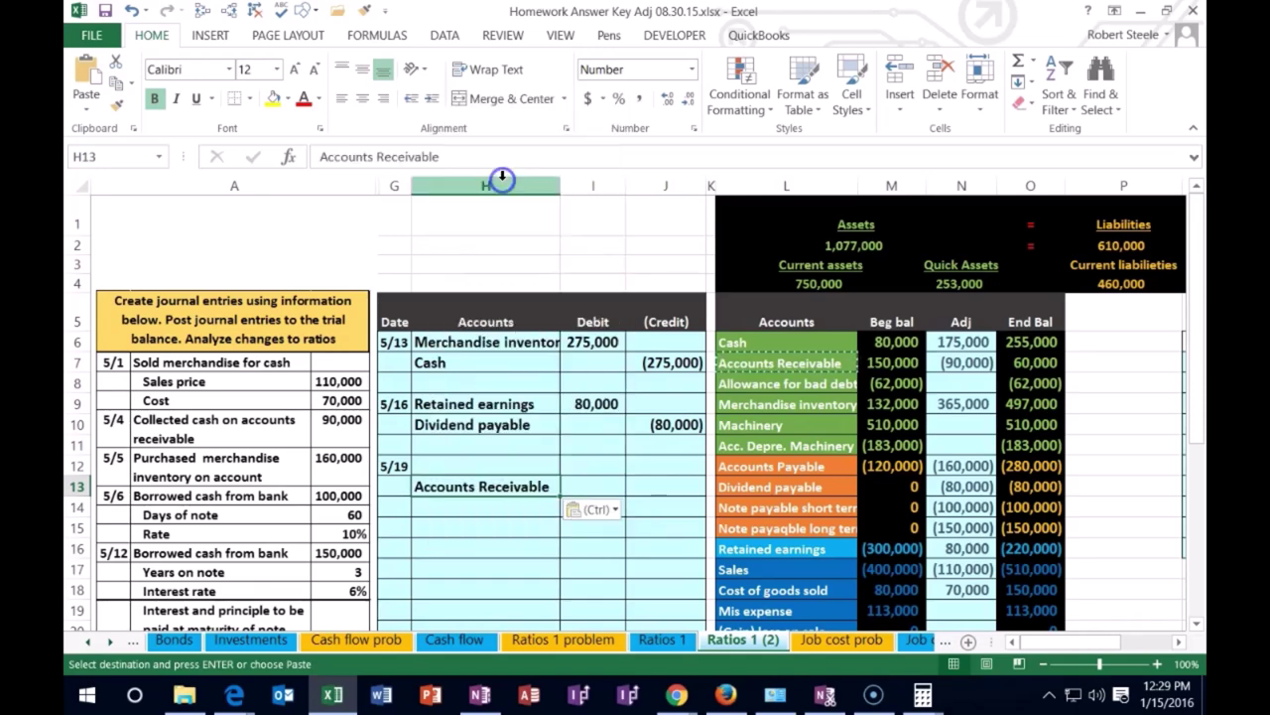
Enter the 5/19 accounts receivable credit of -5000 in J13.
{"action": "left_click", "coordinate": [657, 485]}
{"action": "type", "text": "-5000"}
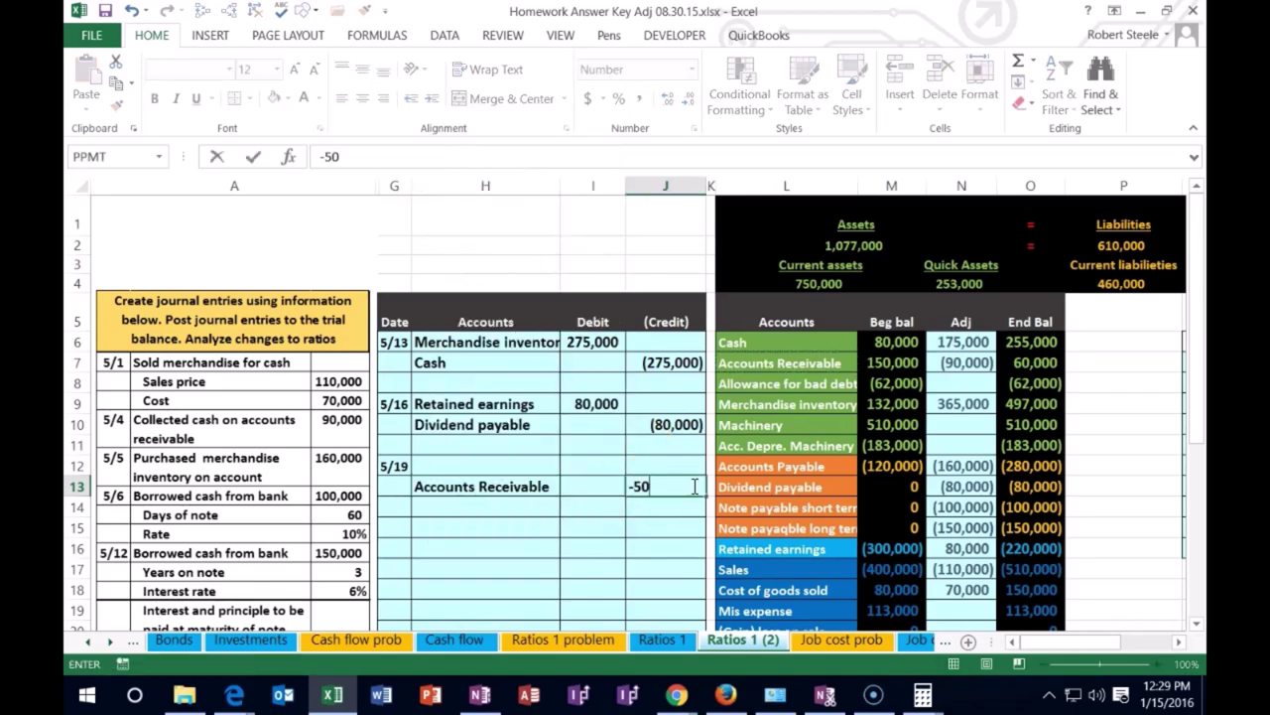
{"action": "key", "text": "Return"}
Set the 5/19 debit amount in I12 to =-J13, the opposite of the accounts receivable credit.
{"action": "key", "text": "Left"}
{"action": "key", "text": "Up"}
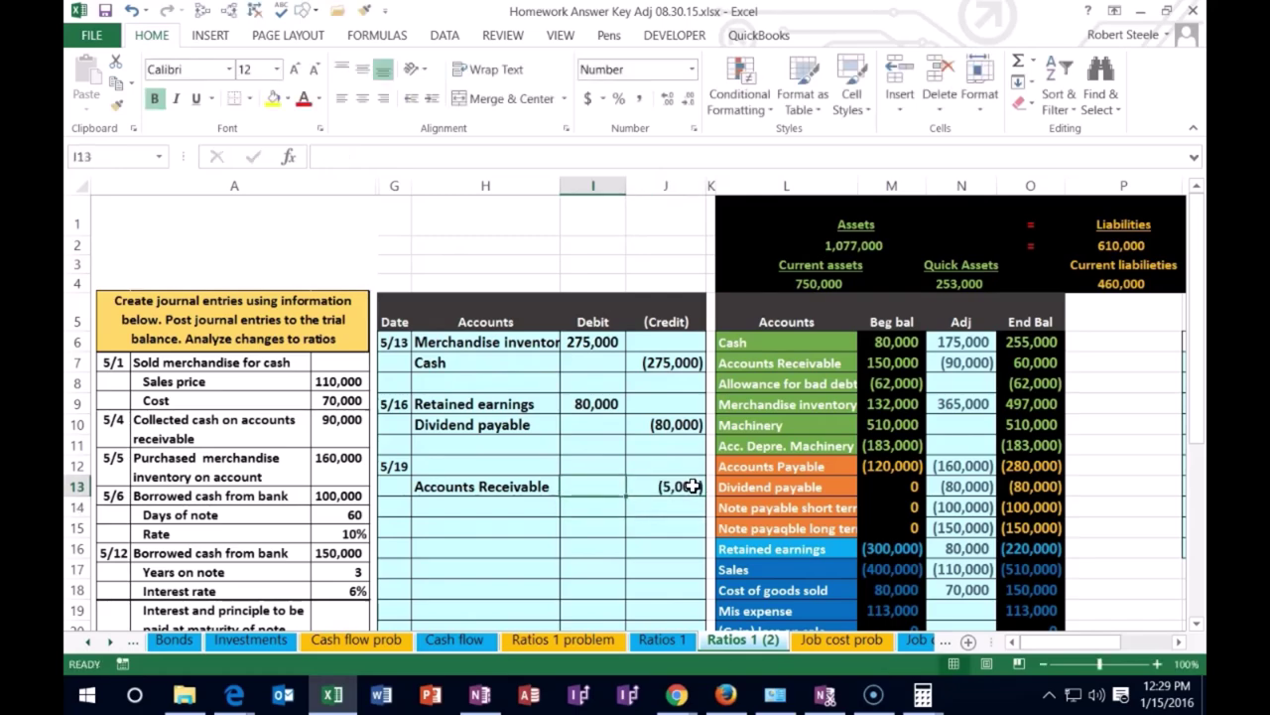
{"action": "key", "text": "Up"}
{"action": "type", "text": "-"}
{"action": "left_click", "coordinate": [692, 485]}
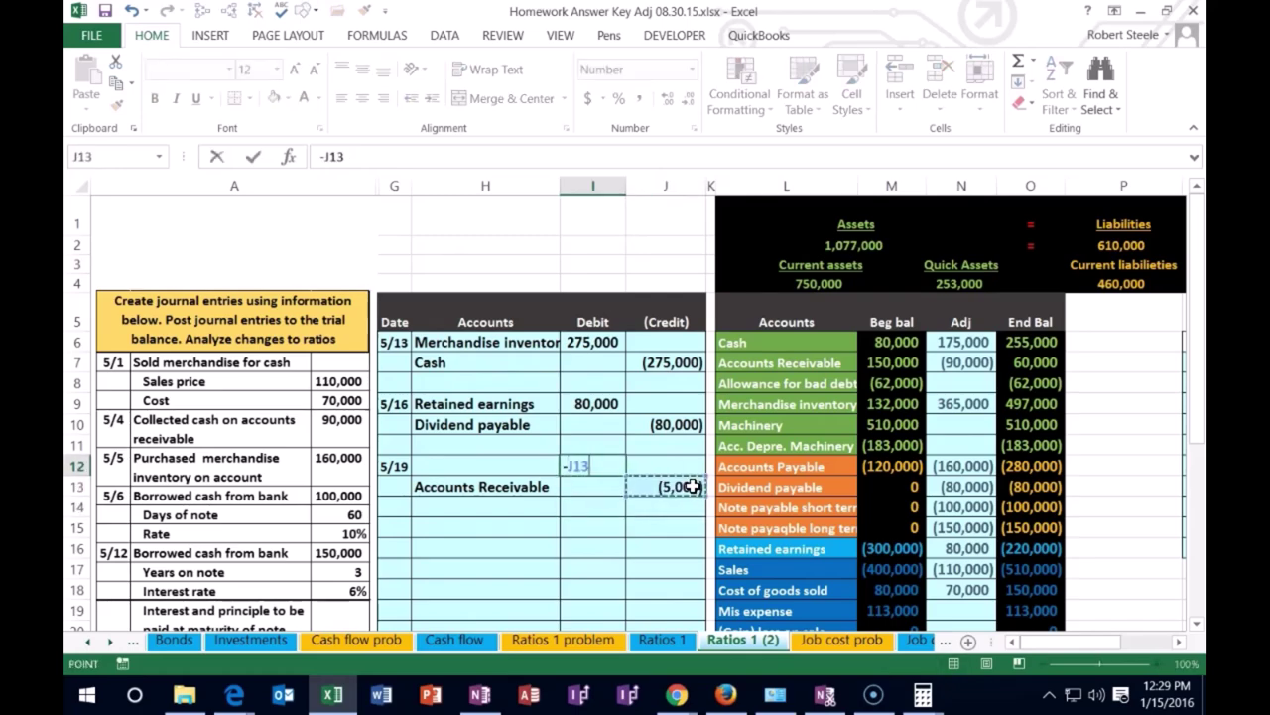
{"action": "key", "text": "Return"}
{"action": "key", "text": "Up"}
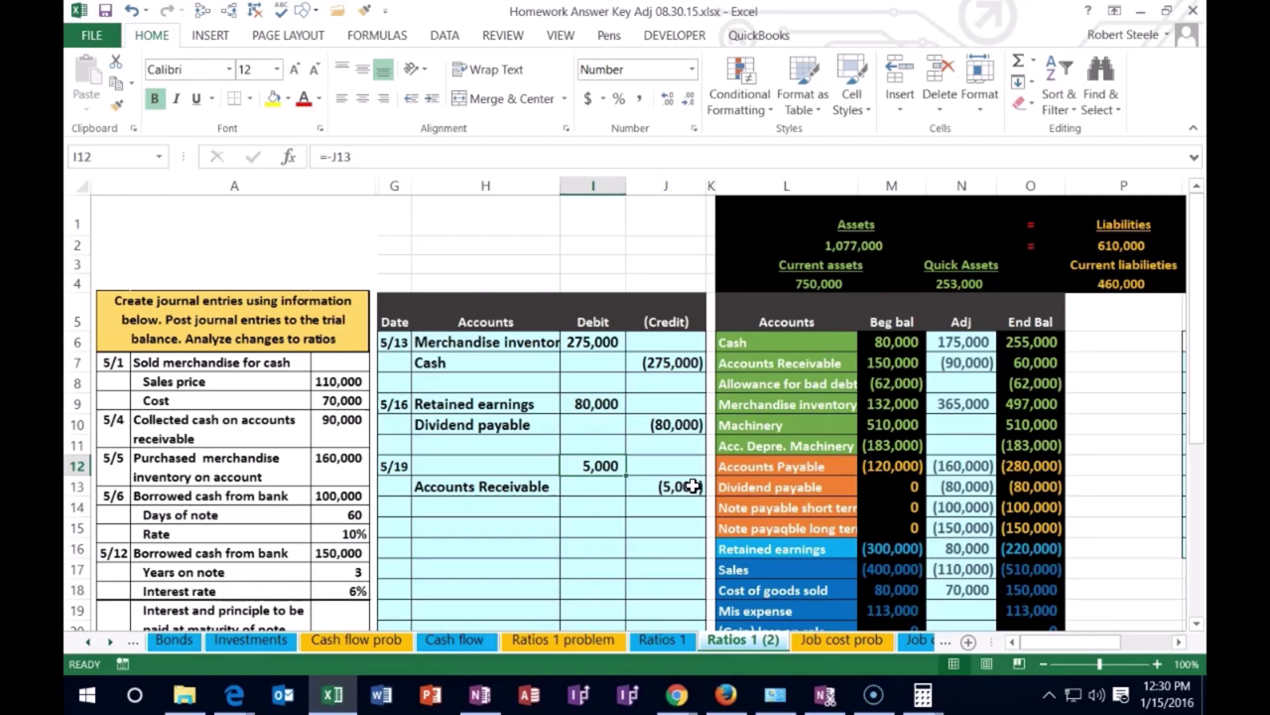
Check the receivable and allowance balances, then copy the Allowance for bad debt name from L8 as a value into H12 as the 5/19 debit account.
{"action": "left_click", "coordinate": [804, 383]}
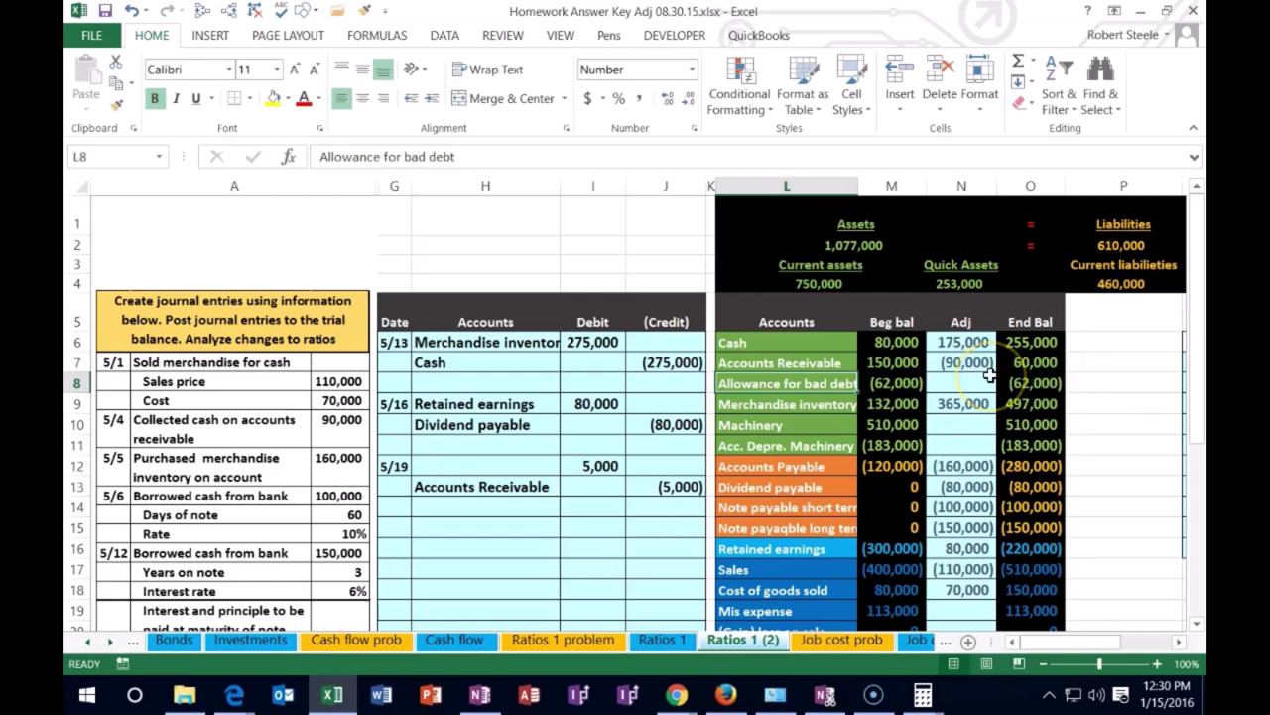
{"action": "left_click", "coordinate": [1038, 363]}
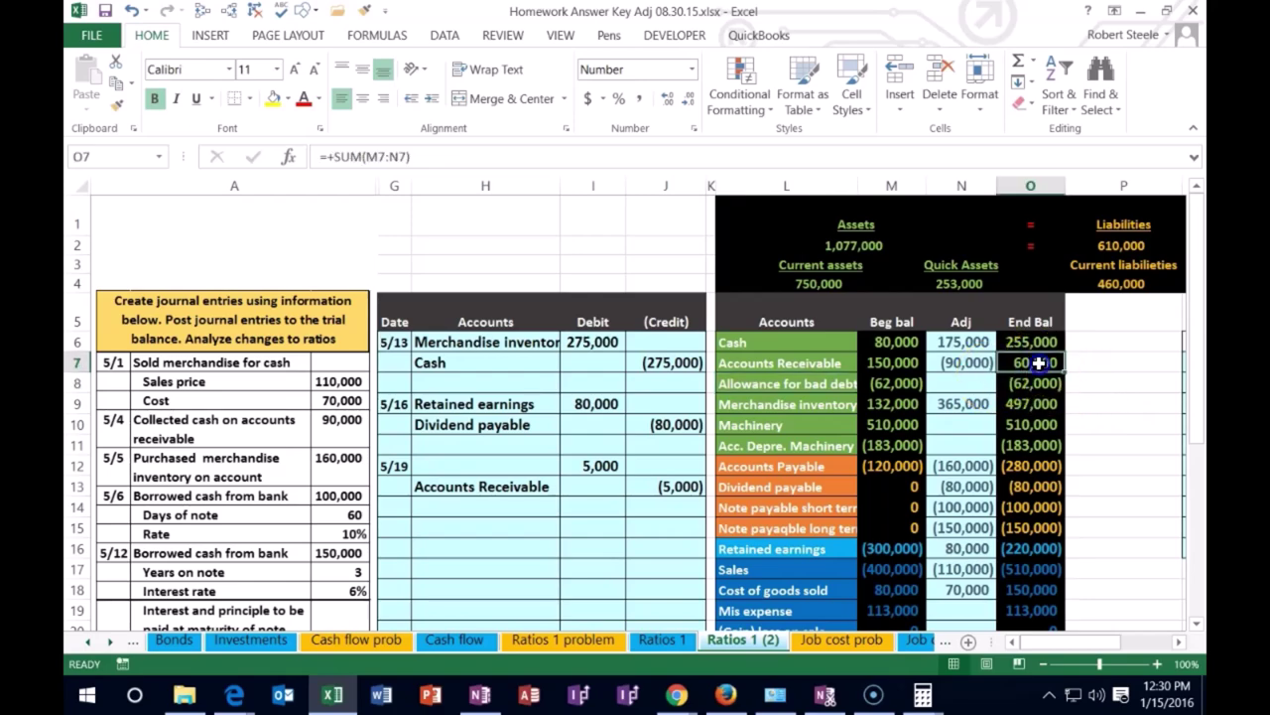
{"action": "left_click_drag", "start_coordinate": [1038, 363], "coordinate": [1039, 382]}
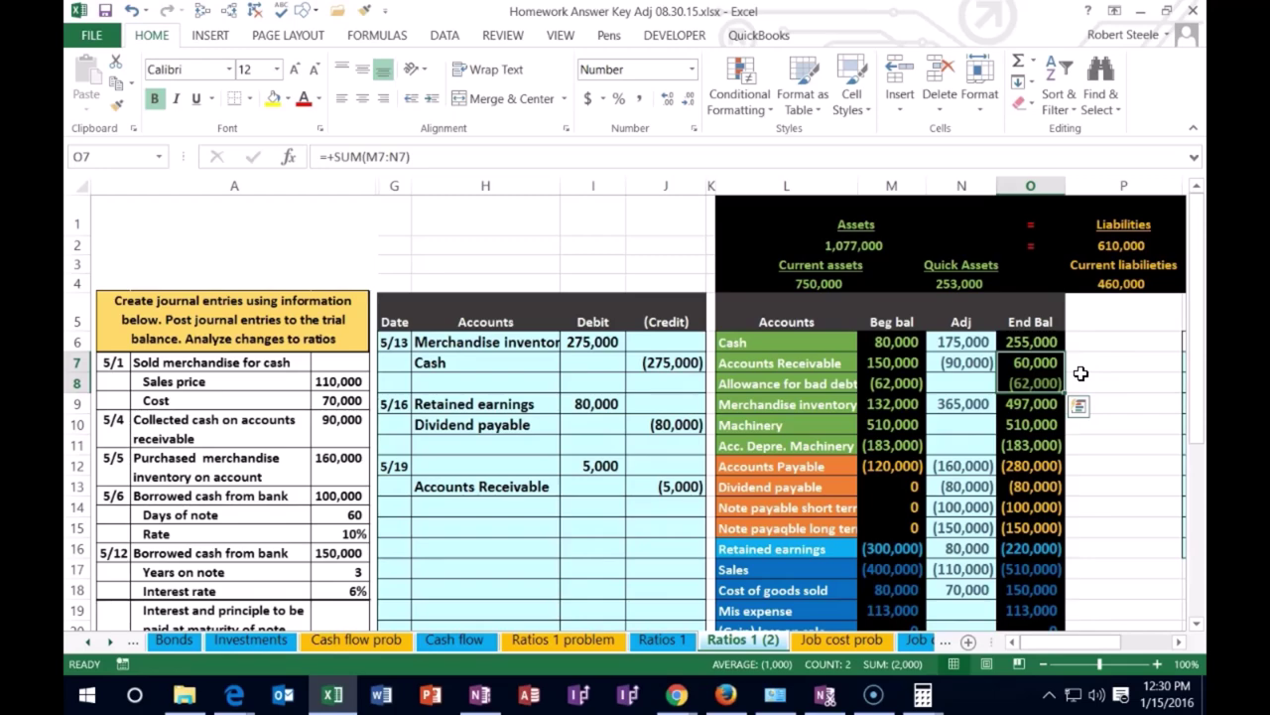
{"action": "left_click", "coordinate": [1047, 364]}
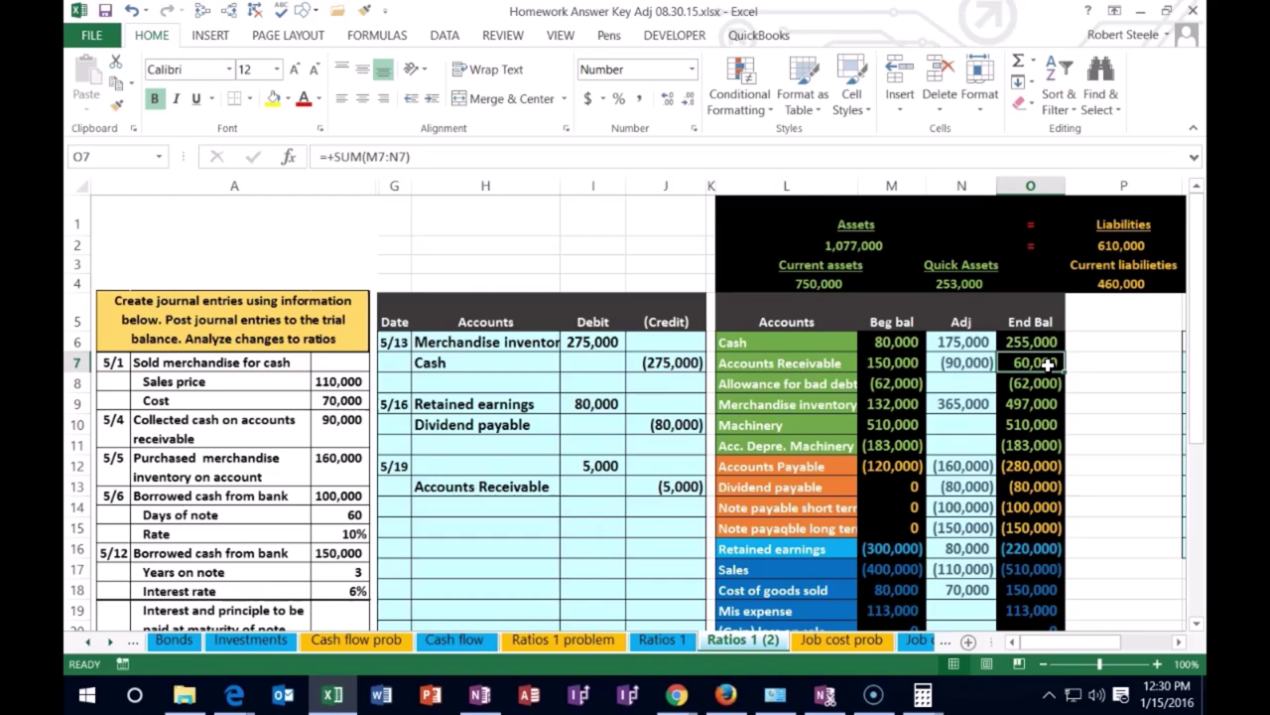
{"action": "left_click", "coordinate": [1042, 383]}
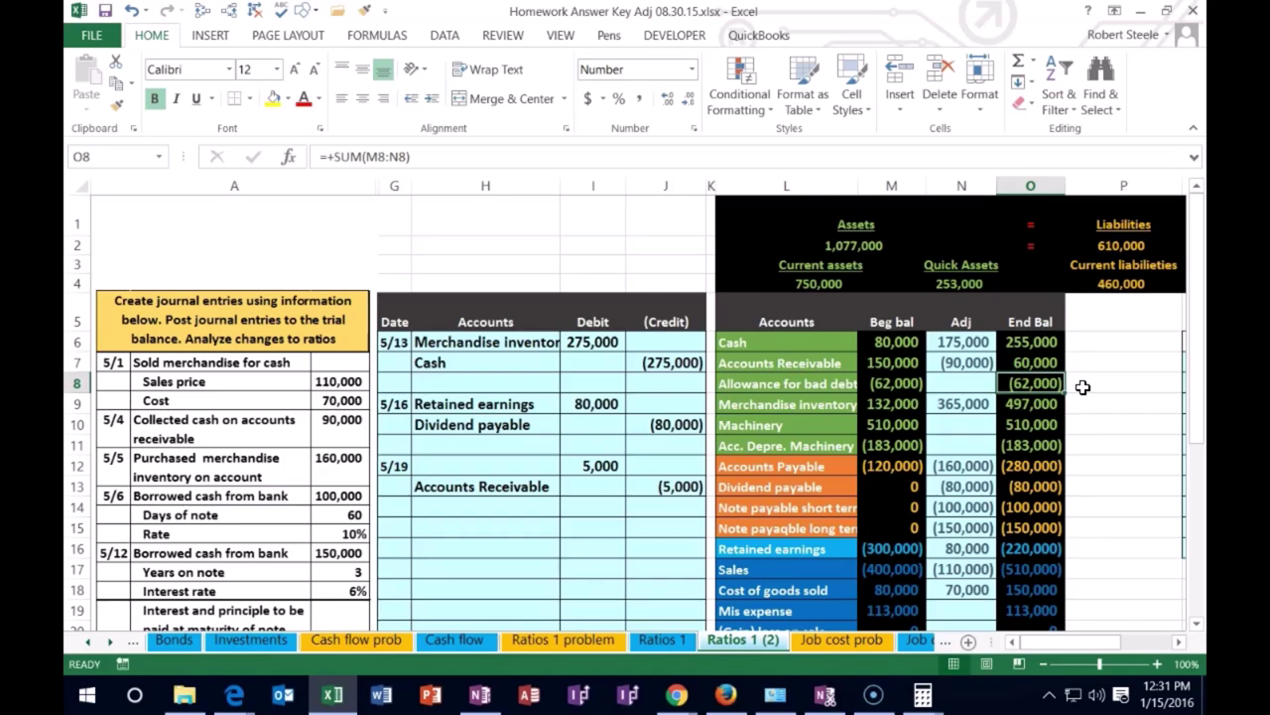
{"action": "left_click", "coordinate": [799, 385]}
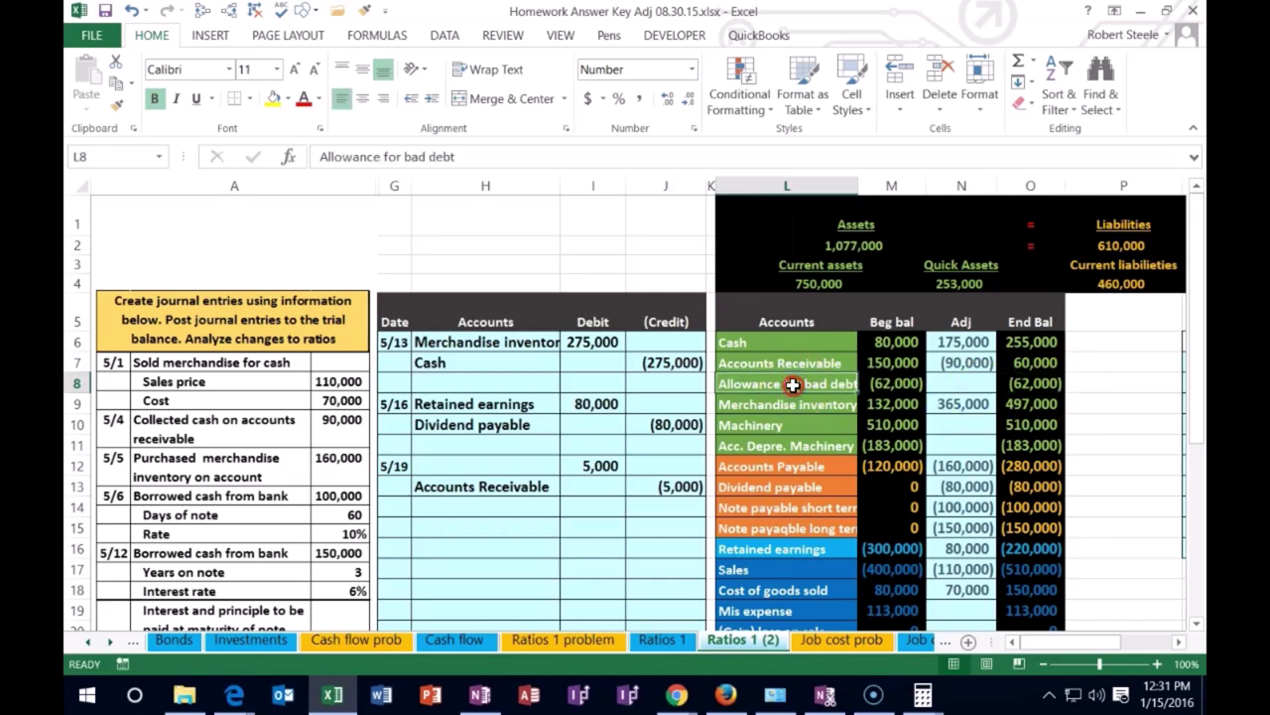
{"action": "right_click", "coordinate": [799, 385]}
{"action": "left_click", "coordinate": [828, 316]}
{"action": "left_click", "coordinate": [502, 464]}
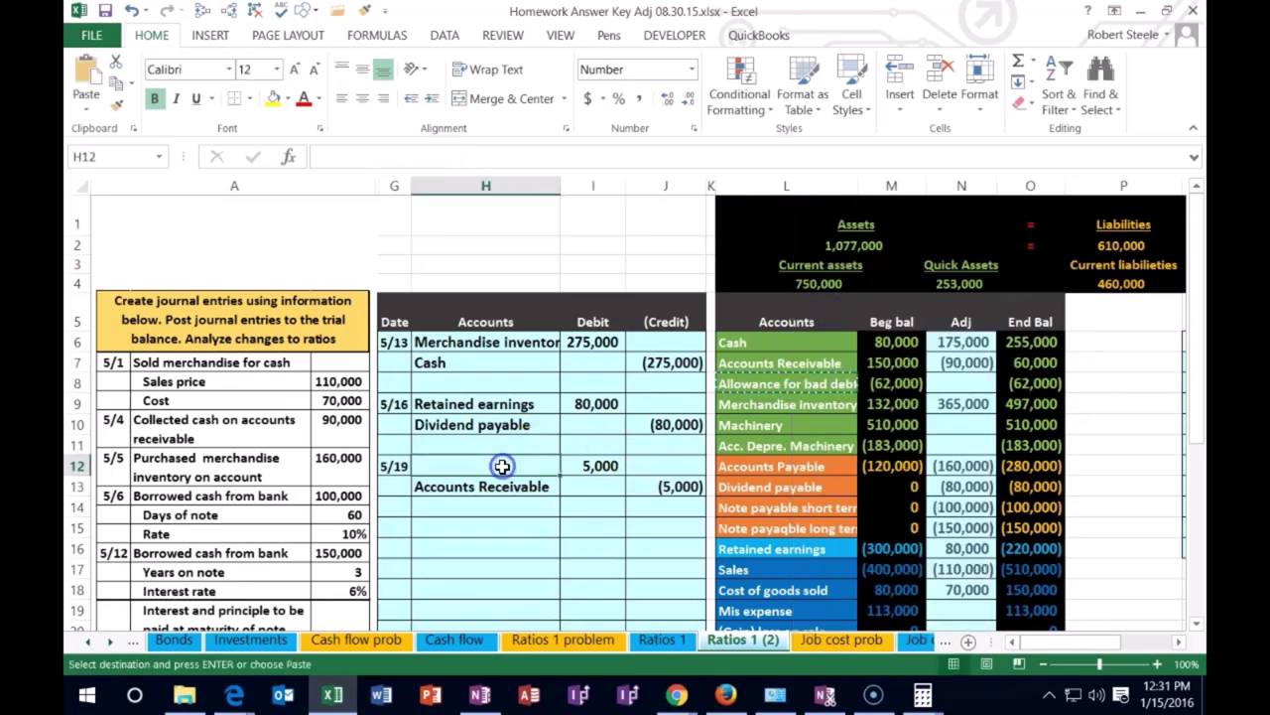
{"action": "right_click", "coordinate": [502, 468]}
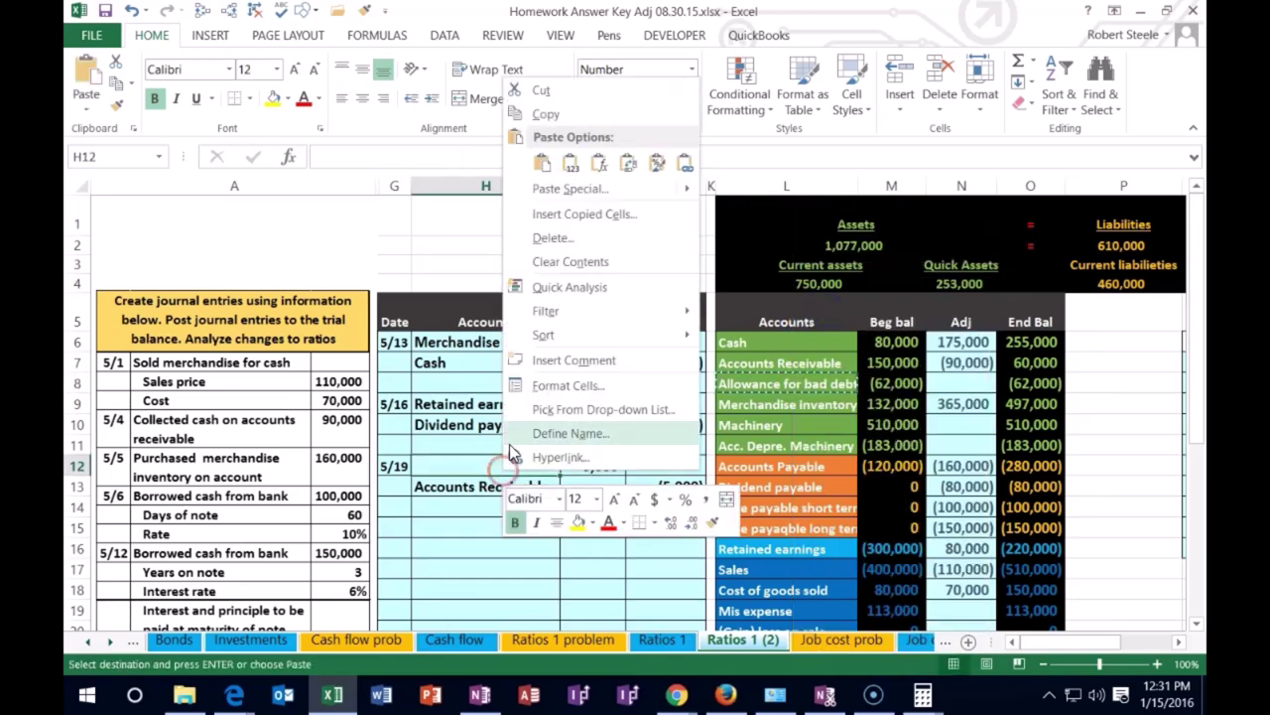
{"action": "left_click", "coordinate": [570, 162]}
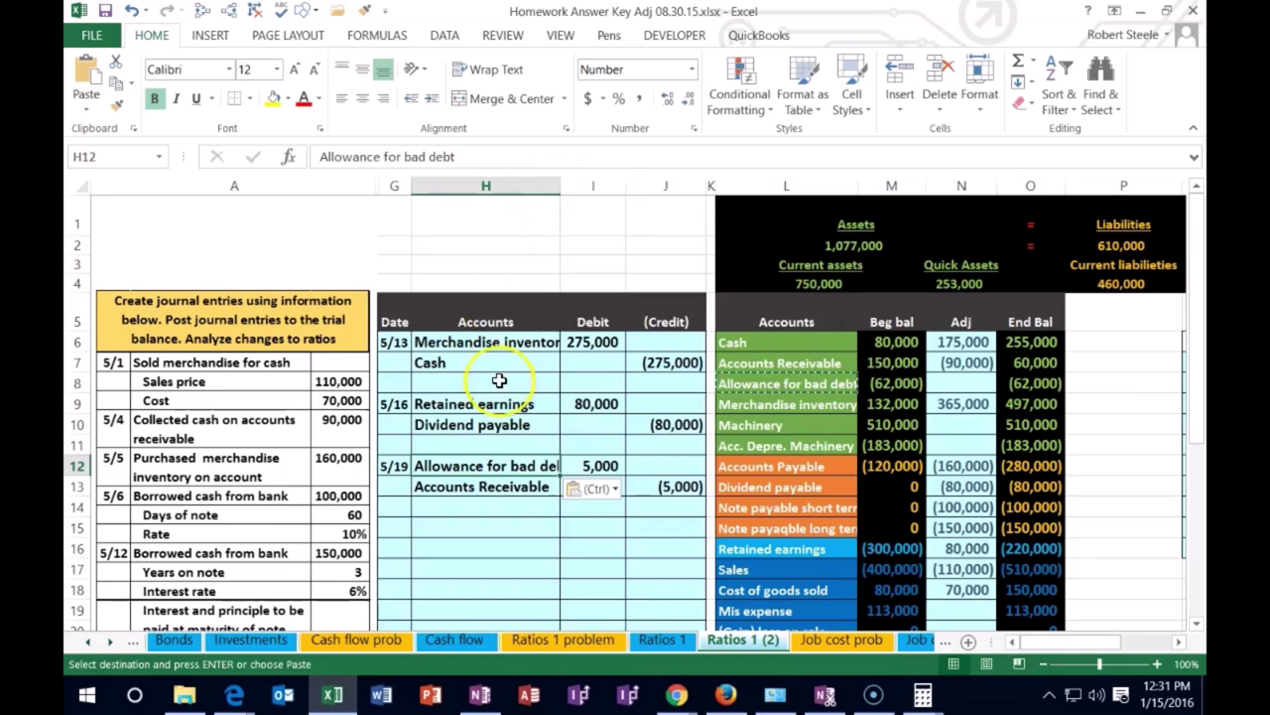
Post the 5/19 debit to the Allowance for bad debt adjustment in N8 with the formula =I12.
{"action": "left_click_drag", "start_coordinate": [478, 463], "coordinate": [599, 468]}
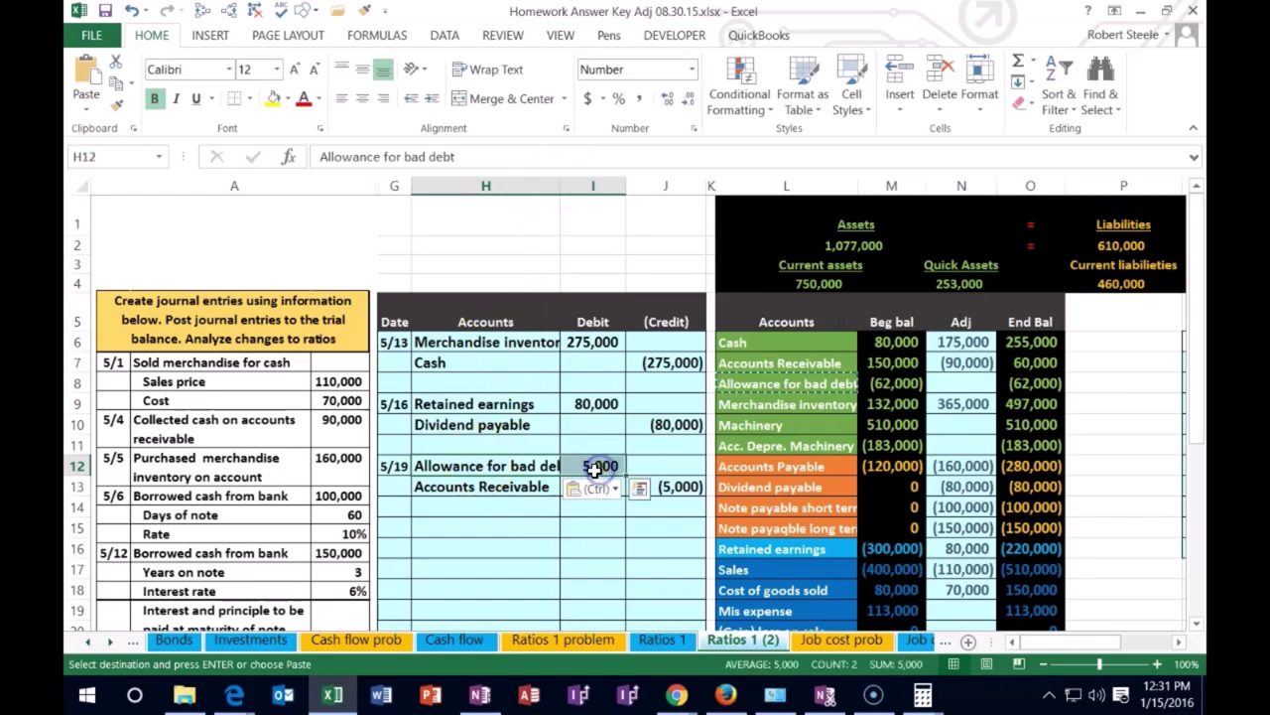
{"action": "left_click", "coordinate": [950, 383]}
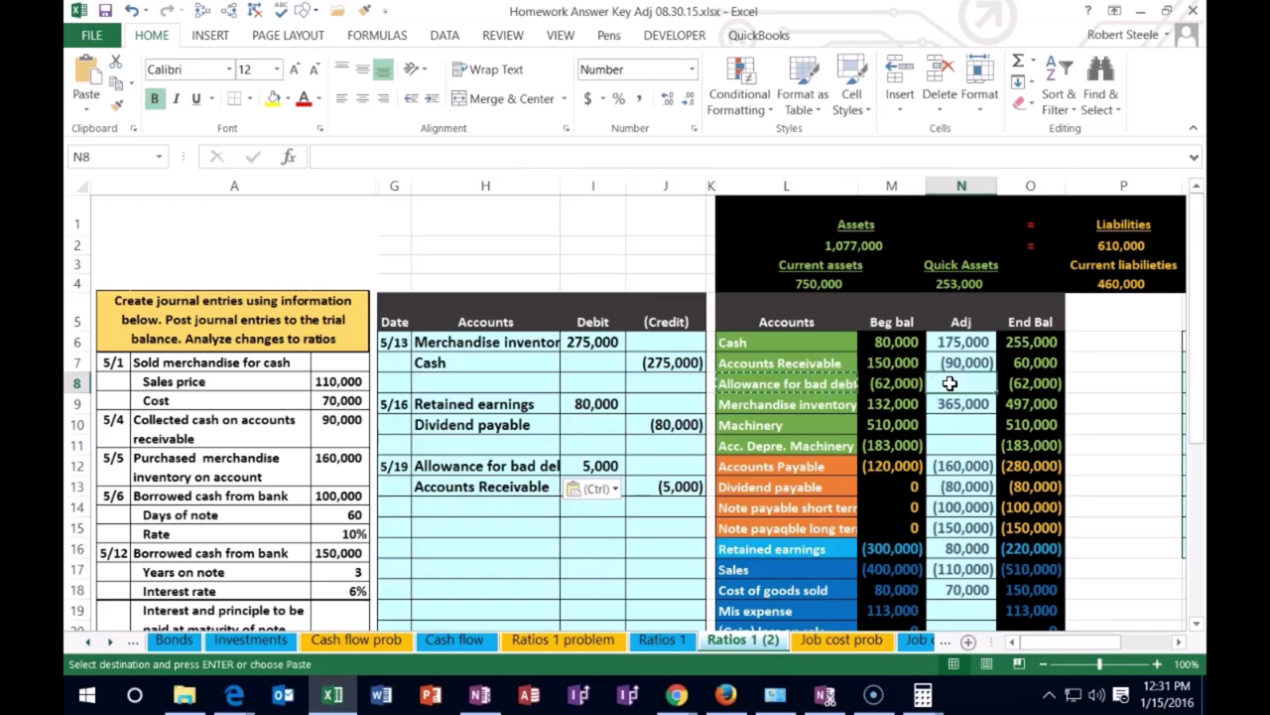
{"action": "type", "text": "="}
{"action": "left_click", "coordinate": [603, 465]}
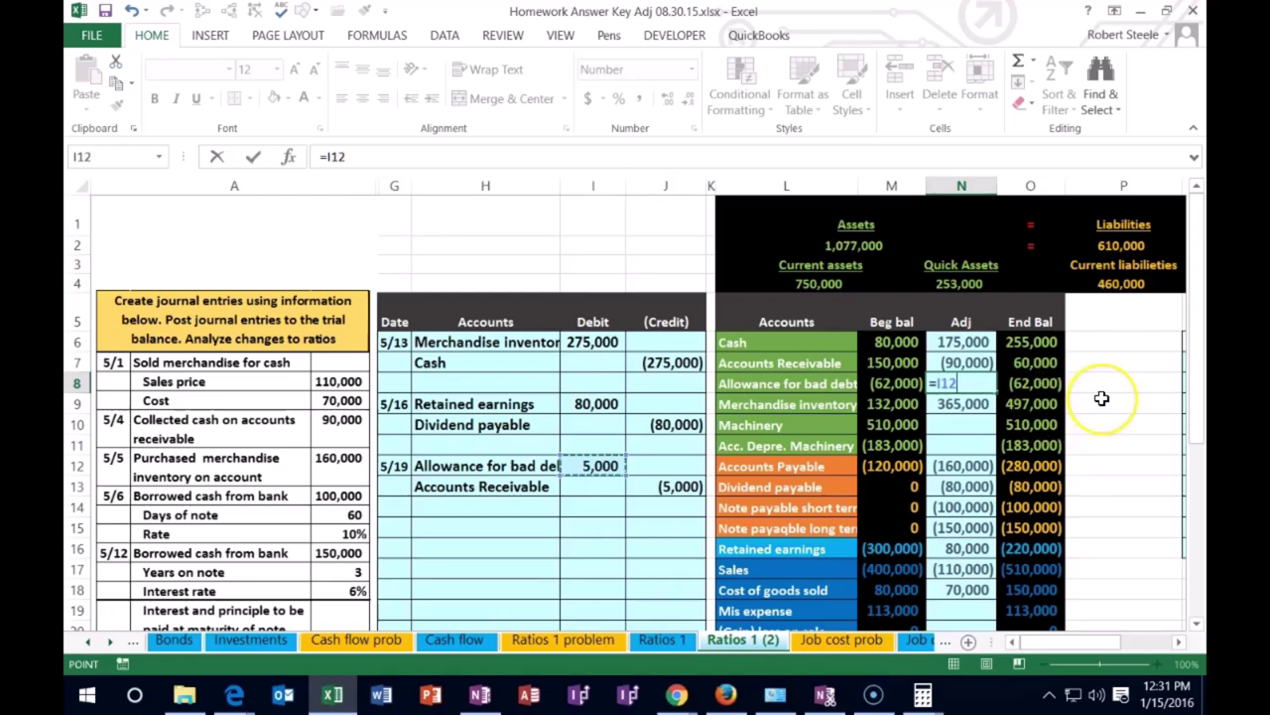
{"action": "key", "text": "Return"}
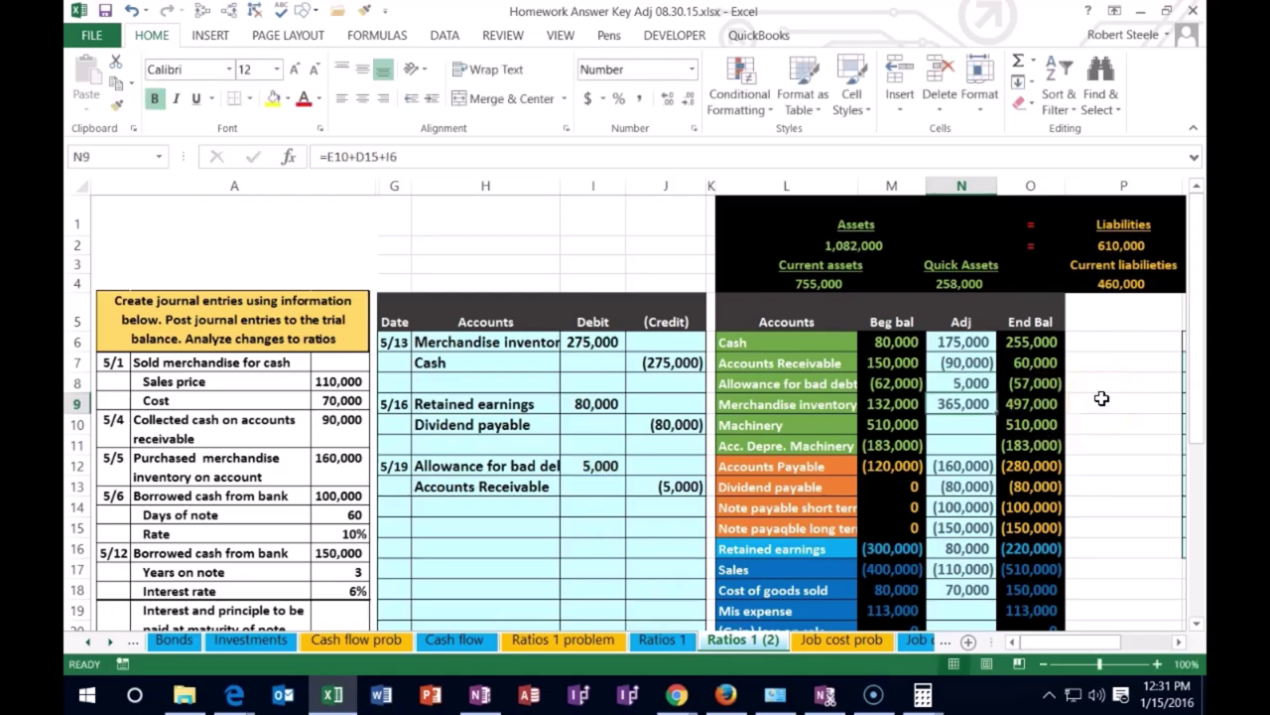
Add the 5/19 credit to the Accounts Receivable adjustment in N7 as =E13+J13 and check the ending balances in O7:O8.
{"action": "left_click", "coordinate": [860, 306]}
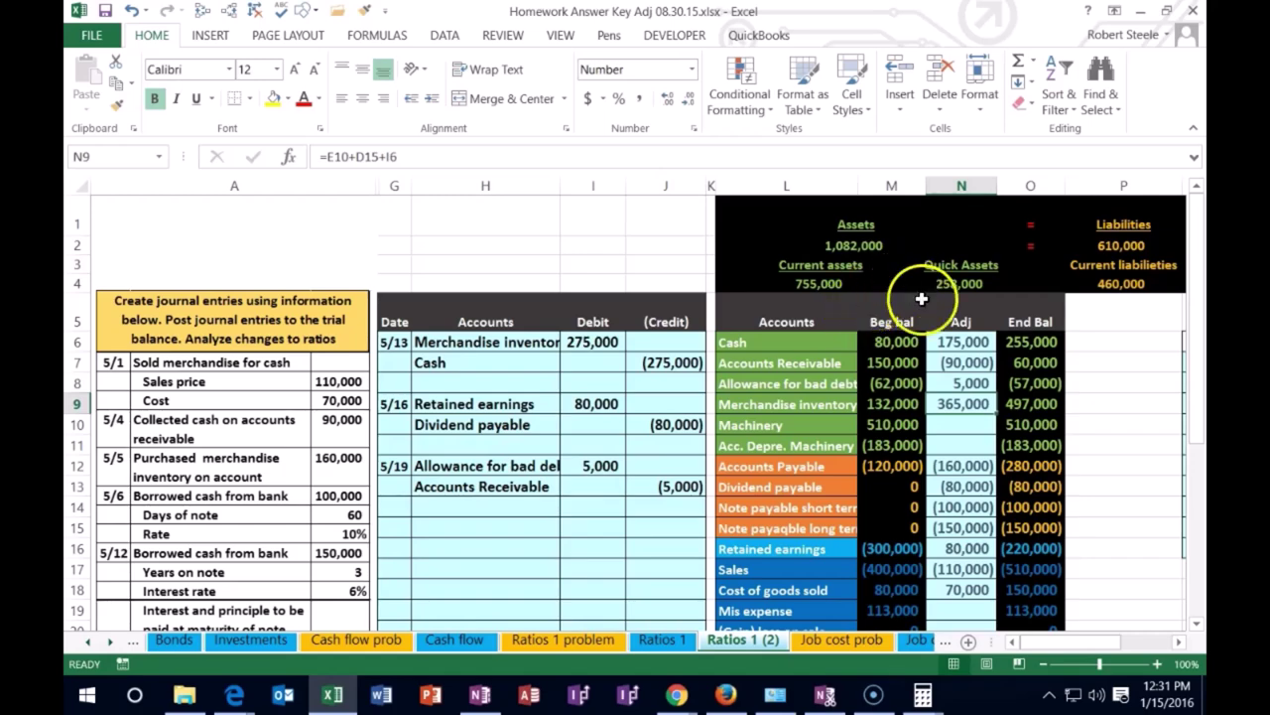
{"action": "left_click", "coordinate": [946, 365]}
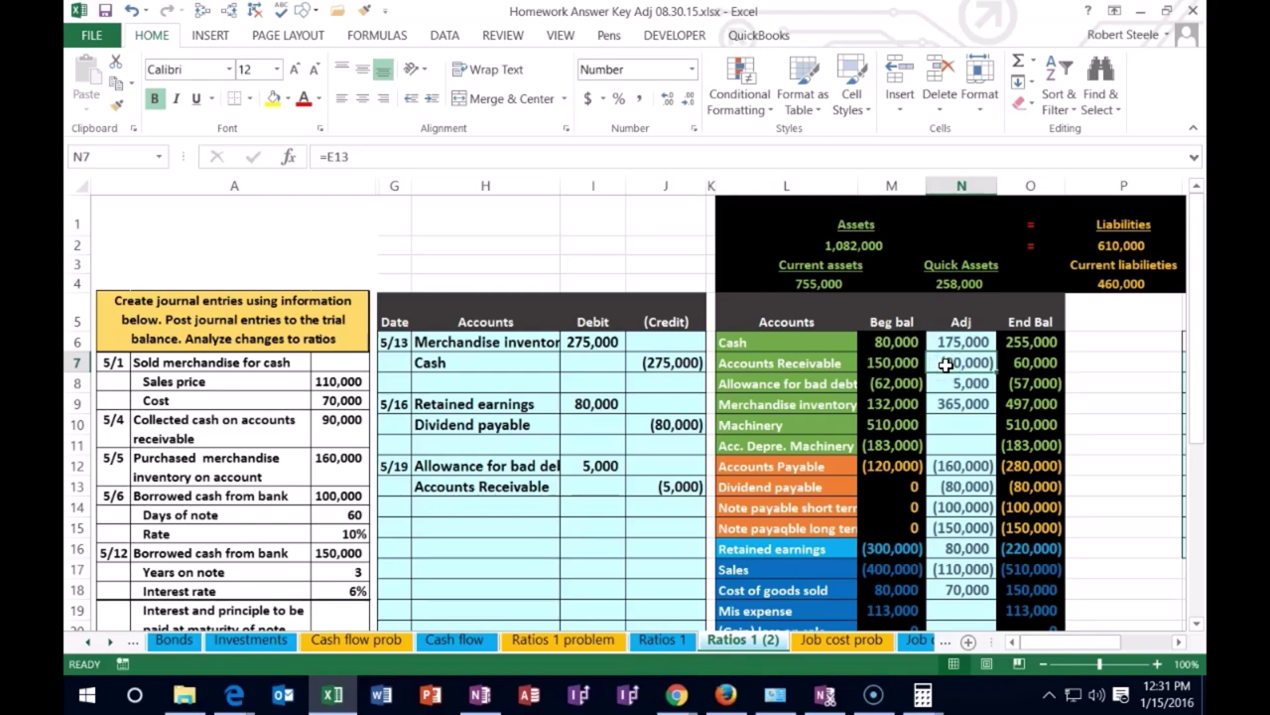
{"action": "double_click", "coordinate": [946, 366]}
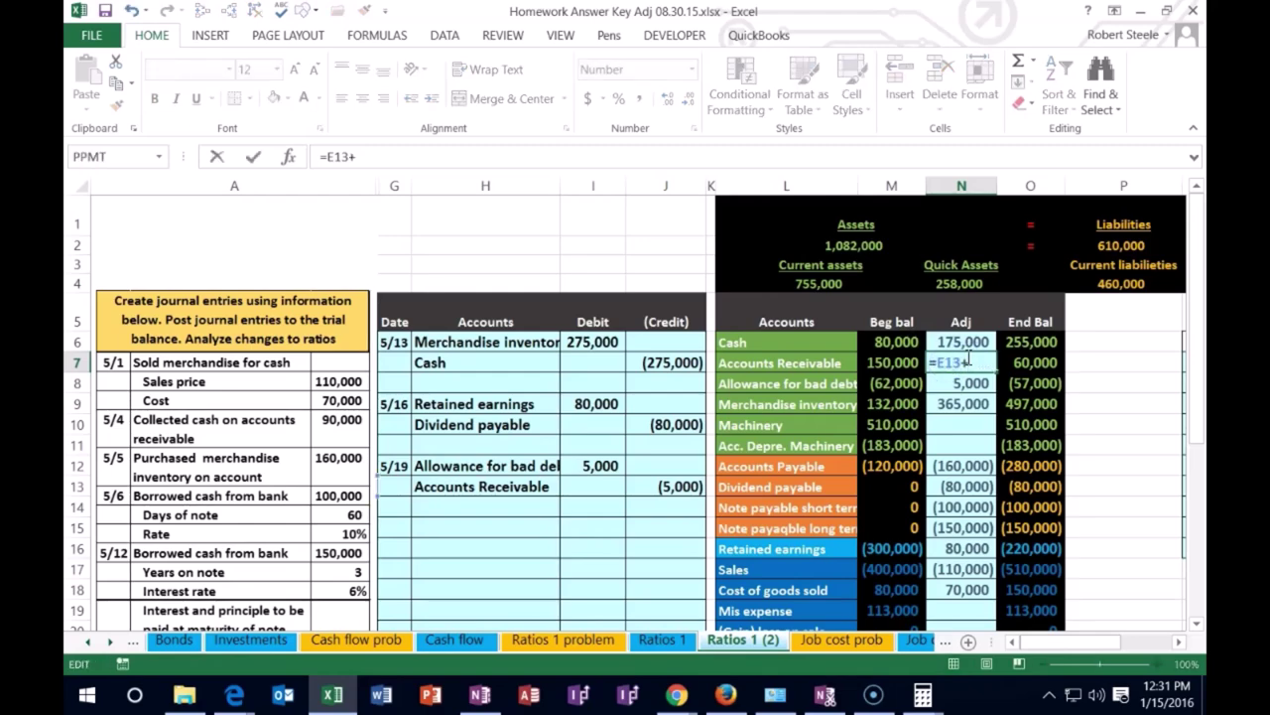
{"action": "left_click", "coordinate": [686, 484]}
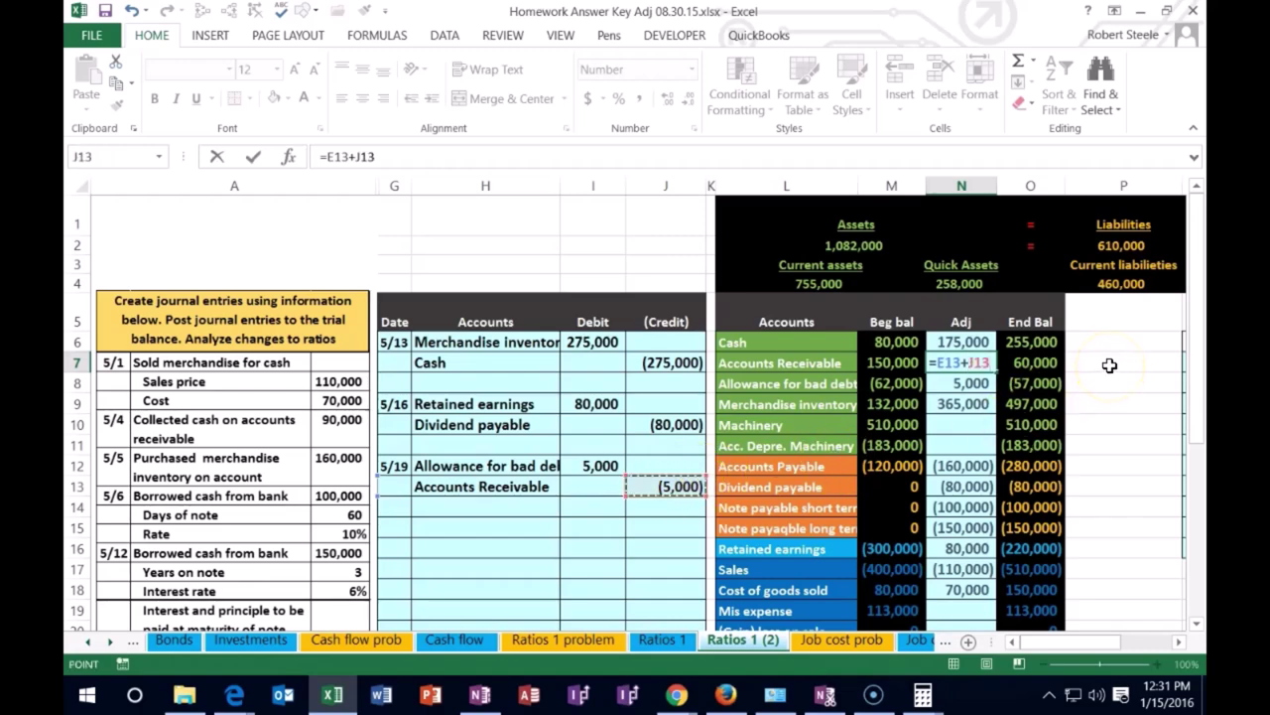
{"action": "key", "text": "Return"}
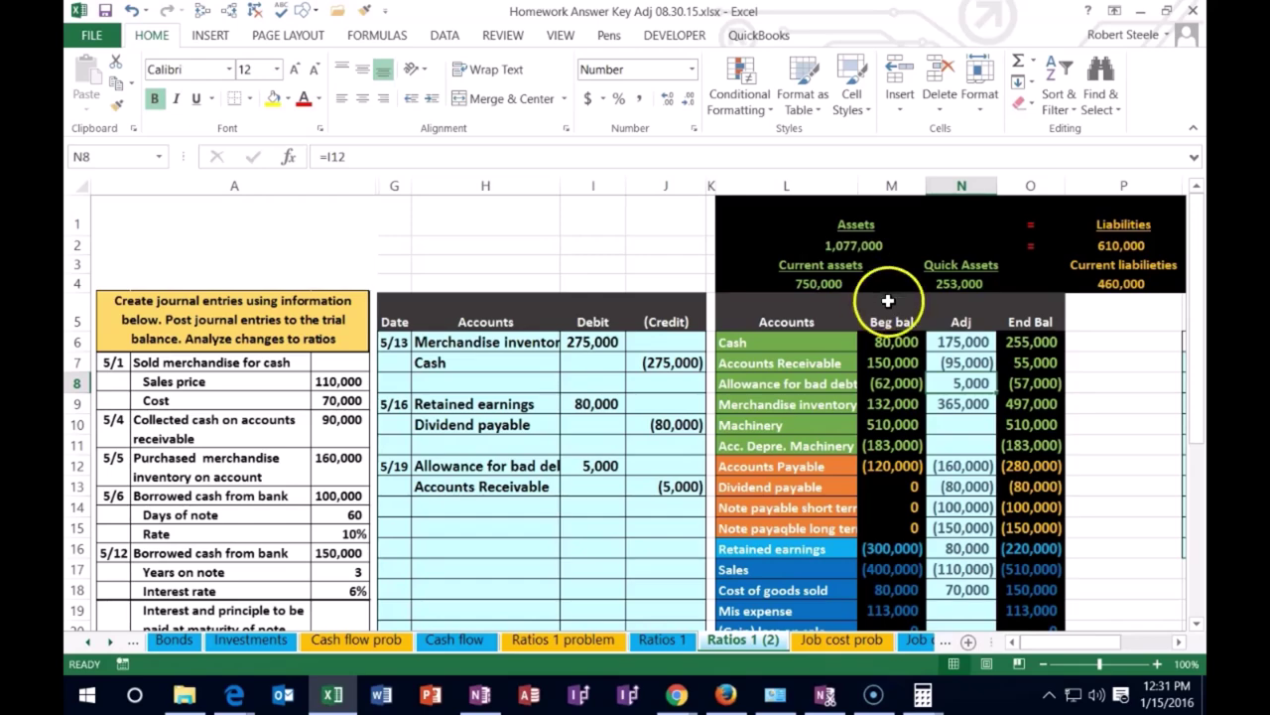
{"action": "left_click_drag", "start_coordinate": [1050, 363], "coordinate": [1042, 385]}
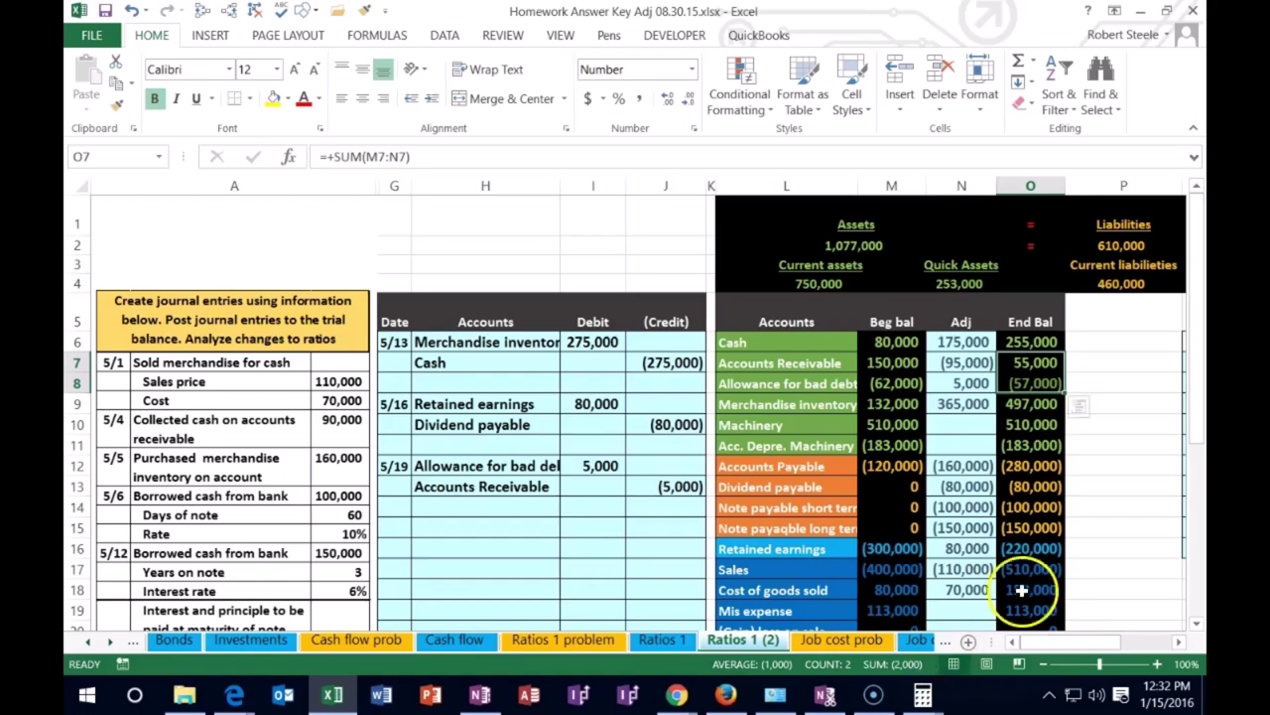
Enter the date 5/19 in Q14 of the ratio table.
{"action": "left_click", "coordinate": [1129, 387]}
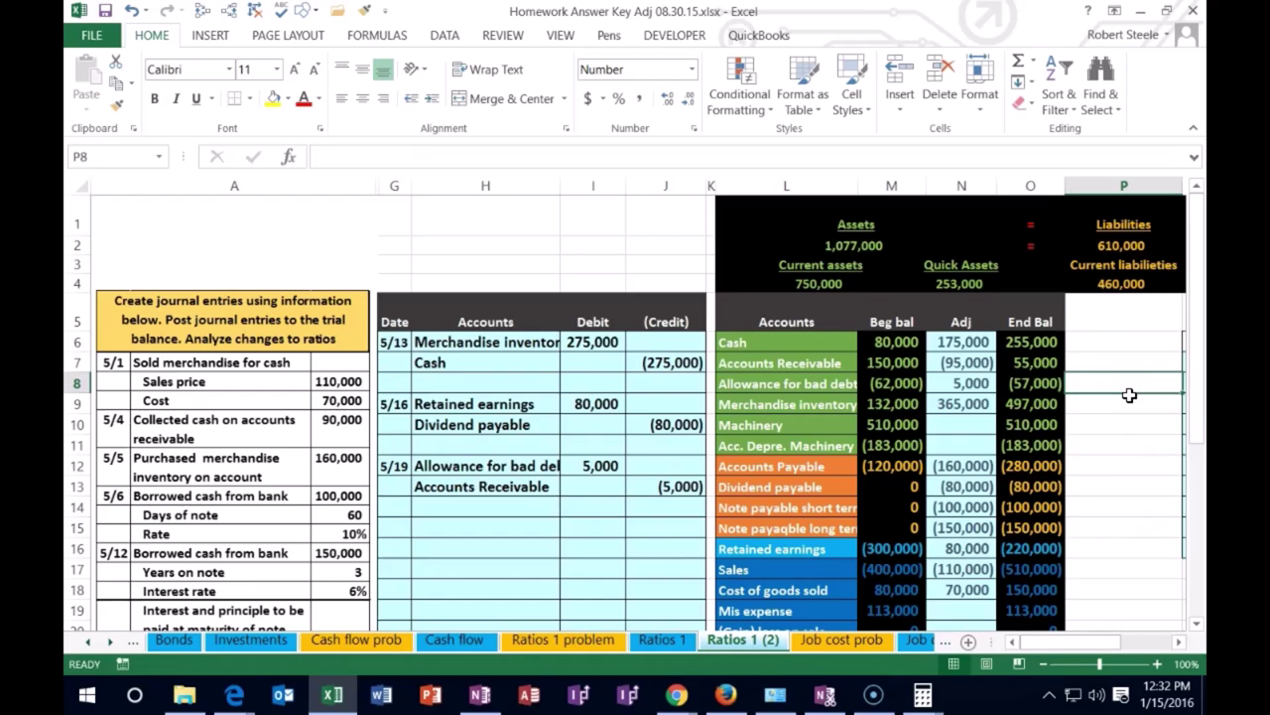
{"action": "key", "text": "Right"}
{"action": "key", "text": "Right"}
{"action": "key", "text": "Right"}
{"action": "key", "text": "Right"}
{"action": "key", "text": "Right"}
{"action": "key", "text": "Right"}
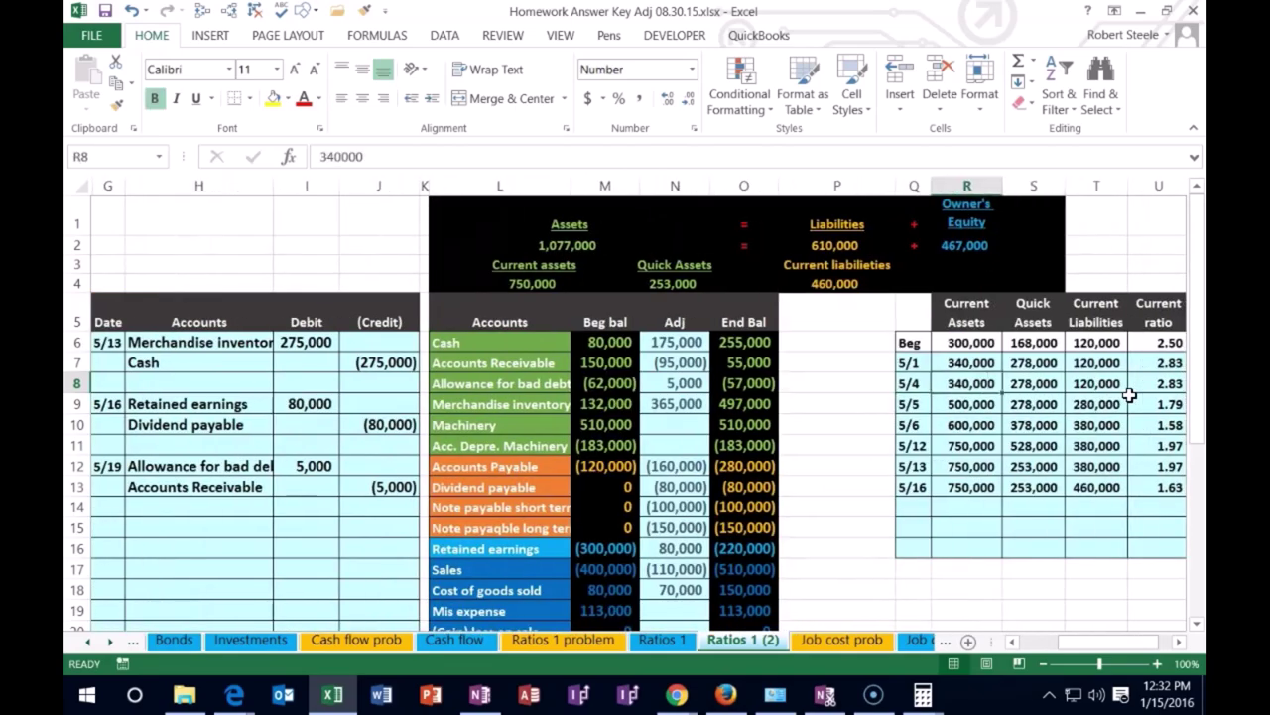
{"action": "key", "text": "Down"}
{"action": "key", "text": "Down"}
{"action": "key", "text": "Down"}
{"action": "key", "text": "Down"}
{"action": "key", "text": "Down"}
{"action": "key", "text": "Down"}
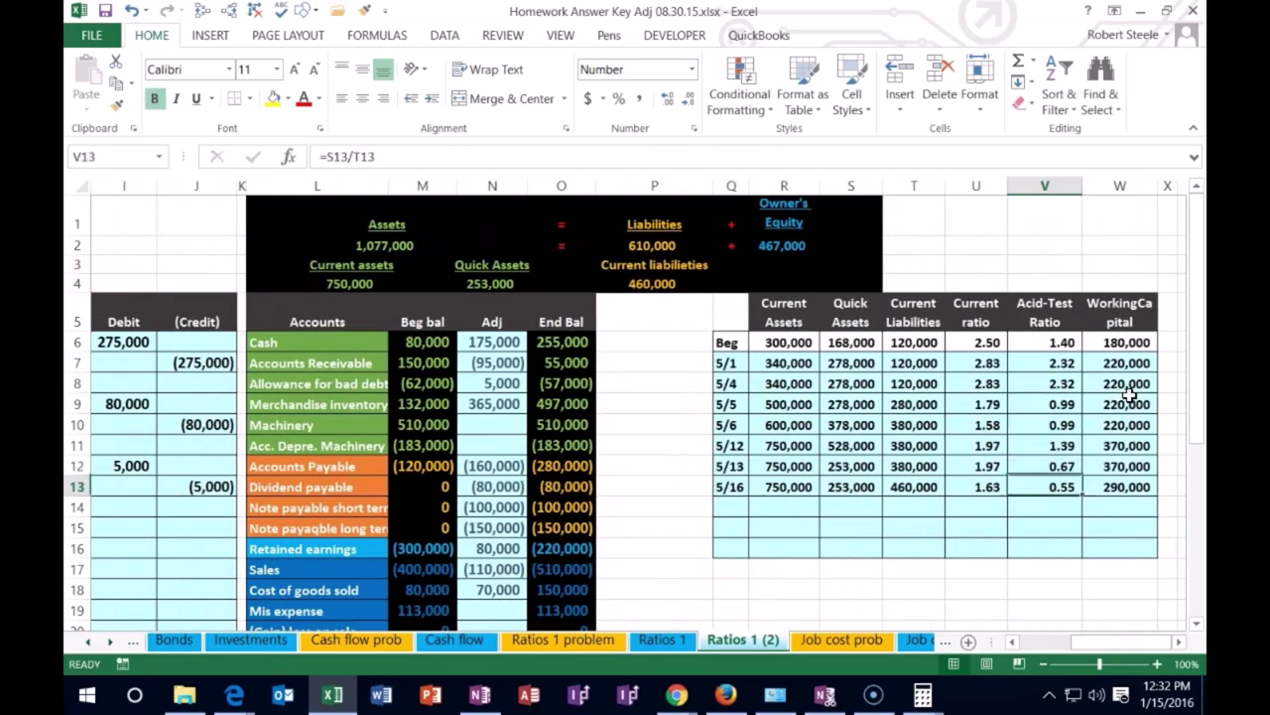
{"action": "key", "text": "Left"}
{"action": "key", "text": "Left"}
{"action": "key", "text": "Left"}
{"action": "key", "text": "Left"}
{"action": "key", "text": "Left"}
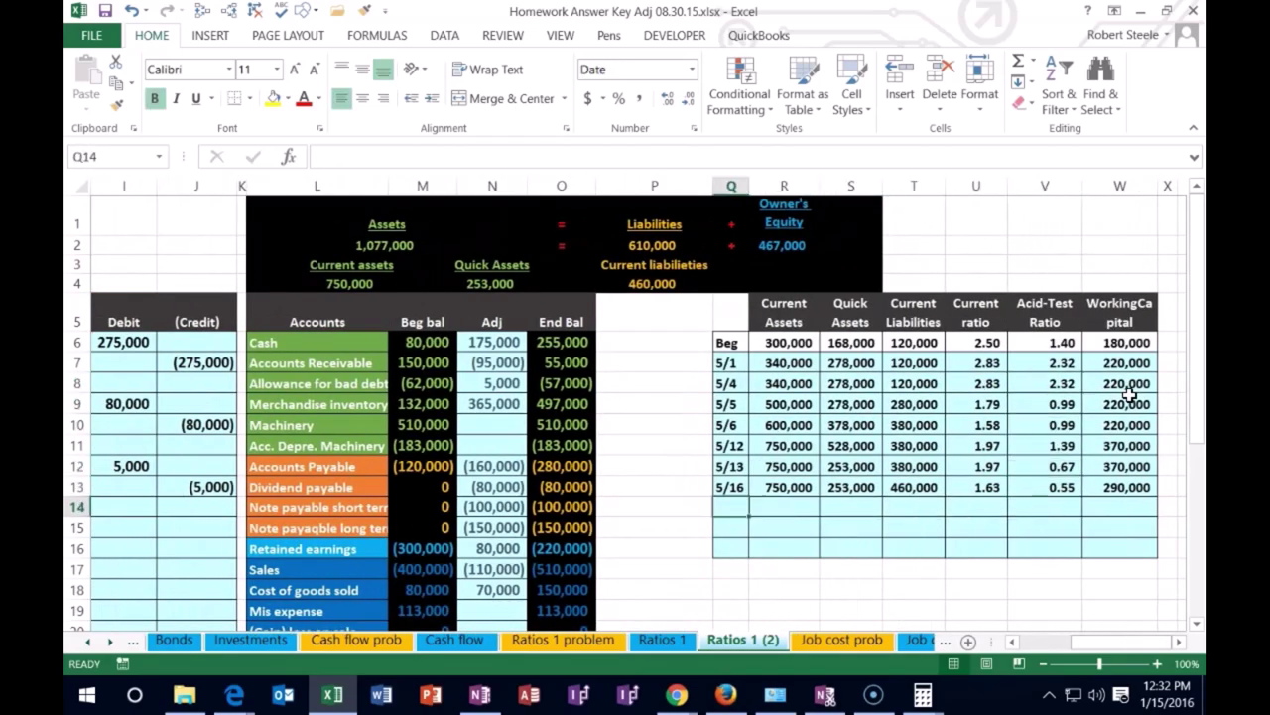
{"action": "key", "text": "Left"}
{"action": "key", "text": "Left"}
{"action": "key", "text": "Left"}
{"action": "key", "text": "Left"}
{"action": "key", "text": "Left"}
{"action": "key", "text": "Left"}
{"action": "key", "text": "Left"}
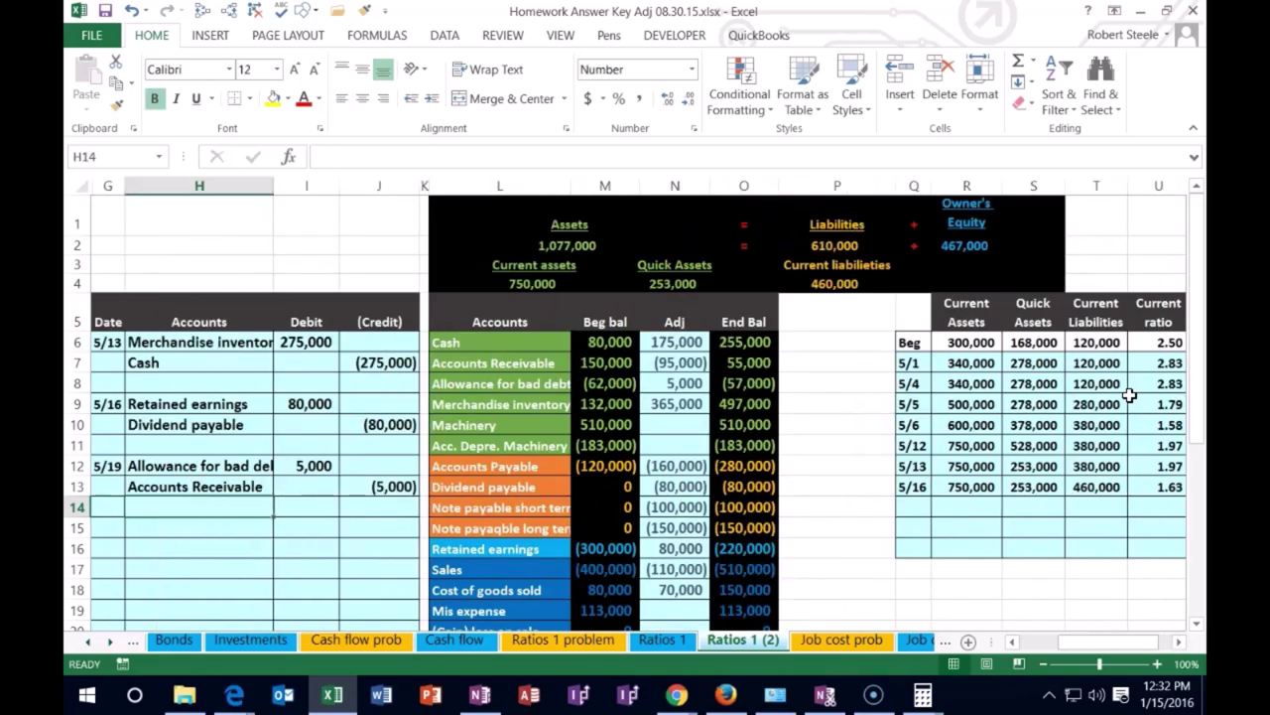
{"action": "key", "text": "Right"}
{"action": "key", "text": "Right"}
{"action": "key", "text": "Right"}
{"action": "key", "text": "Right"}
{"action": "key", "text": "Right"}
{"action": "key", "text": "Right"}
{"action": "key", "text": "Right"}
{"action": "type", "text": "5/"}
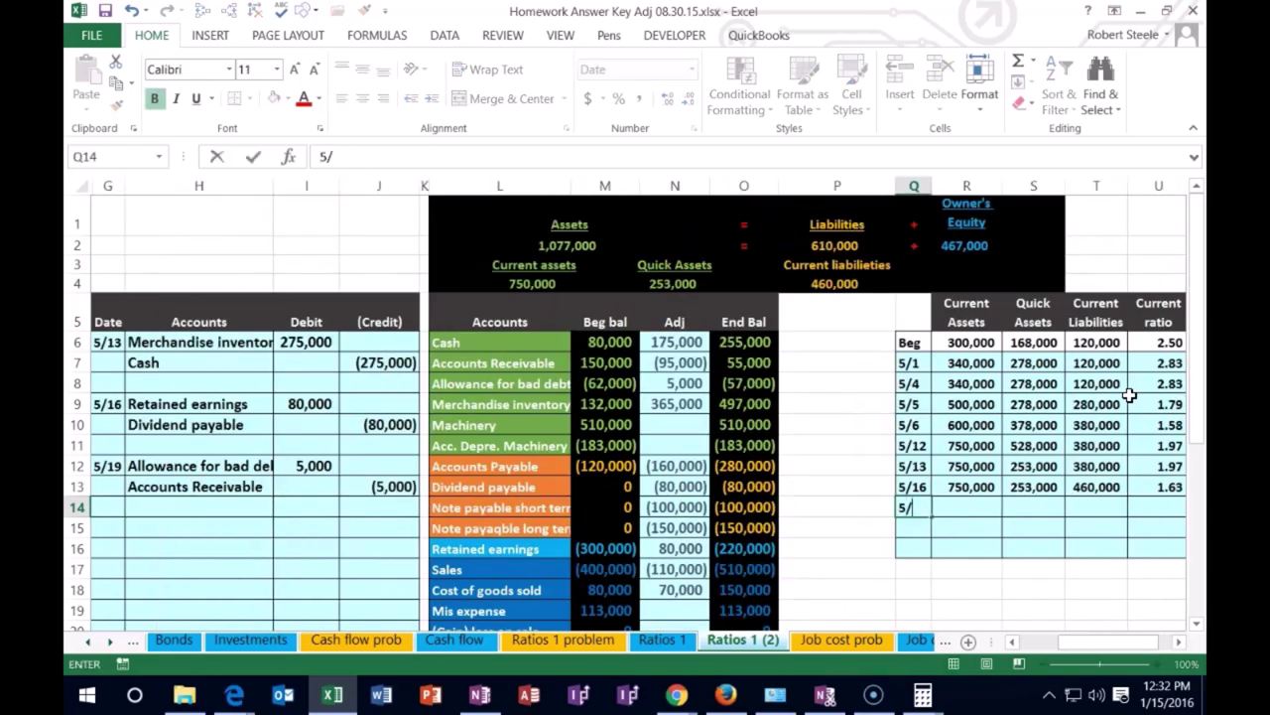
{"action": "key", "text": "Tab"}
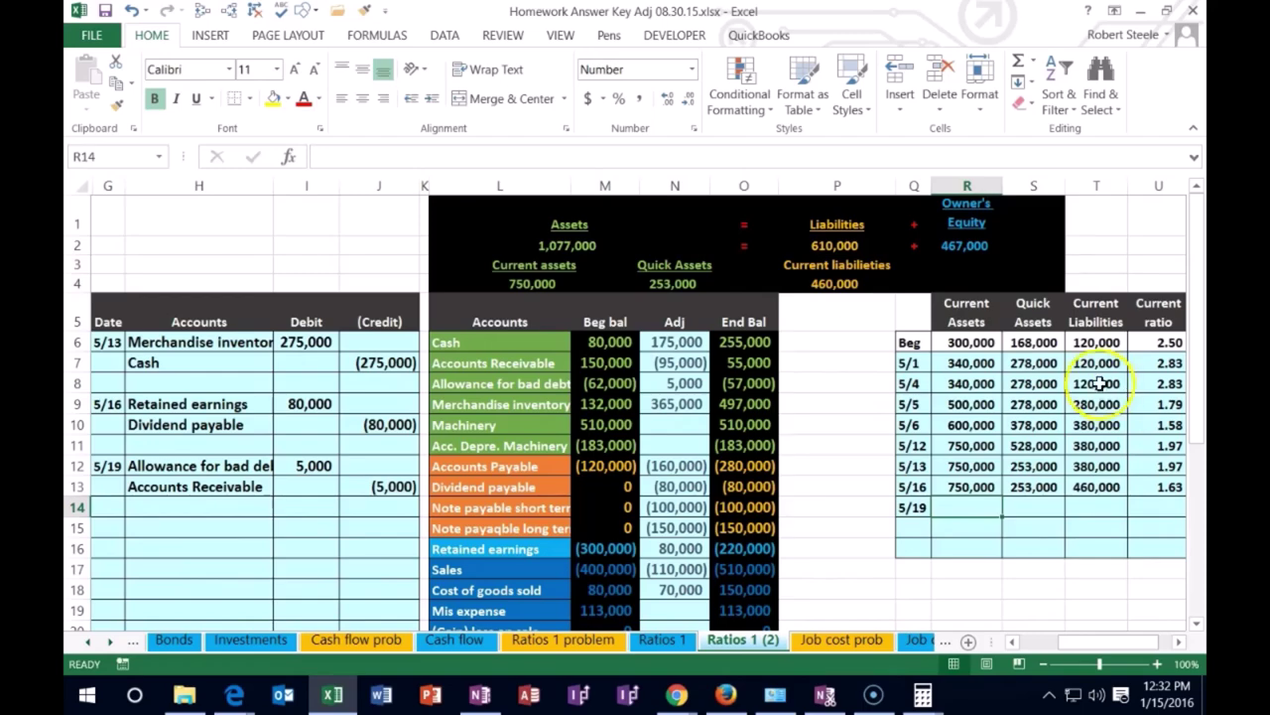
Fill the 5/19 ratio row with current assets 750000, quick assets 253000 and current liabilities 460000.
{"action": "type", "text": "750000"}
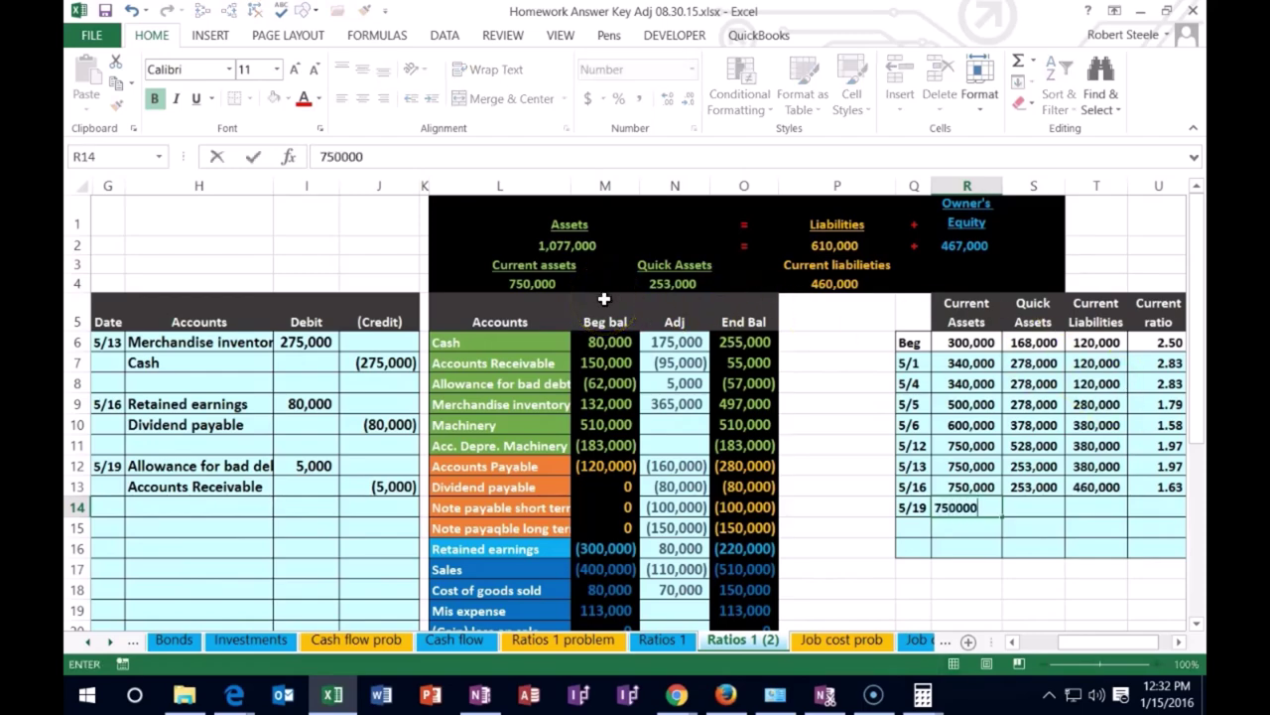
{"action": "key", "text": "Tab"}
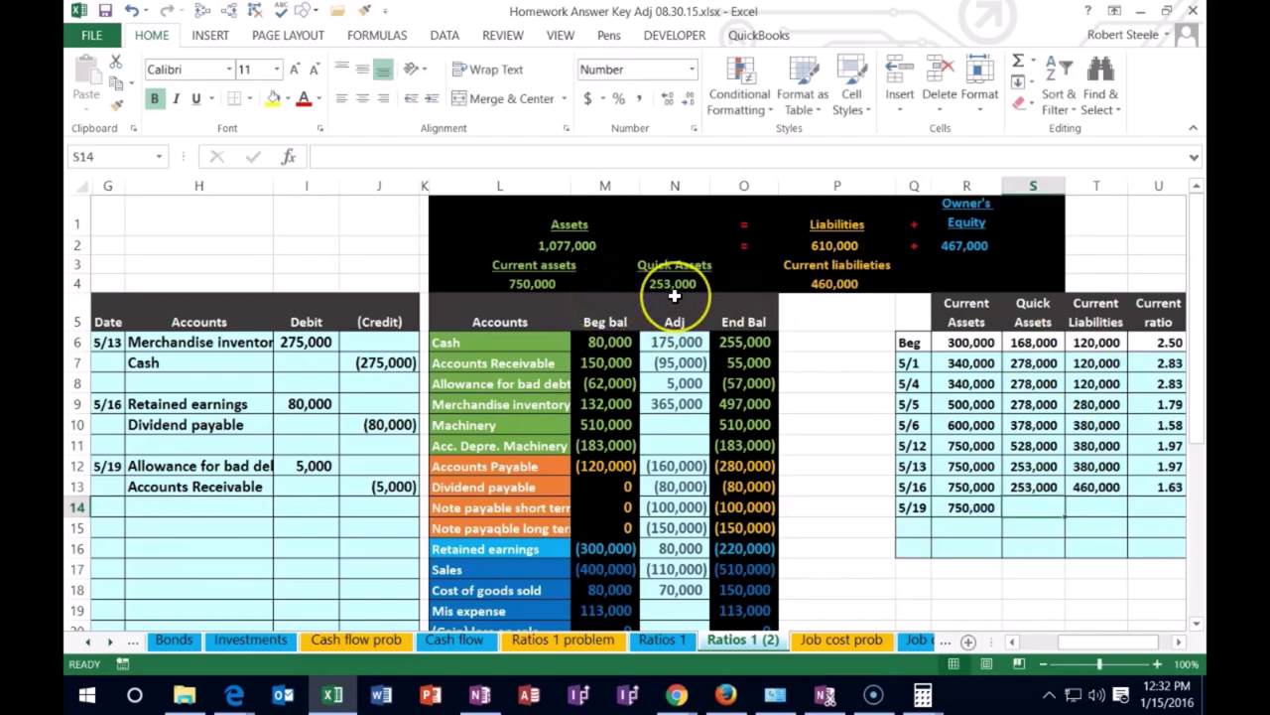
{"action": "type", "text": "253,000"}
{"action": "key", "text": "Tab"}
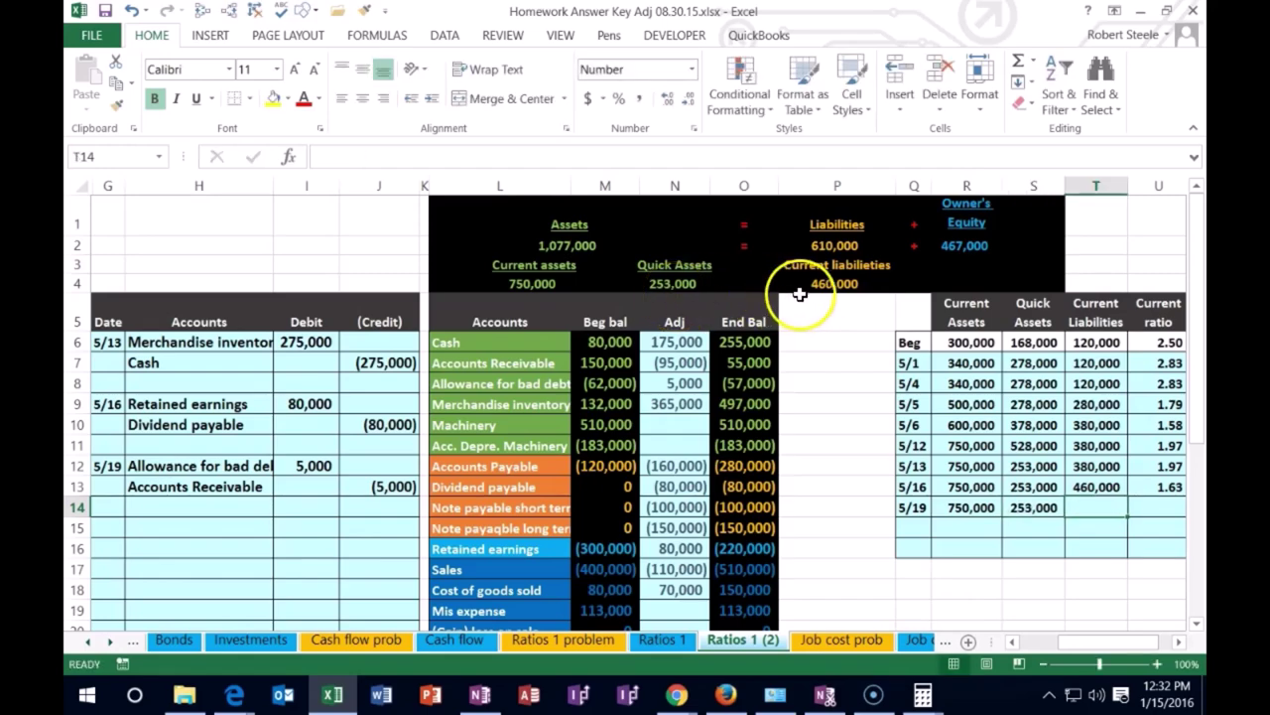
{"action": "type", "text": "460,"}
{"action": "type", "text": "0000"}
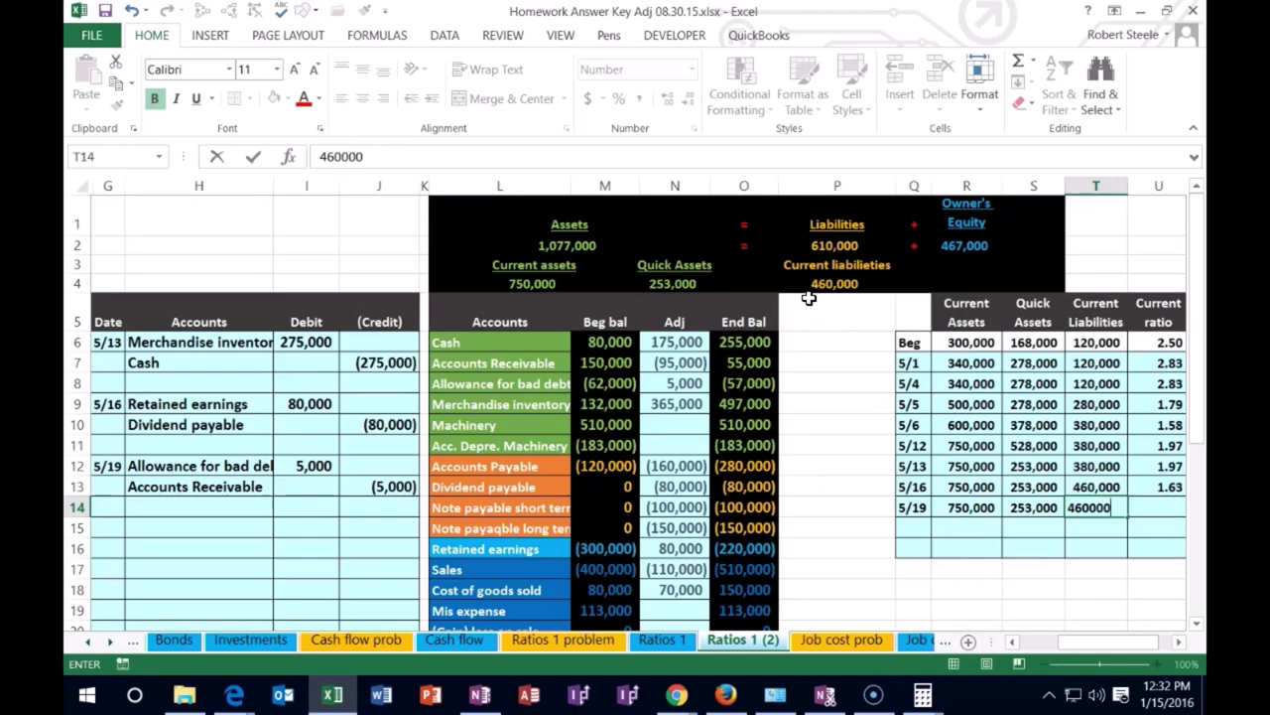
{"action": "key", "text": "Tab"}
Review the 5/19 current ratio, acid-test ratio and working capital against the preceding rows of the ratio table.
{"action": "key", "text": "Tab"}
{"action": "key", "text": "Tab"}
{"action": "key", "text": "Tab"}
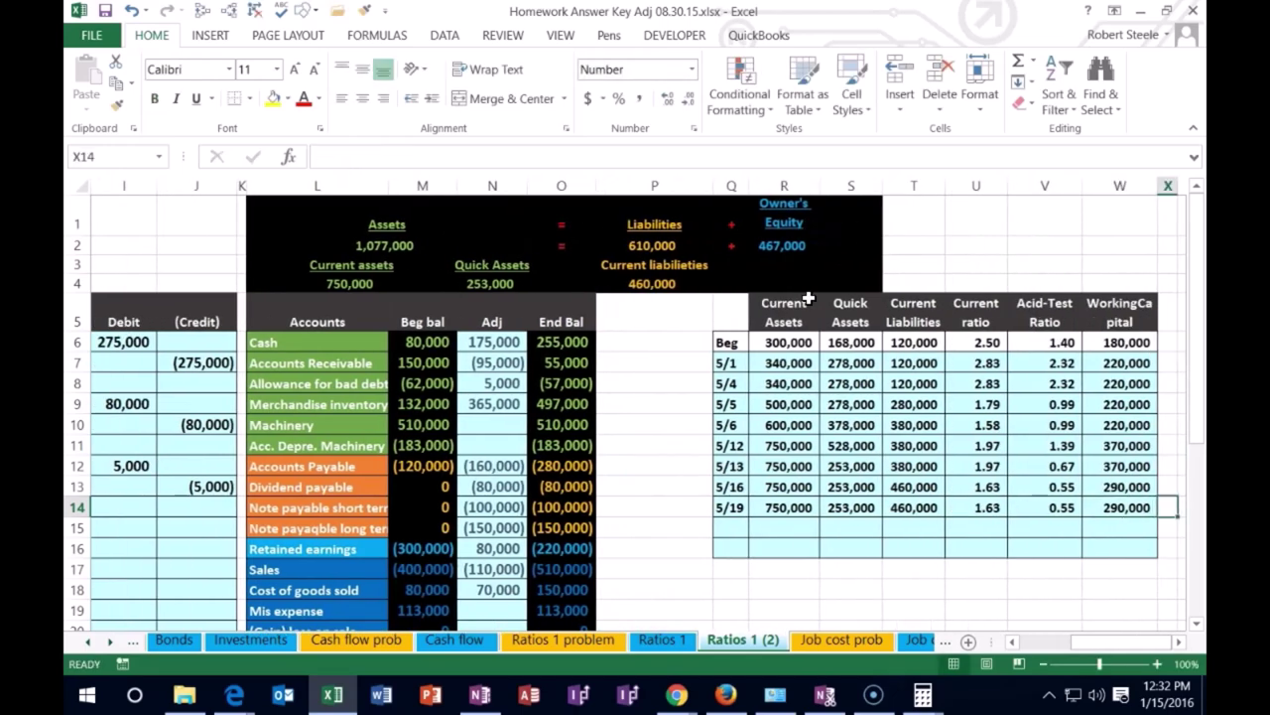
{"action": "key", "text": "Left"}
{"action": "key", "text": "Left"}
{"action": "key", "text": "Left"}
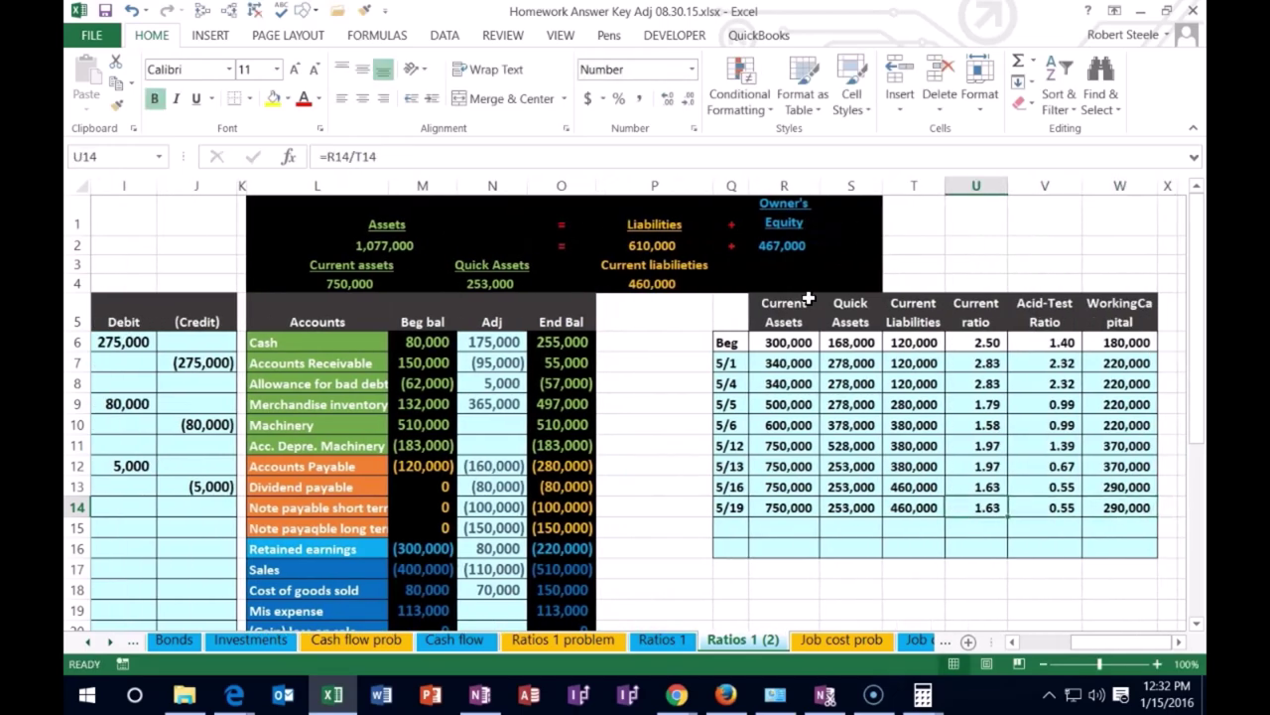
{"action": "key", "text": "Left"}
{"action": "key", "text": "Left"}
{"action": "key", "text": "Left"}
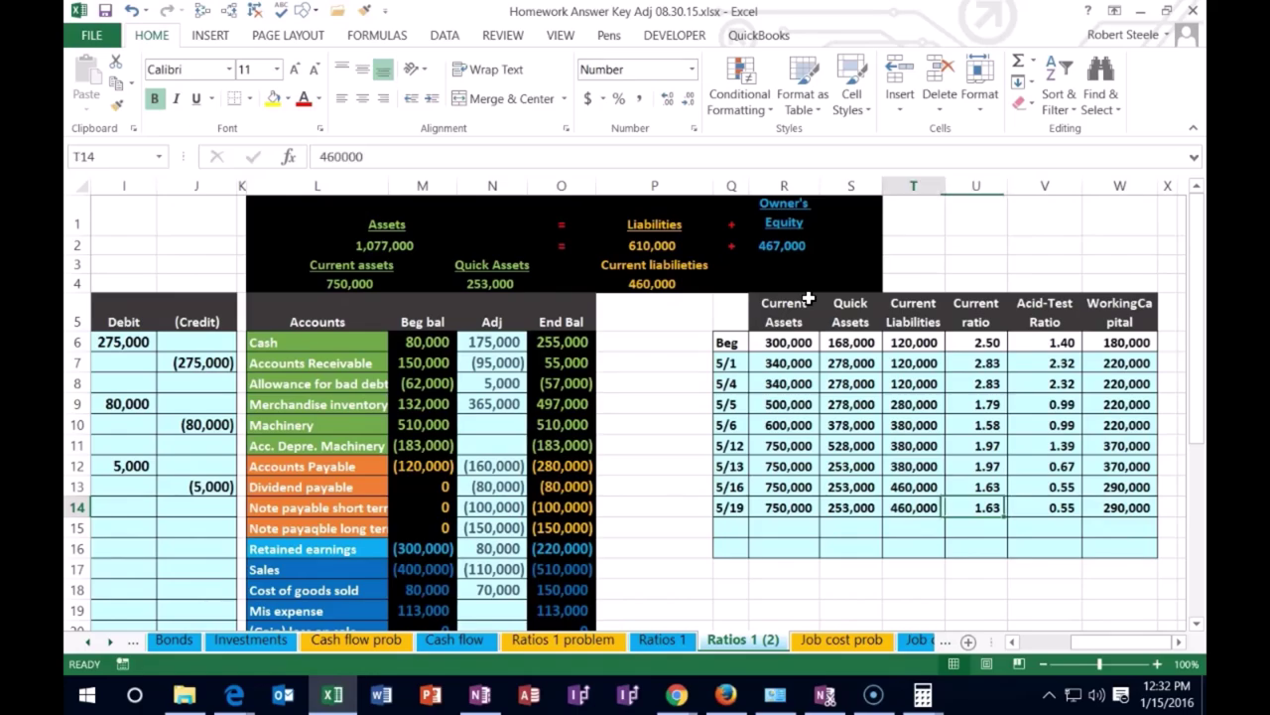
Enter the date 5/21 in G15 of the journal for the payment settling accounts payable.
{"action": "key", "text": "Home"}
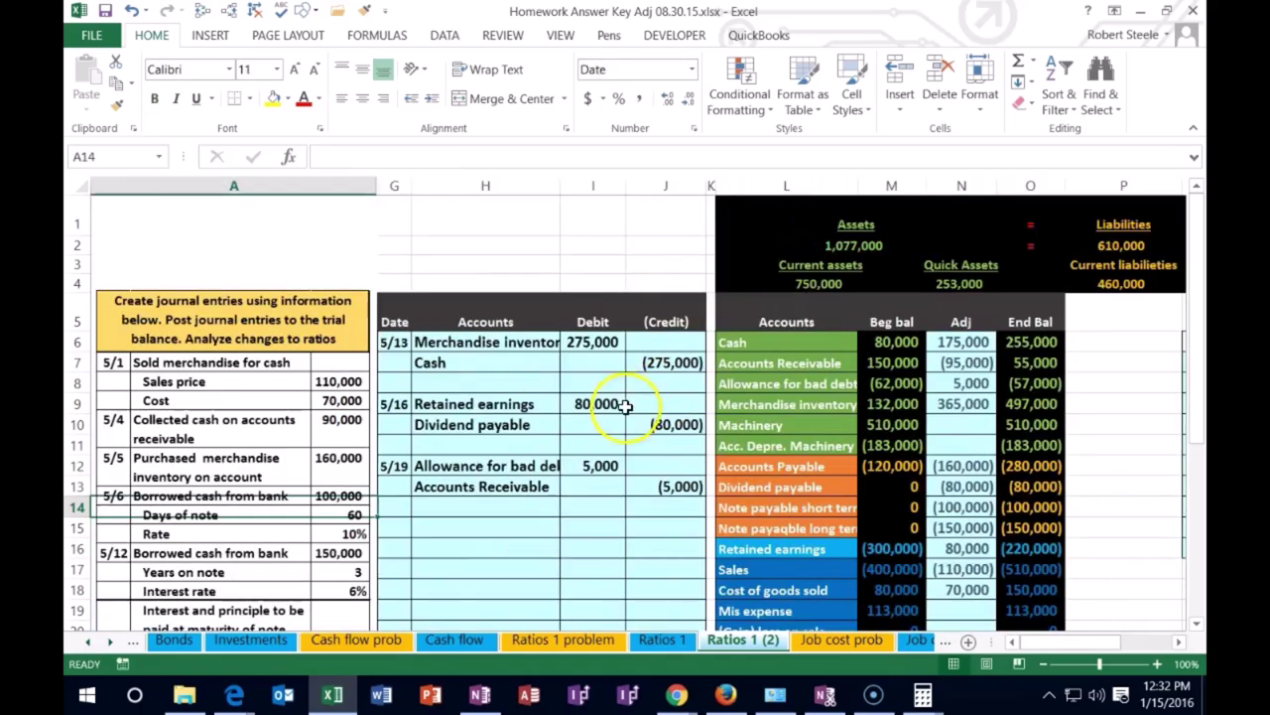
{"action": "scroll", "coordinate": [545, 468], "scroll_direction": "down", "scroll_amount": 3}
{"action": "scroll", "coordinate": [545, 472], "scroll_direction": "down", "scroll_amount": 1}
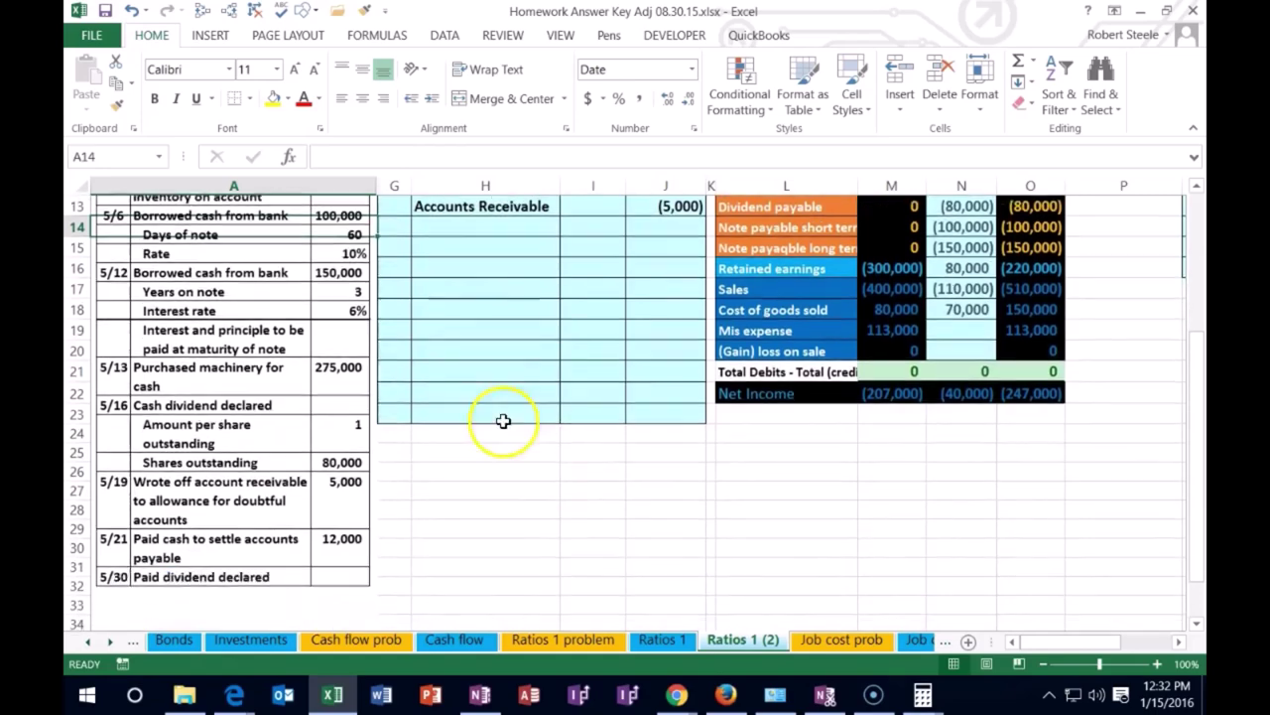
{"action": "left_click", "coordinate": [402, 243]}
{"action": "type", "text": "5/"}
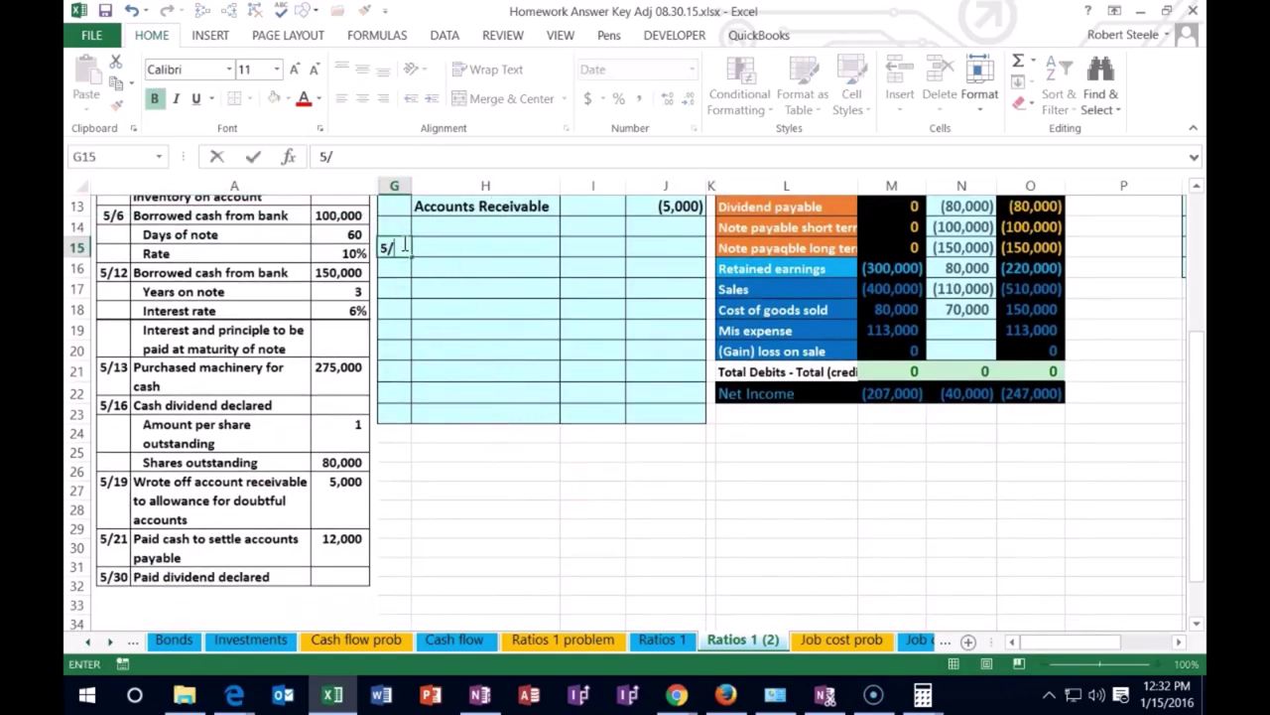
{"action": "type", "text": "21"}
{"action": "key", "text": "Return"}
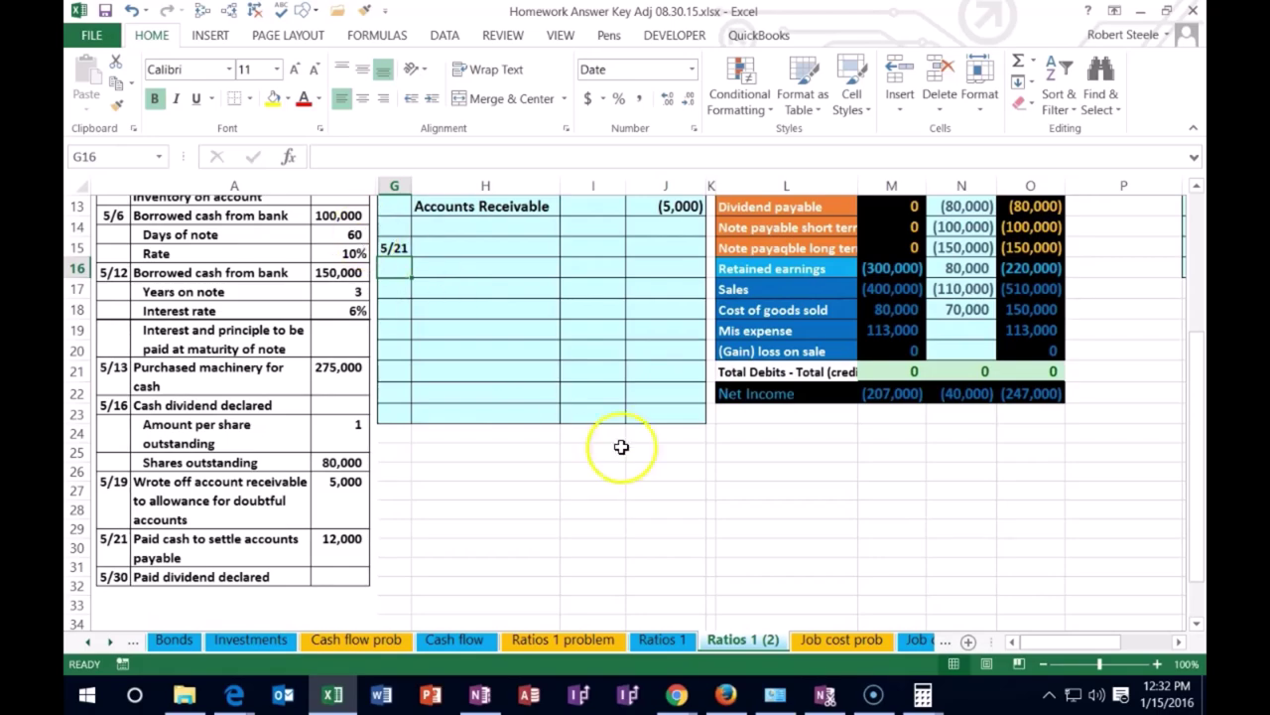
Check the Cash balance in the trial balance and copy the Cash account name into H16 as a value.
{"action": "scroll", "coordinate": [814, 486], "scroll_direction": "up", "scroll_amount": 2}
{"action": "scroll", "coordinate": [808, 491], "scroll_direction": "up", "scroll_amount": 2}
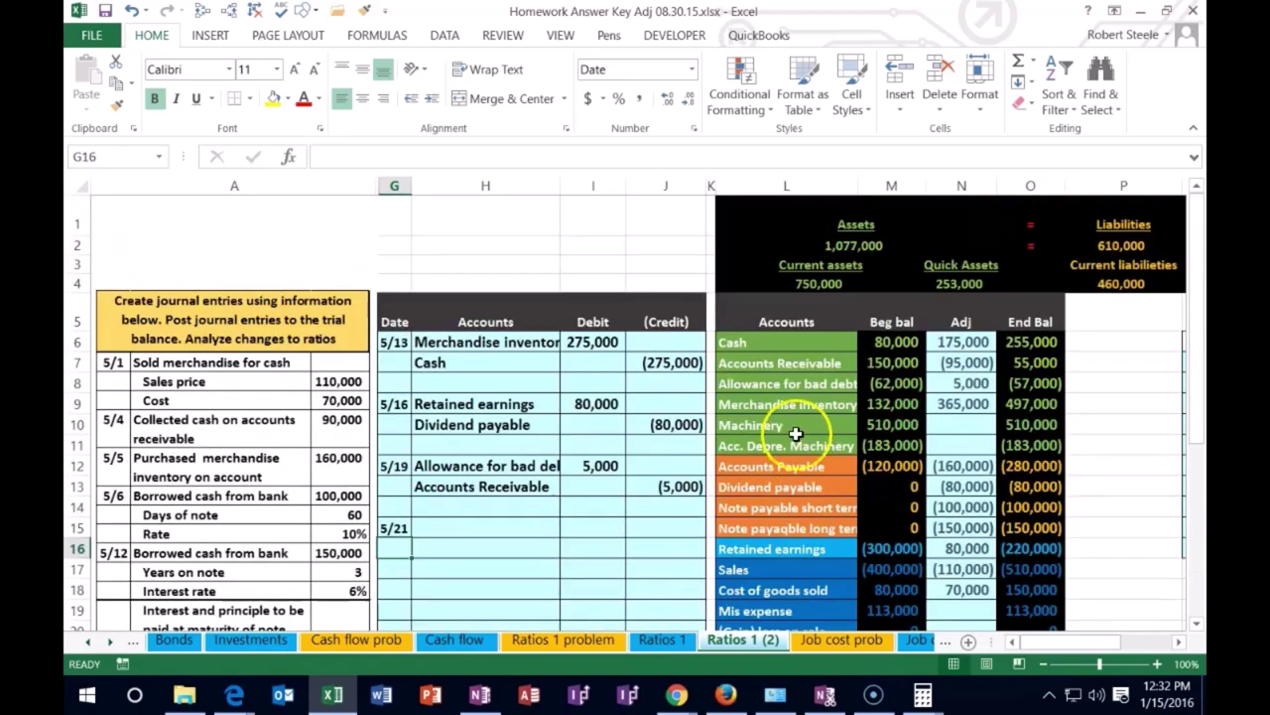
{"action": "left_click", "coordinate": [745, 341]}
{"action": "left_click_drag", "start_coordinate": [865, 352], "coordinate": [1027, 350]}
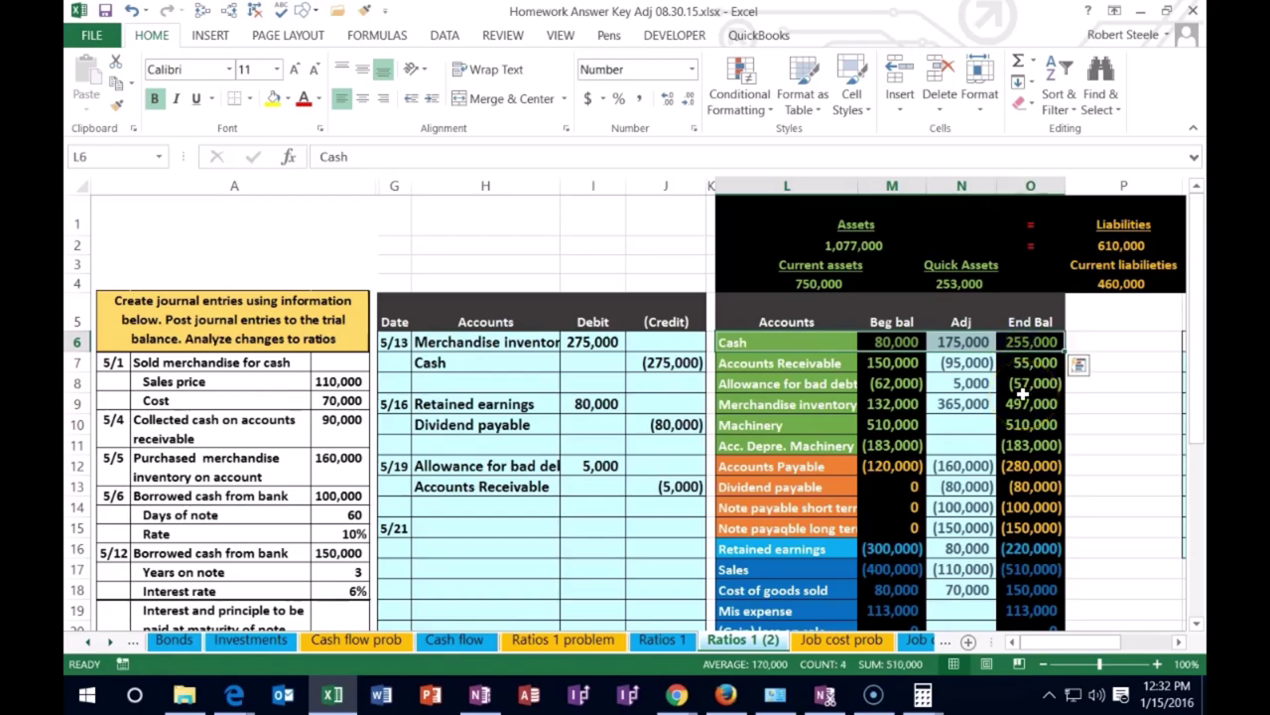
{"action": "left_click", "coordinate": [1029, 342]}
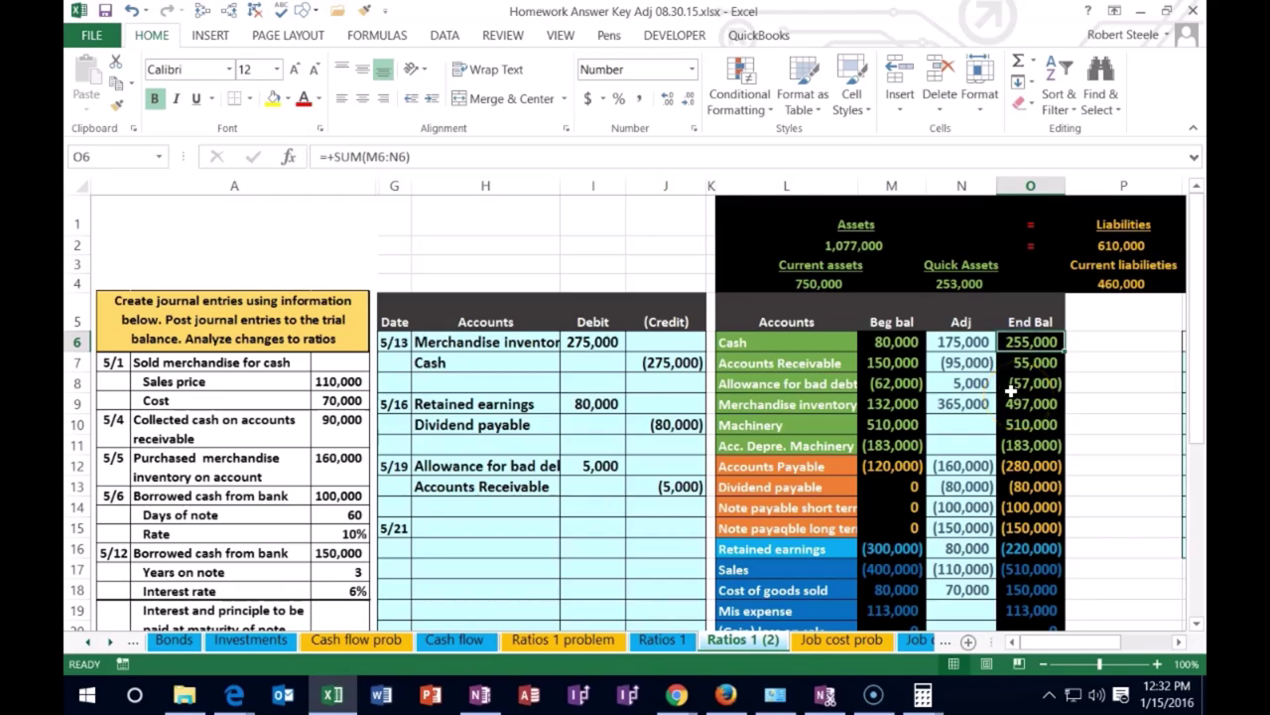
{"action": "left_click", "coordinate": [760, 342]}
{"action": "right_click", "coordinate": [759, 341]}
{"action": "left_click", "coordinate": [785, 320]}
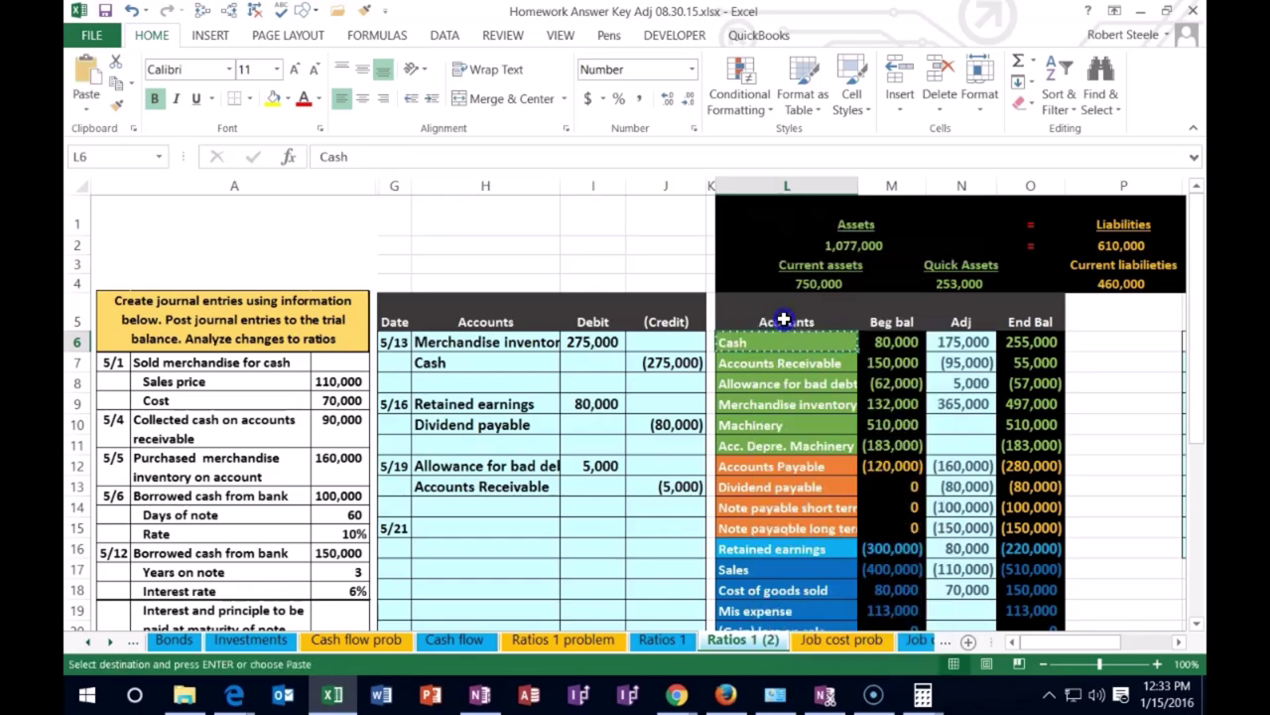
{"action": "right_click", "coordinate": [429, 542]}
{"action": "left_click", "coordinate": [500, 243]}
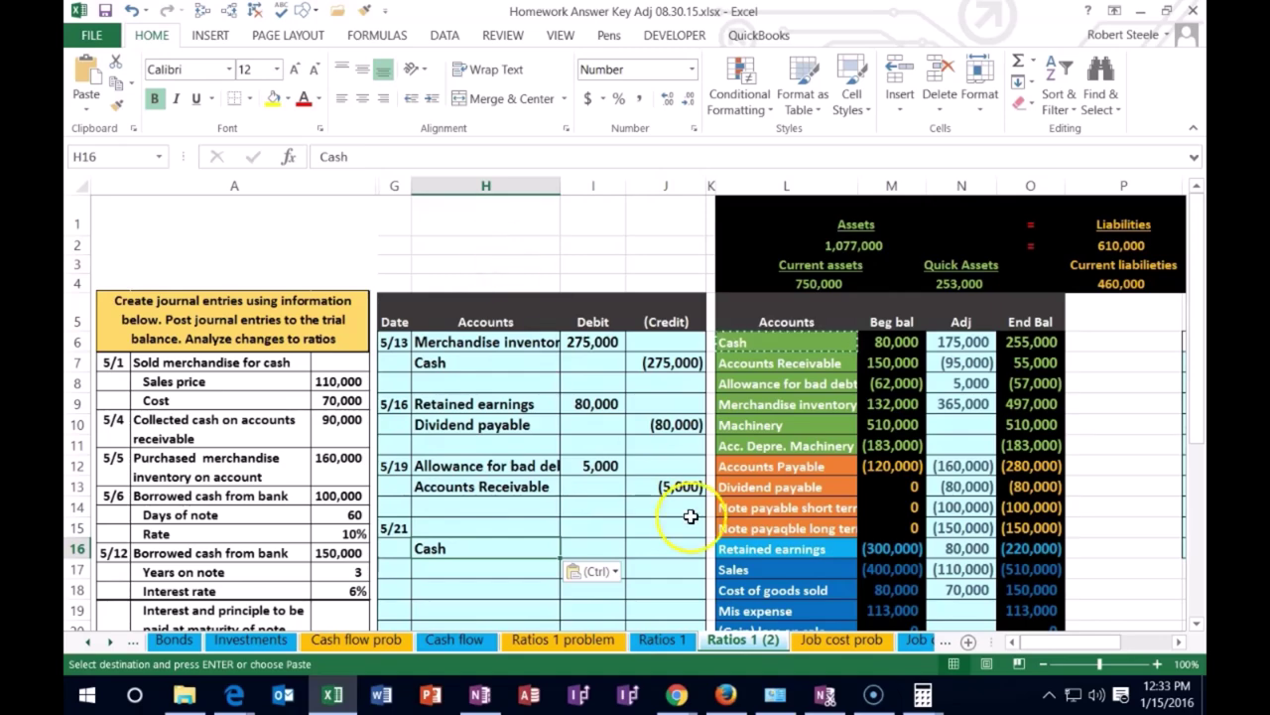
Enter the Cash credit of -12000 in J16 and the matching debit in I15 as the negative of J16.
{"action": "left_click", "coordinate": [661, 545]}
{"action": "type", "text": "-12"}
{"action": "type", "text": "000"}
{"action": "key", "text": "Return"}
{"action": "key", "text": "Left"}
{"action": "key", "text": "Up"}
{"action": "key", "text": "Up"}
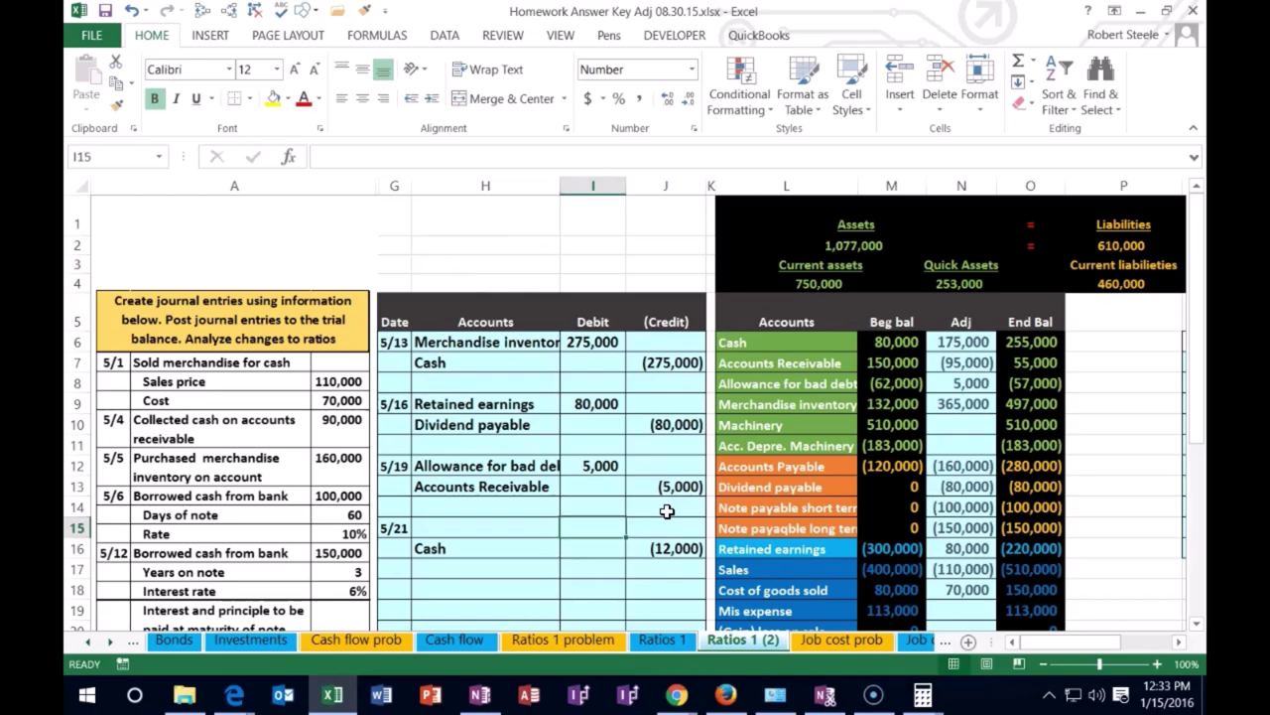
{"action": "type", "text": "-"}
{"action": "key", "text": "Down"}
{"action": "key", "text": "Right"}
{"action": "key", "text": "Return"}
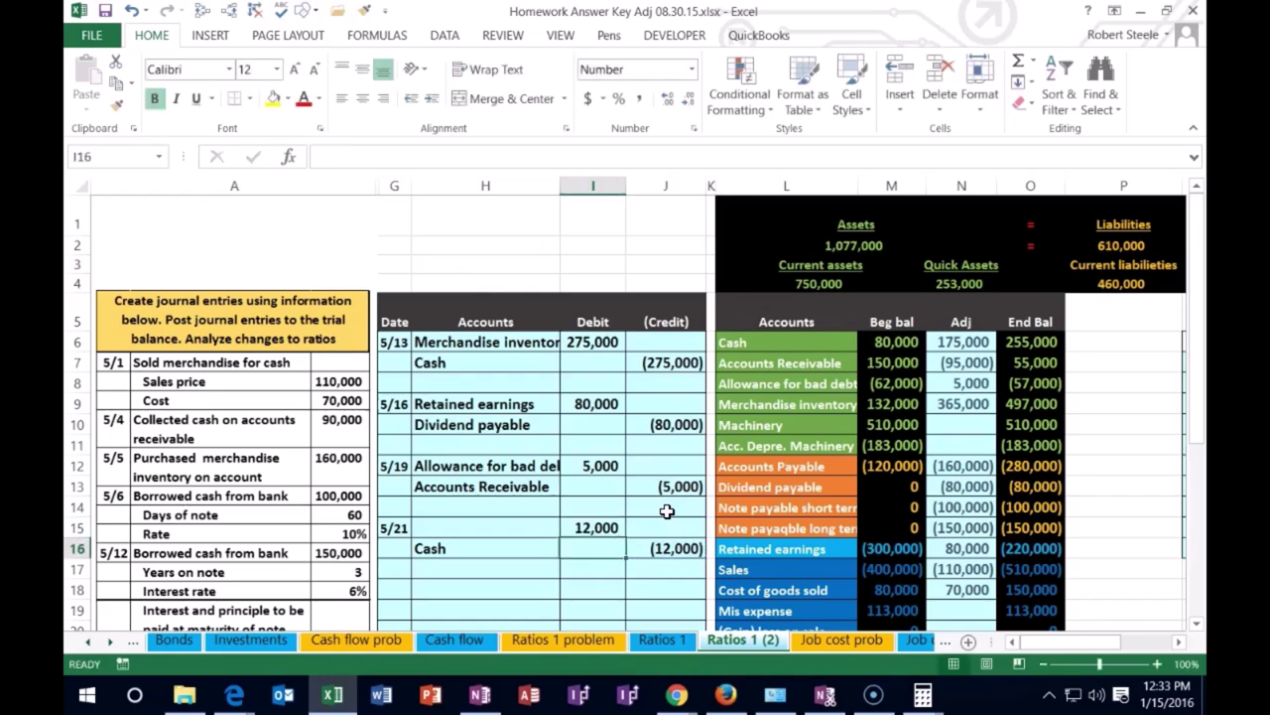
Check the Accounts Payable balance and copy the Accounts Payable account name into H15 as a value.
{"action": "left_click", "coordinate": [744, 467]}
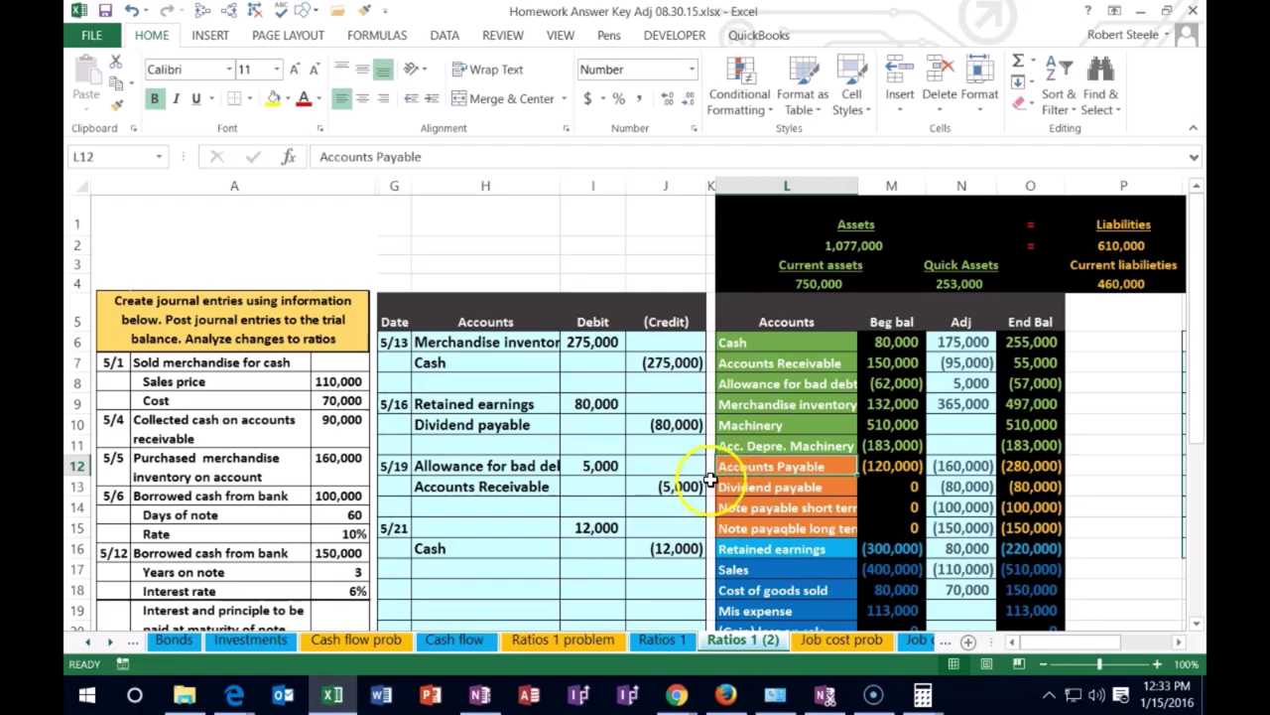
{"action": "left_click", "coordinate": [1020, 466]}
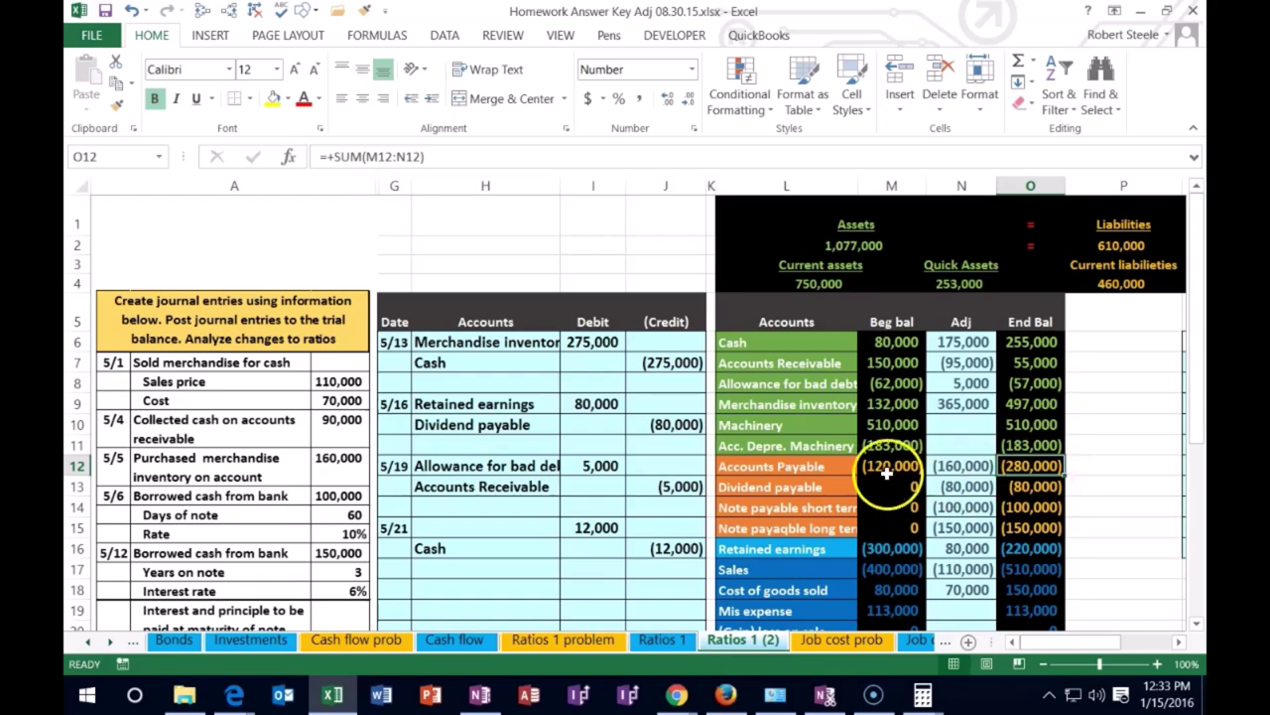
{"action": "left_click", "coordinate": [800, 463]}
{"action": "right_click", "coordinate": [800, 464]}
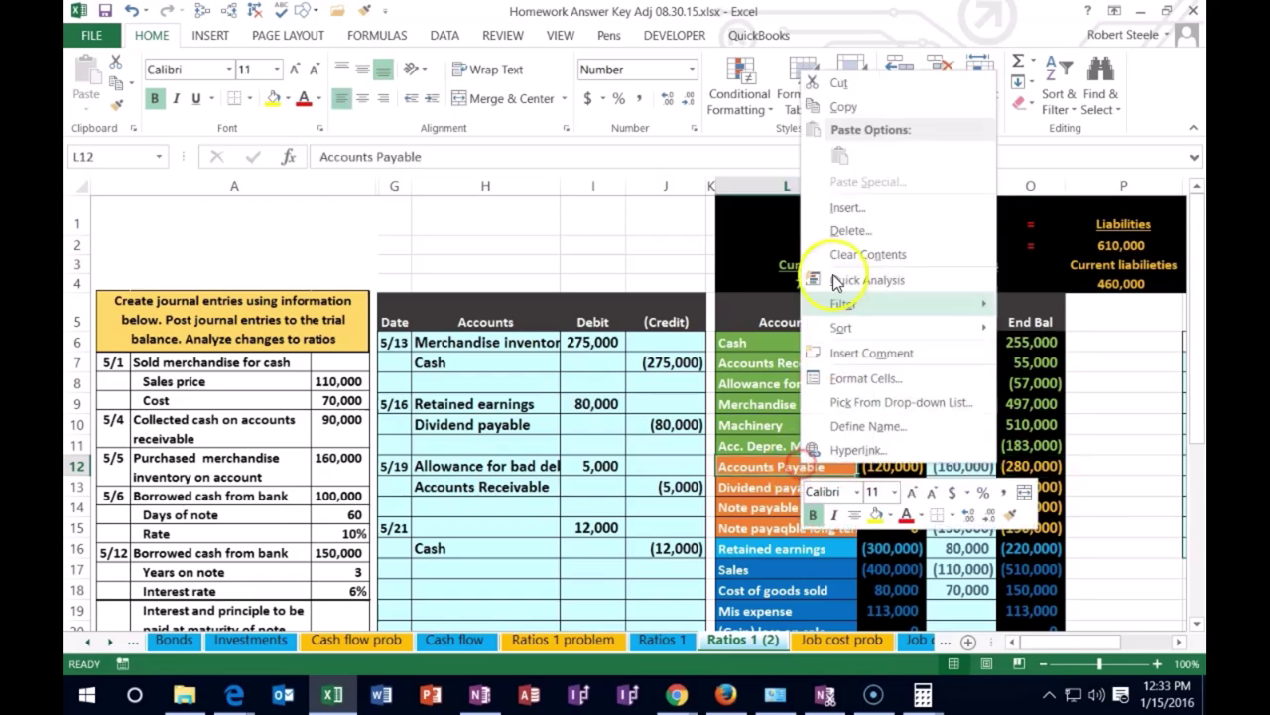
{"action": "left_click", "coordinate": [822, 111]}
{"action": "left_click", "coordinate": [488, 528]}
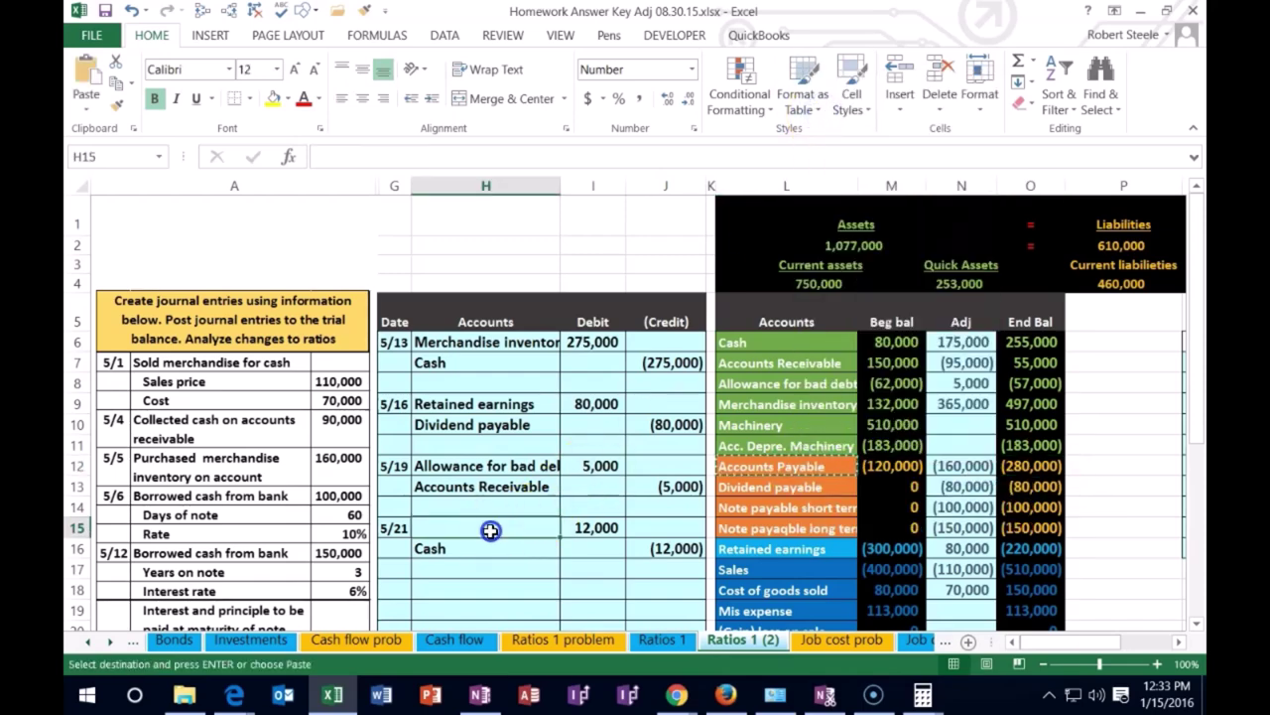
{"action": "right_click", "coordinate": [490, 531]}
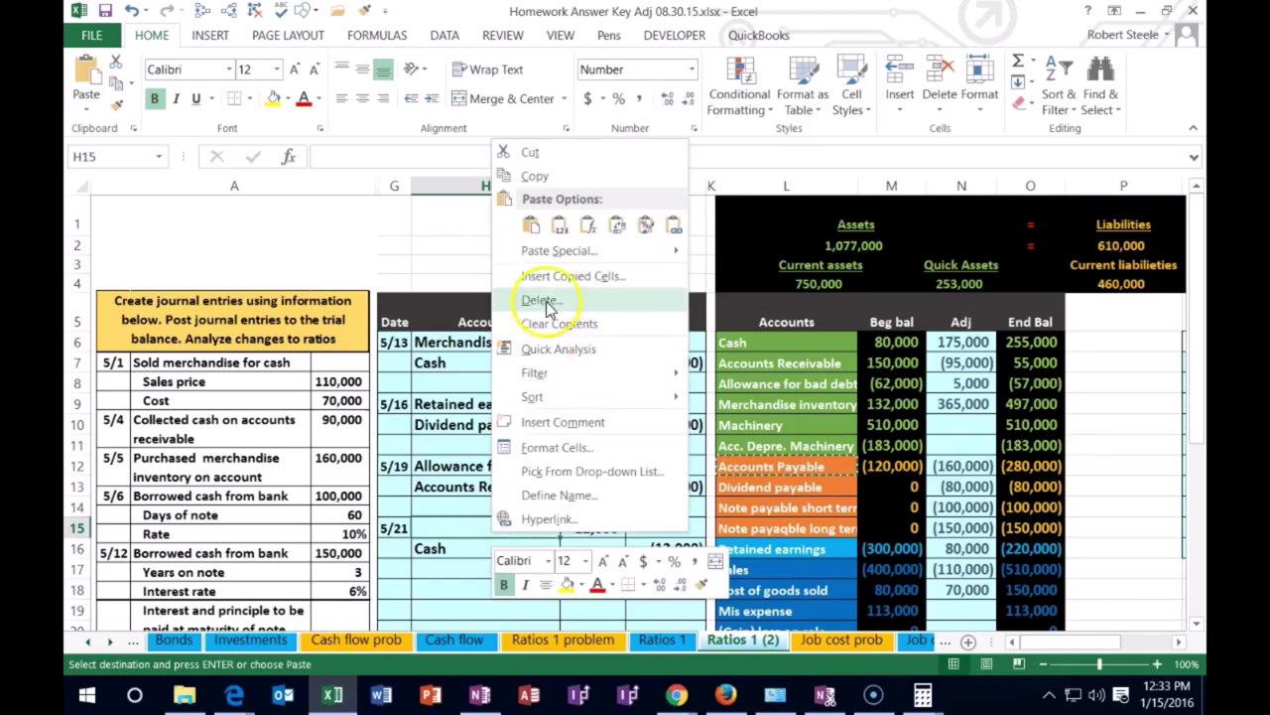
{"action": "left_click", "coordinate": [557, 227]}
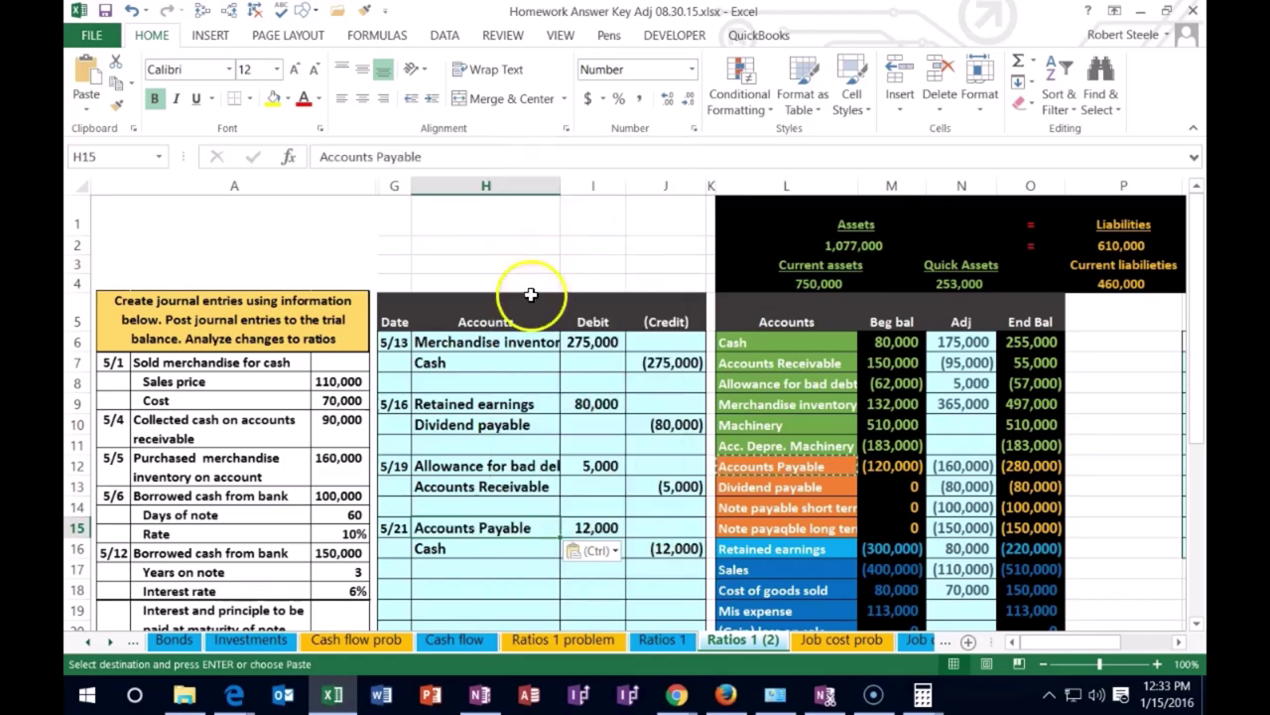
Post the 5/21 debit to the Accounts Payable adjustment in N12 as =E16+I15.
{"action": "left_click", "coordinate": [475, 527]}
{"action": "left_click_drag", "start_coordinate": [475, 527], "coordinate": [581, 524]}
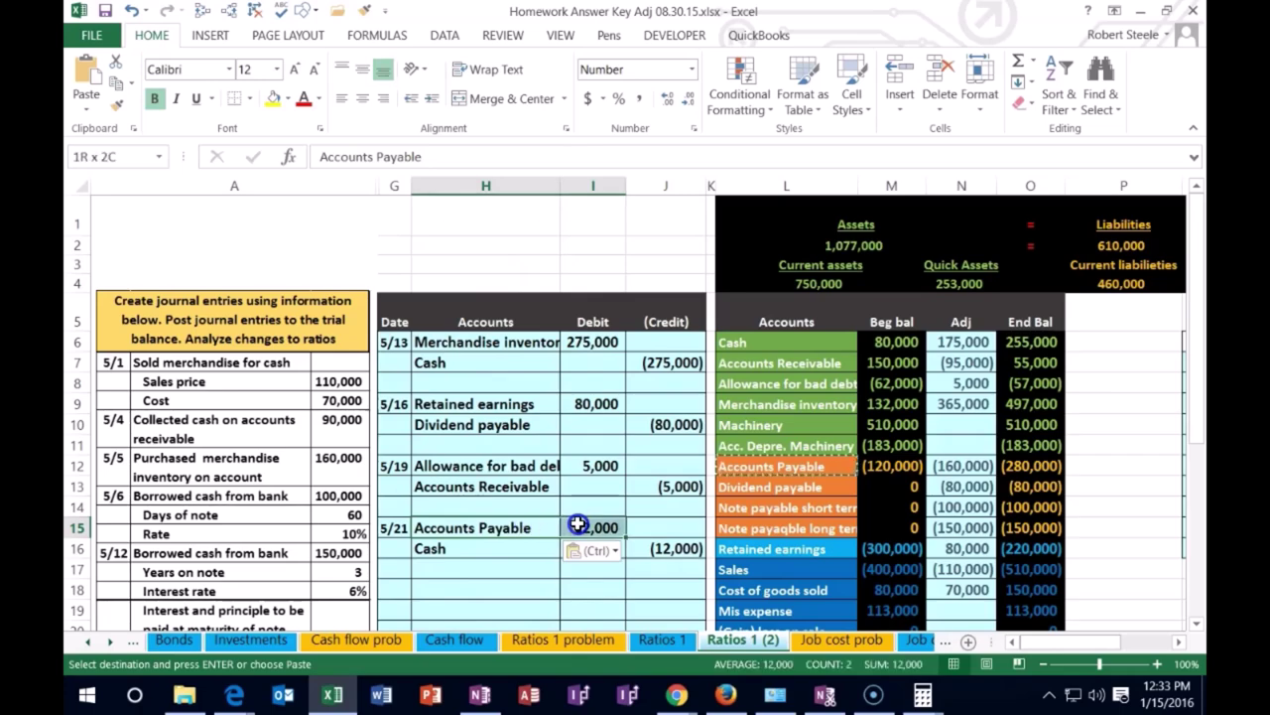
{"action": "left_click", "coordinate": [739, 466]}
{"action": "left_click", "coordinate": [958, 466]}
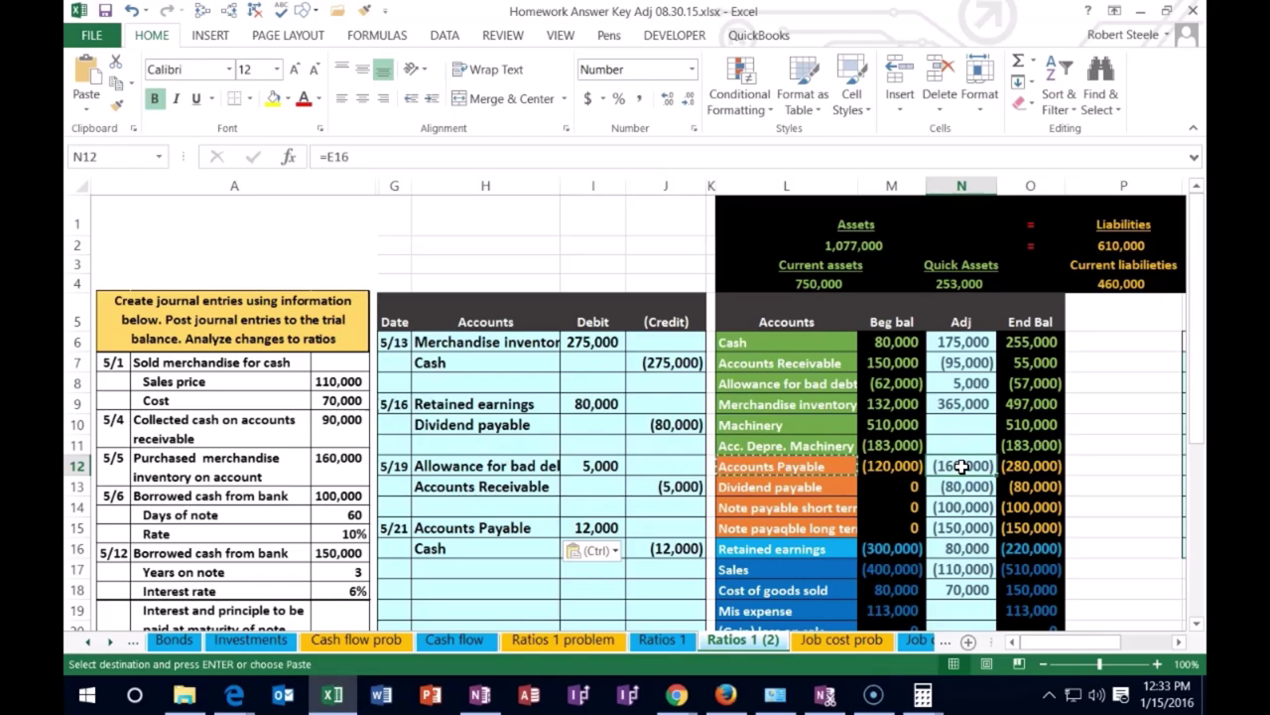
{"action": "double_click", "coordinate": [962, 466]}
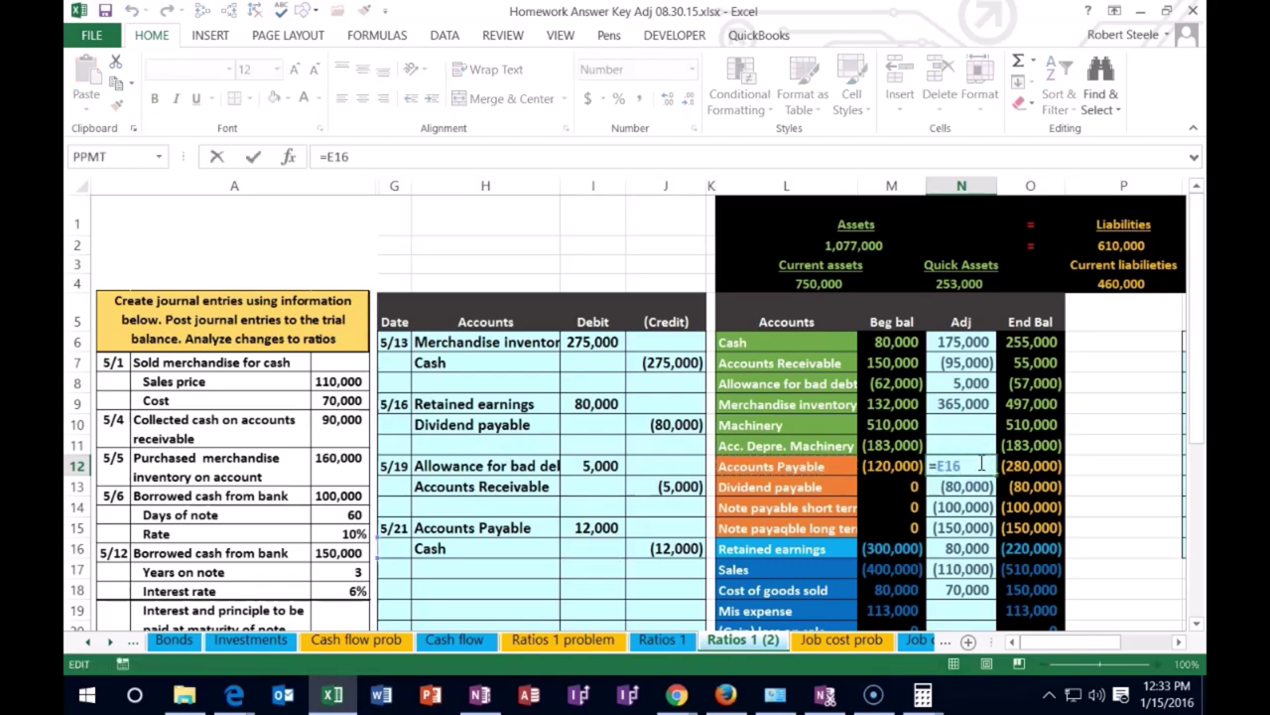
{"action": "left_click", "coordinate": [616, 527]}
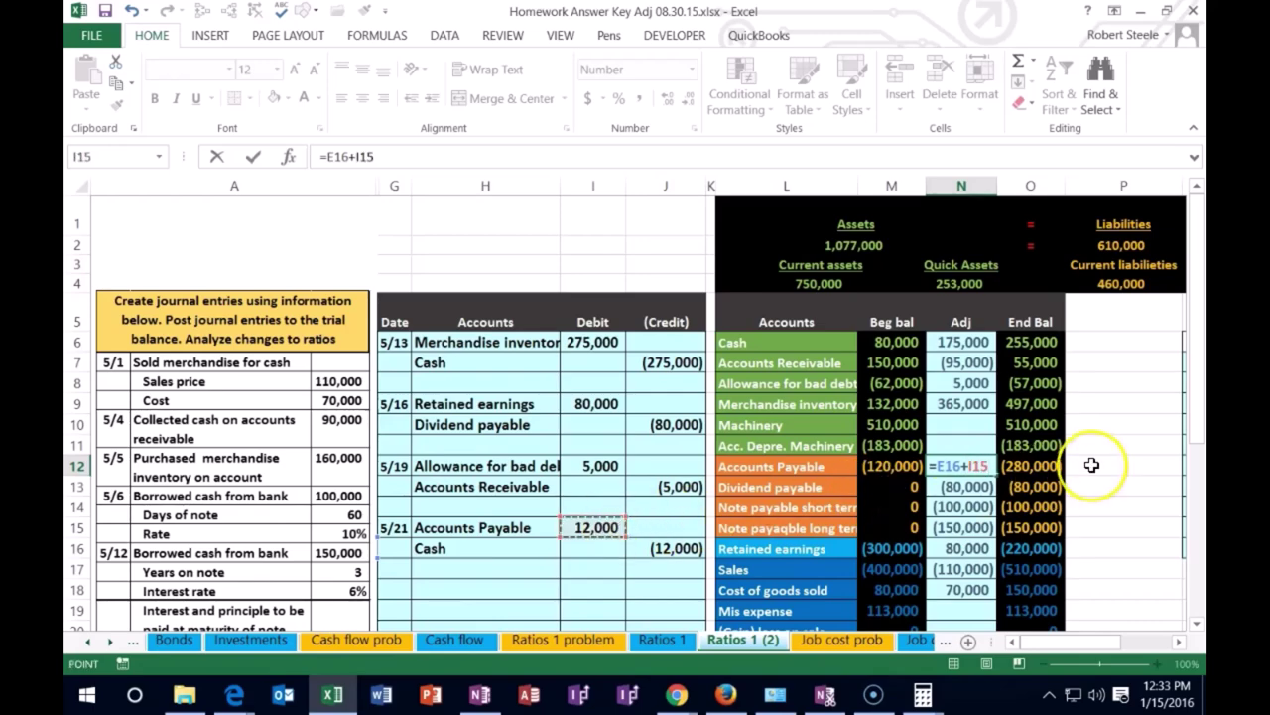
{"action": "key", "text": "Return"}
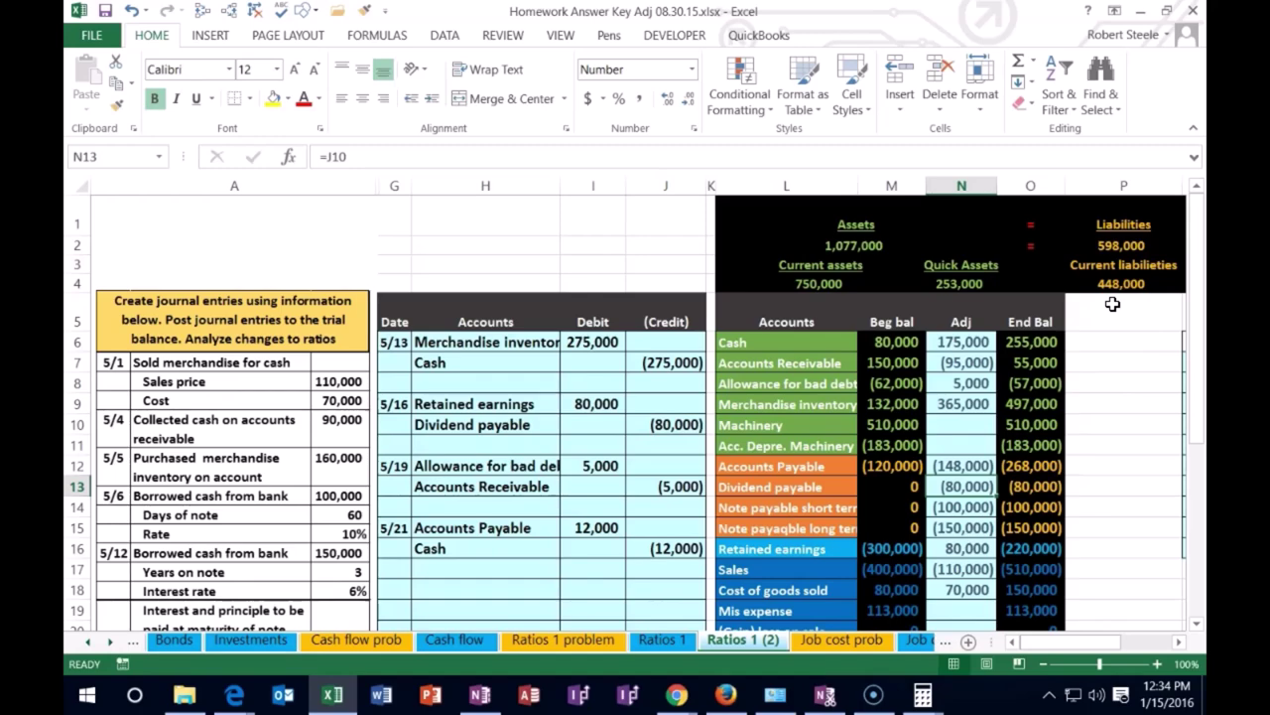
Add the 5/21 credit to the Cash adjustment in N6 as =D6+D12+D18+D21+J7+J16 and check the totals in L4, N4 and P4.
{"action": "left_click_drag", "start_coordinate": [528, 553], "coordinate": [635, 559]}
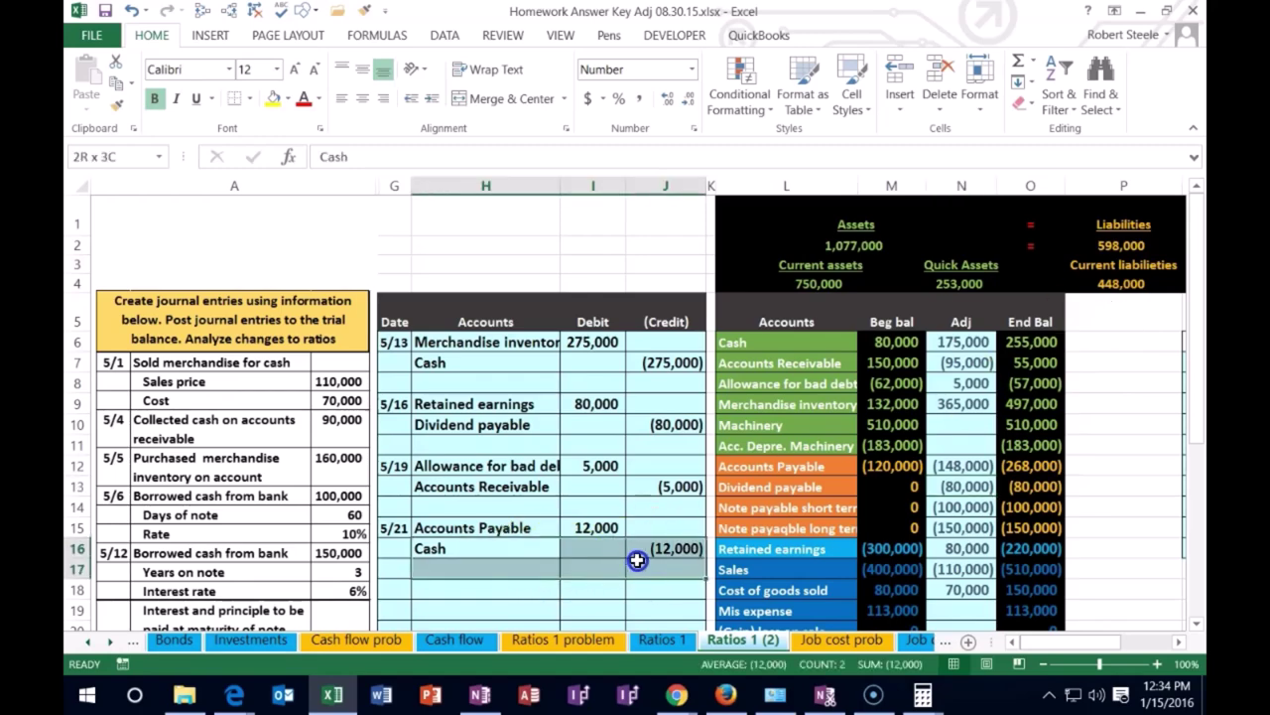
{"action": "left_click", "coordinate": [963, 341]}
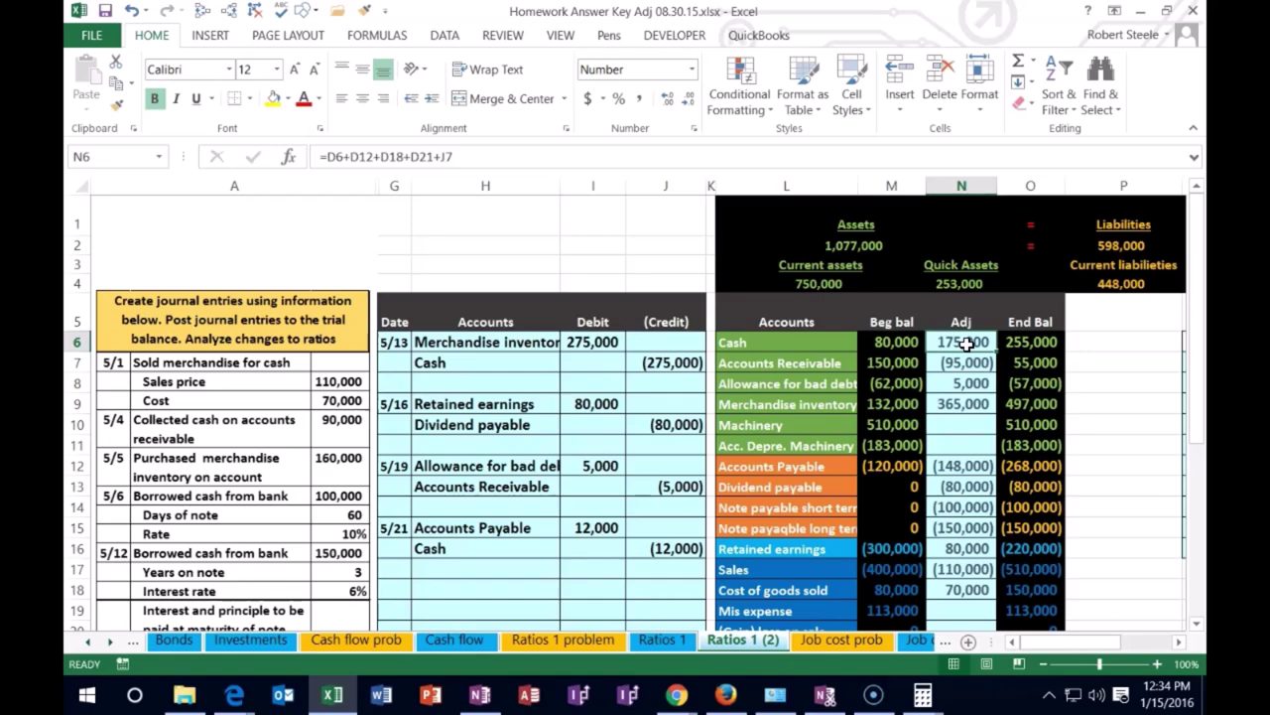
{"action": "double_click", "coordinate": [967, 342]}
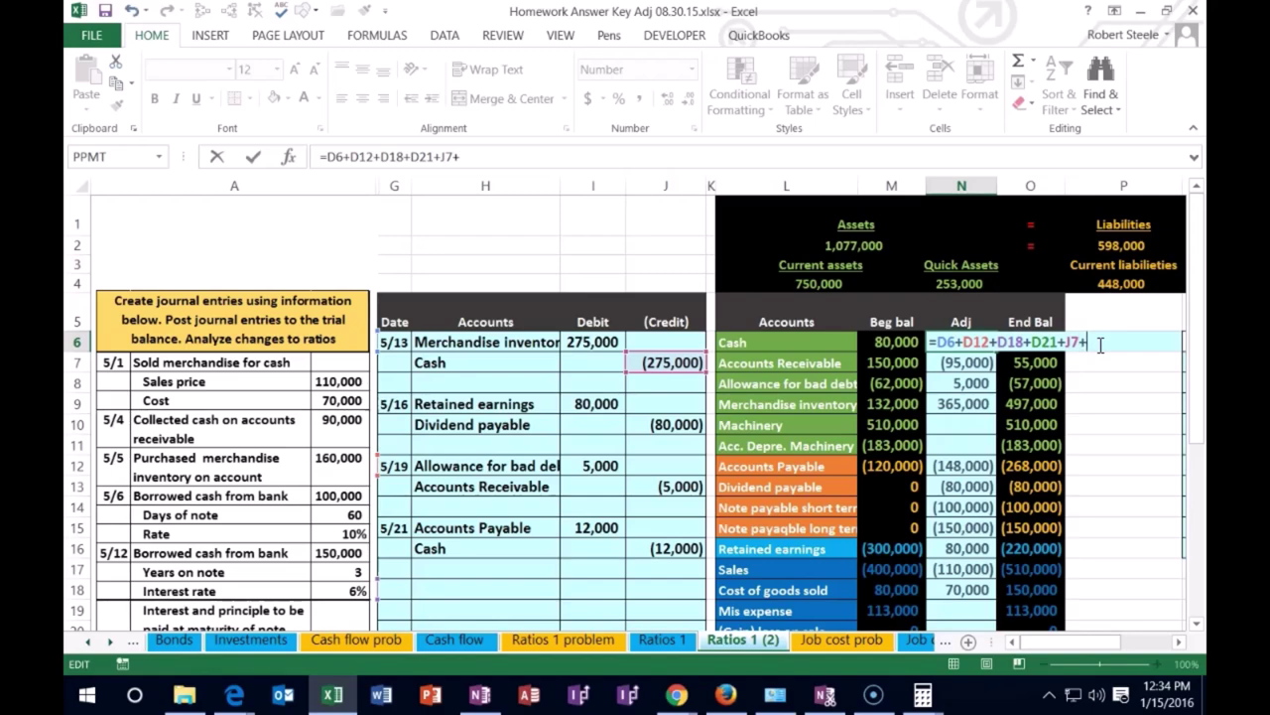
{"action": "left_click", "coordinate": [678, 549]}
{"action": "key", "text": "Return"}
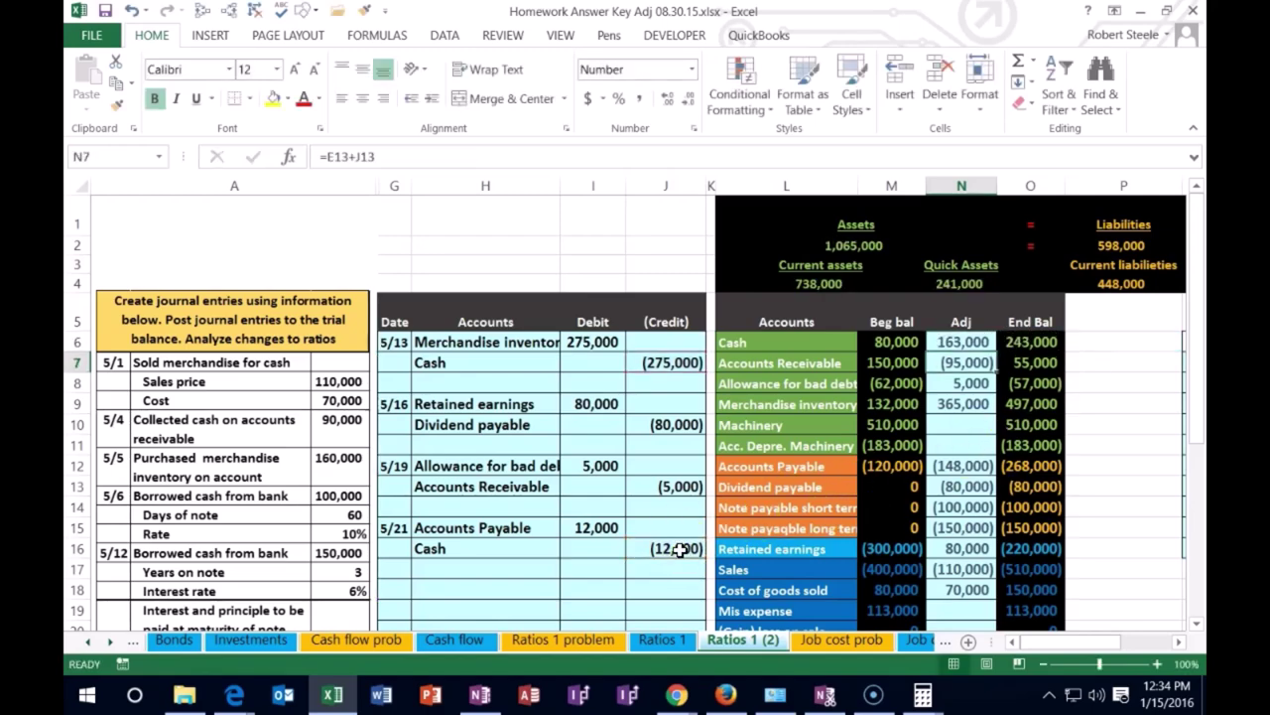
{"action": "left_click", "coordinate": [816, 277]}
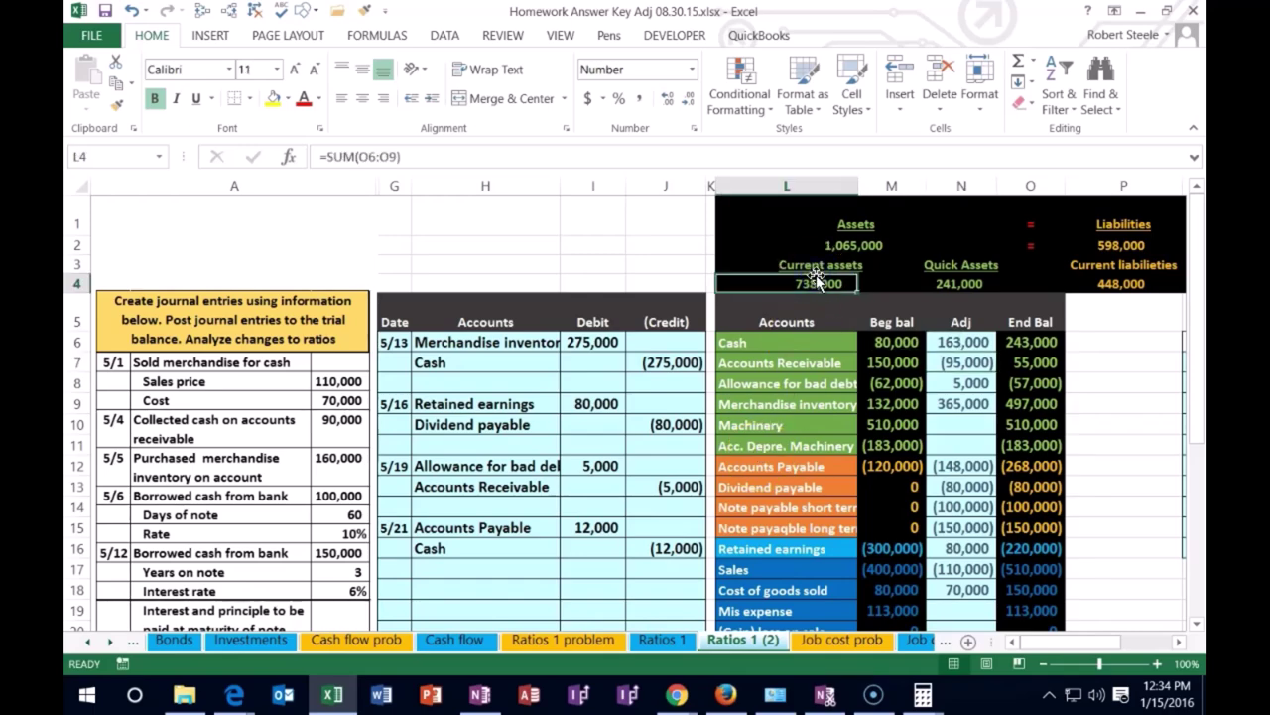
{"action": "left_click", "coordinate": [946, 285]}
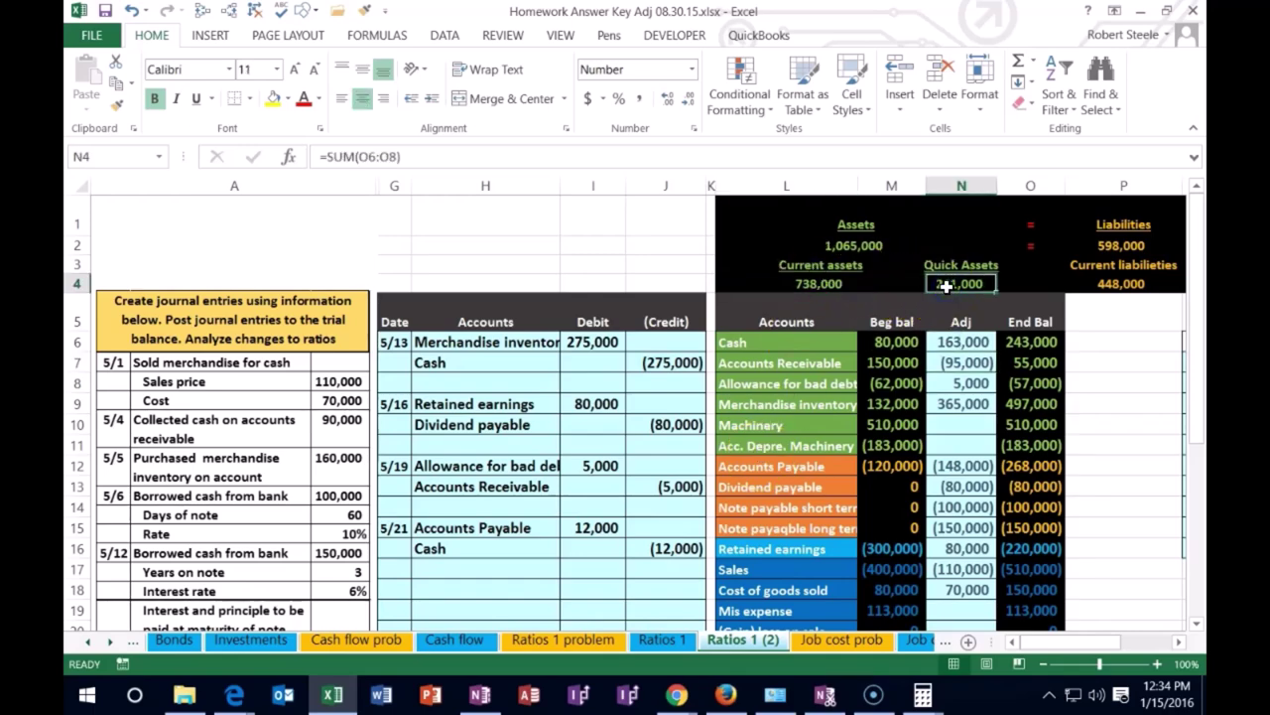
{"action": "left_click", "coordinate": [1109, 284]}
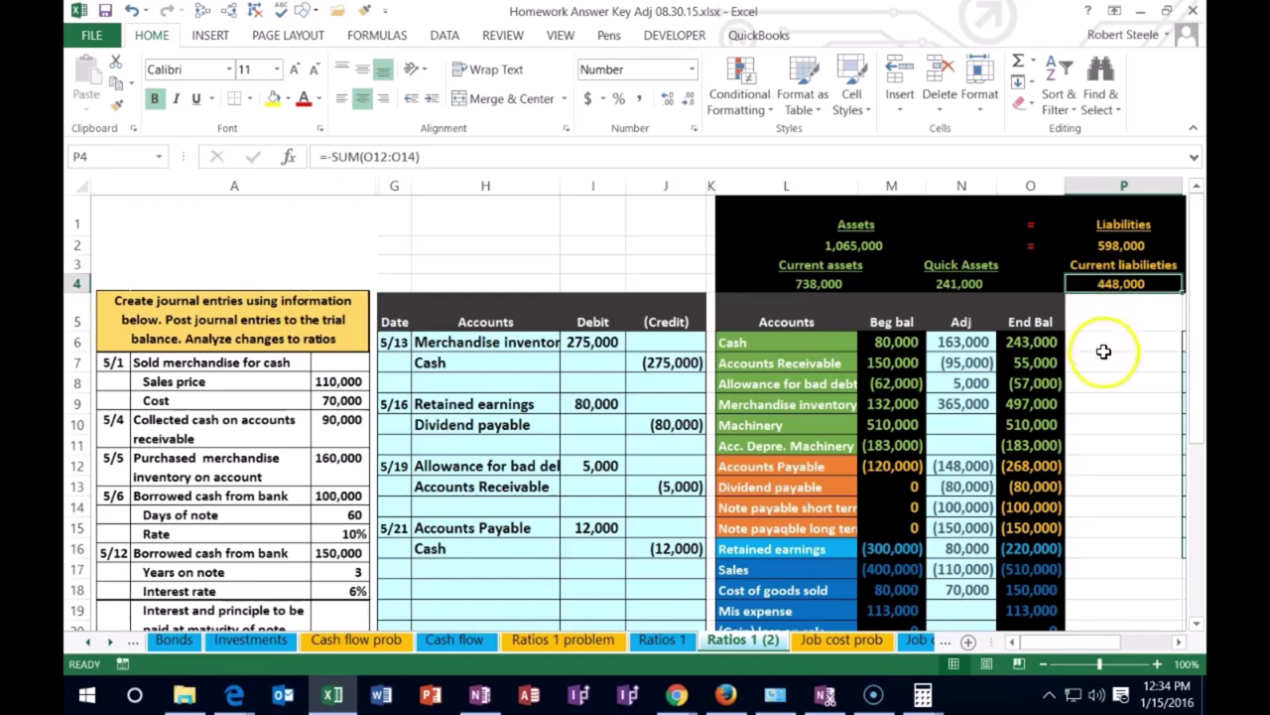
Enter the date 5/21 in Q15 of the ratio table.
{"action": "left_click", "coordinate": [1121, 399]}
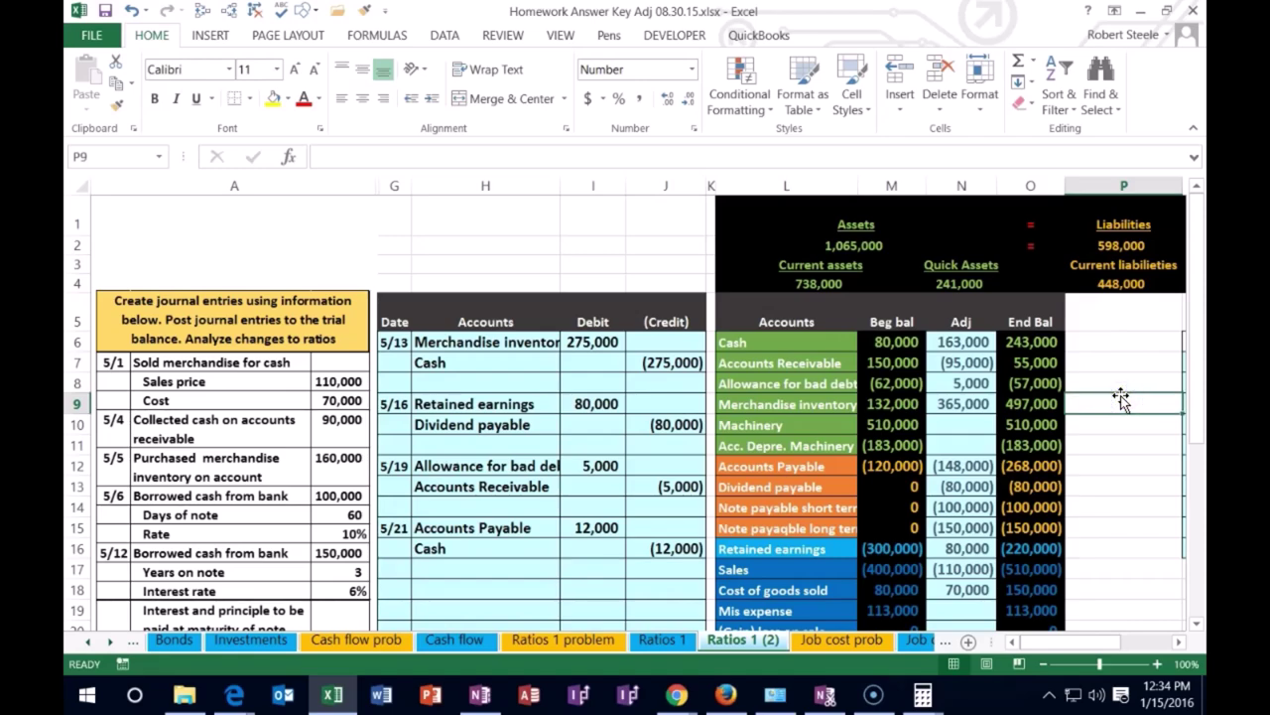
{"action": "key", "text": "Right"}
{"action": "key", "text": "Down"}
{"action": "key", "text": "Down"}
{"action": "key", "text": "Down"}
{"action": "key", "text": "Down"}
{"action": "key", "text": "Down"}
{"action": "key", "text": "Down"}
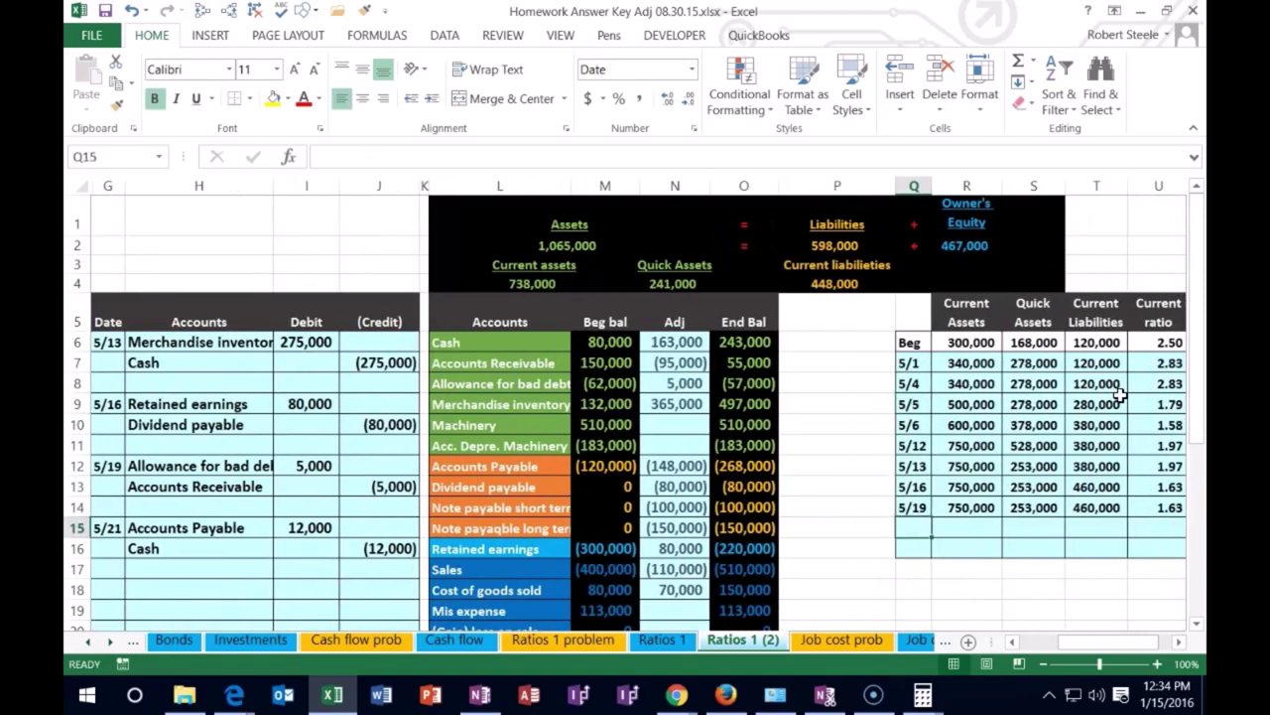
{"action": "type", "text": "5"}
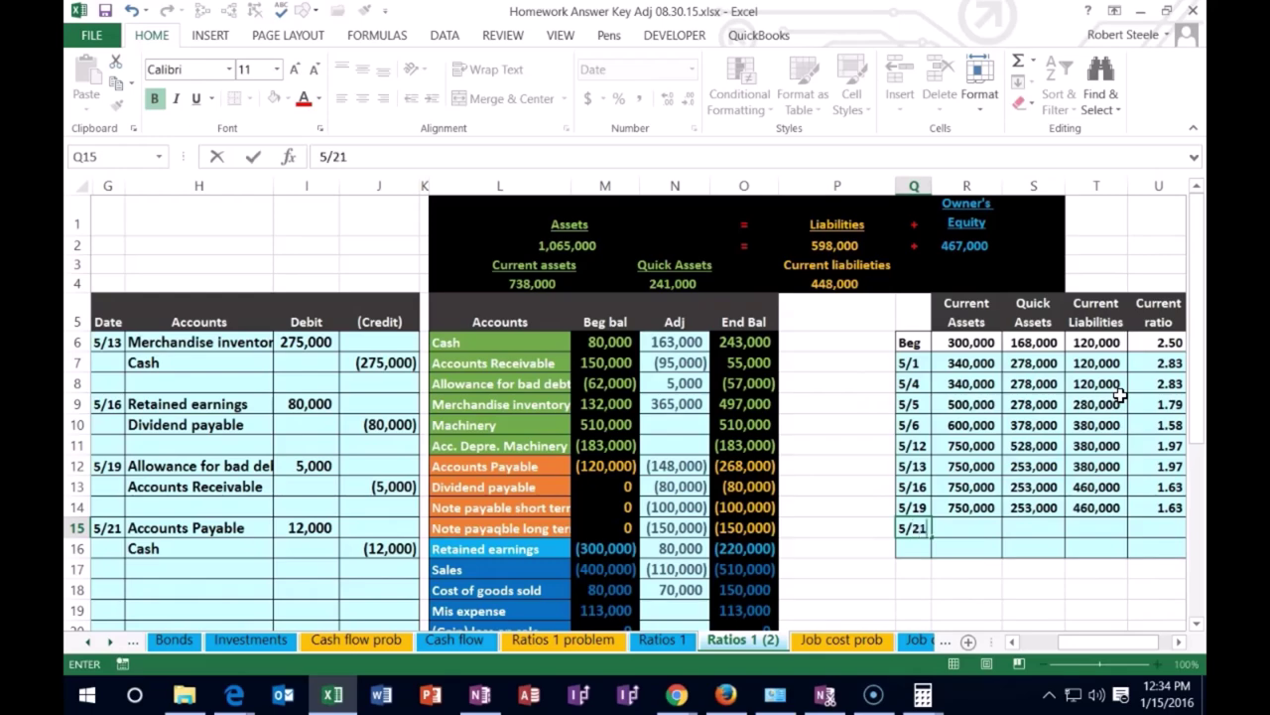
{"action": "type", "text": "/21"}
{"action": "key", "text": "Tab"}
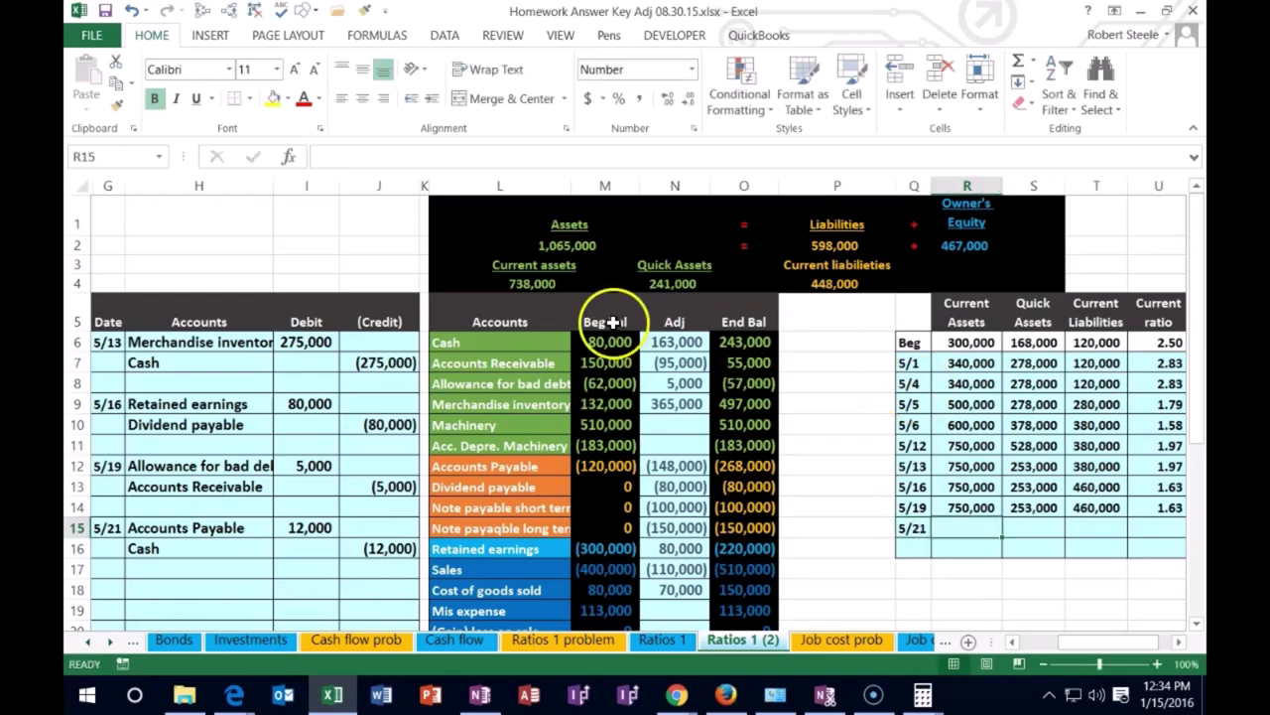
Fill the 5/21 ratio row with current assets 7,380,000, quick assets 241,000 and current liabilities 448,000 in R15:T15.
{"action": "type", "text": "7"}
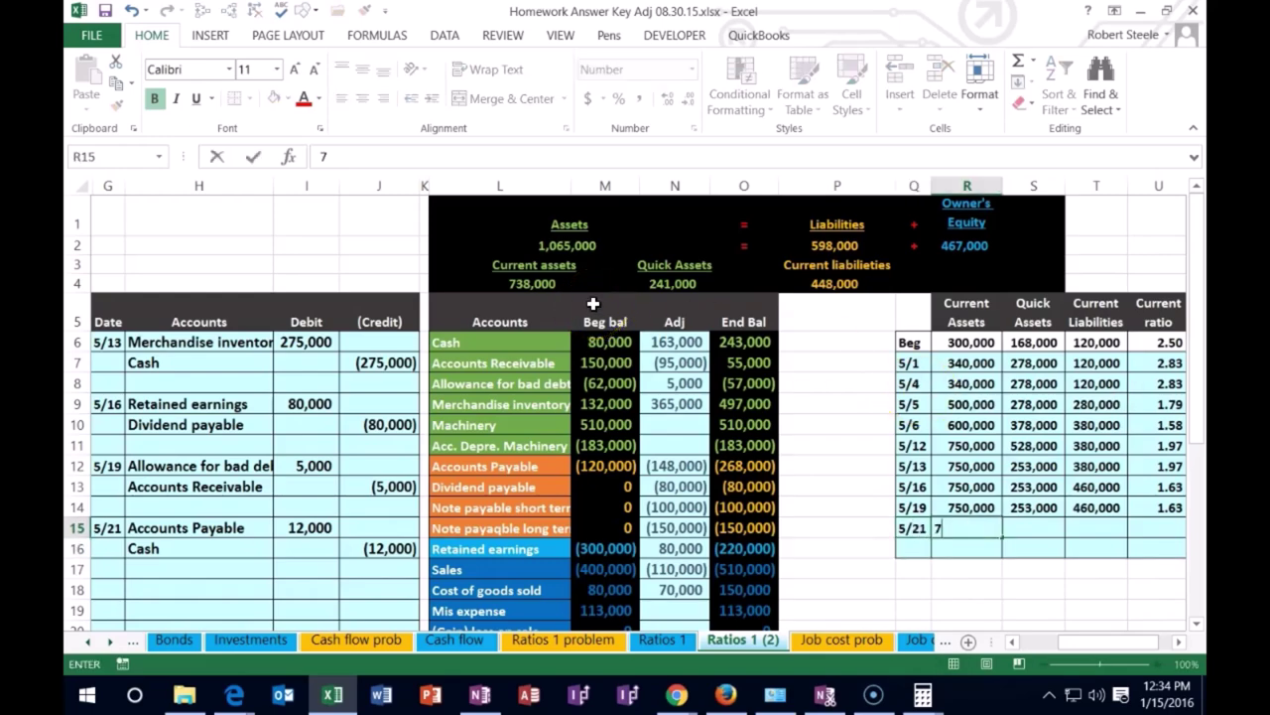
{"action": "type", "text": ",380,000"}
{"action": "key", "text": "Tab"}
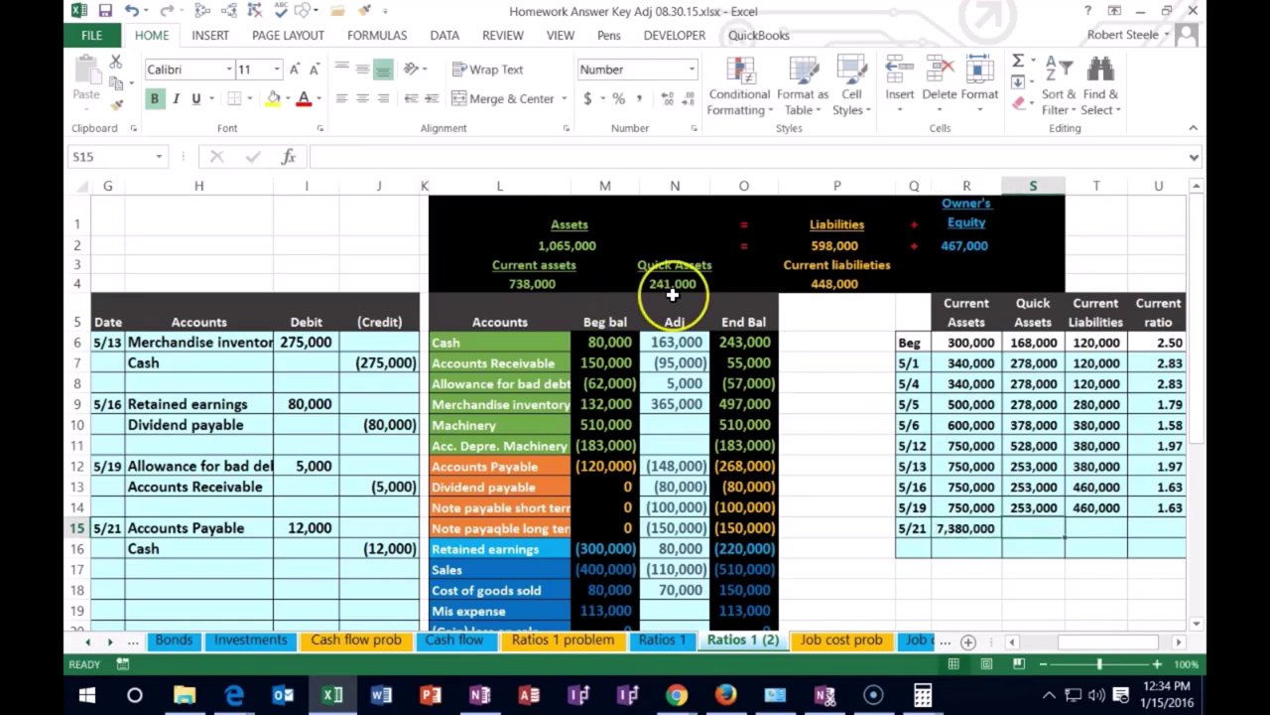
{"action": "type", "text": "241000"}
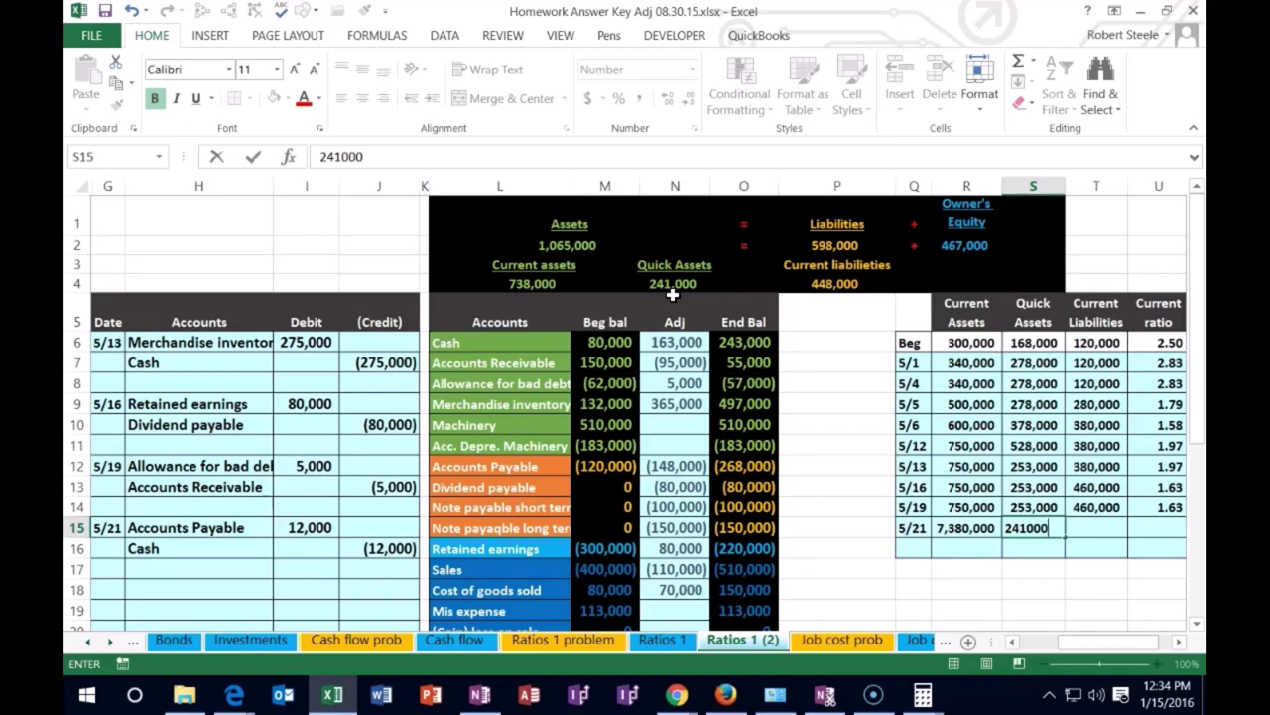
{"action": "key", "text": "Tab"}
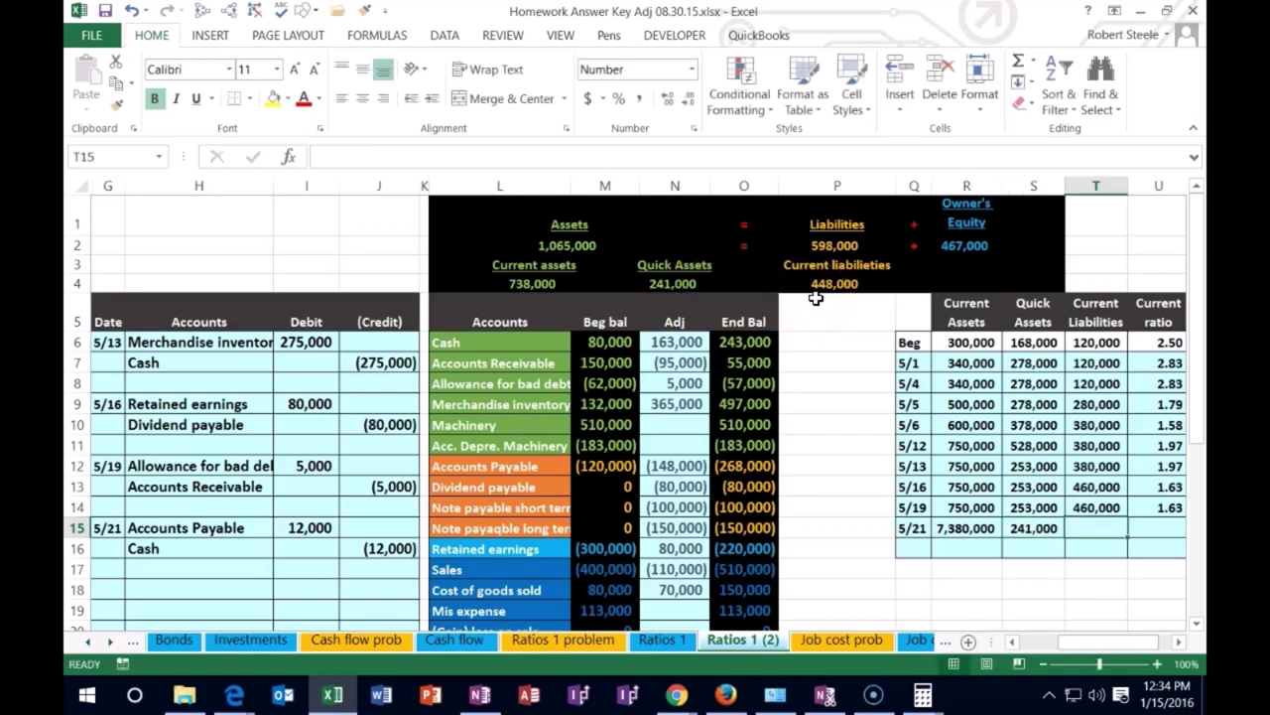
{"action": "type", "text": "44800"}
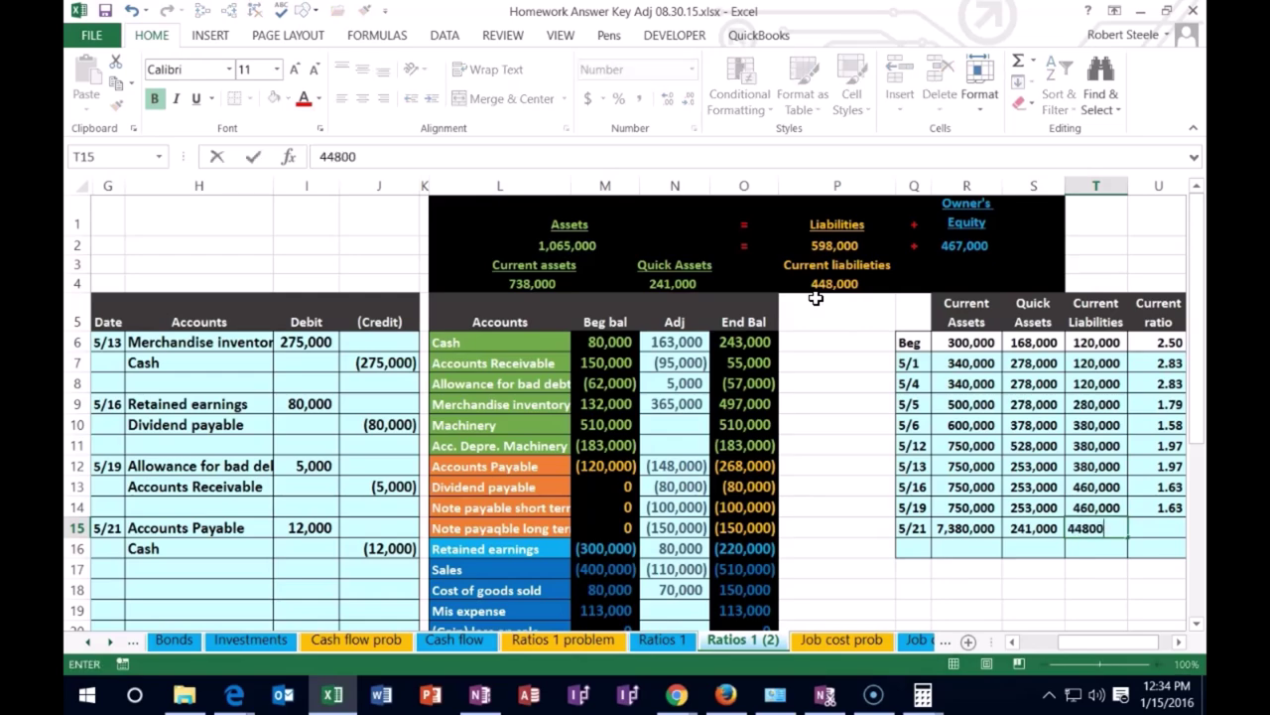
{"action": "type", "text": "48,000"}
{"action": "key", "text": "Tab"}
{"action": "scroll", "coordinate": [815, 297], "scroll_direction": "right", "scroll_amount": 2}
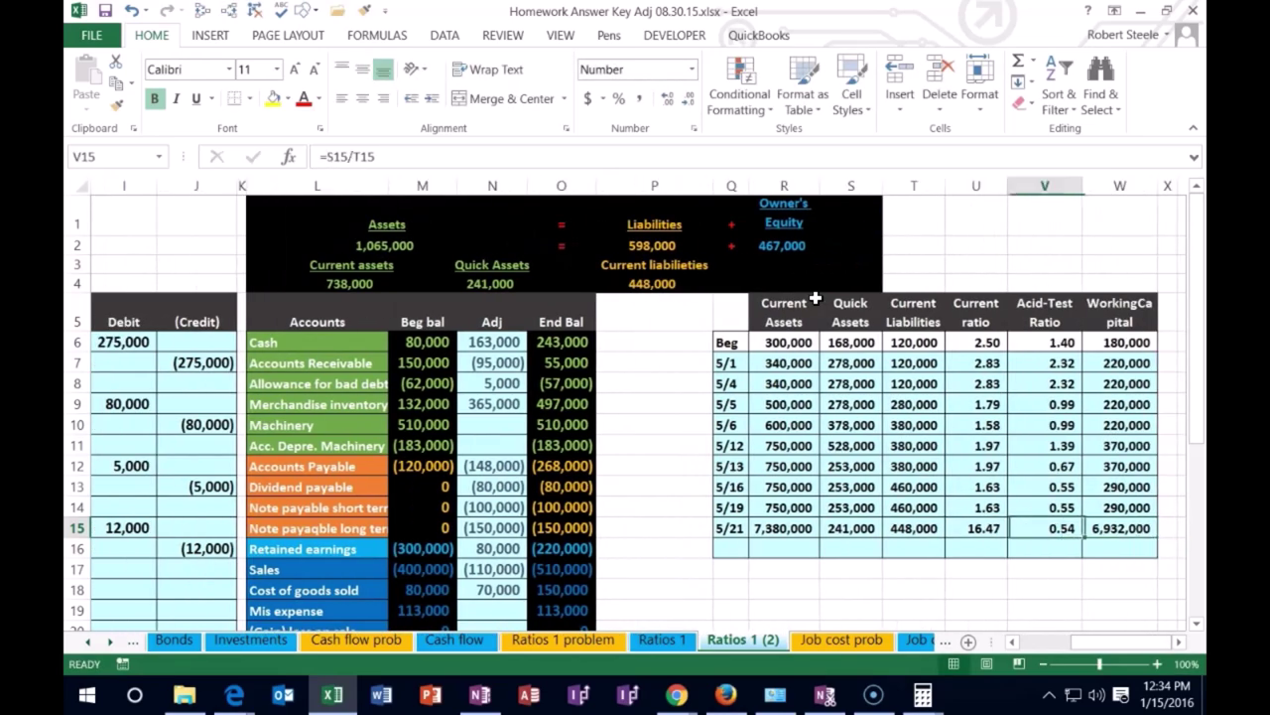
Correct the 5/21 current assets in R15 to 738,000.
{"action": "key", "text": "Left"}
{"action": "key", "text": "Left"}
{"action": "key", "text": "Left"}
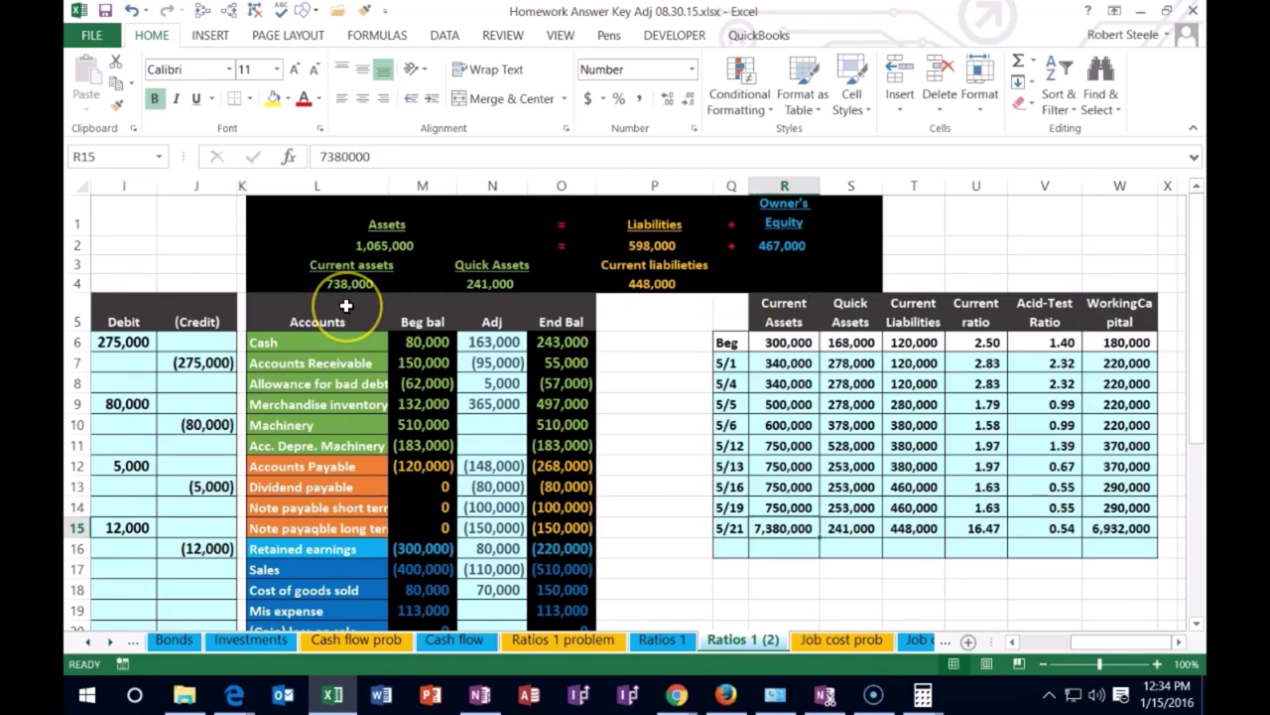
{"action": "type", "text": "73"}
{"action": "key", "text": "Return"}
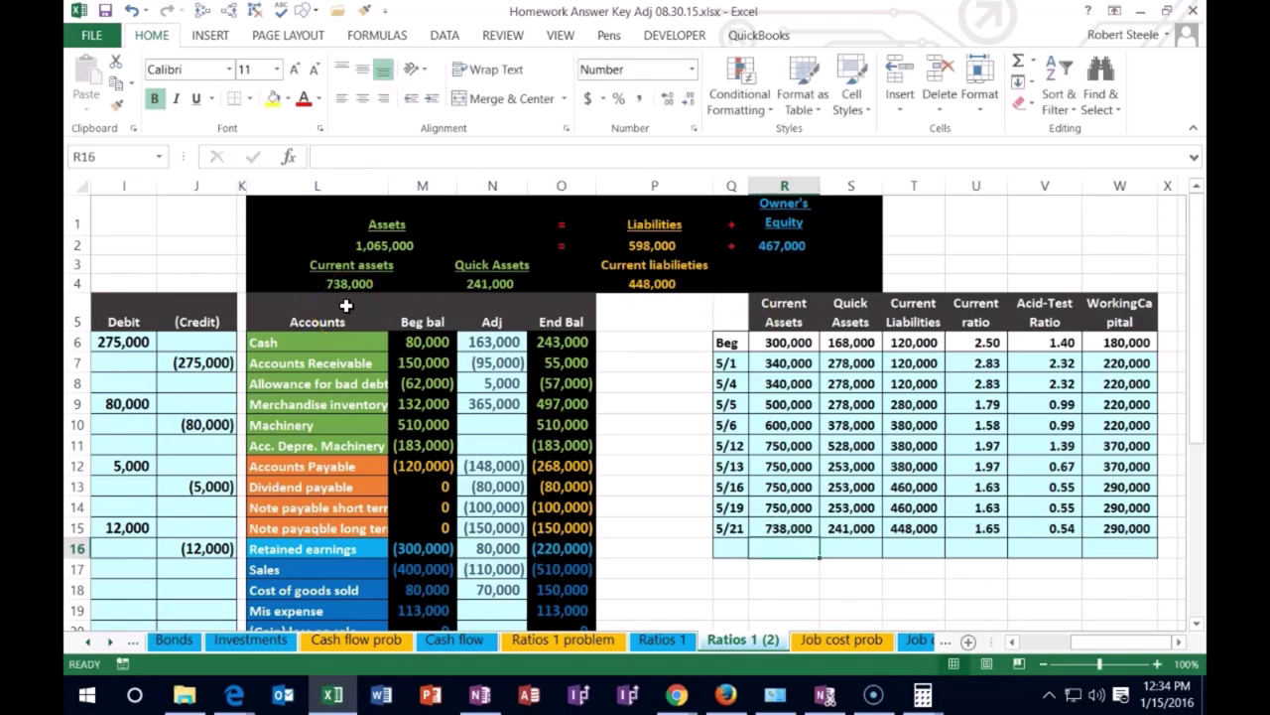
Clear the 5/21 formulas in U15:W15 and calculate the current ratio in U15 as =R15/T15.
{"action": "left_click_drag", "start_coordinate": [993, 528], "coordinate": [1134, 537]}
{"action": "key", "text": "Delete"}
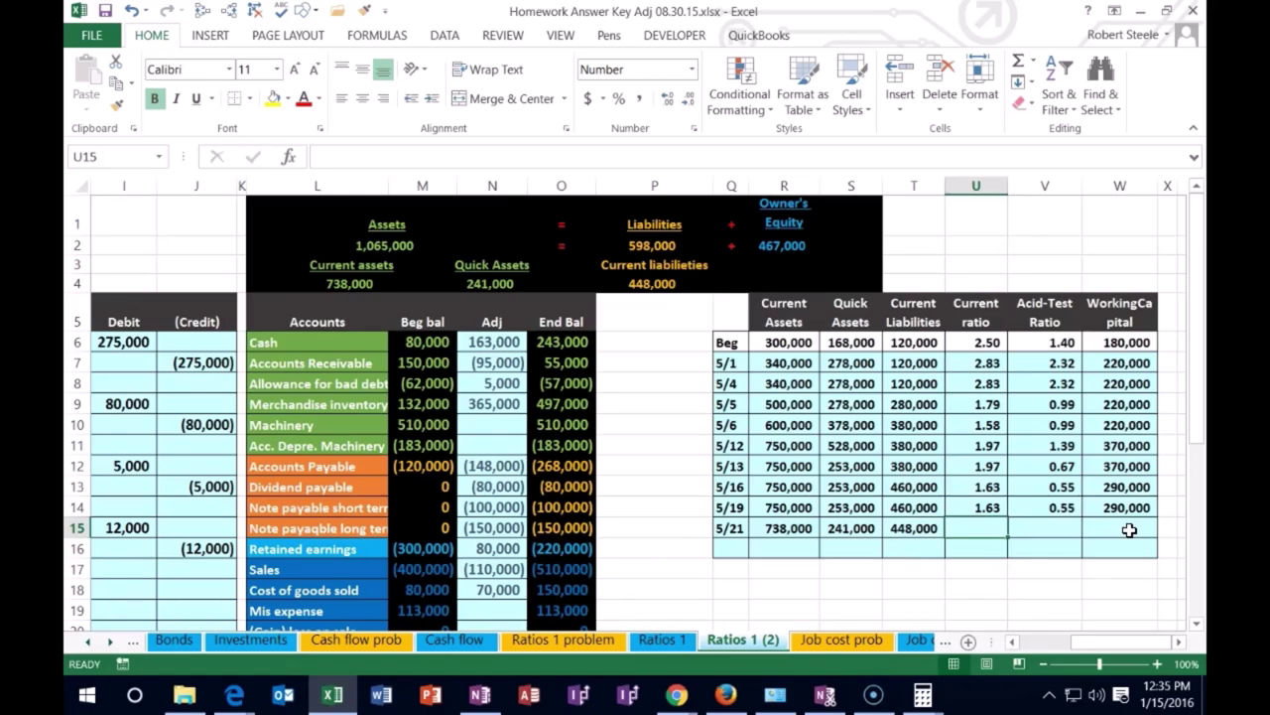
{"action": "type", "text": "="}
{"action": "left_click", "coordinate": [796, 528]}
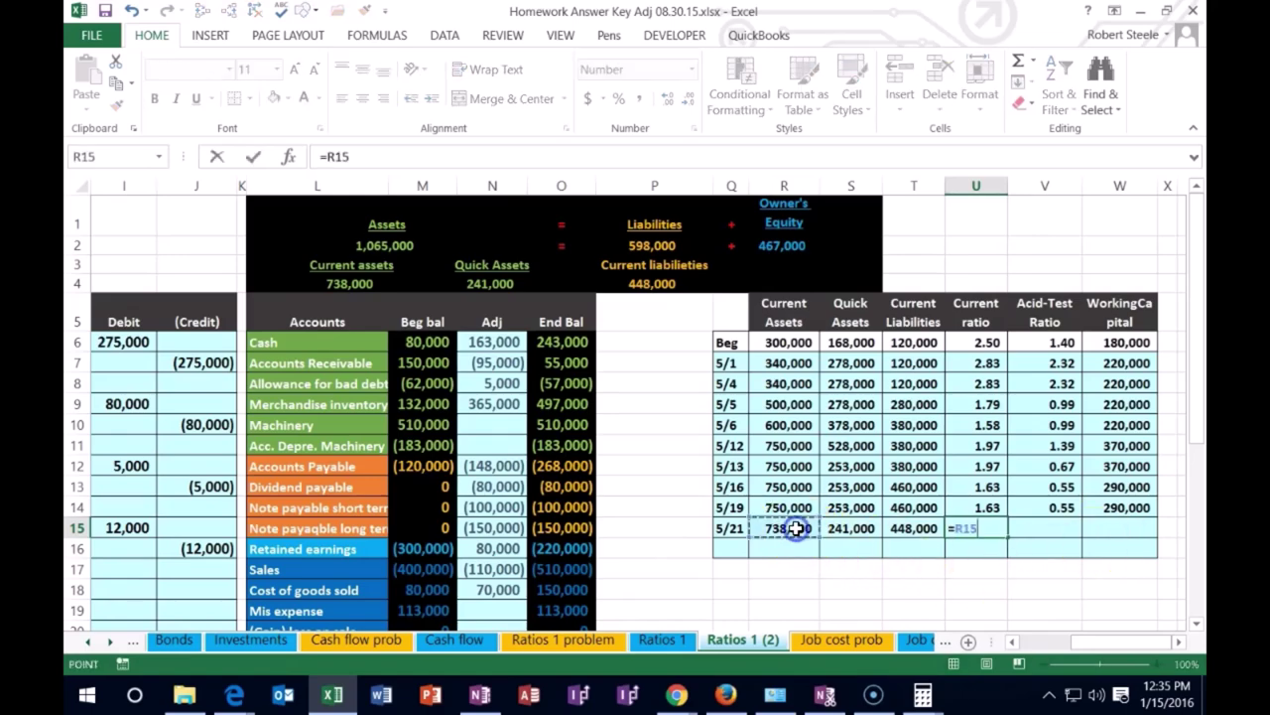
{"action": "type", "text": "/"}
{"action": "left_click", "coordinate": [904, 528]}
{"action": "key", "text": "ctrl+Return"}
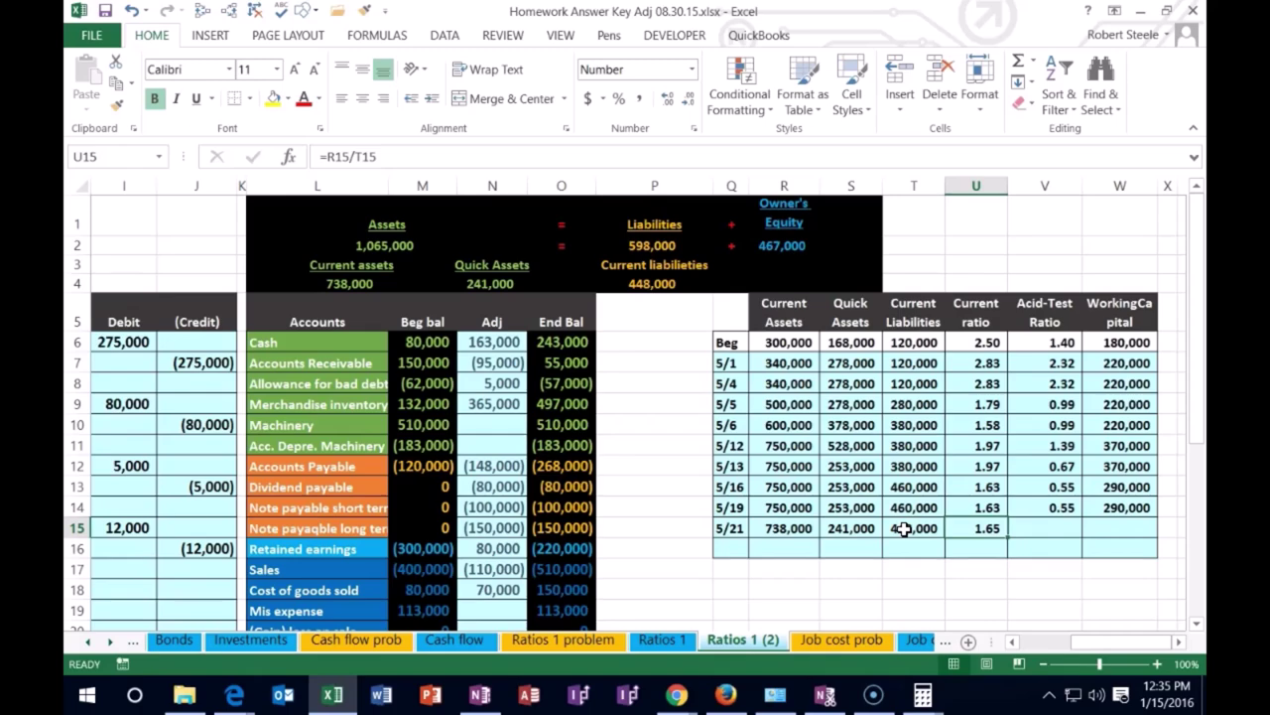
Calculate the 5/21 acid-test ratio in V15 as =S15/T15.
{"action": "key", "text": "Right"}
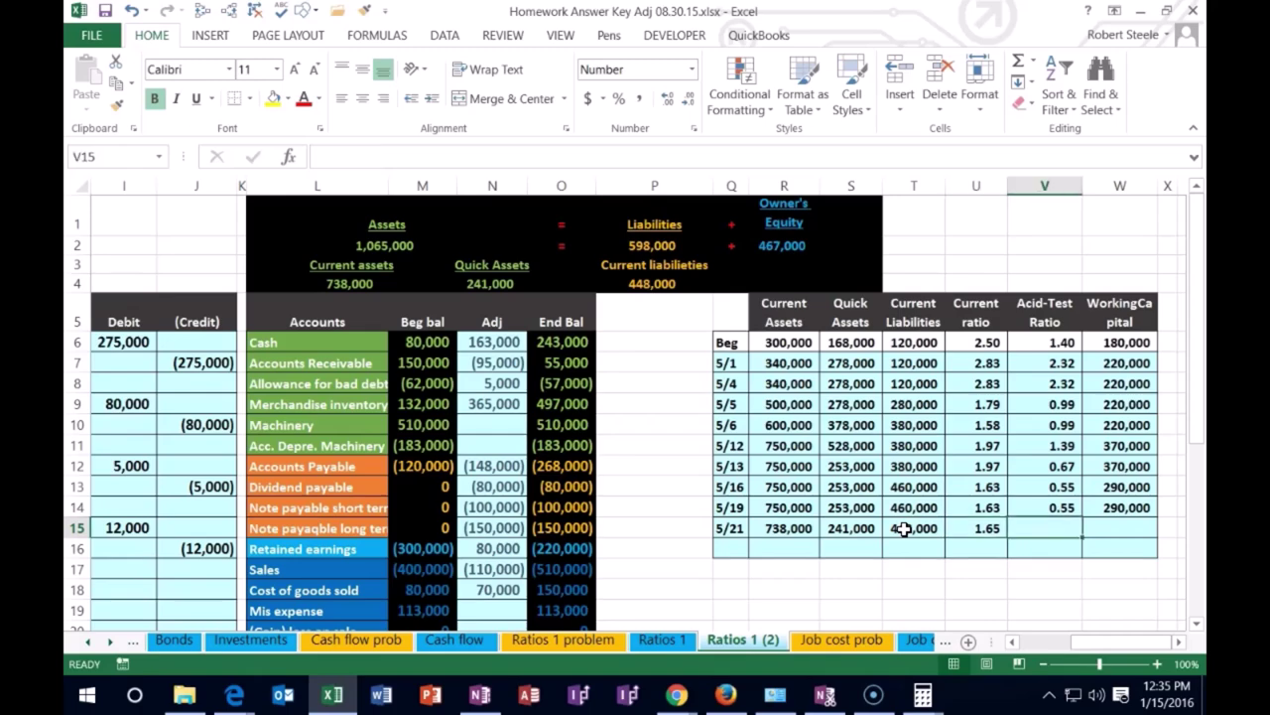
{"action": "type", "text": "="}
{"action": "left_click", "coordinate": [859, 527]}
{"action": "type", "text": "/"}
{"action": "left_click", "coordinate": [914, 527]}
{"action": "key", "text": "ctrl+Return"}
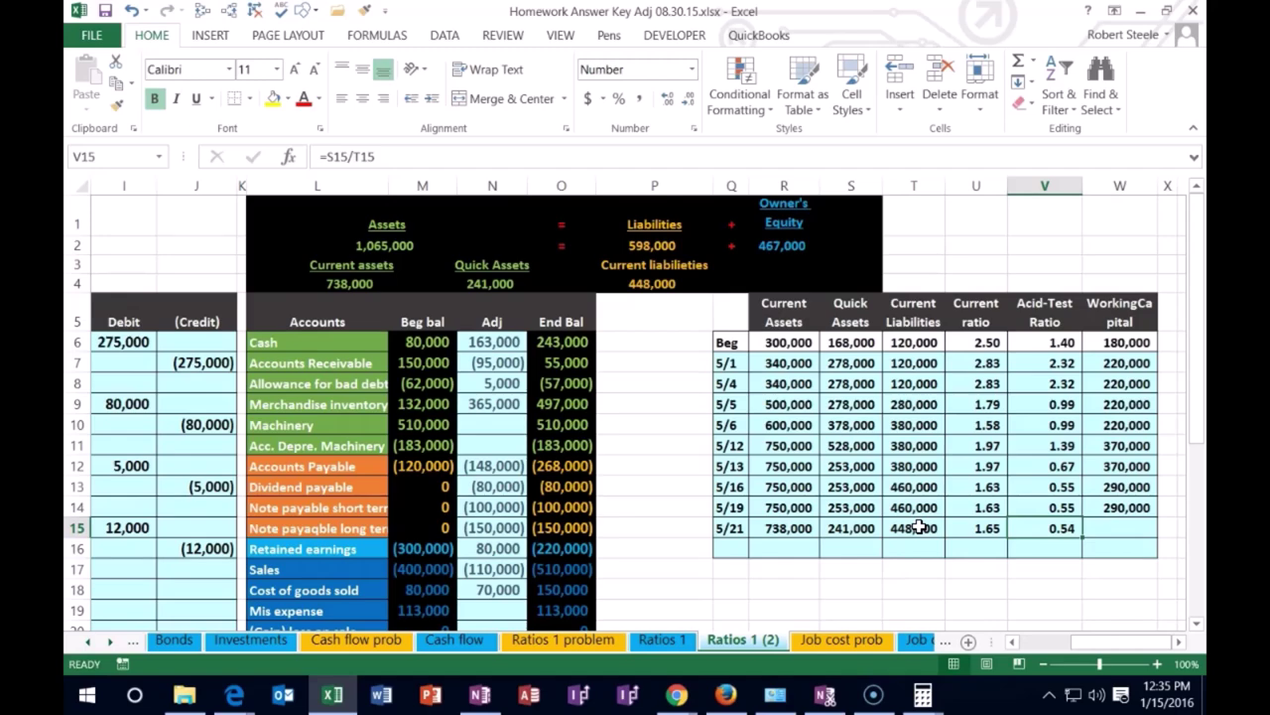
Calculate the 5/21 working capital in W15 as =R15-T15 and check the formula.
{"action": "key", "text": "Right"}
{"action": "type", "text": "="}
{"action": "key", "text": "Left"}
{"action": "key", "text": "Left"}
{"action": "key", "text": "Left"}
{"action": "key", "text": "Left"}
{"action": "key", "text": "Left"}
{"action": "type", "text": "-"}
{"action": "key", "text": "Left"}
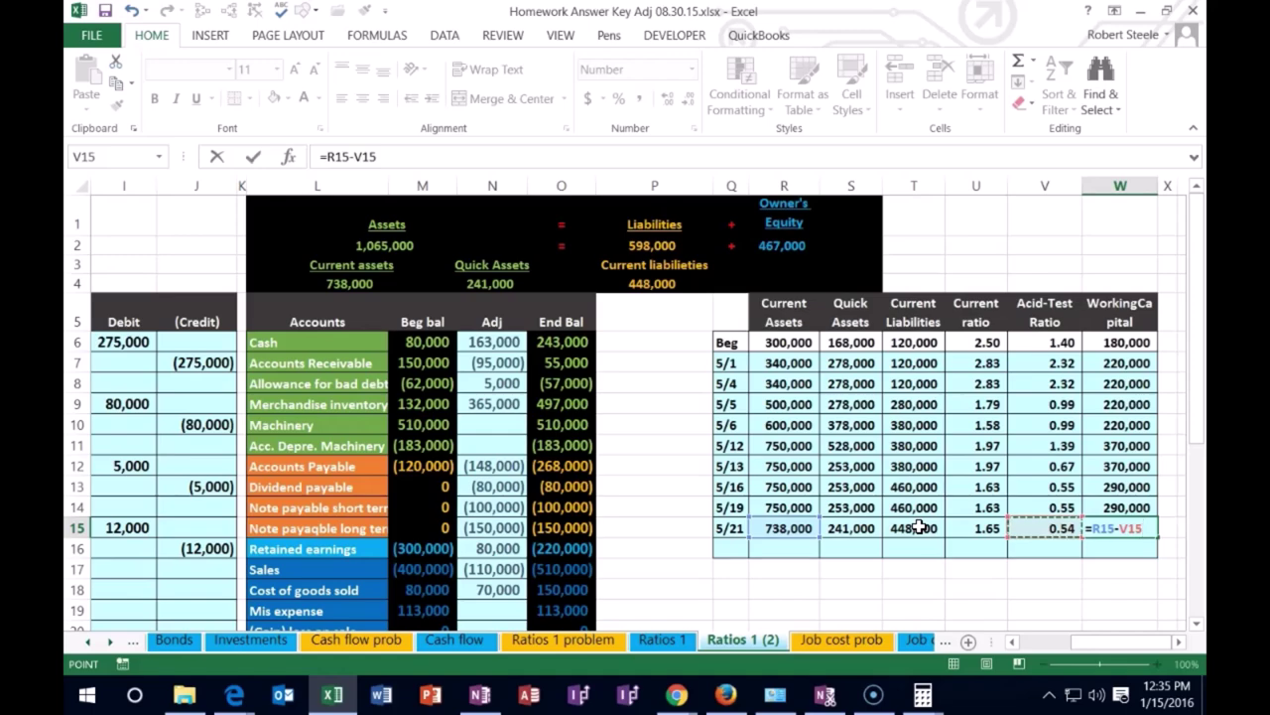
{"action": "key", "text": "Return"}
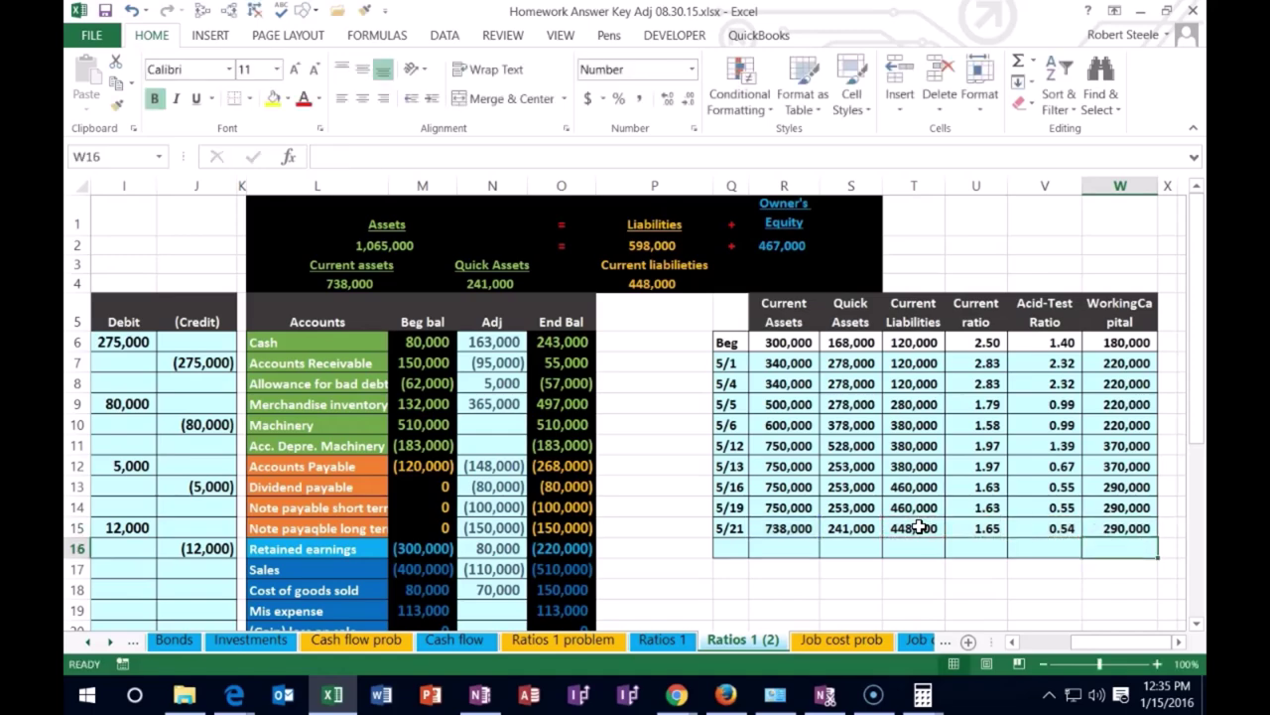
{"action": "key", "text": "Up"}
{"action": "scroll", "coordinate": [704, 586], "scroll_direction": "right", "scroll_amount": 1}
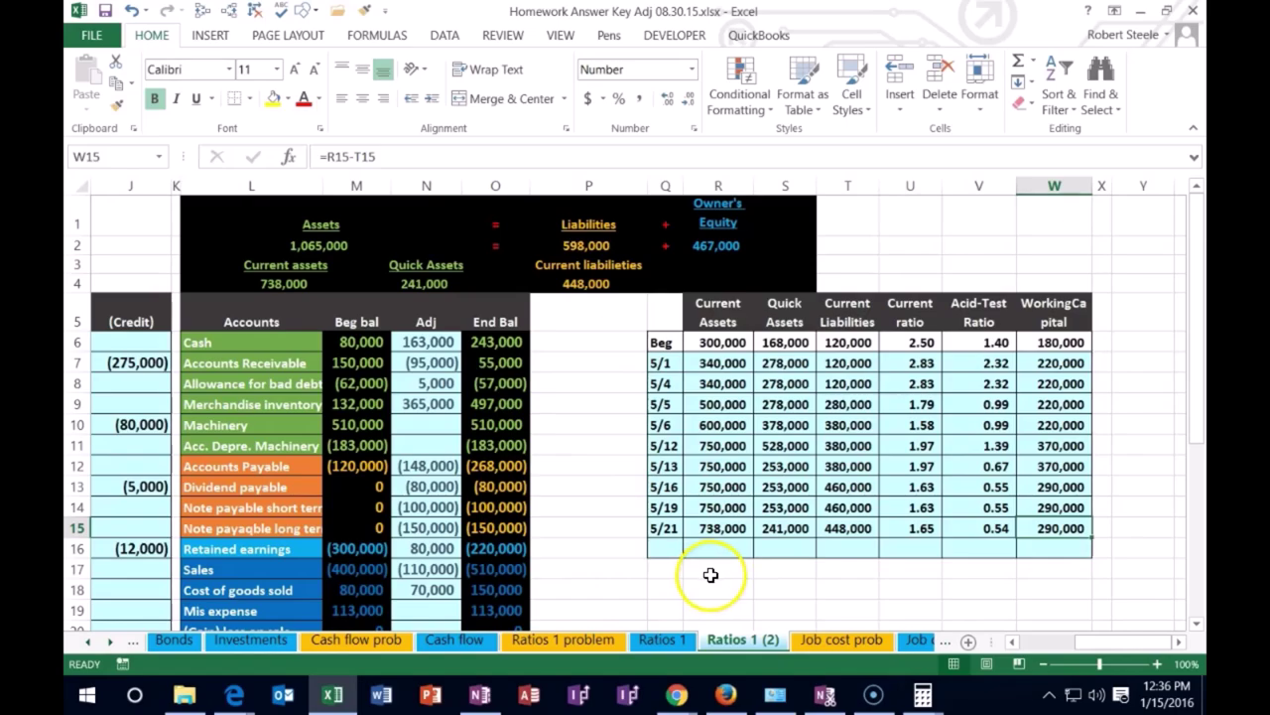
Start the journal entry for the paid dividend by entering the date 5/30 in G18.
{"action": "left_click", "coordinate": [710, 574]}
{"action": "key", "text": "Left"}
{"action": "key", "text": "Left"}
{"action": "key", "text": "Left"}
{"action": "key", "text": "Left"}
{"action": "key", "text": "Left"}
{"action": "key", "text": "Left"}
{"action": "key", "text": "Left"}
{"action": "key", "text": "Left"}
{"action": "key", "text": "Left"}
{"action": "key", "text": "Left"}
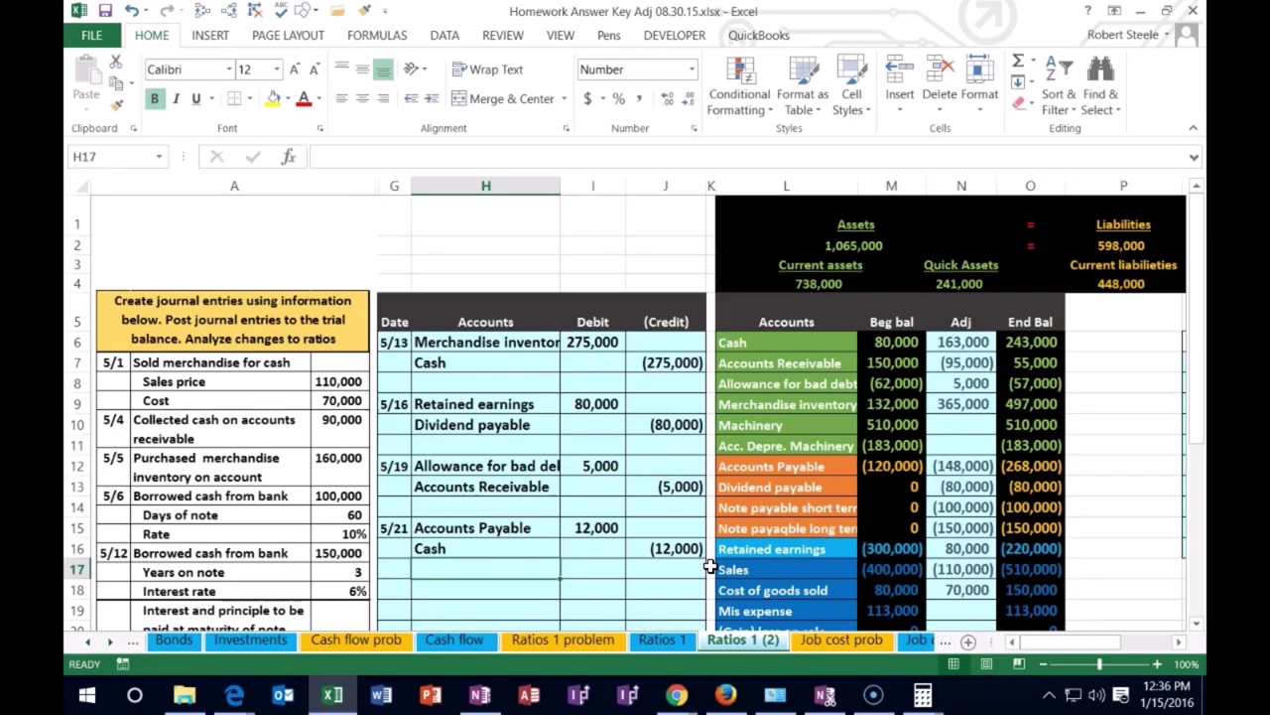
{"action": "scroll", "coordinate": [710, 564], "scroll_direction": "down", "scroll_amount": 4}
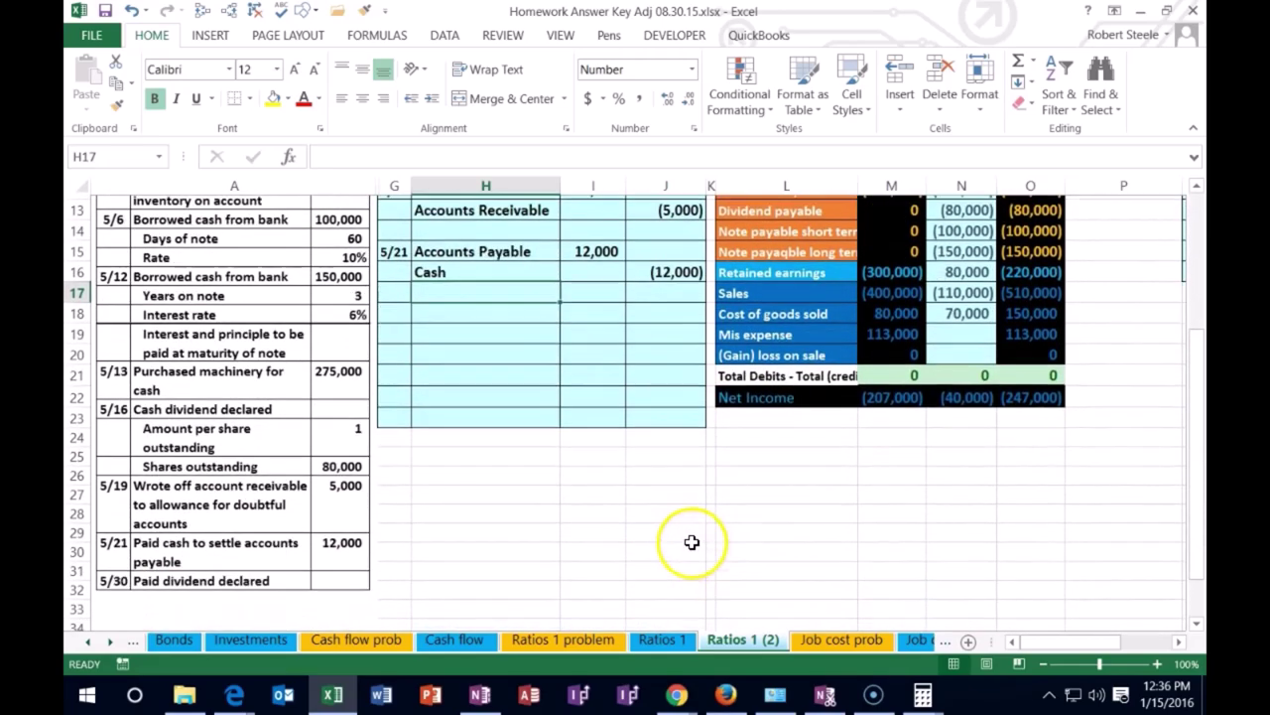
{"action": "left_click", "coordinate": [399, 311]}
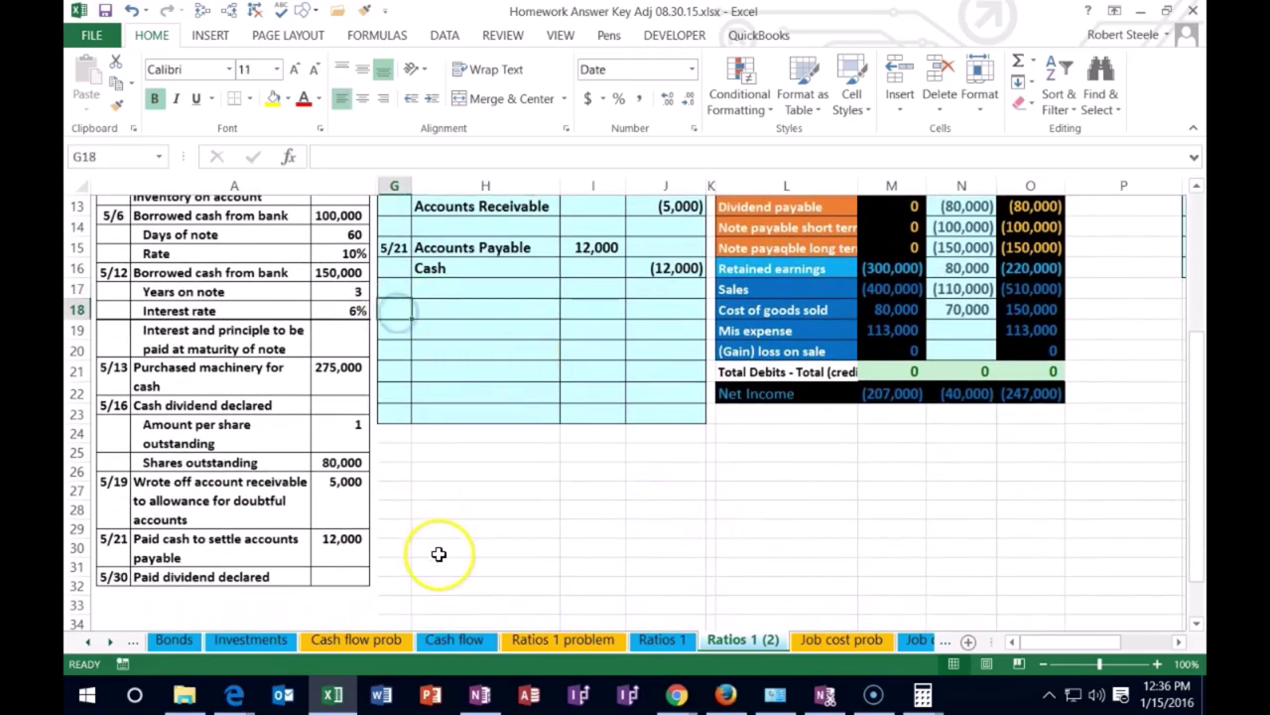
{"action": "type", "text": "5/30"}
{"action": "key", "text": "Return"}
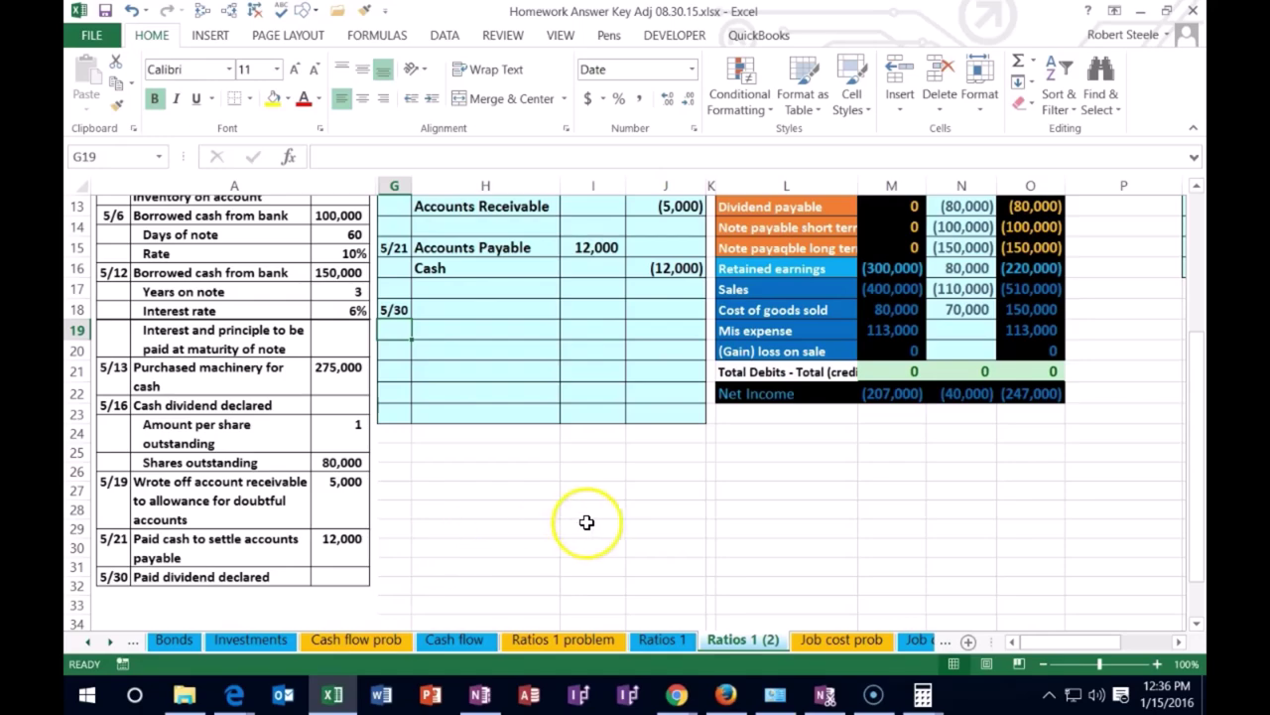
Check the Cash balance in the trial balance and copy the Cash account name into H19 as a value.
{"action": "scroll", "coordinate": [582, 554], "scroll_direction": "up", "scroll_amount": 4}
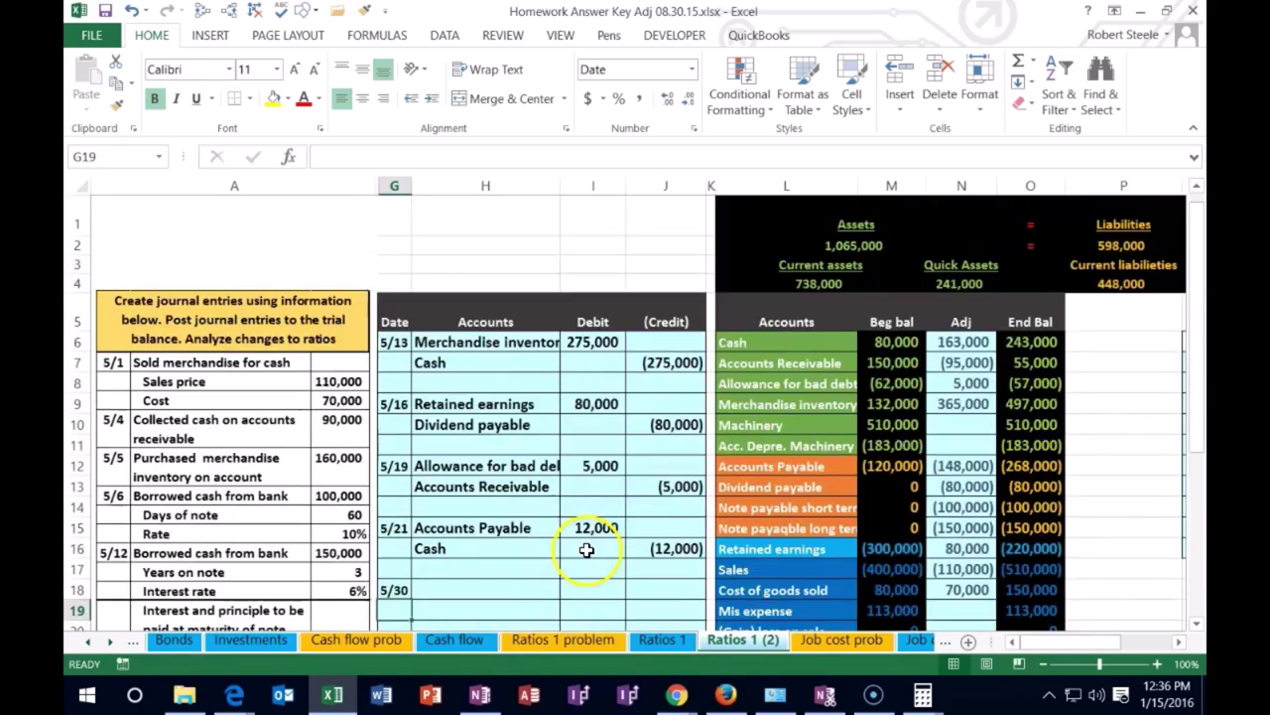
{"action": "left_click_drag", "start_coordinate": [734, 342], "coordinate": [1038, 340]}
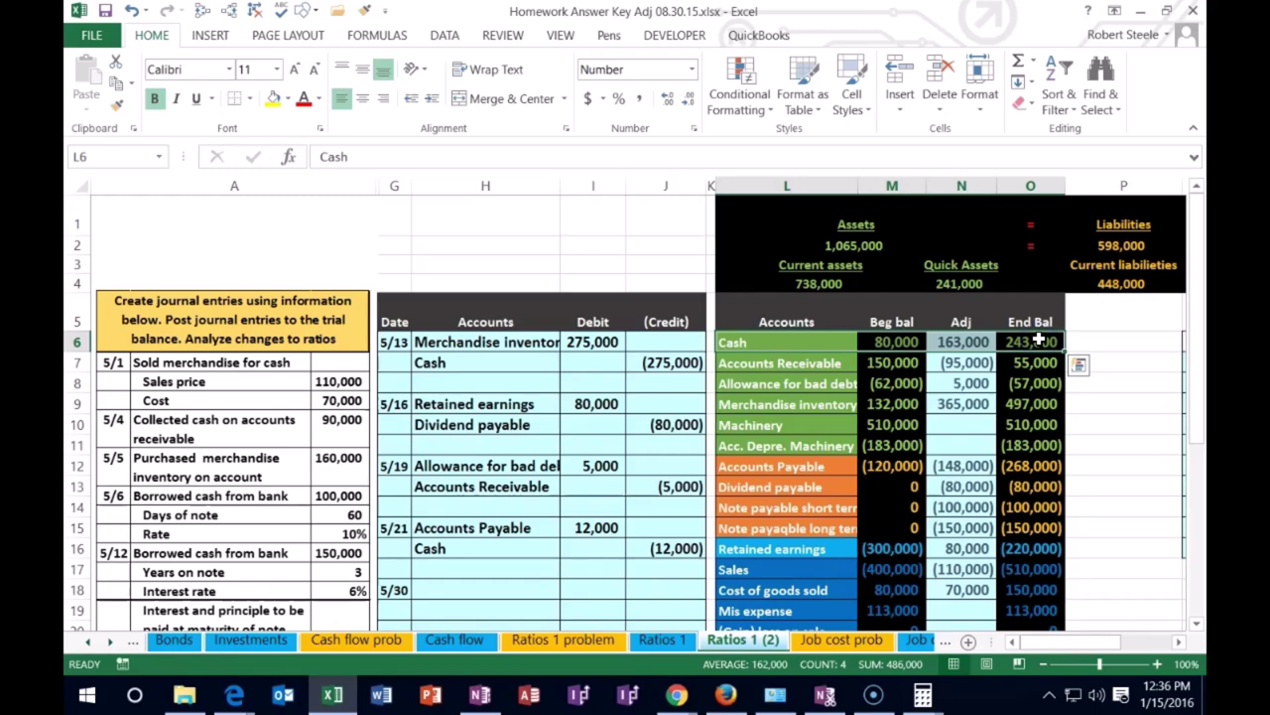
{"action": "left_click", "coordinate": [1038, 341]}
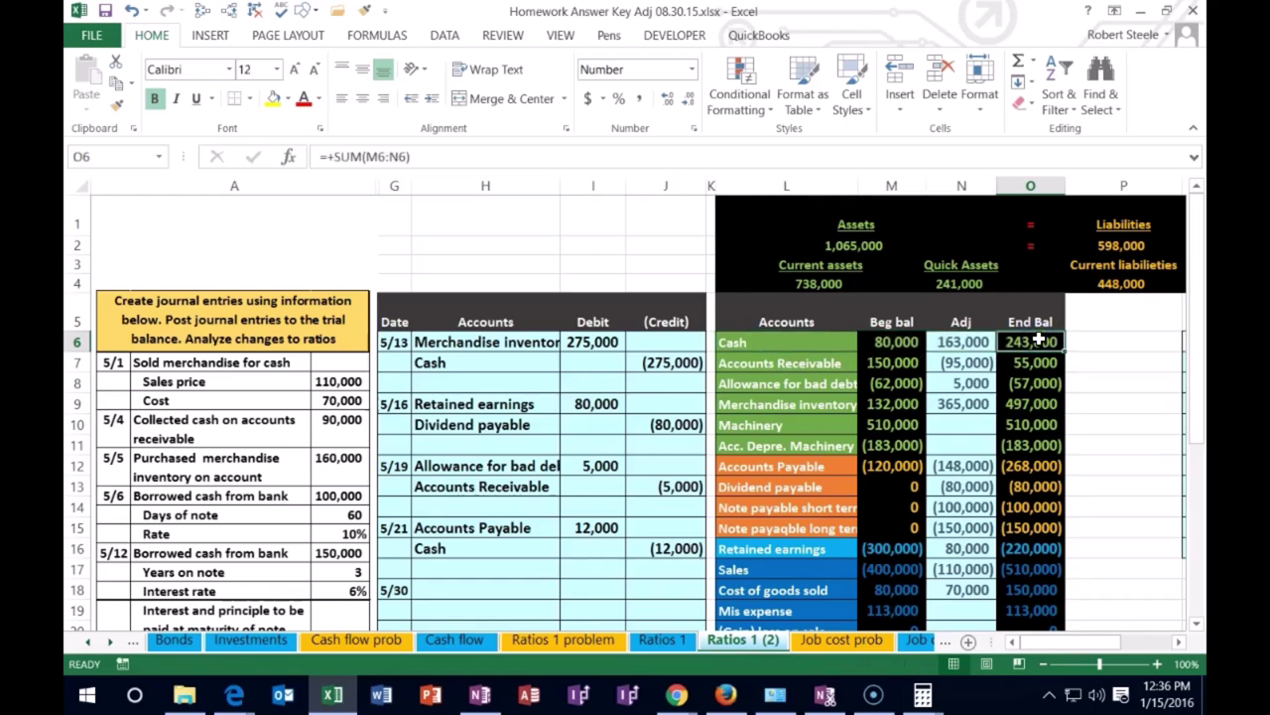
{"action": "right_click", "coordinate": [769, 345]}
{"action": "left_click", "coordinate": [797, 318]}
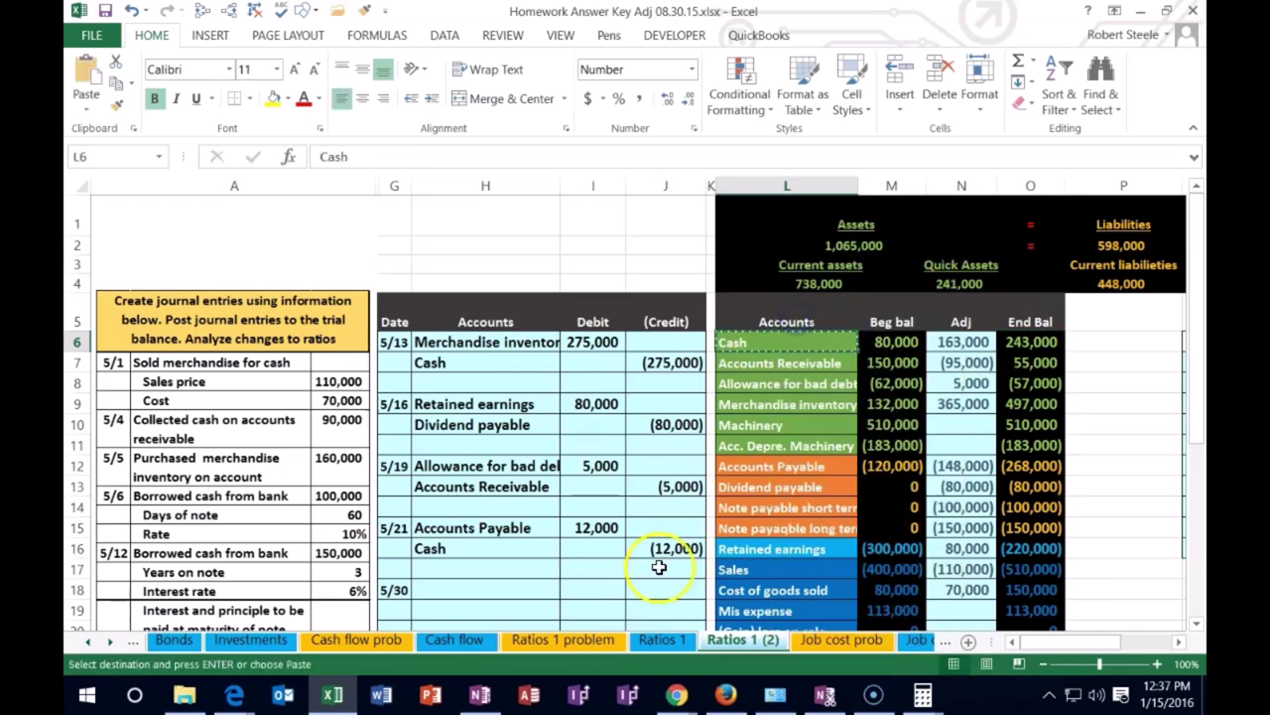
{"action": "left_click", "coordinate": [435, 605]}
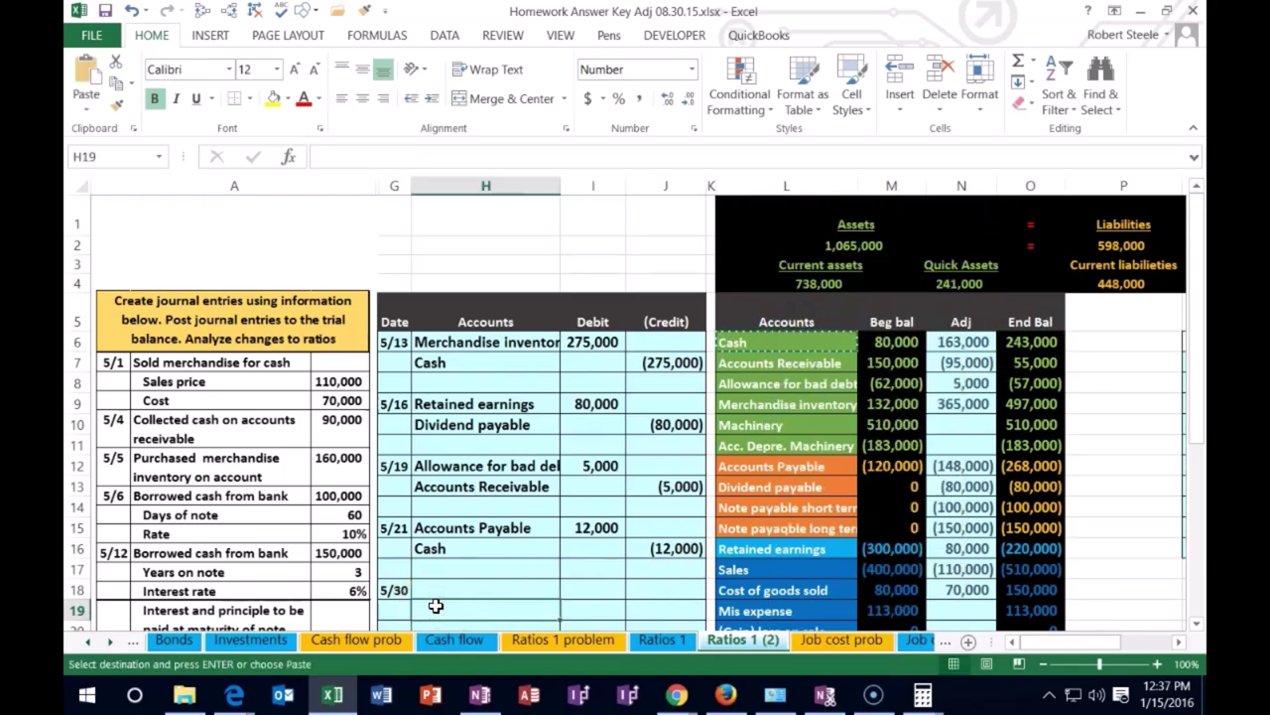
{"action": "right_click", "coordinate": [435, 606]}
{"action": "left_click", "coordinate": [507, 301]}
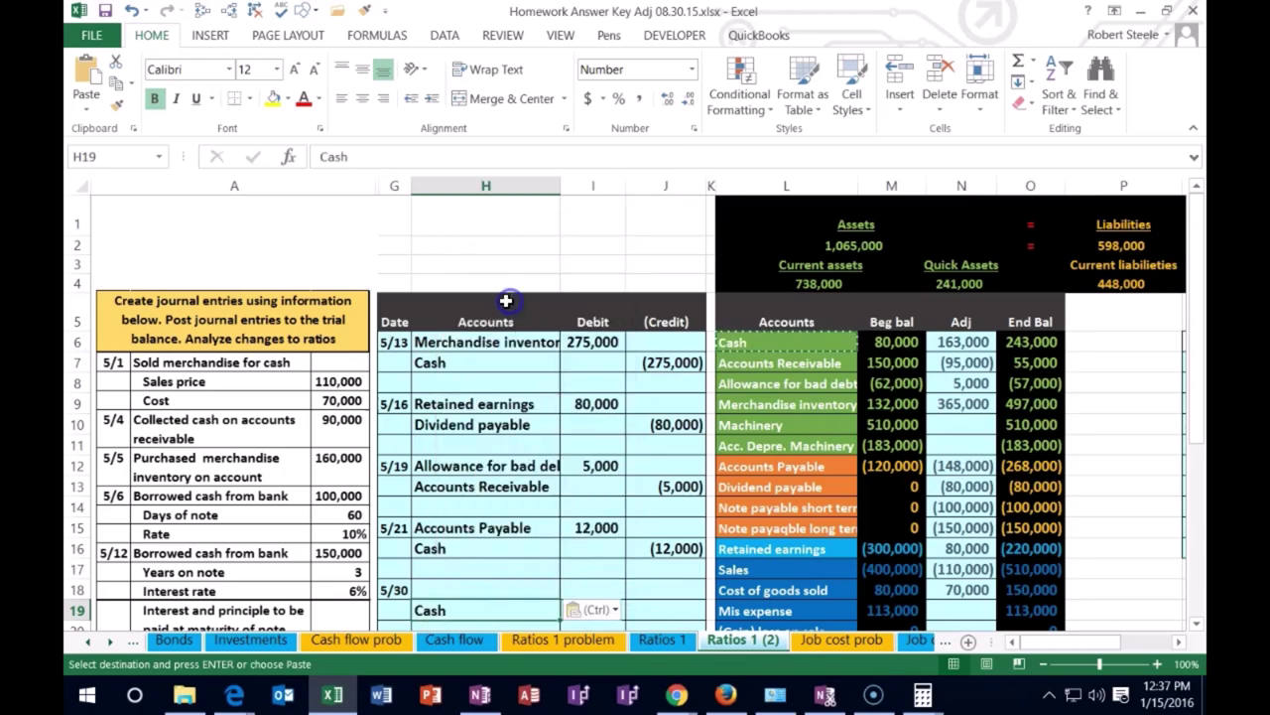
Enter the 5/30 Cash credit in J19 as -8000 and correct it to -80000.
{"action": "left_click", "coordinate": [672, 610]}
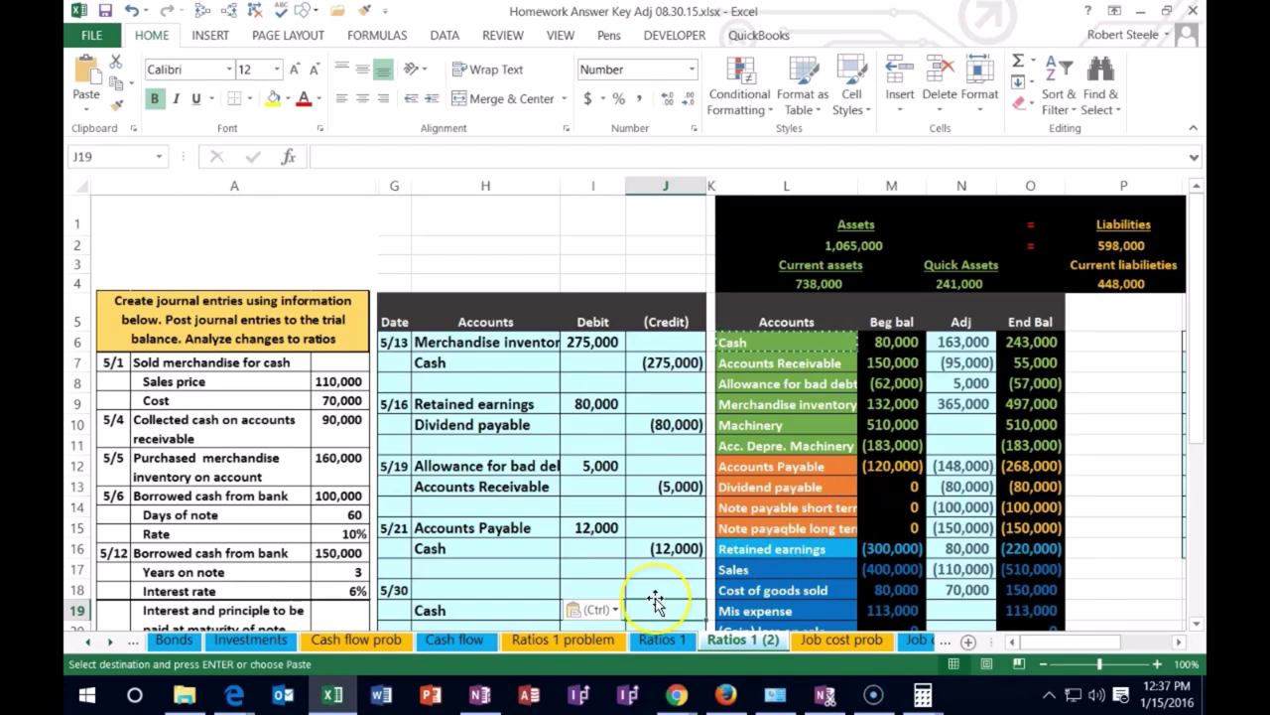
{"action": "type", "text": "-8000"}
{"action": "key", "text": "Return"}
{"action": "key", "text": "Left"}
{"action": "key", "text": "Up"}
{"action": "key", "text": "Up"}
{"action": "key", "text": "Down"}
{"action": "key", "text": "Right"}
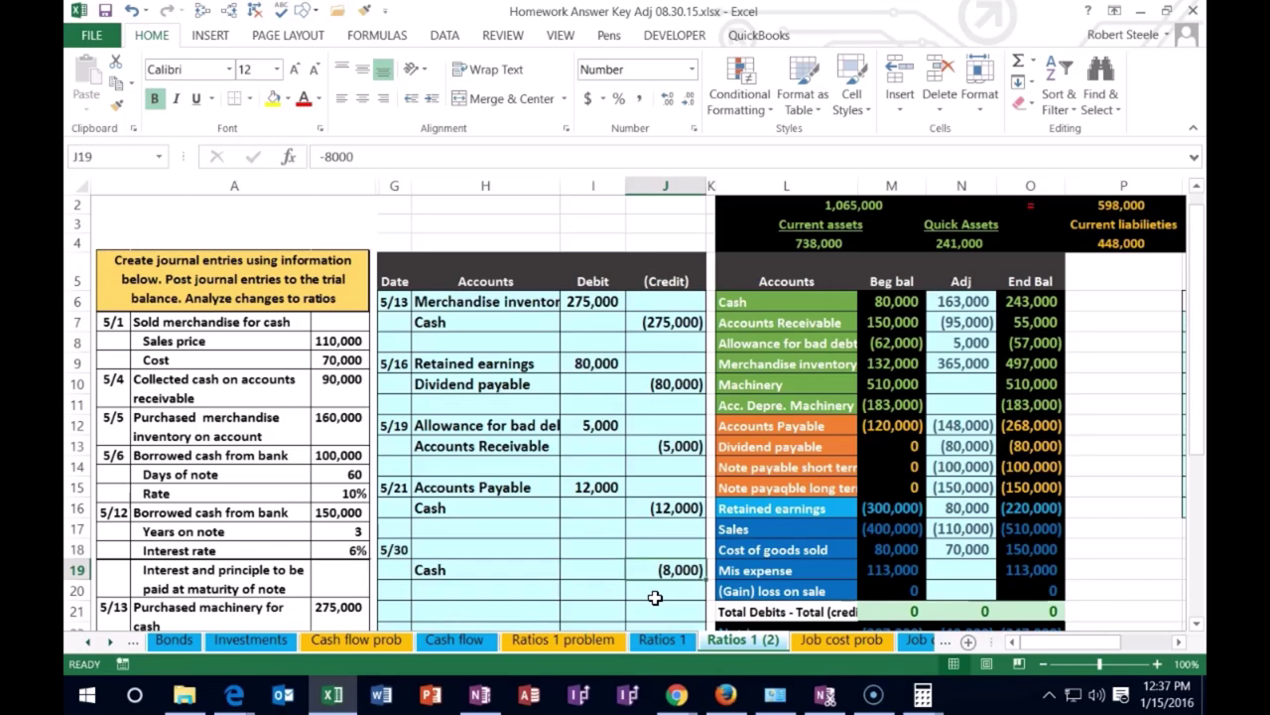
{"action": "type", "text": "-"}
{"action": "type", "text": "80000"}
{"action": "key", "text": "Return"}
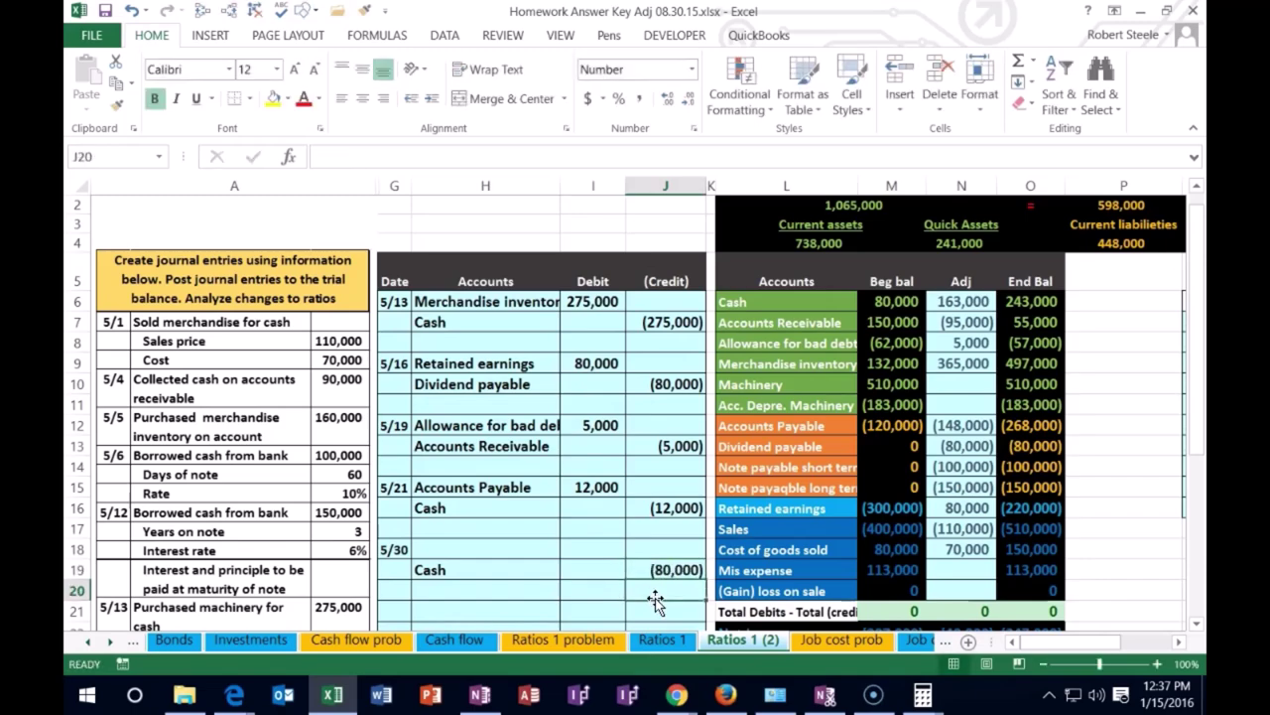
Set the 5/30 debit in I18 to the negative of the Cash credit with -J19.
{"action": "key", "text": "Left"}
{"action": "key", "text": "Up"}
{"action": "key", "text": "Up"}
{"action": "type", "text": "-j19"}
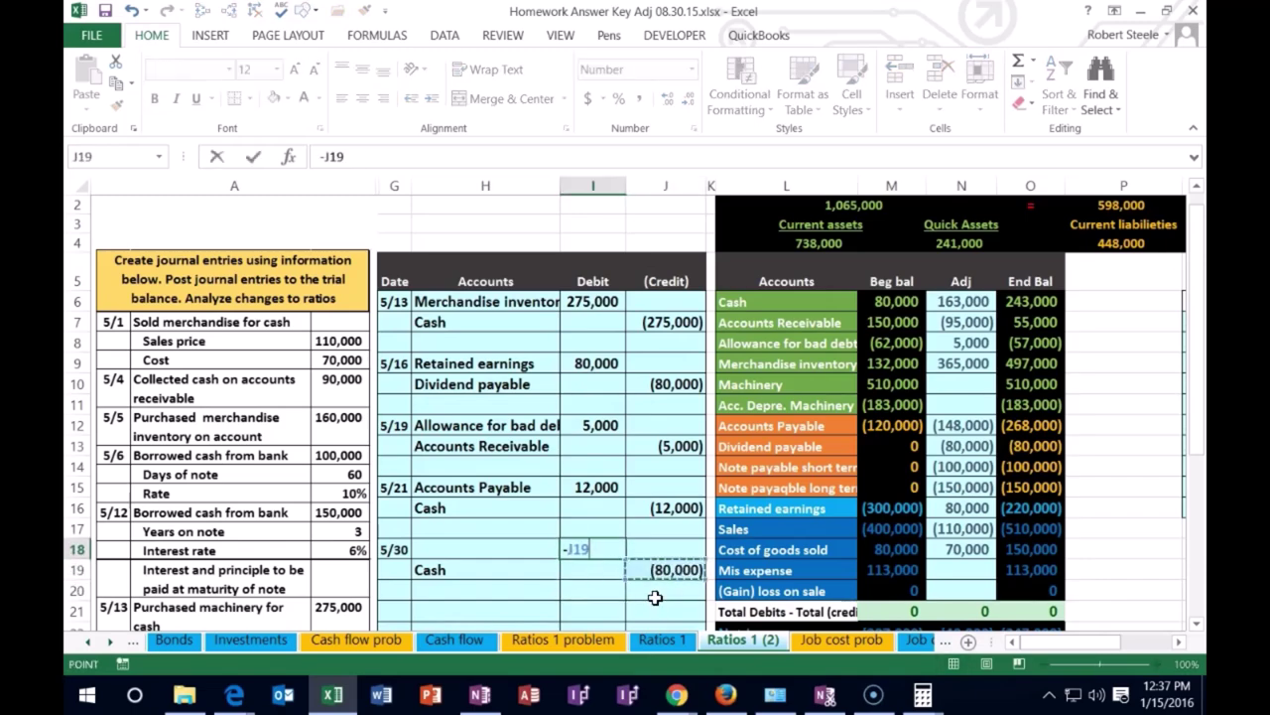
{"action": "key", "text": "Return"}
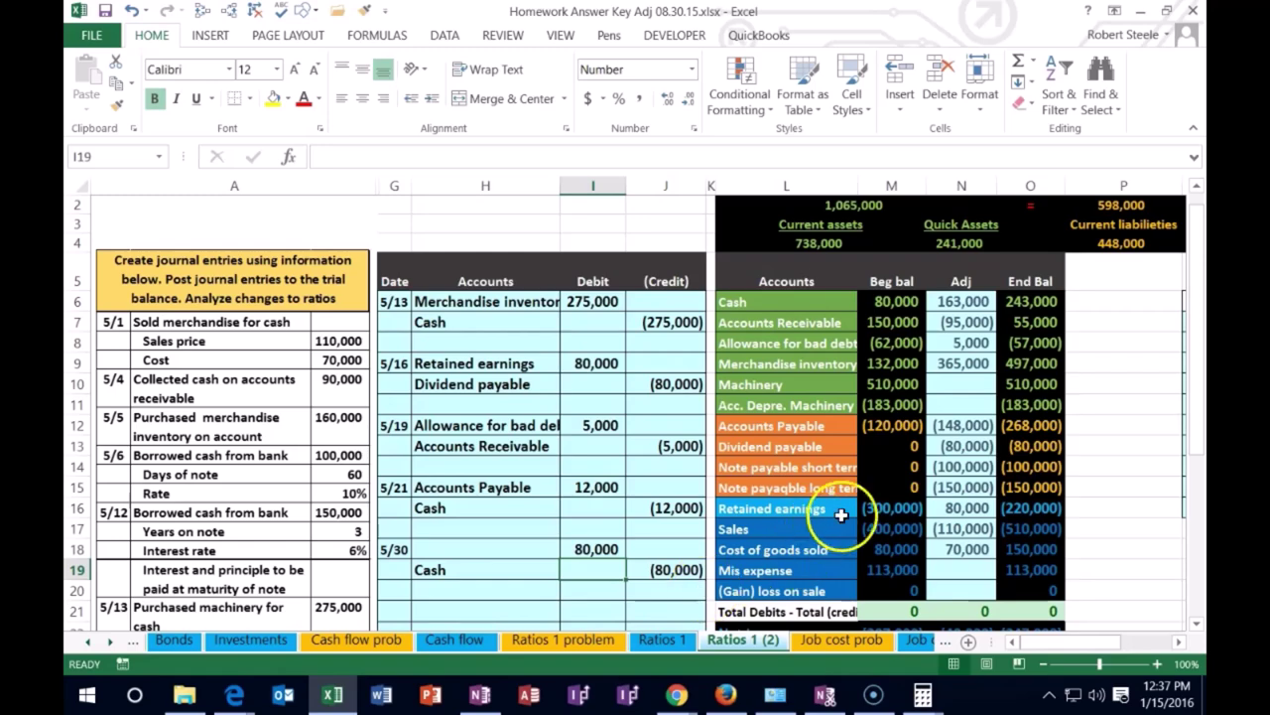
Check the Dividend payable balance and copy the Dividend payable account name into H18 as a value.
{"action": "left_click", "coordinate": [1036, 446]}
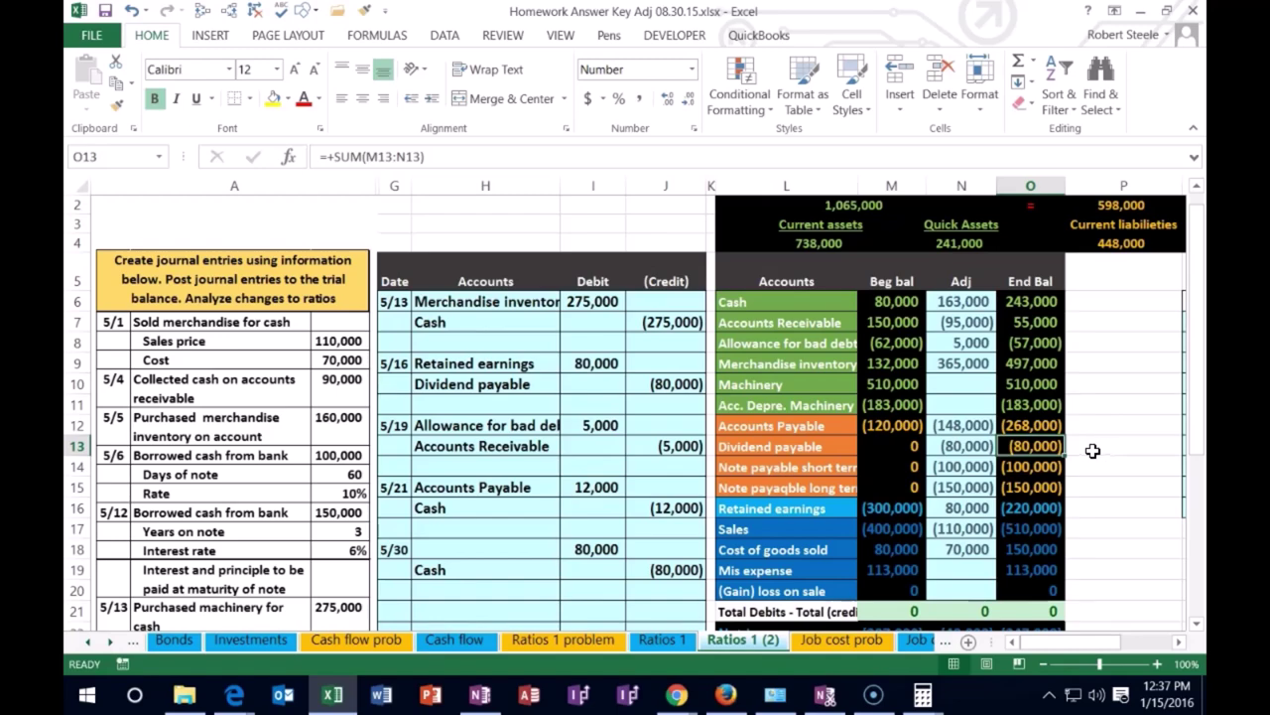
{"action": "left_click", "coordinate": [795, 452]}
{"action": "right_click", "coordinate": [789, 449]}
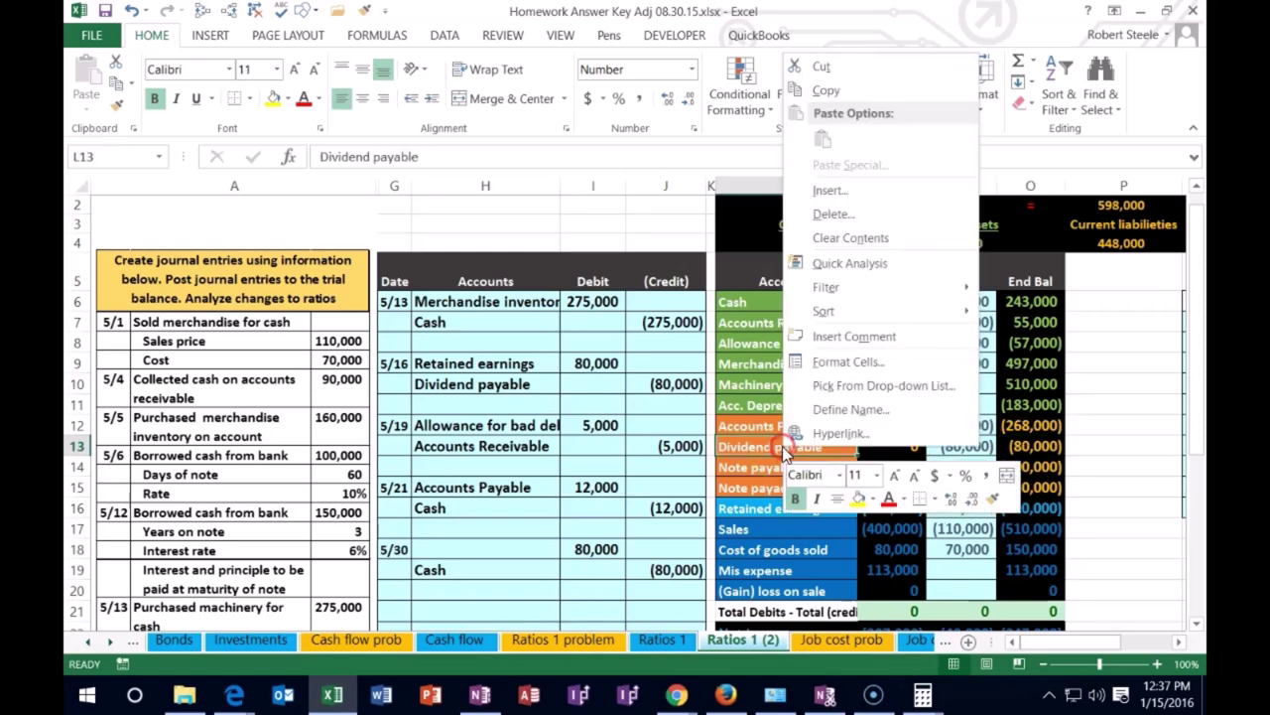
{"action": "left_click", "coordinate": [826, 94]}
{"action": "left_click", "coordinate": [485, 550]}
{"action": "right_click", "coordinate": [487, 549]}
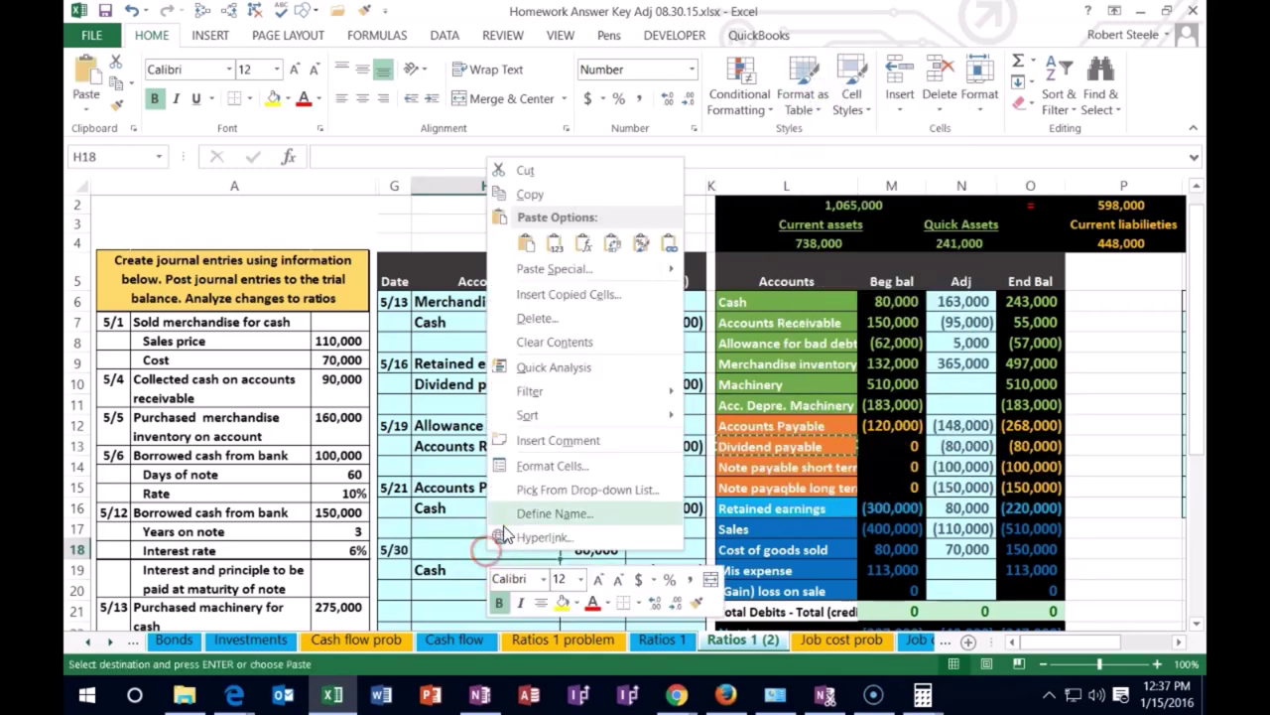
{"action": "left_click", "coordinate": [555, 242]}
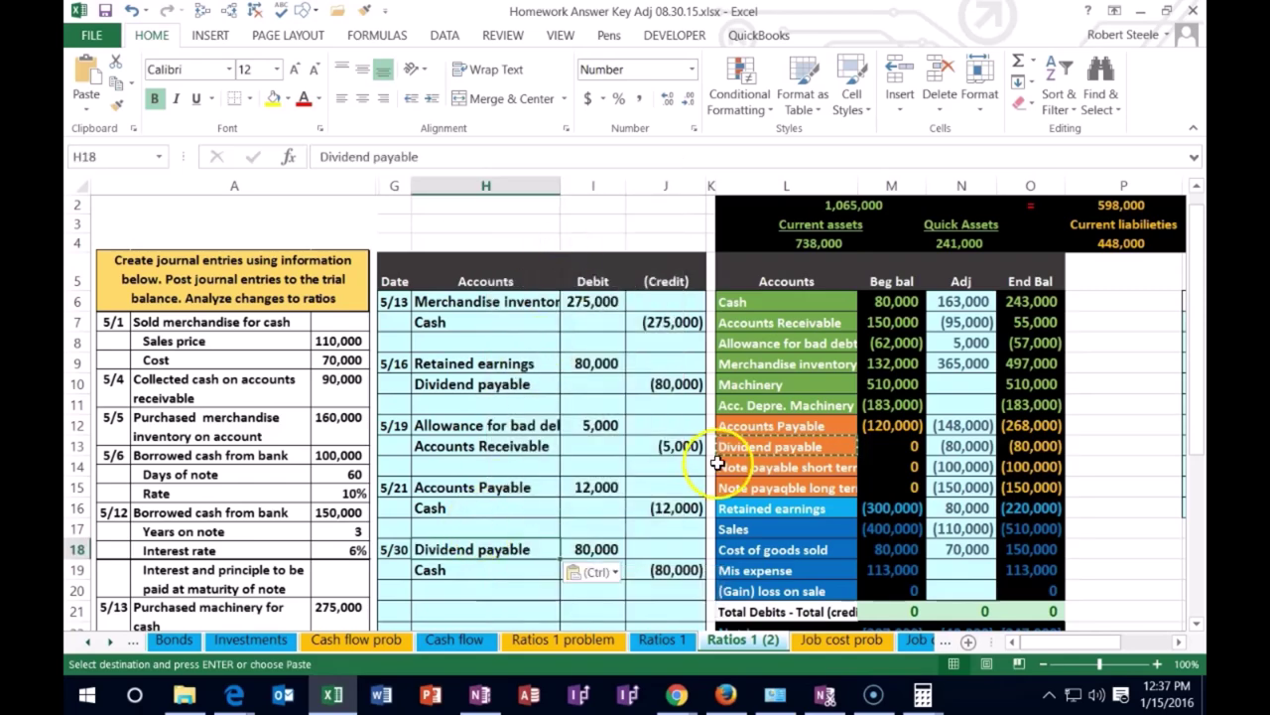
Post the 5/30 dividend debit by adding I18 to the Dividend payable adjustment formula in N13.
{"action": "left_click", "coordinate": [961, 446]}
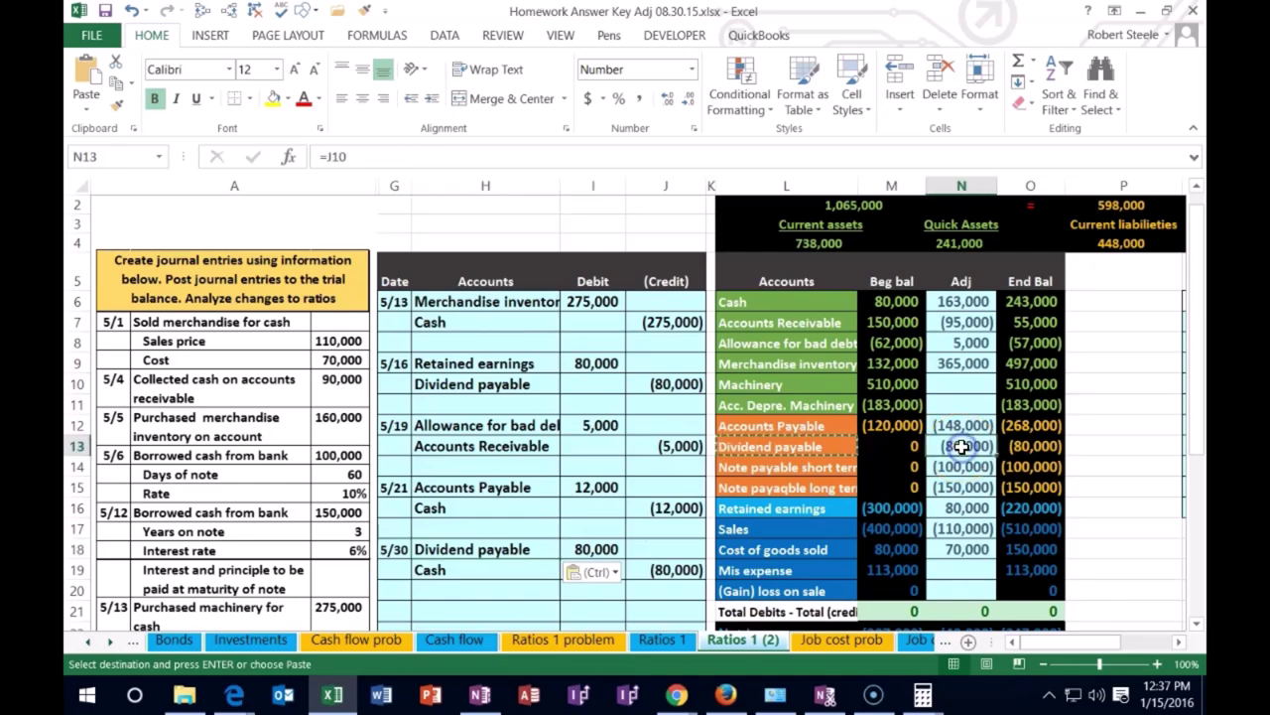
{"action": "double_click", "coordinate": [961, 447]}
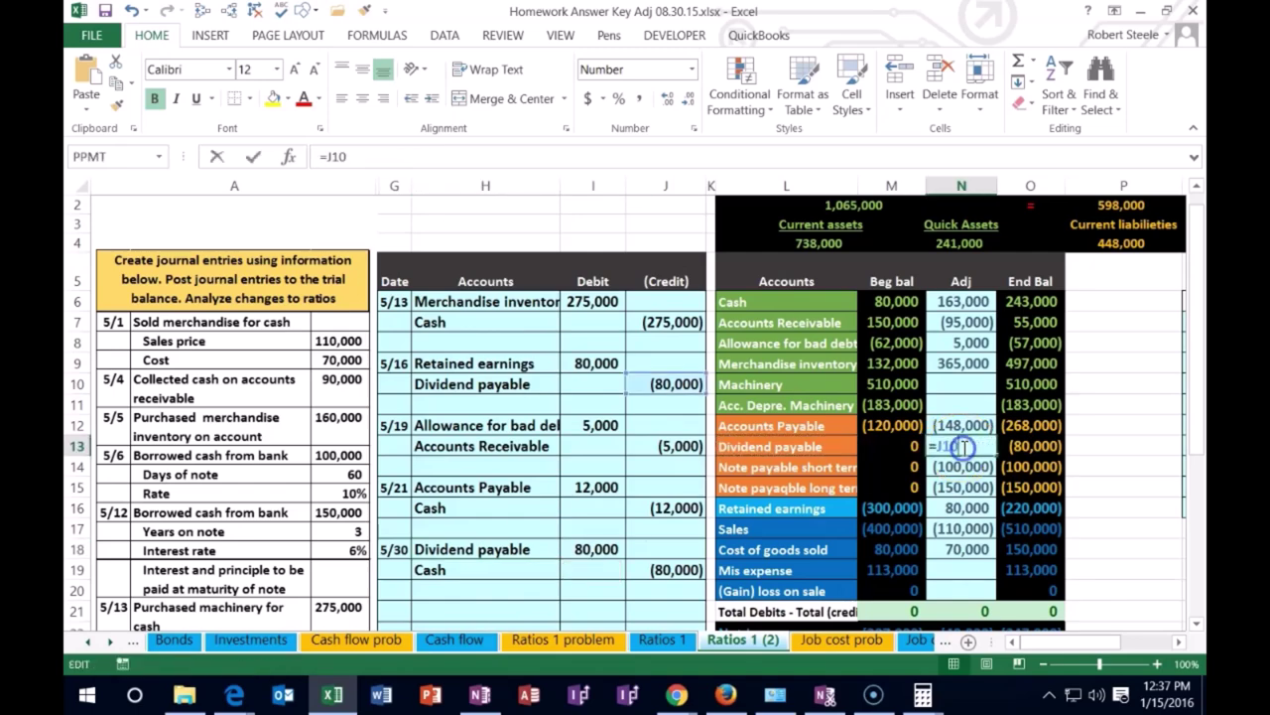
{"action": "type", "text": "+"}
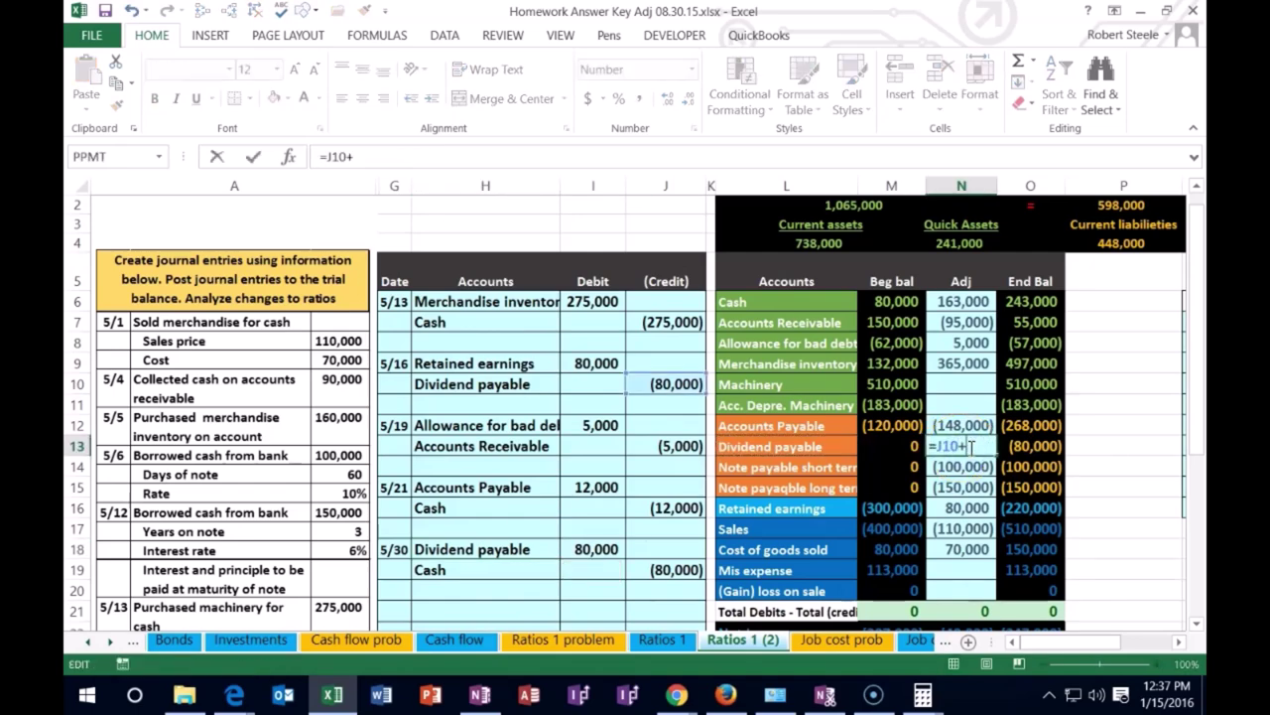
{"action": "left_click", "coordinate": [596, 549]}
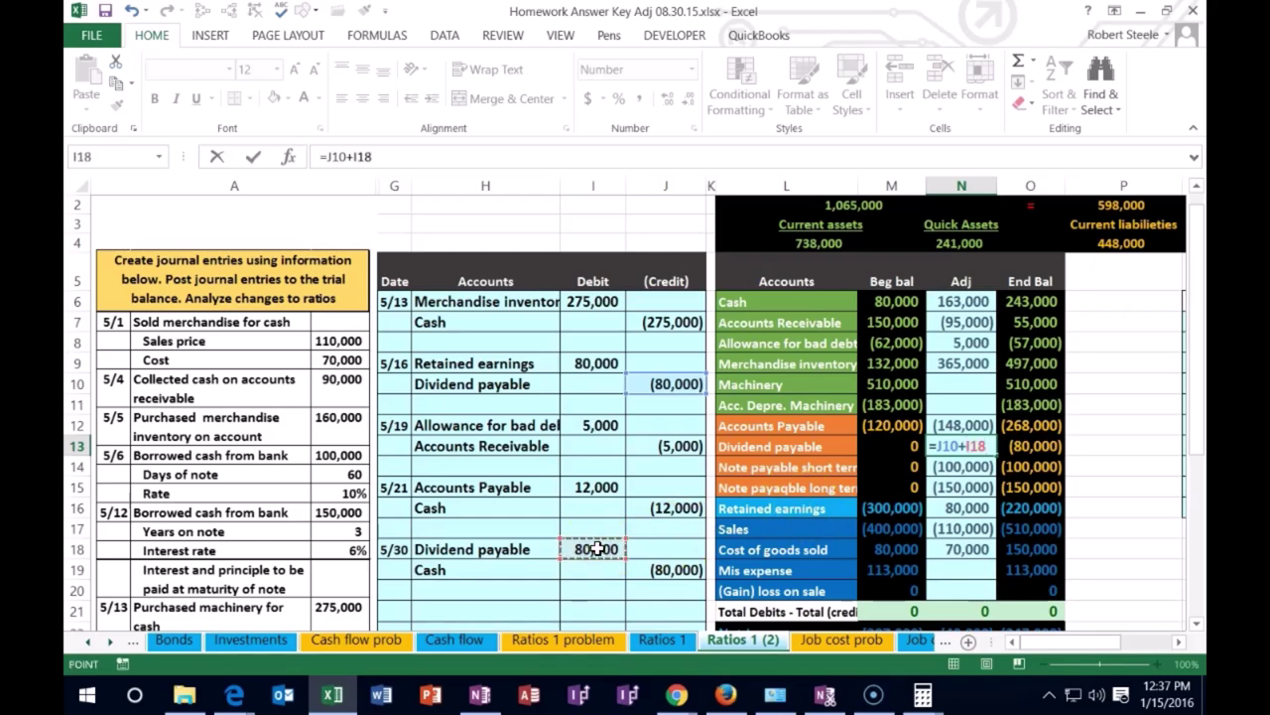
{"action": "key", "text": "Return"}
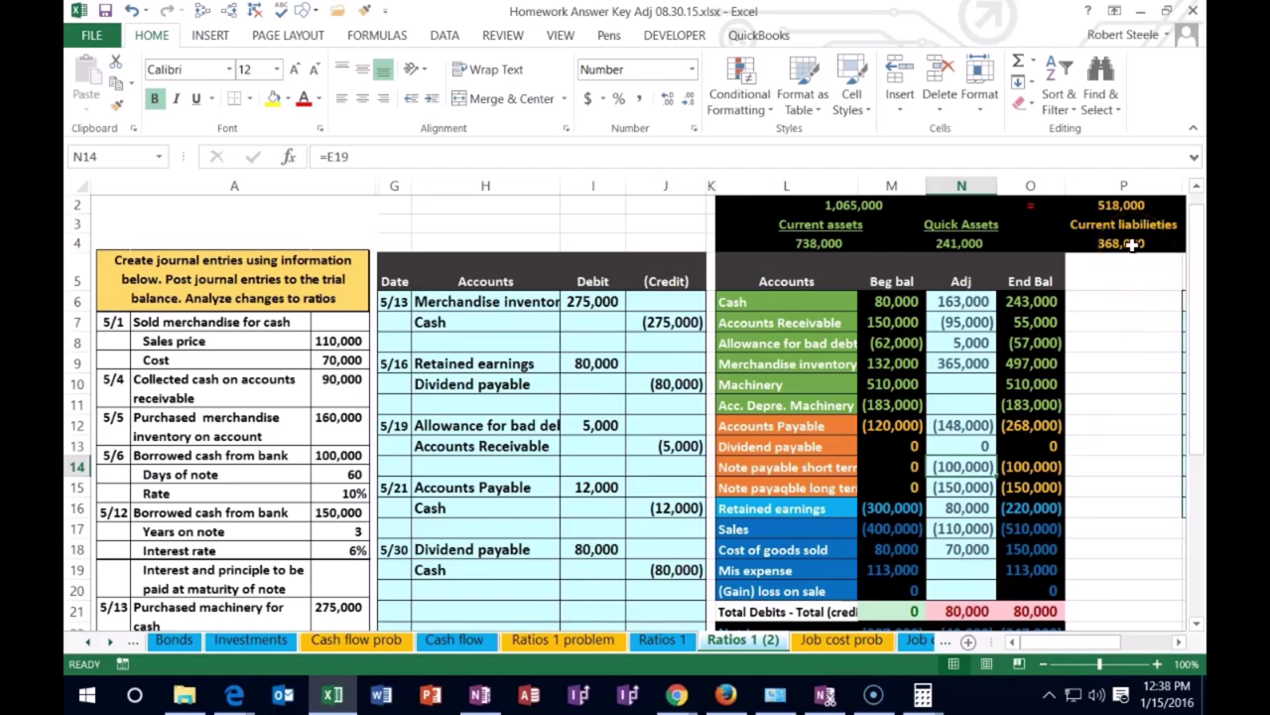
Post the 5/30 Cash credit by adding J19 to the Cash adjustment formula in N6.
{"action": "left_click_drag", "start_coordinate": [536, 568], "coordinate": [655, 568]}
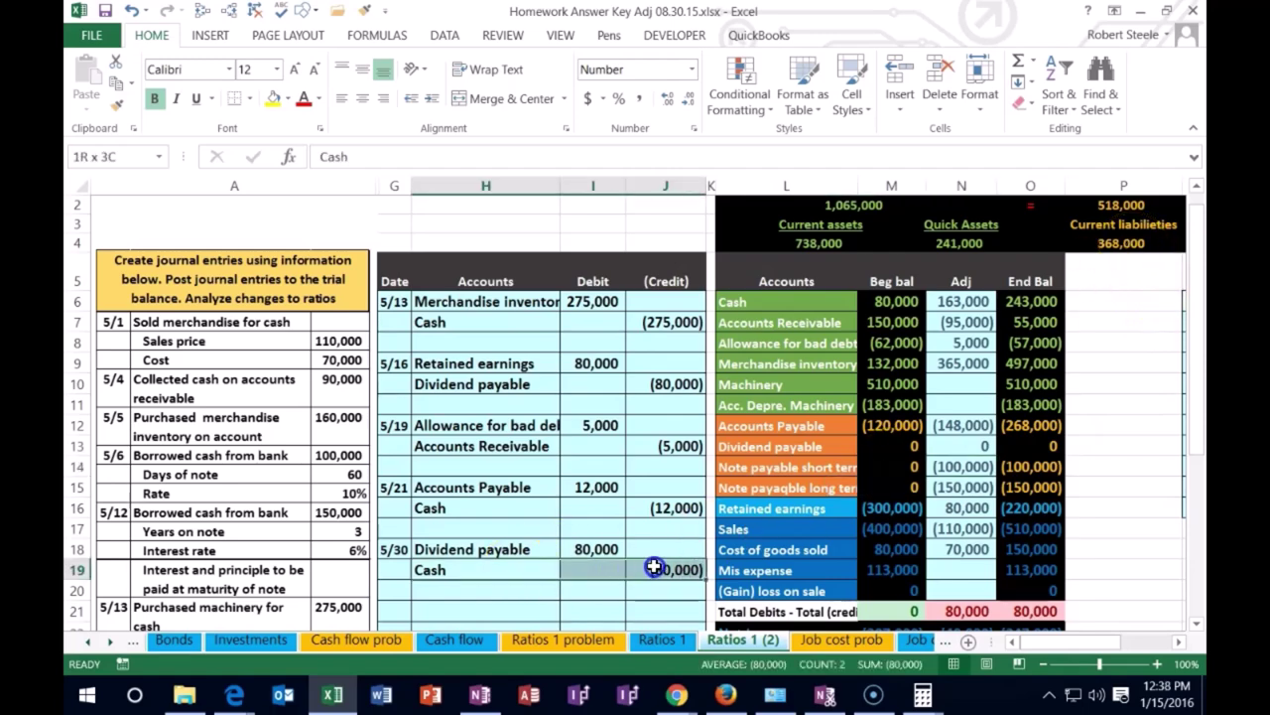
{"action": "left_click", "coordinate": [759, 300]}
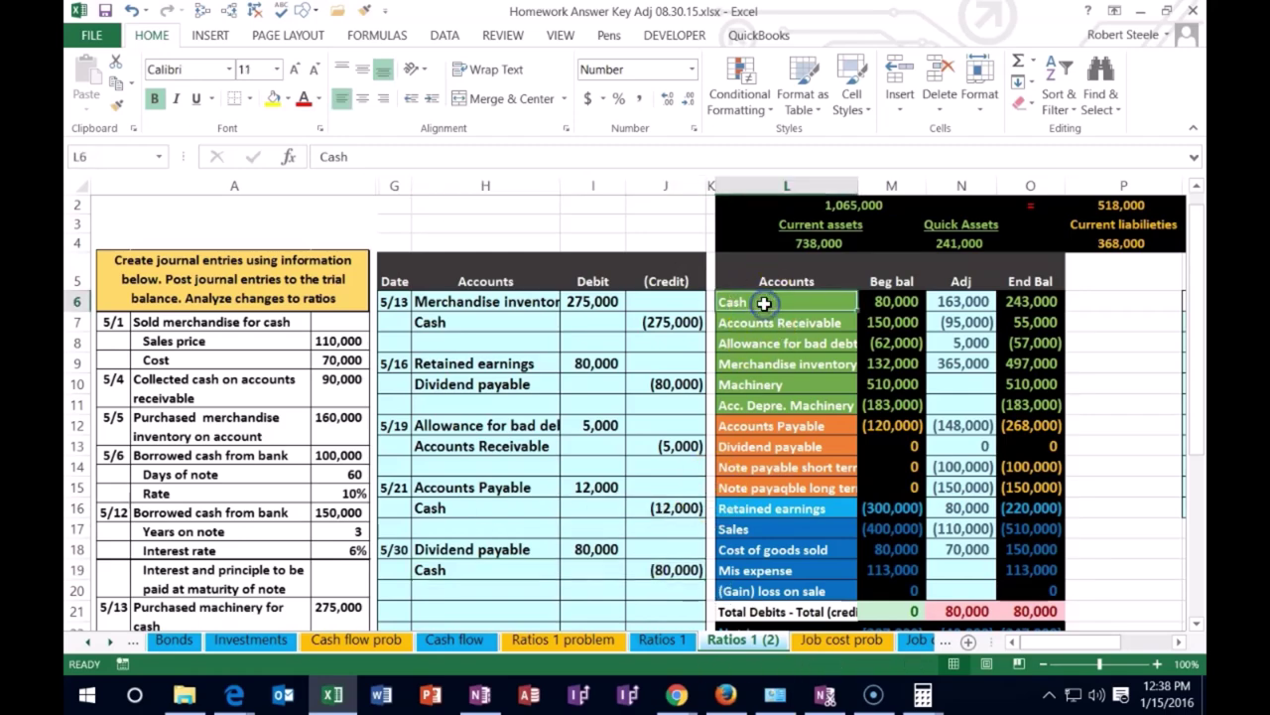
{"action": "left_click", "coordinate": [943, 298]}
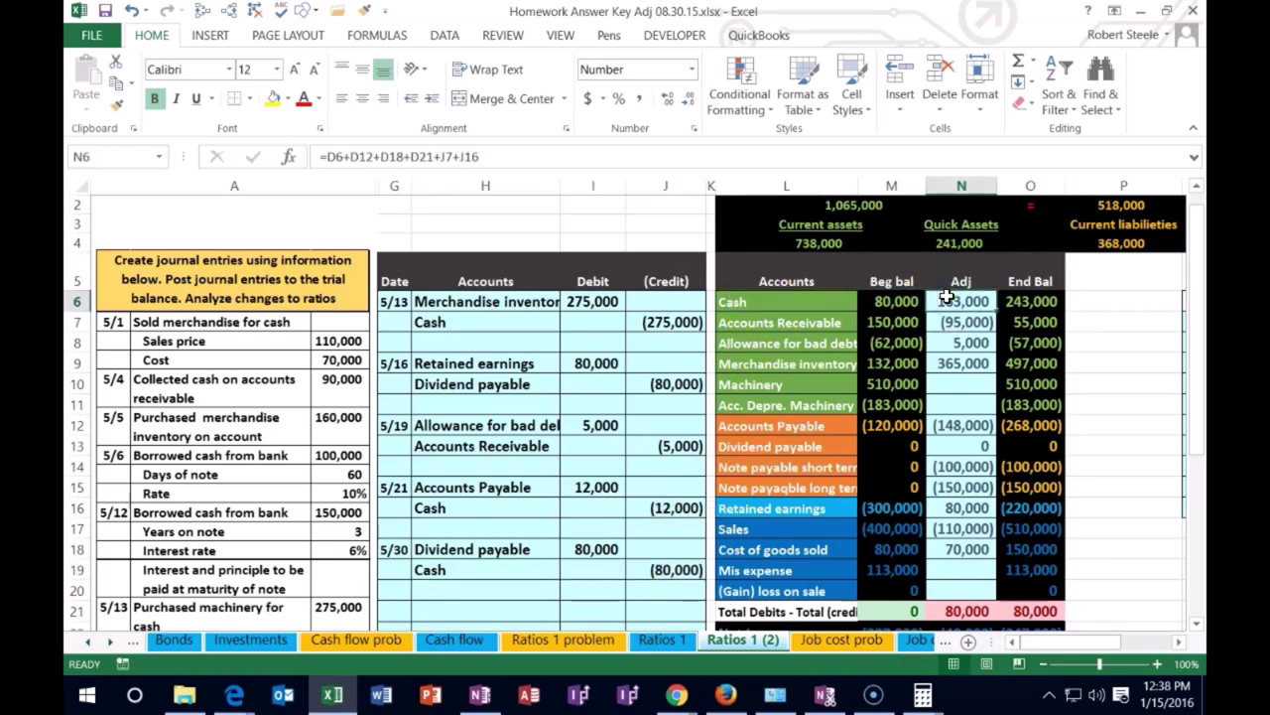
{"action": "double_click", "coordinate": [947, 299]}
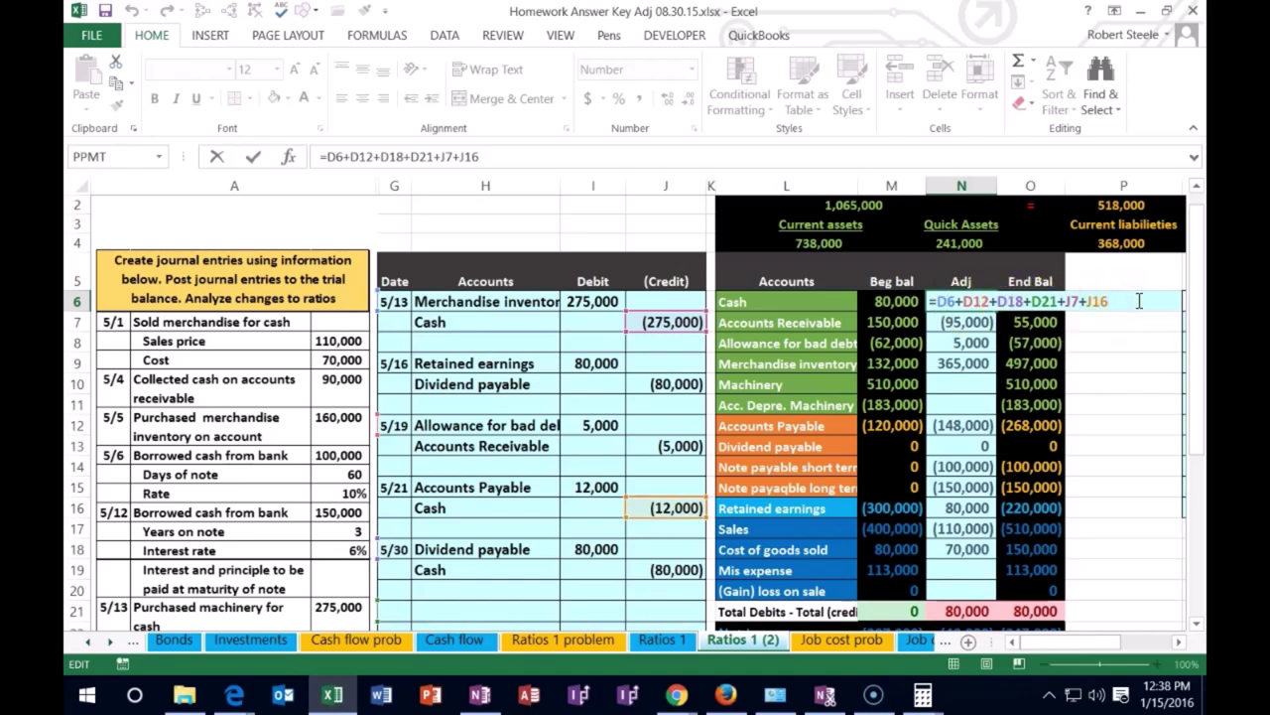
{"action": "type", "text": "+"}
{"action": "left_click", "coordinate": [674, 570]}
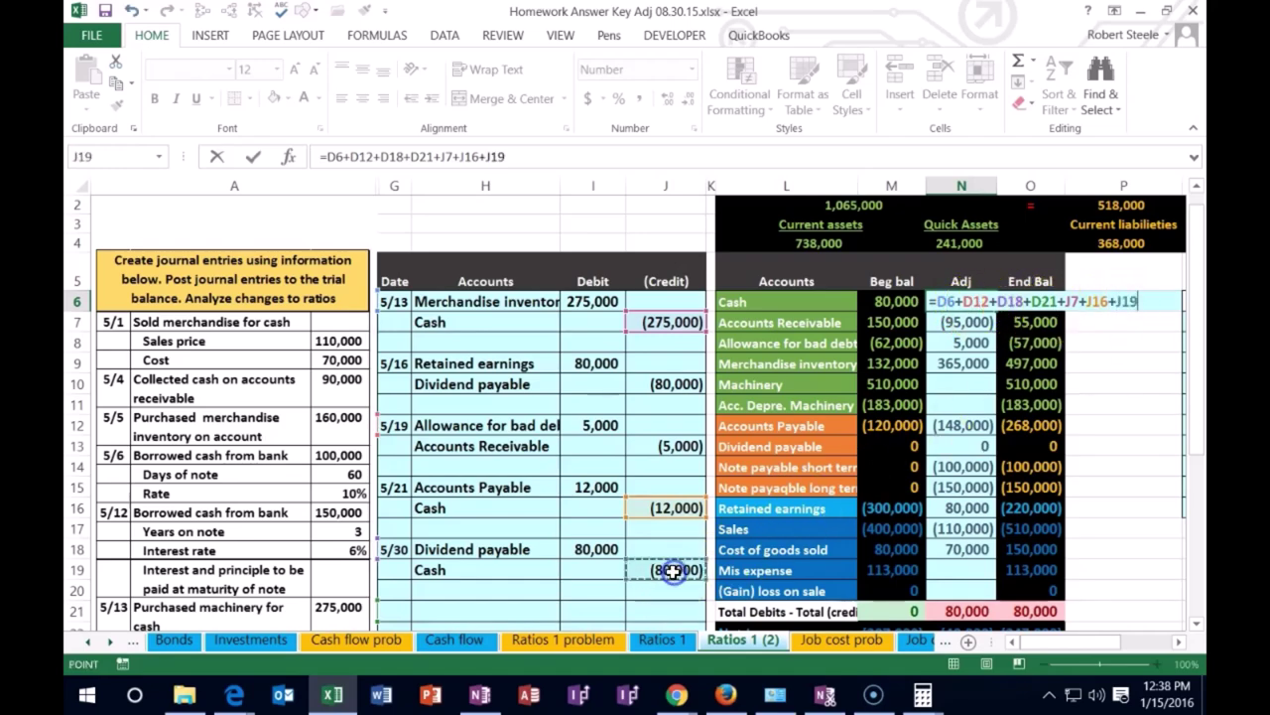
{"action": "key", "text": "Return"}
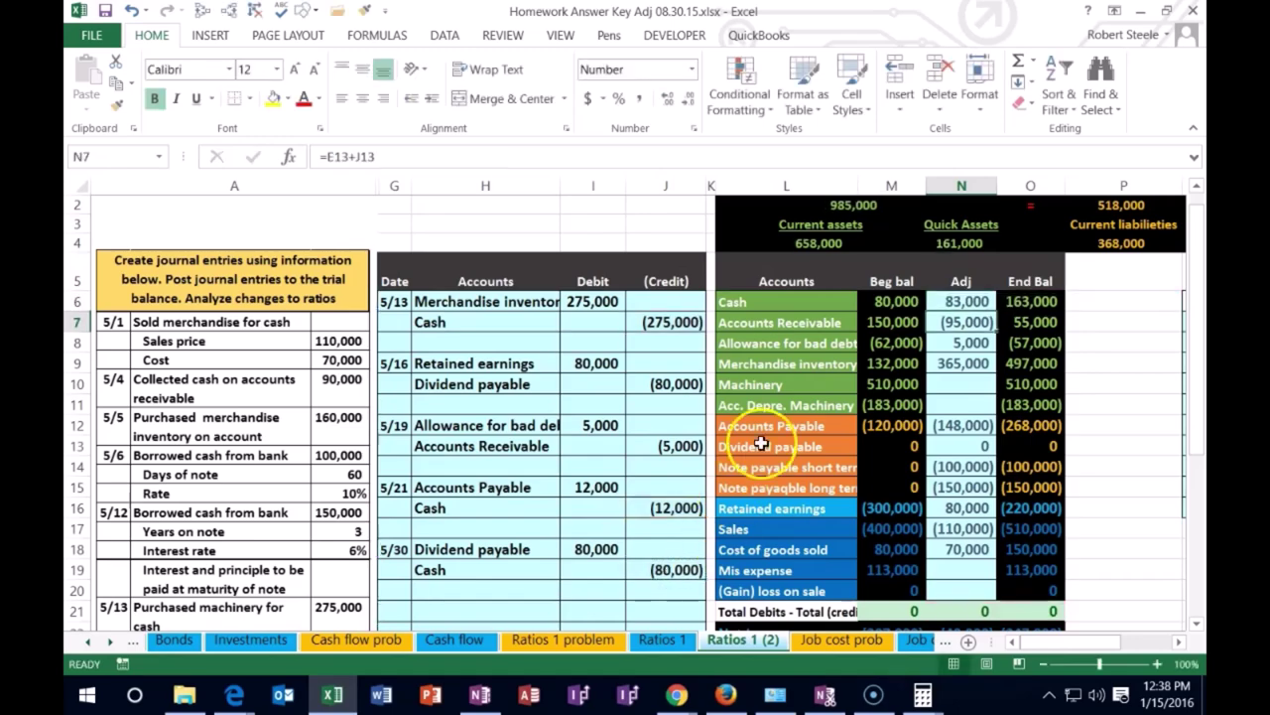
Check the current assets and quick assets totals and enter the date 5/30 in Q16 of the ratio table.
{"action": "left_click", "coordinate": [828, 244]}
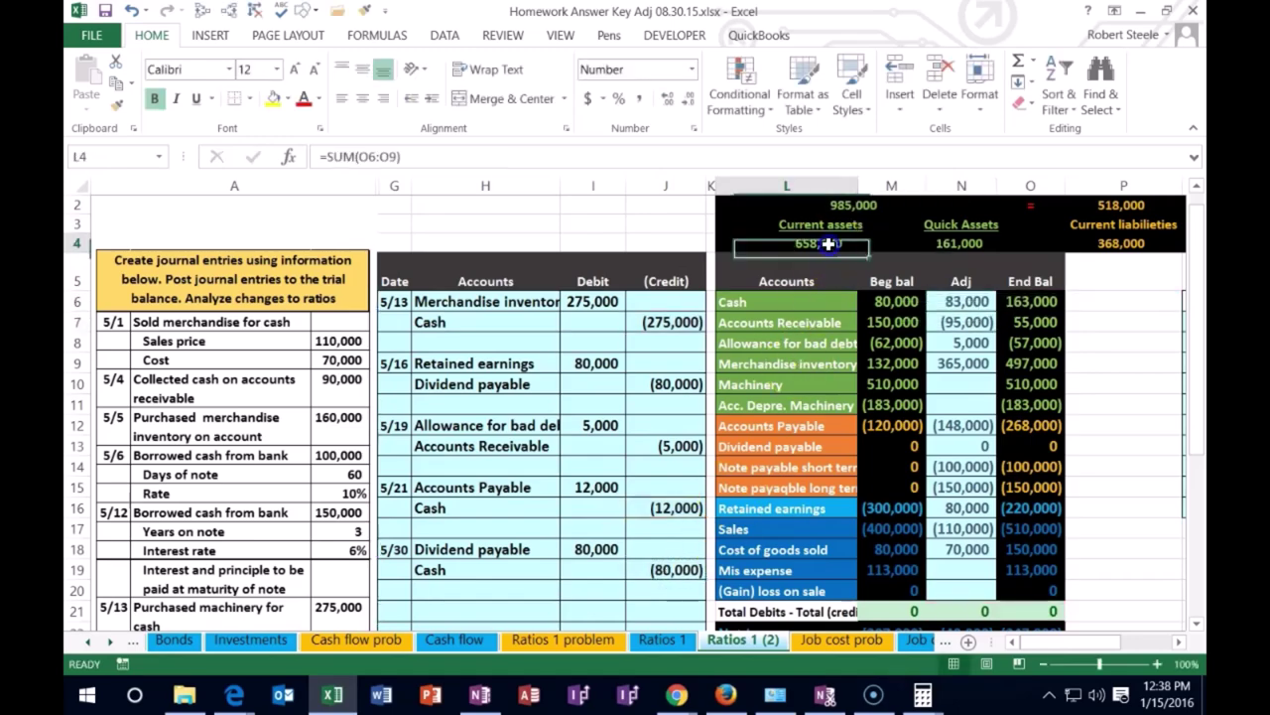
{"action": "left_click", "coordinate": [958, 243]}
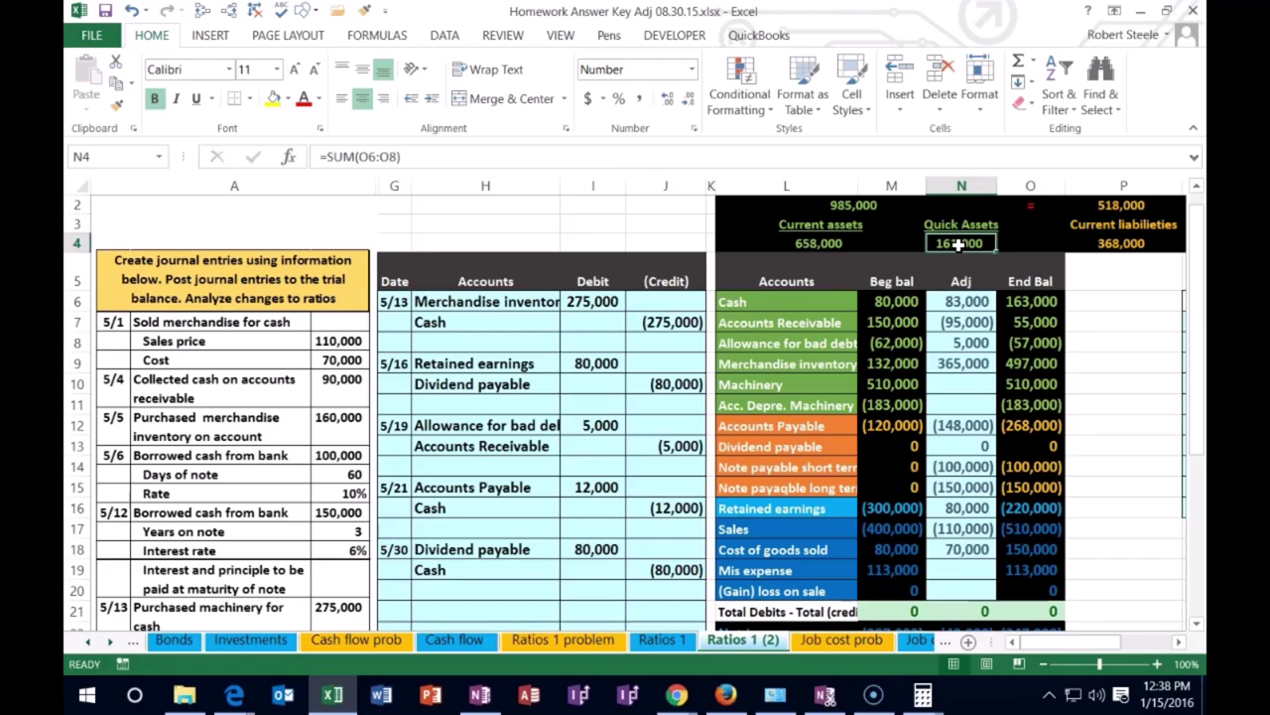
{"action": "key", "text": "Down"}
{"action": "key", "text": "Right"}
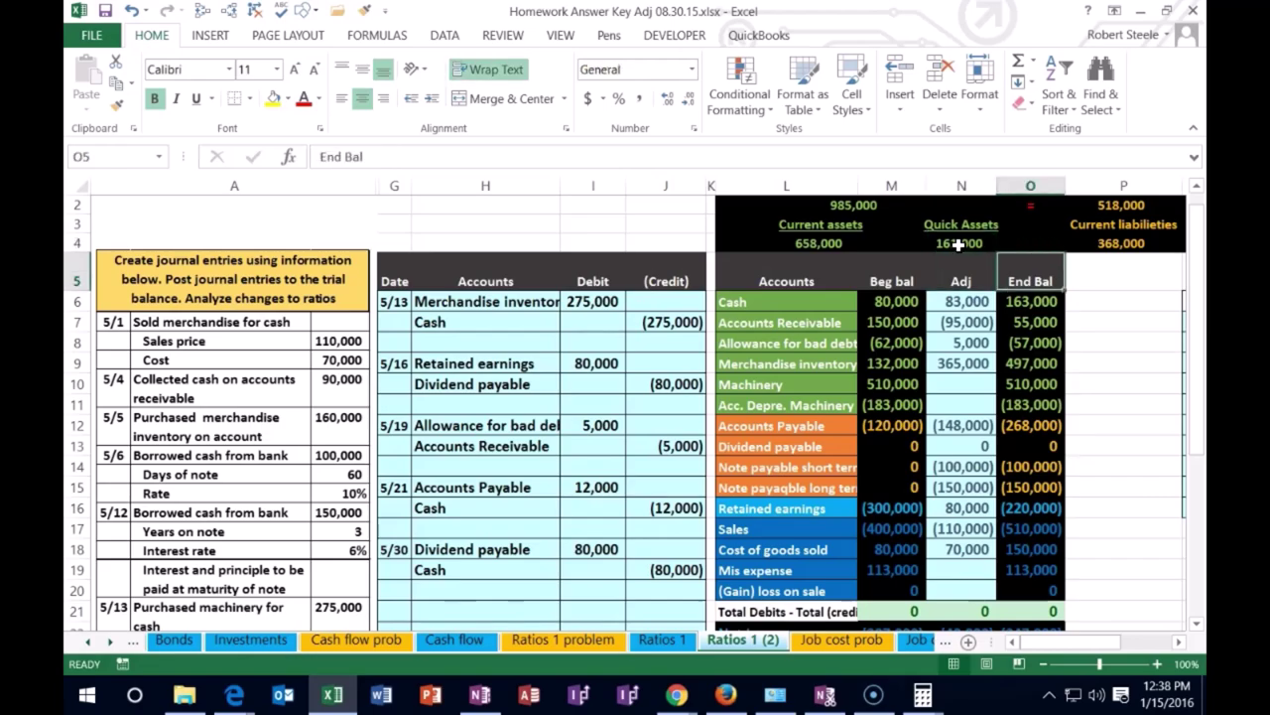
{"action": "key", "text": "Right"}
{"action": "key", "text": "Right"}
{"action": "key", "text": "Down"}
{"action": "key", "text": "Down"}
{"action": "key", "text": "Down"}
{"action": "key", "text": "Down"}
{"action": "key", "text": "Down"}
{"action": "key", "text": "Down"}
{"action": "key", "text": "Down"}
{"action": "key", "text": "Down"}
{"action": "key", "text": "Down"}
{"action": "key", "text": "Down"}
{"action": "key", "text": "Down"}
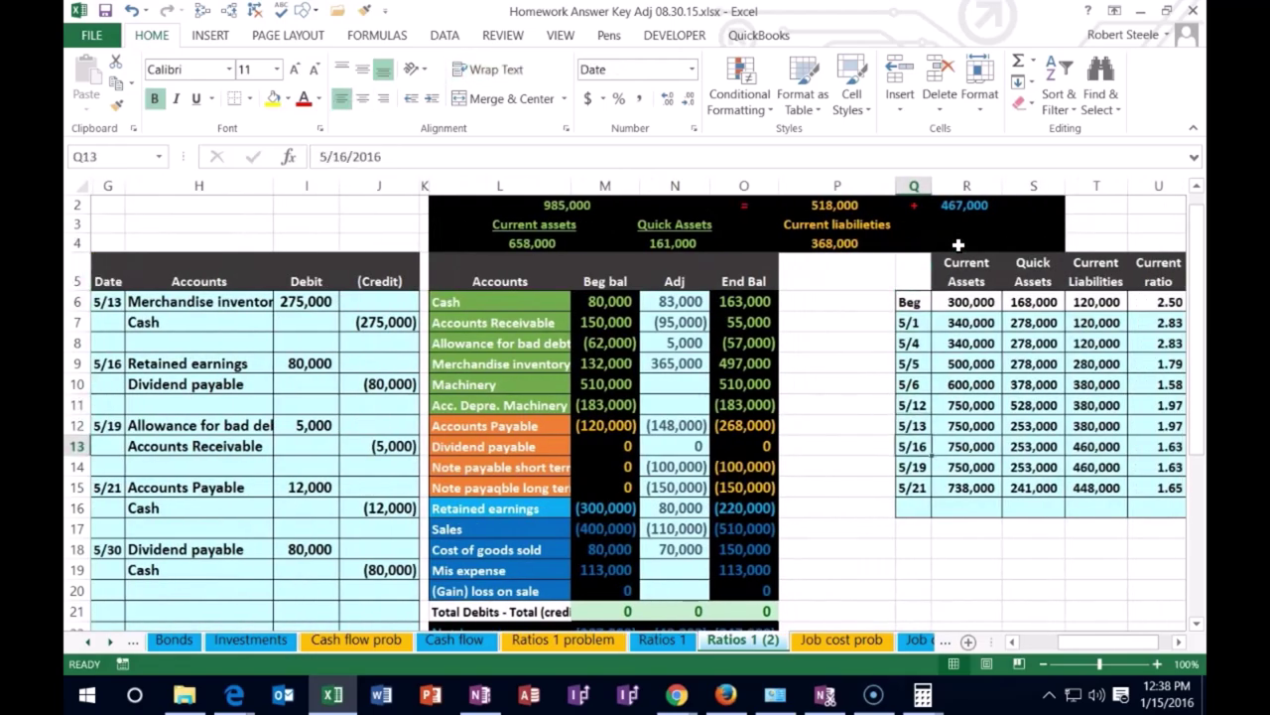
{"action": "type", "text": "5"}
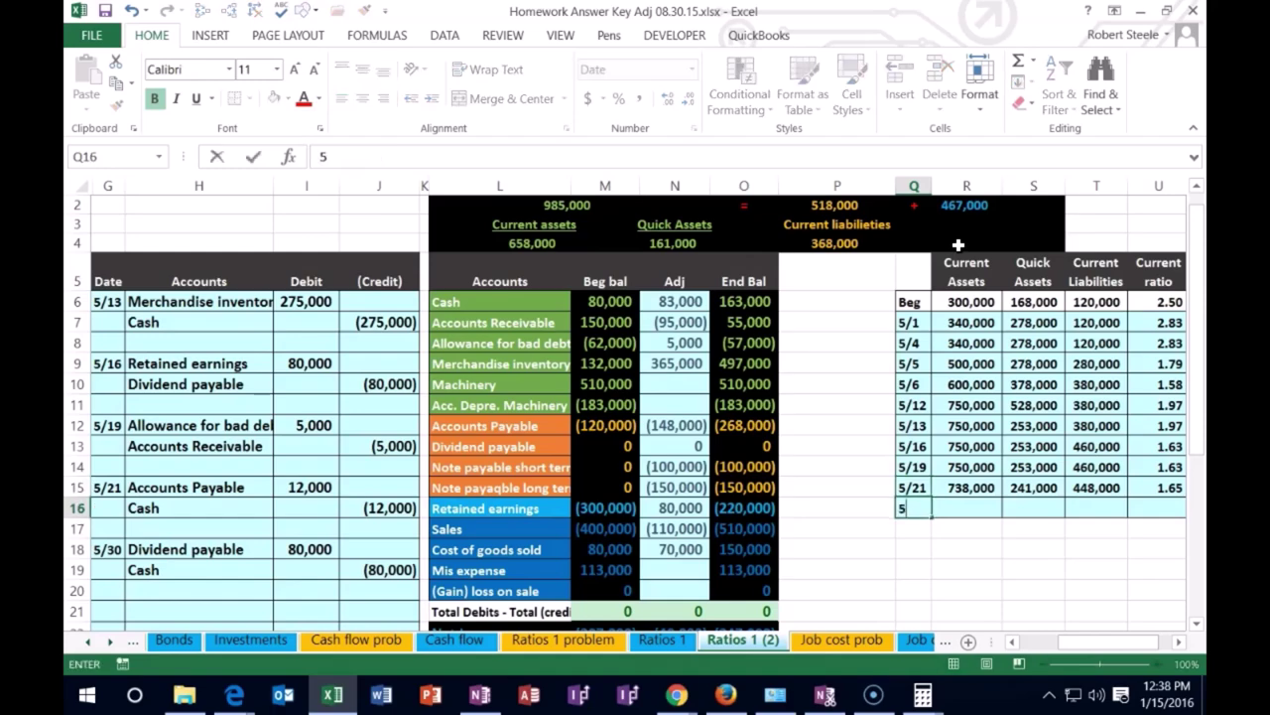
{"action": "type", "text": "/30"}
{"action": "key", "text": "Tab"}
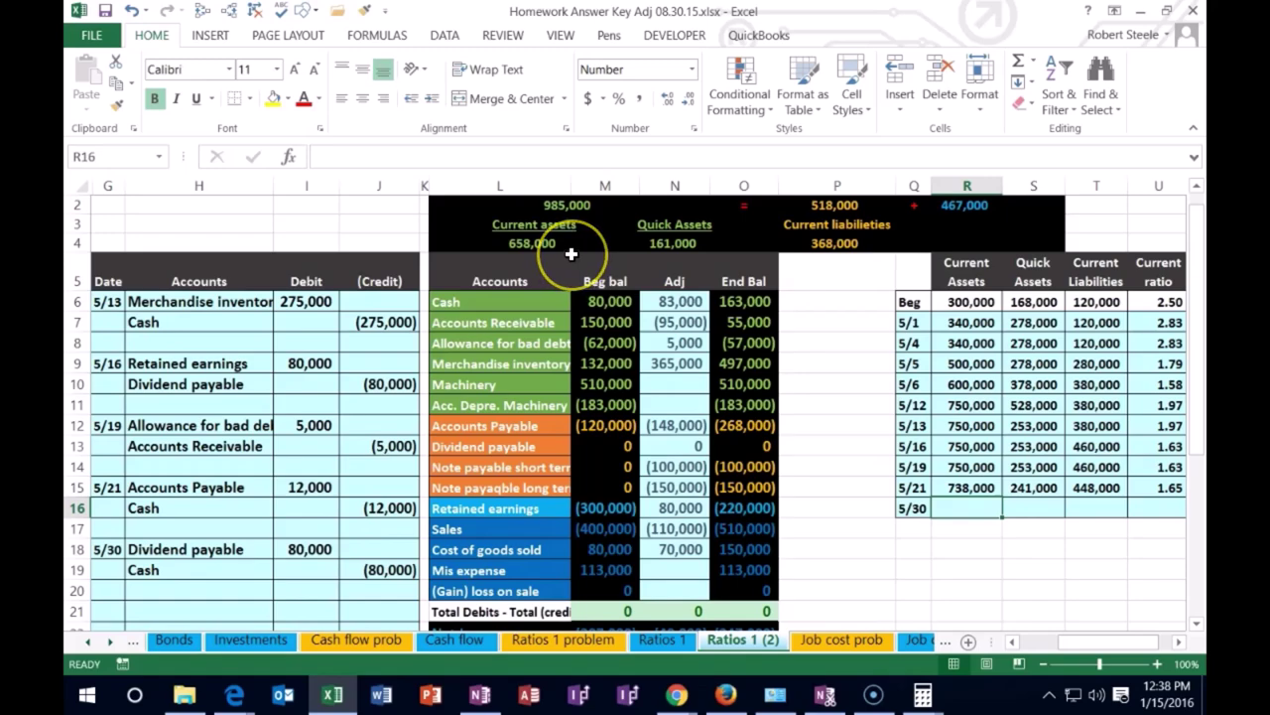
Fill in the 5/30 row with current assets 658,000, quick assets 161,000 and current liabilities 368,000.
{"action": "type", "text": "658000"}
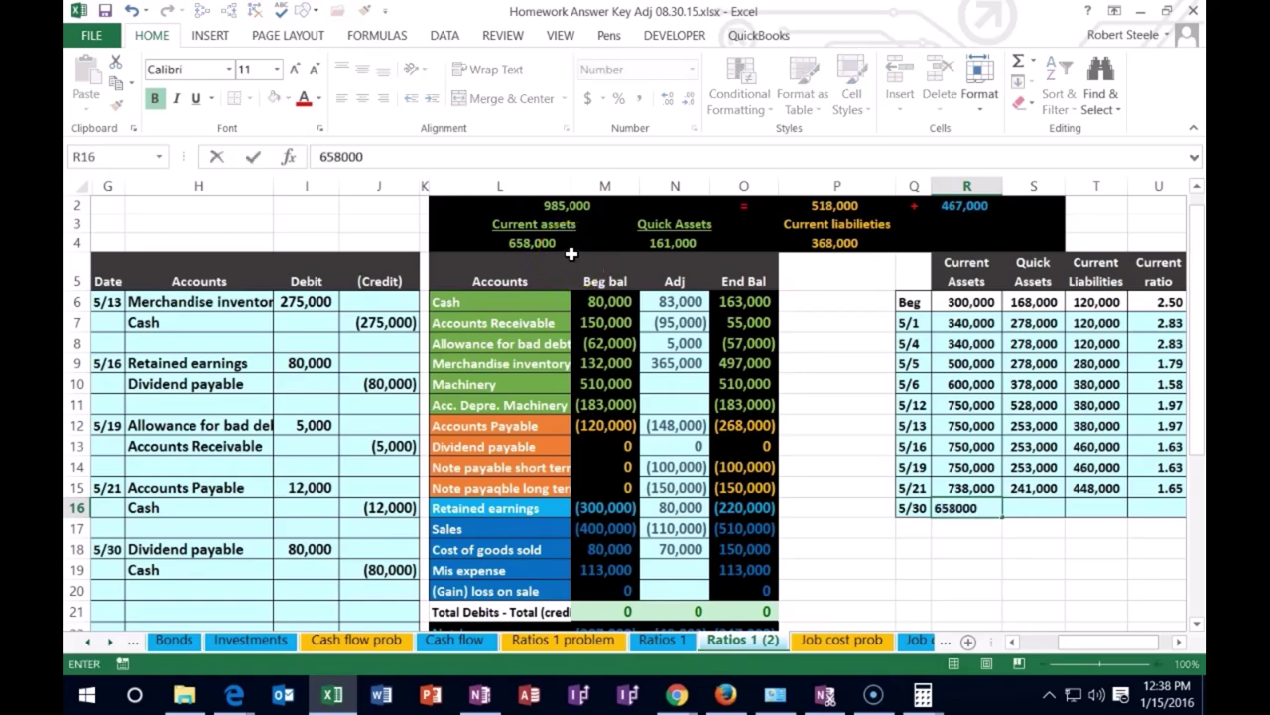
{"action": "key", "text": "Tab"}
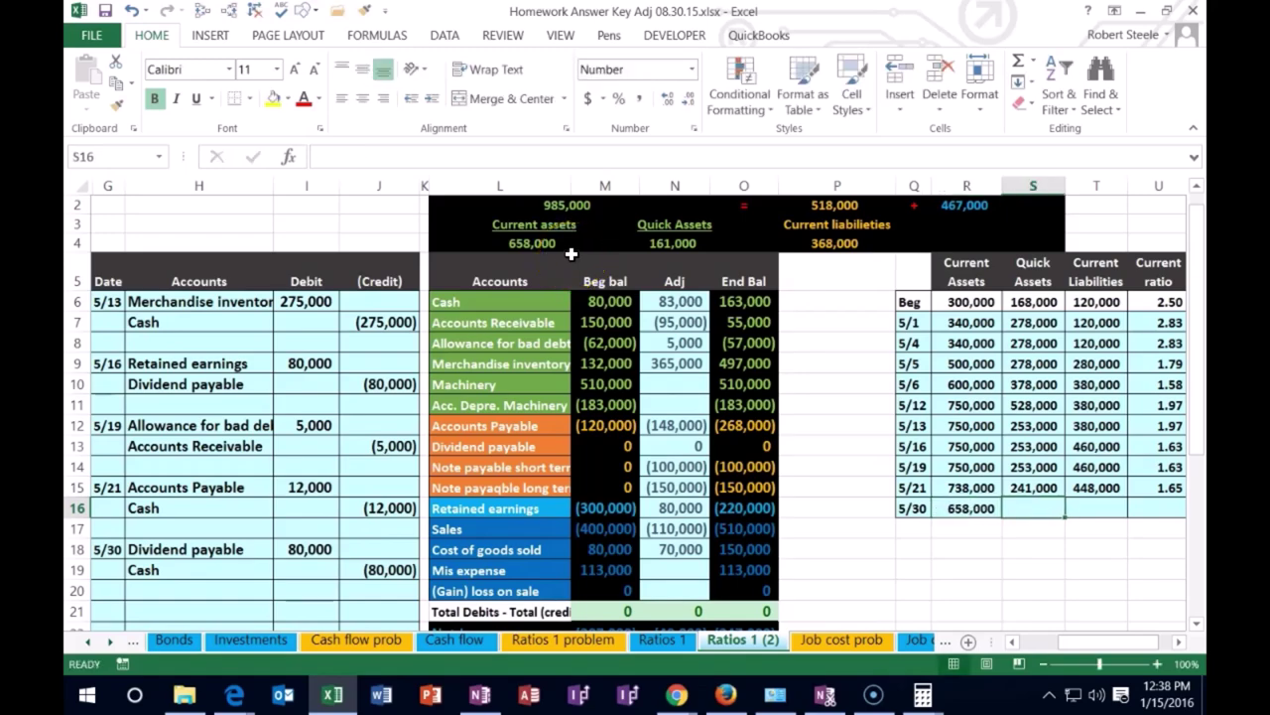
{"action": "type", "text": "1610000"}
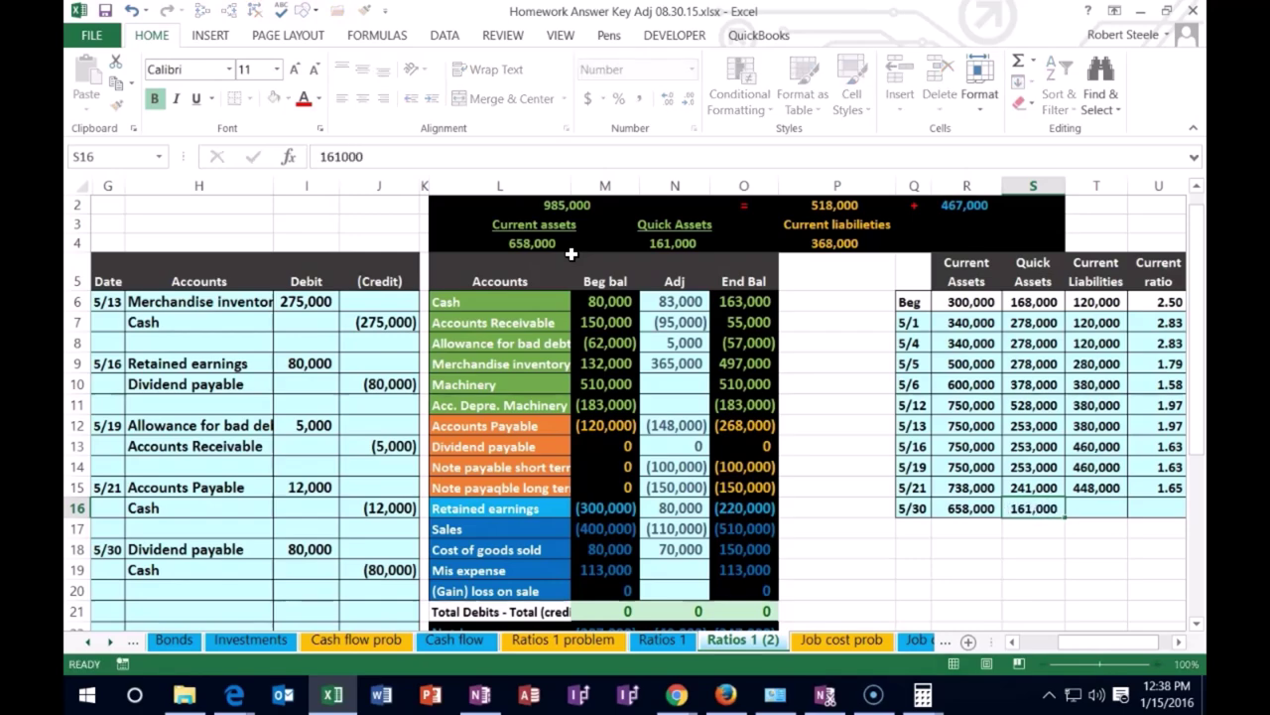
{"action": "key", "text": "Tab"}
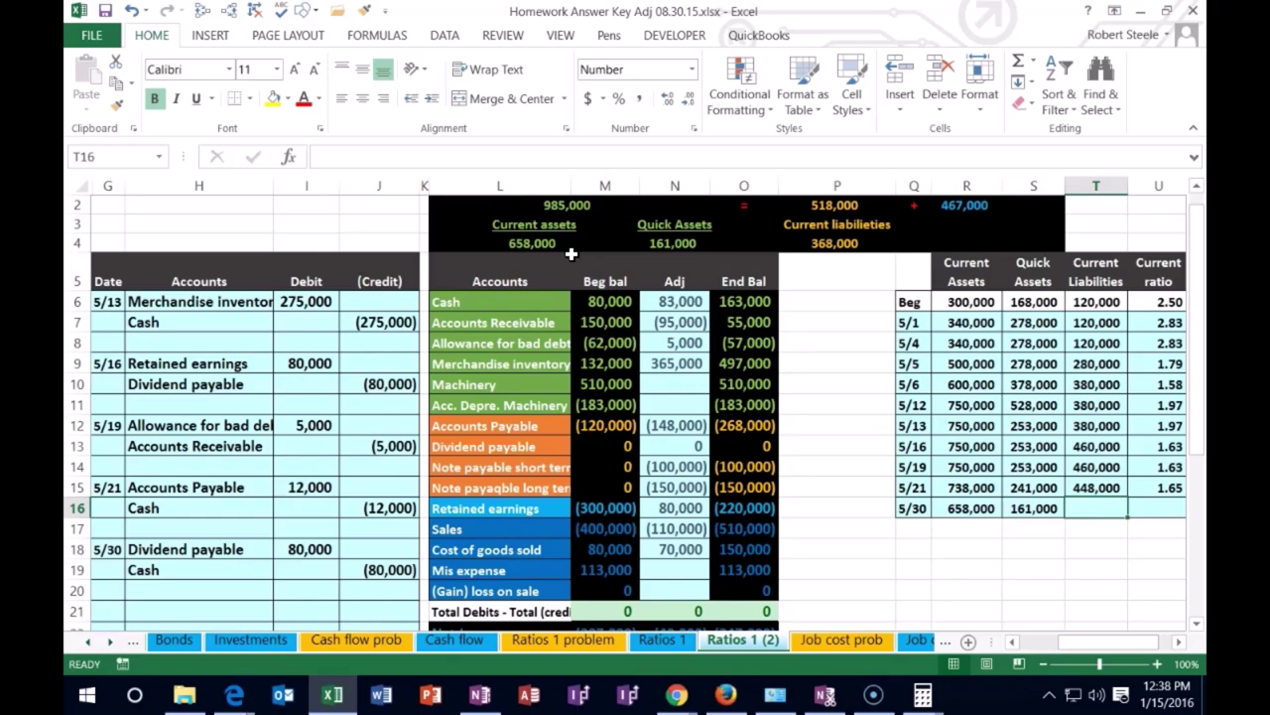
{"action": "type", "text": "368,000"}
{"action": "key", "text": "Tab"}
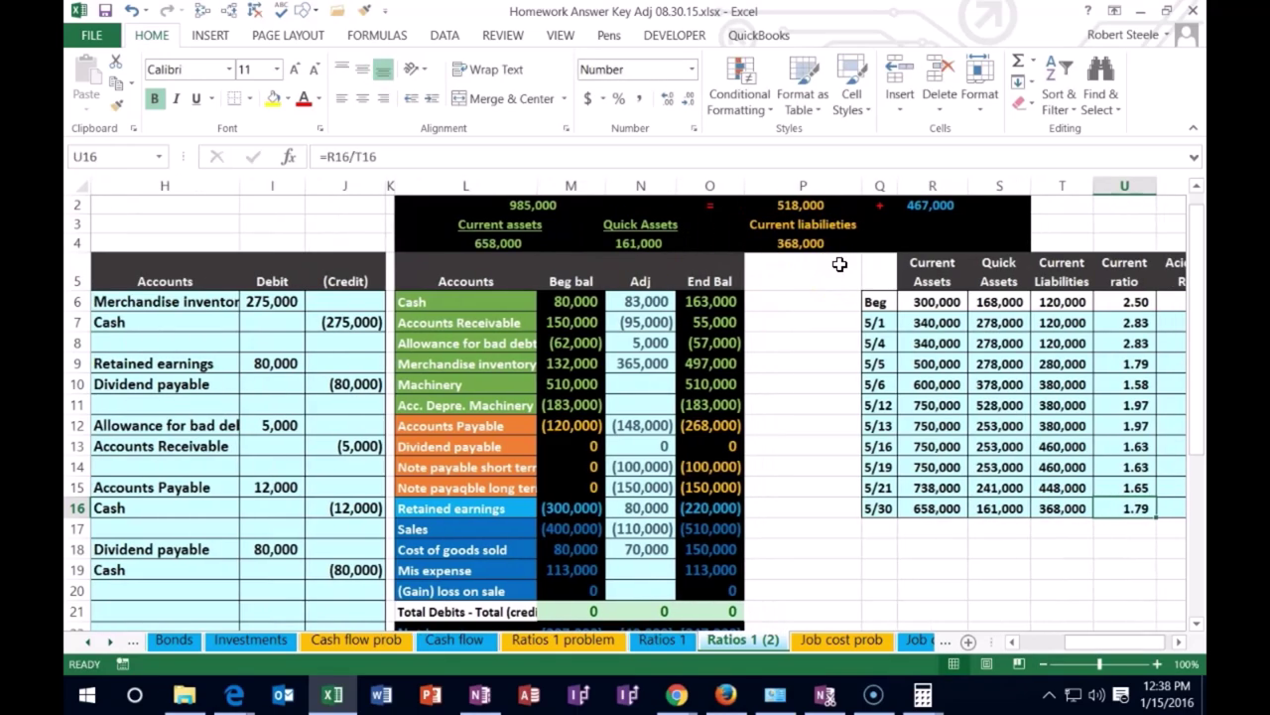
Clear the current ratio, acid-test ratio and working capital formulas in U16:W16 of the 5/30 row.
{"action": "key", "text": "Tab"}
{"action": "key", "text": "Tab"}
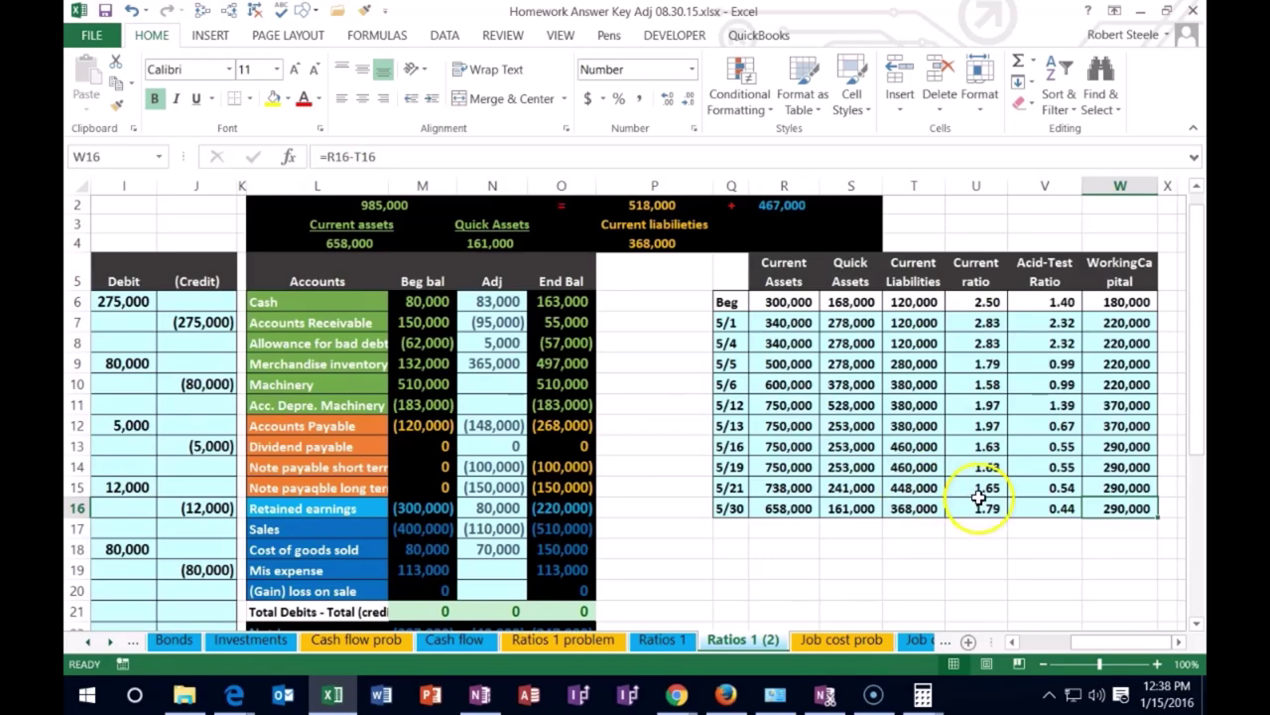
{"action": "left_click_drag", "start_coordinate": [987, 509], "coordinate": [1103, 504]}
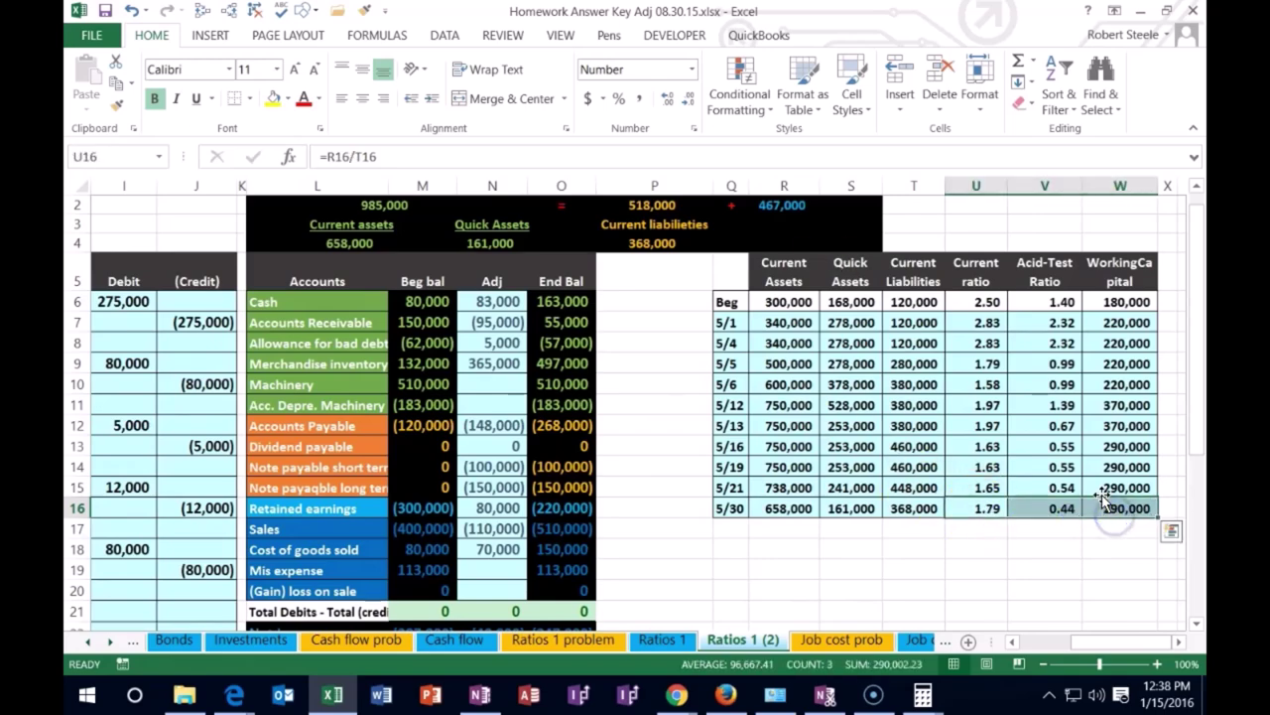
{"action": "key", "text": "Delete"}
{"action": "key", "text": "Left"}
{"action": "key", "text": "Right"}
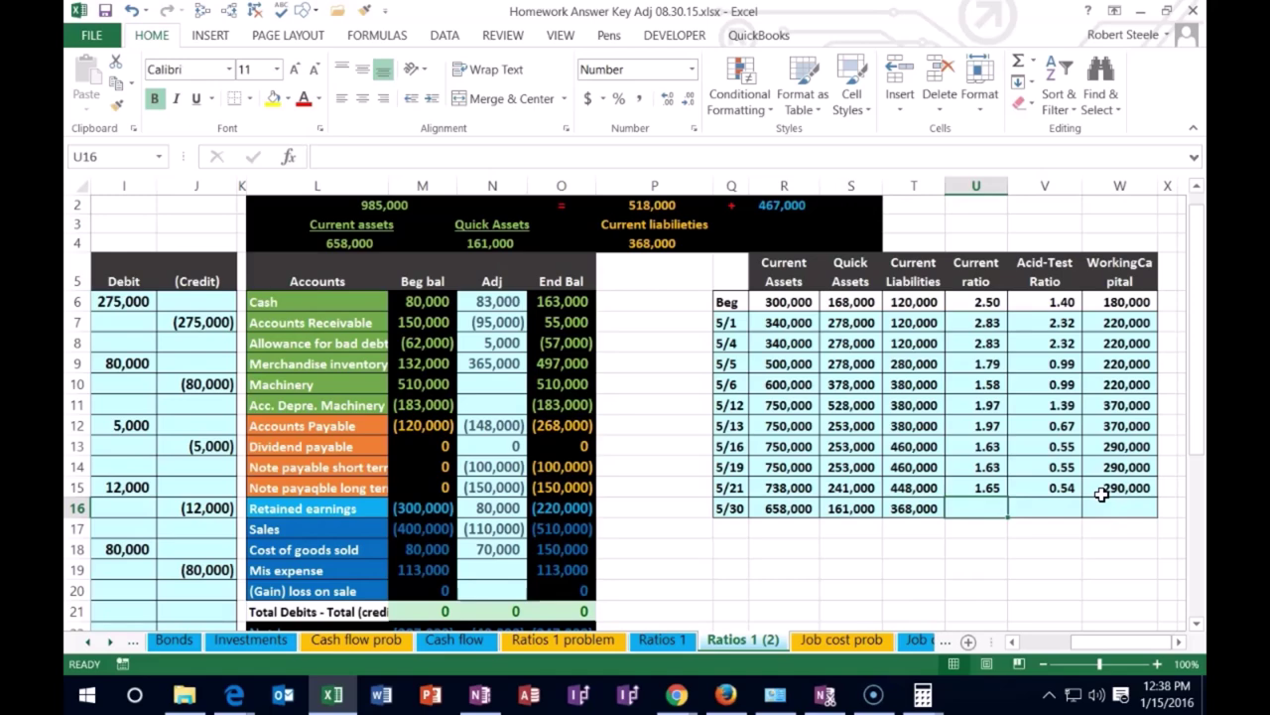
Calculate the 5/30 current ratio in U16 as current assets divided by current liabilities, =R16/T16.
{"action": "type", "text": "="}
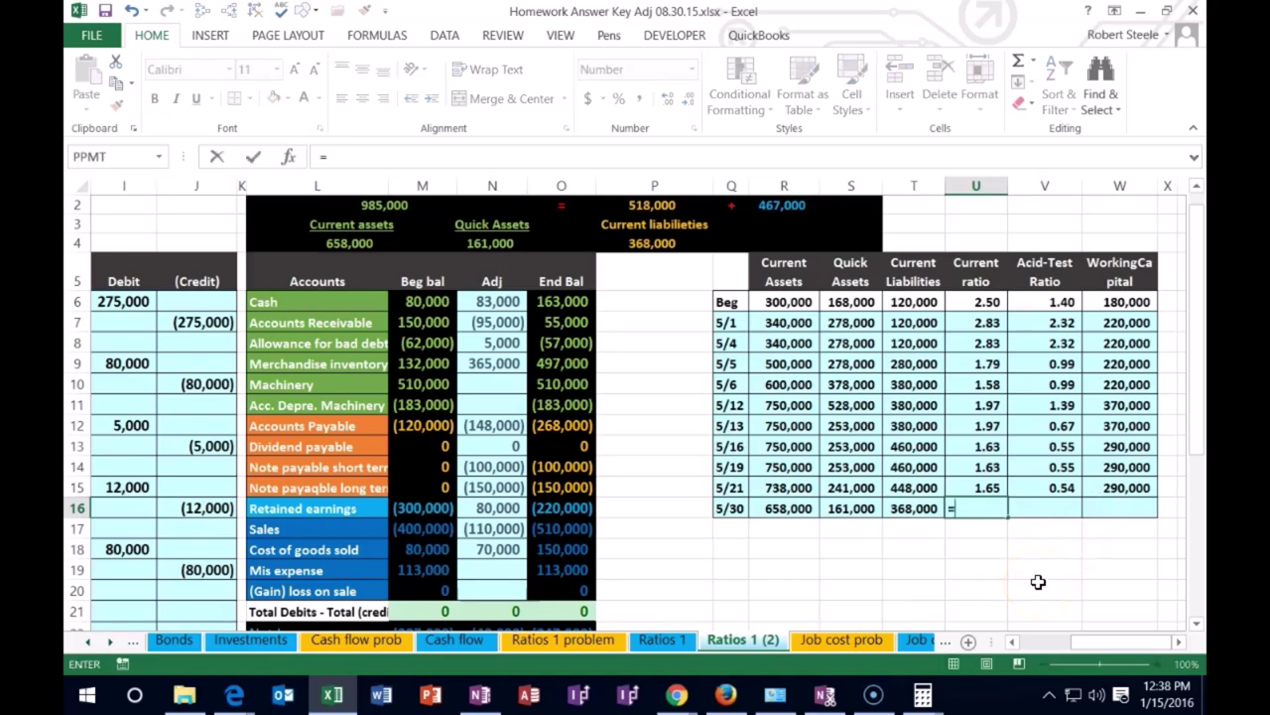
{"action": "key", "text": "Left"}
{"action": "key", "text": "Left"}
{"action": "key", "text": "Left"}
{"action": "type", "text": "/"}
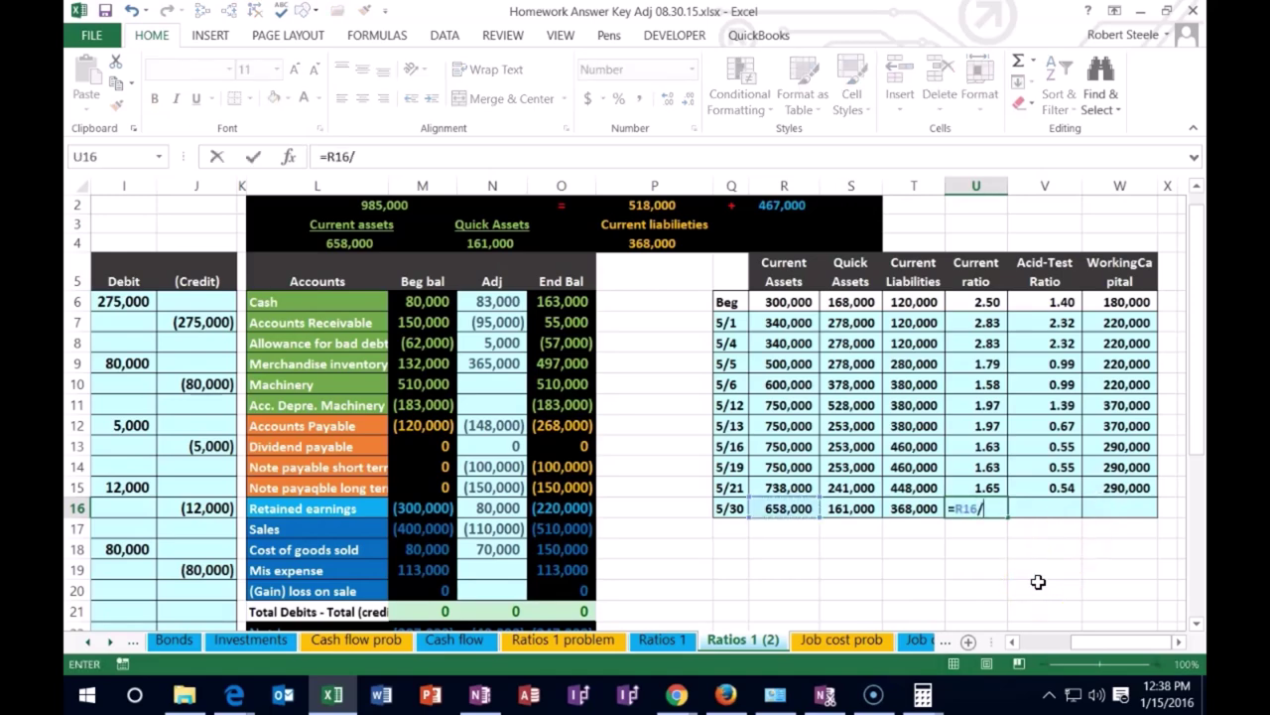
{"action": "key", "text": "Left"}
{"action": "key", "text": "Return"}
{"action": "key", "text": "Up"}
{"action": "key", "text": "Right"}
{"action": "key", "text": "Left"}
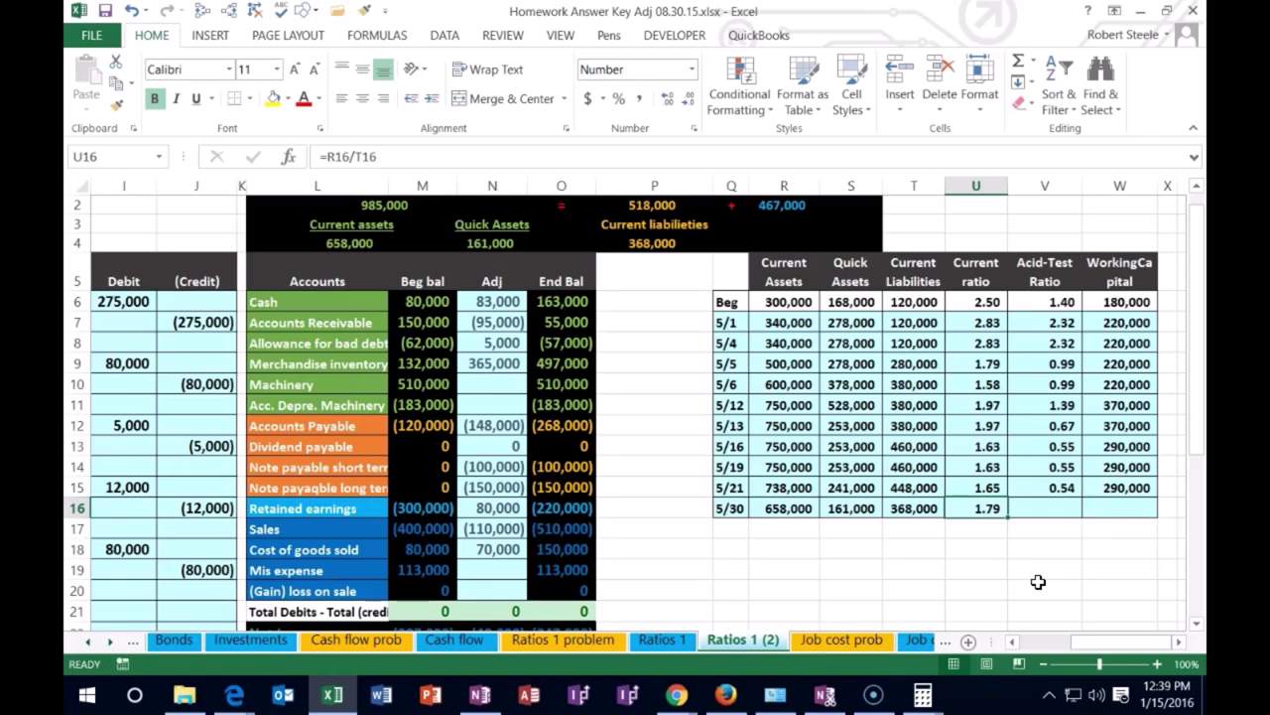
Calculate the 5/30 acid-test ratio in V16 as quick assets divided by current liabilities, =S16/T16.
{"action": "key", "text": "Right"}
{"action": "type", "text": "="}
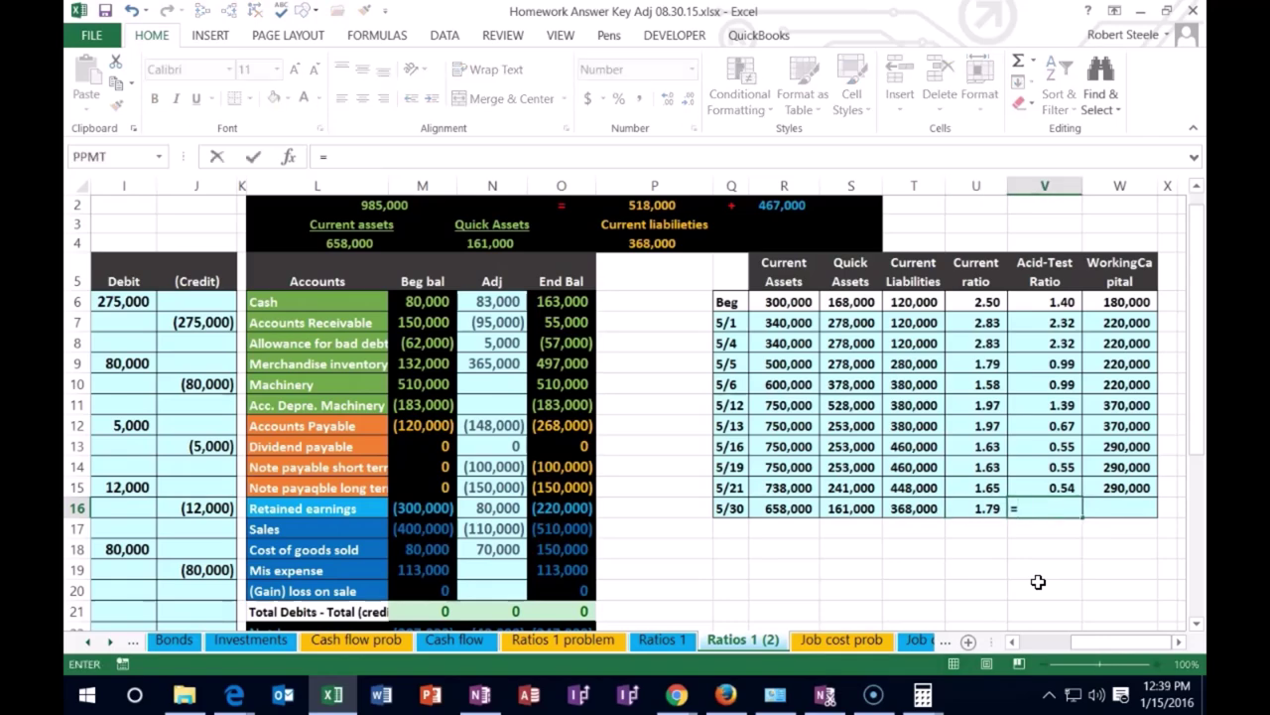
{"action": "key", "text": "Left"}
{"action": "key", "text": "Left"}
{"action": "key", "text": "Left"}
{"action": "type", "text": "/"}
{"action": "key", "text": "Left"}
{"action": "key", "text": "Left"}
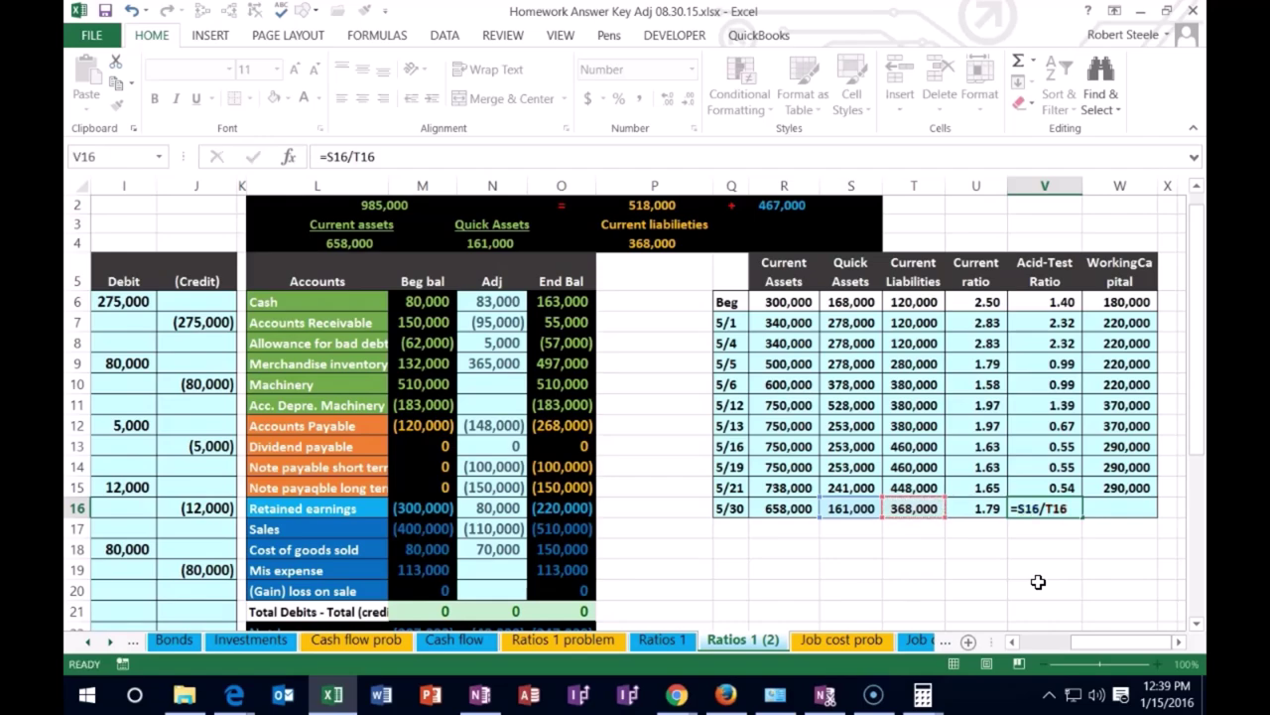
{"action": "key", "text": "ctrl+Return"}
Calculate the 5/30 working capital in W16 as current assets minus current liabilities, =R16-T16.
{"action": "key", "text": "Right"}
{"action": "type", "text": "="}
{"action": "key", "text": "Left"}
{"action": "key", "text": "Left"}
{"action": "key", "text": "Left"}
{"action": "key", "text": "Left"}
{"action": "key", "text": "Left"}
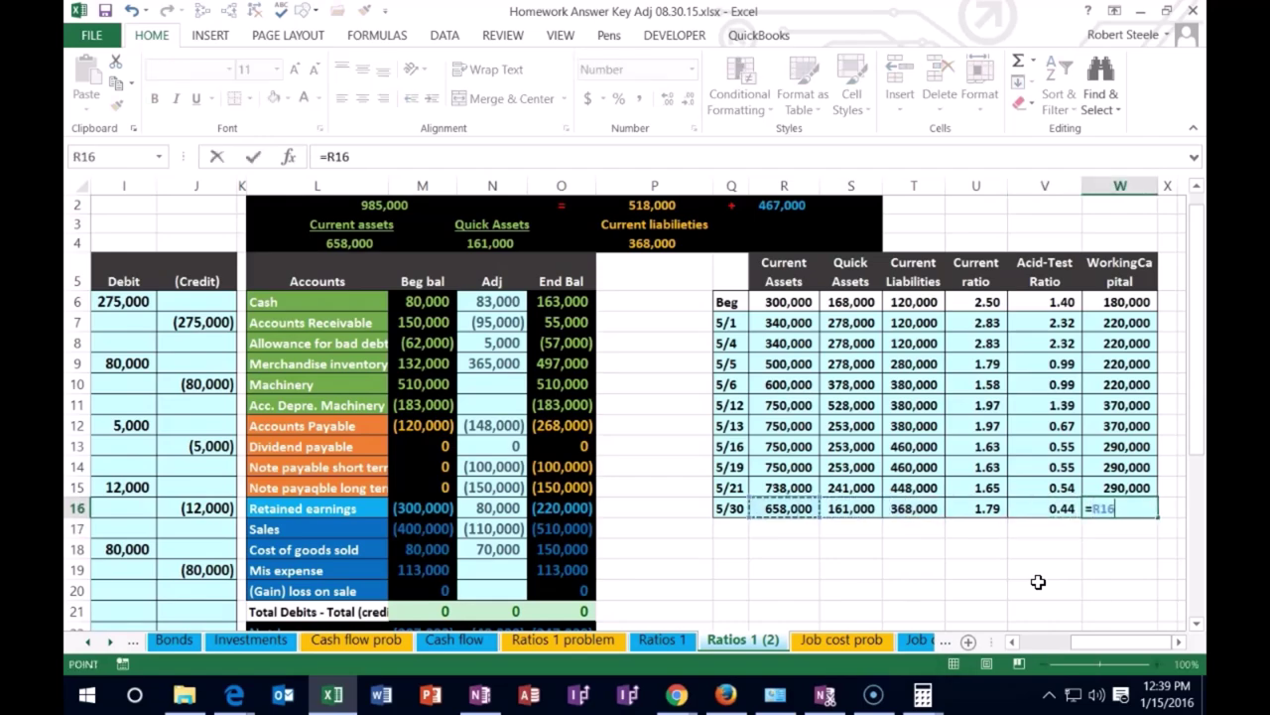
{"action": "type", "text": "-"}
{"action": "key", "text": "Left"}
{"action": "key", "text": "Left"}
{"action": "key", "text": "Left"}
{"action": "key", "text": "Return"}
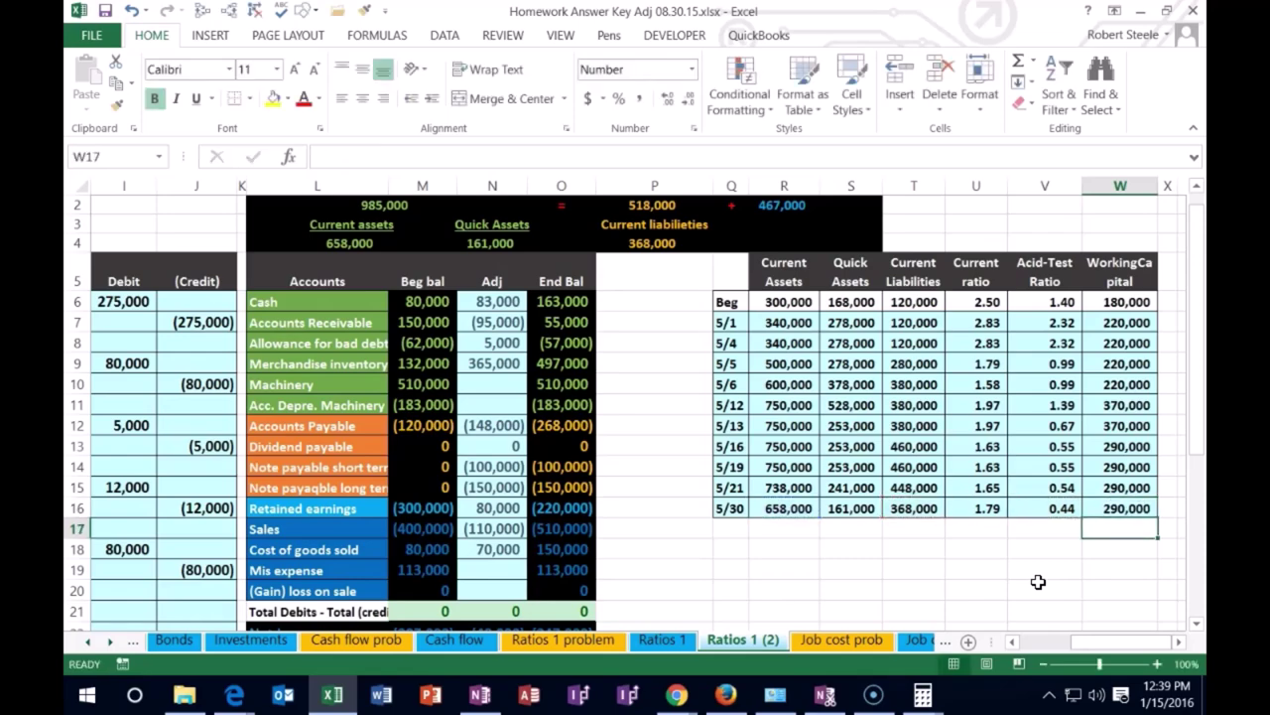